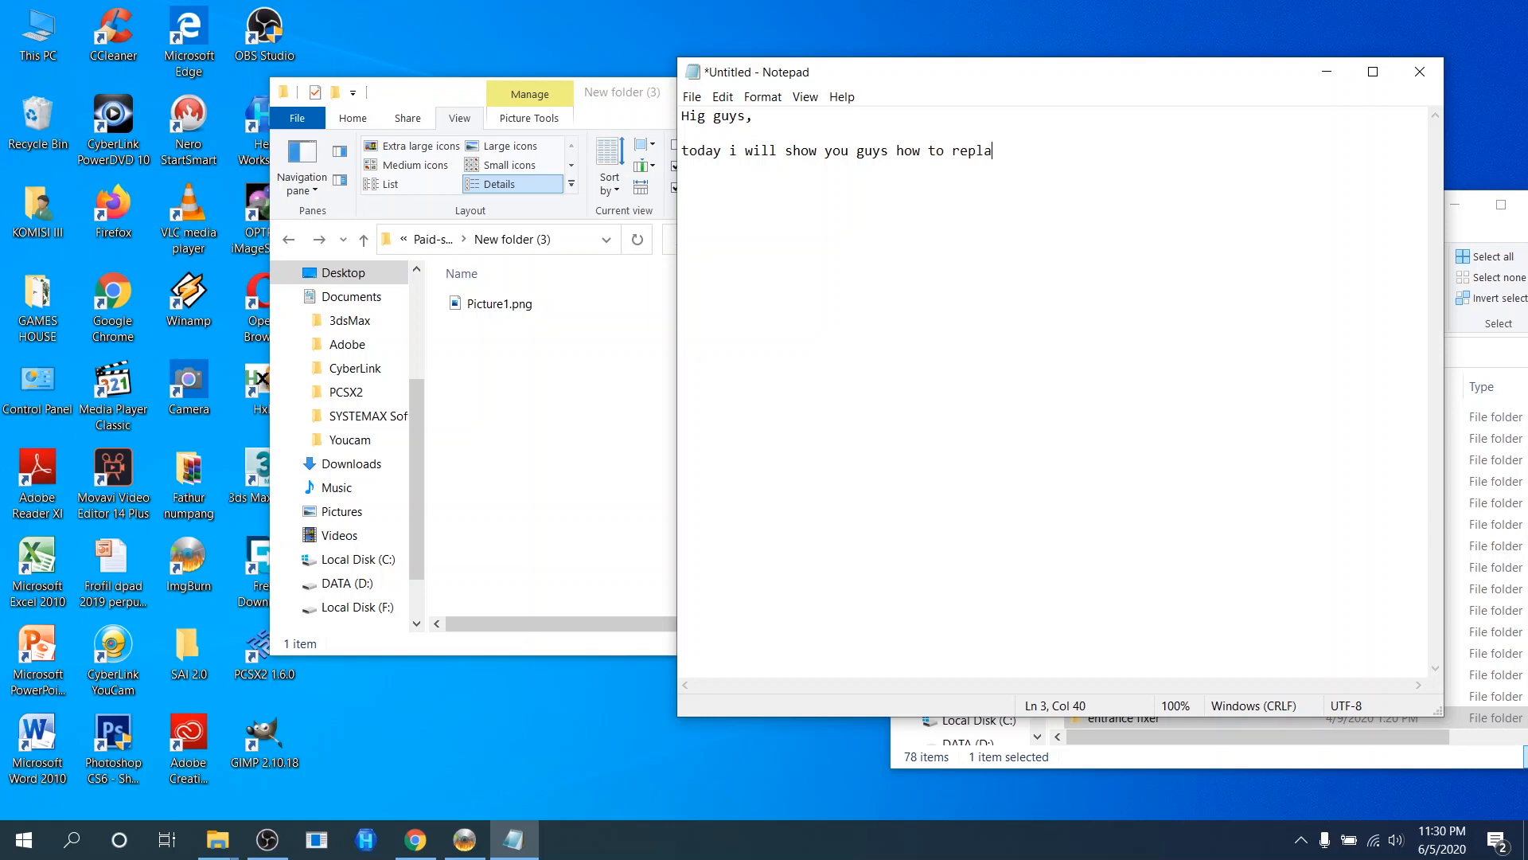
Complete the note's sentence to read "today i will show you guys how to replace selection picture for hctp".
{"action": "type", "text": "tion picture for hctp"}
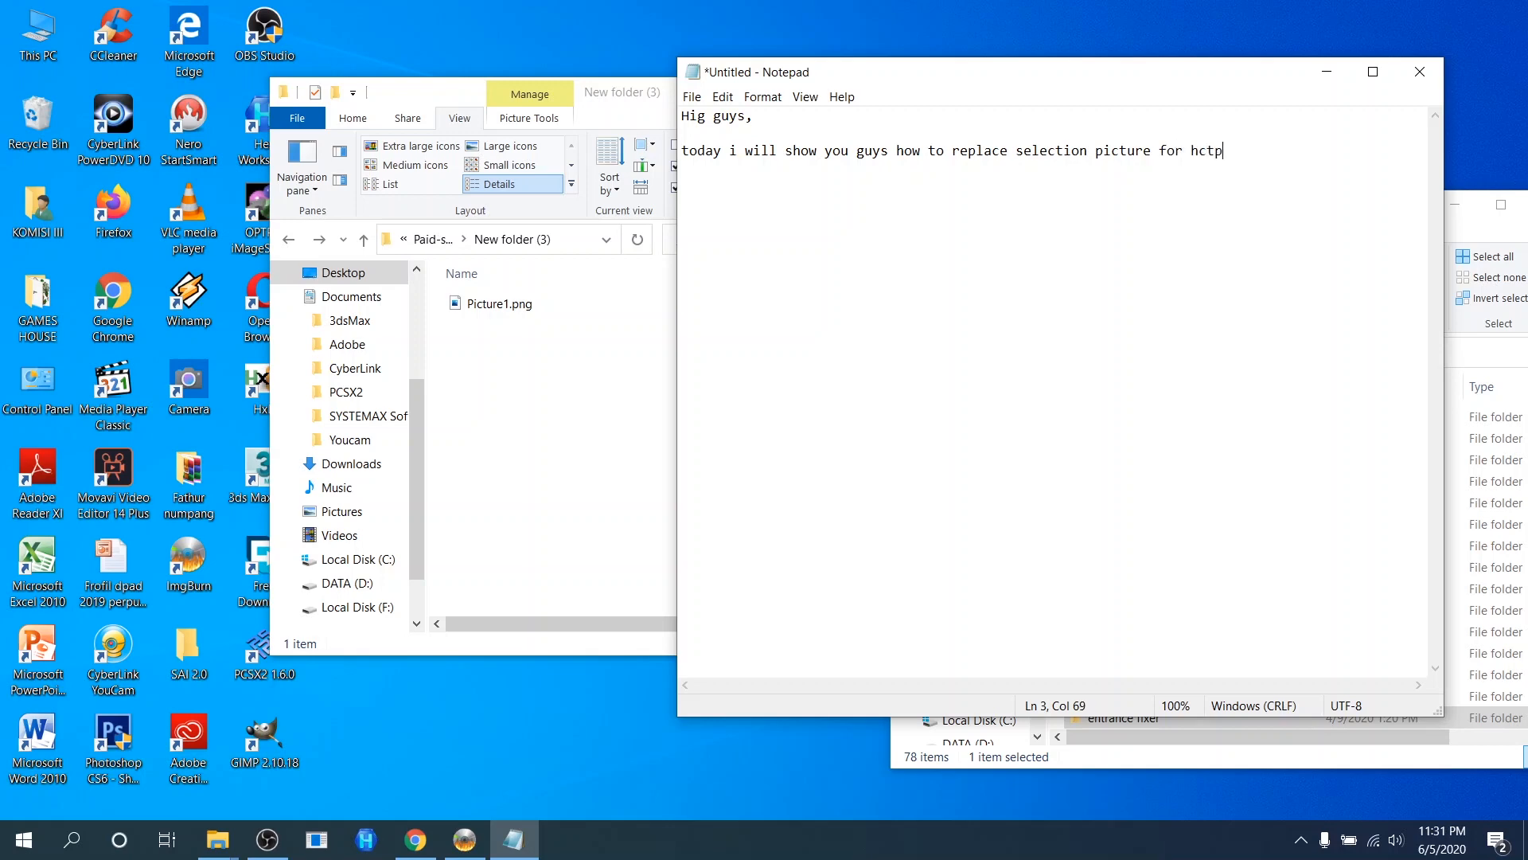
{"action": "key", "text": "Return"}
Launch pac_GUI.exe from the pac editor folder inside tool svr and set the PAC Editor mode to SYM.
{"action": "left_click", "coordinate": [1194, 755]}
{"action": "left_click_drag", "start_coordinate": [1272, 214], "coordinate": [1247, 184]}
{"action": "scroll", "coordinate": [1273, 559], "scroll_direction": "down", "scroll_amount": 5}
{"action": "scroll", "coordinate": [1114, 558], "scroll_direction": "down", "scroll_amount": 3}
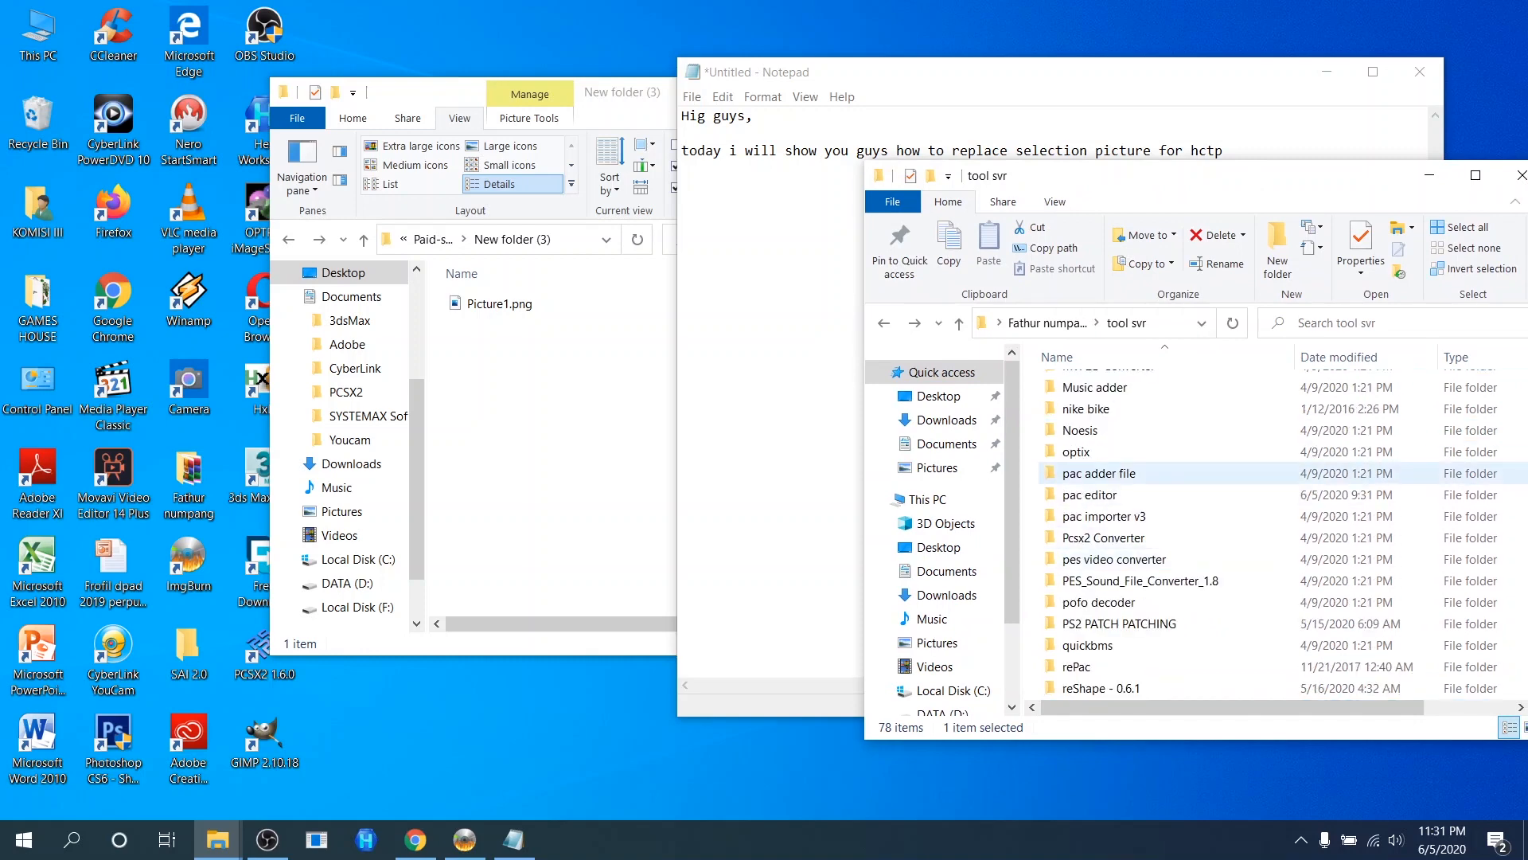
{"action": "double_click", "coordinate": [1090, 494]}
{"action": "double_click", "coordinate": [1092, 645]}
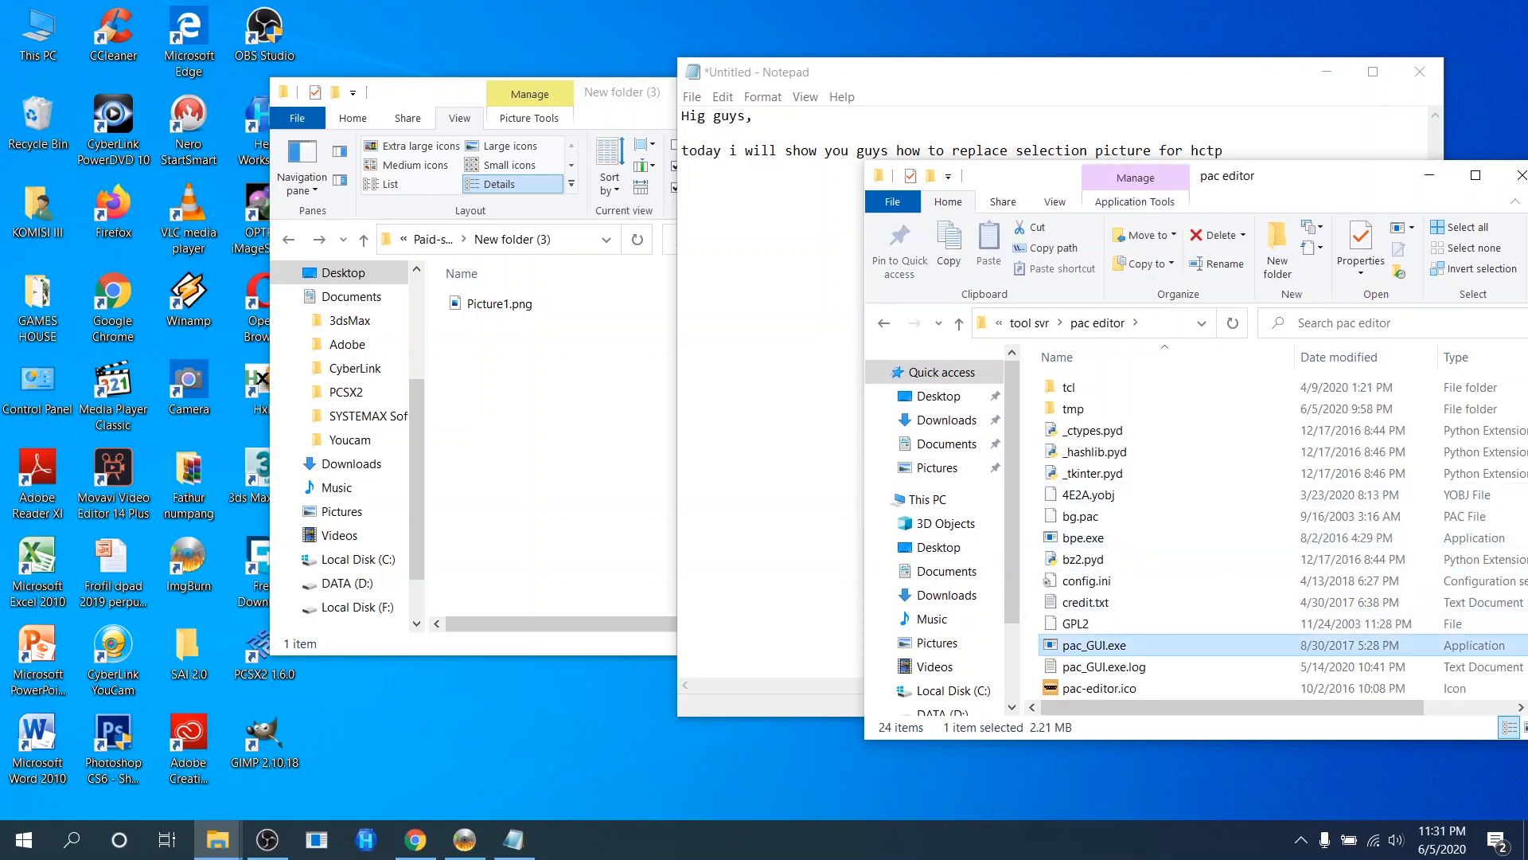
{"action": "left_click", "coordinate": [563, 168]}
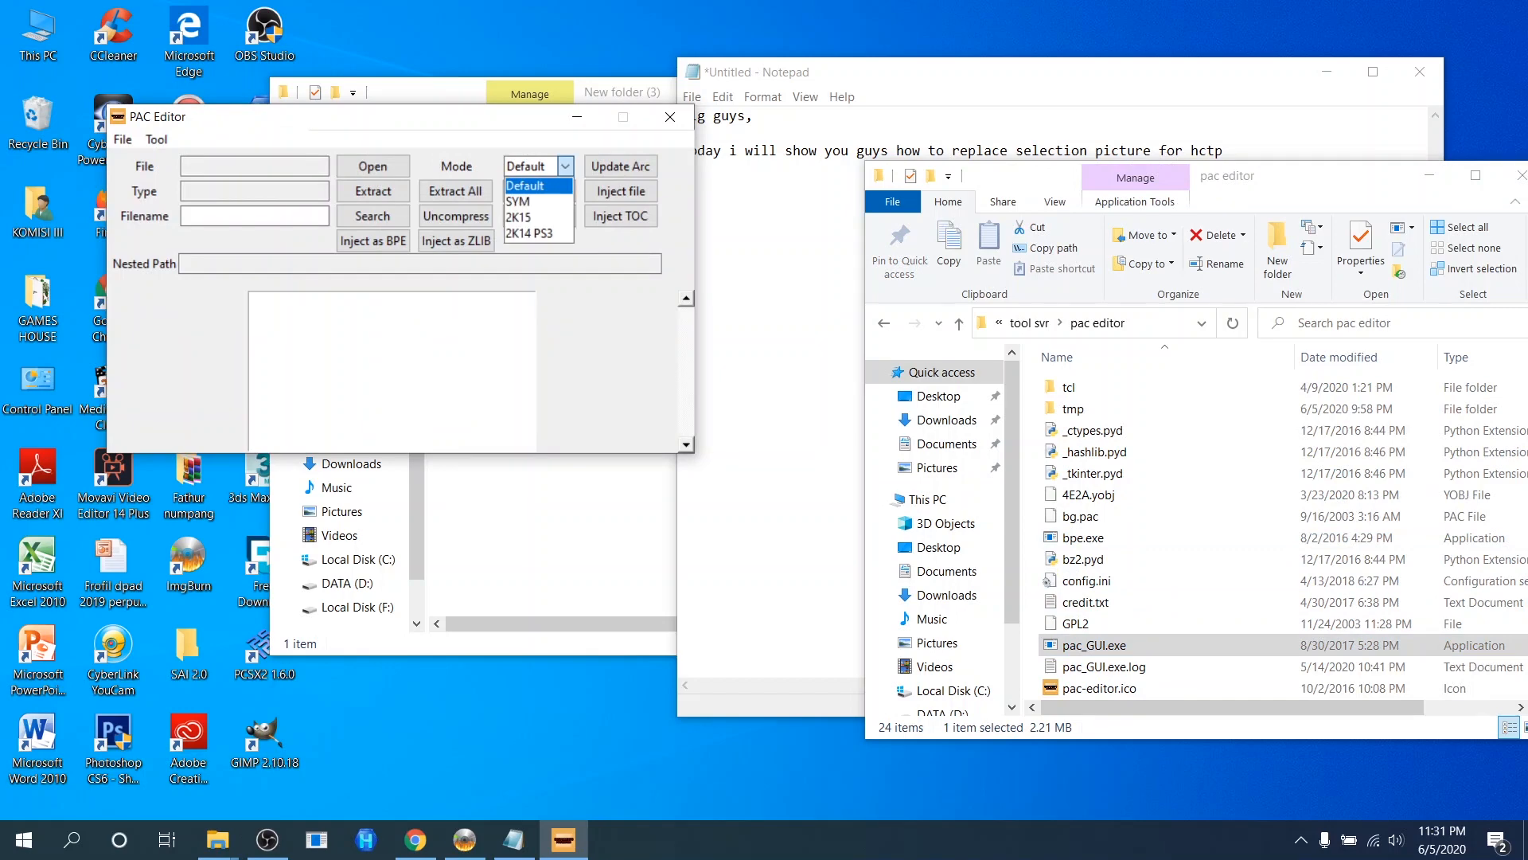
{"action": "left_click", "coordinate": [534, 201]}
Open MENU.PAC from the pac folder of HCTP Ruthless Agression.
{"action": "left_click", "coordinate": [372, 165]}
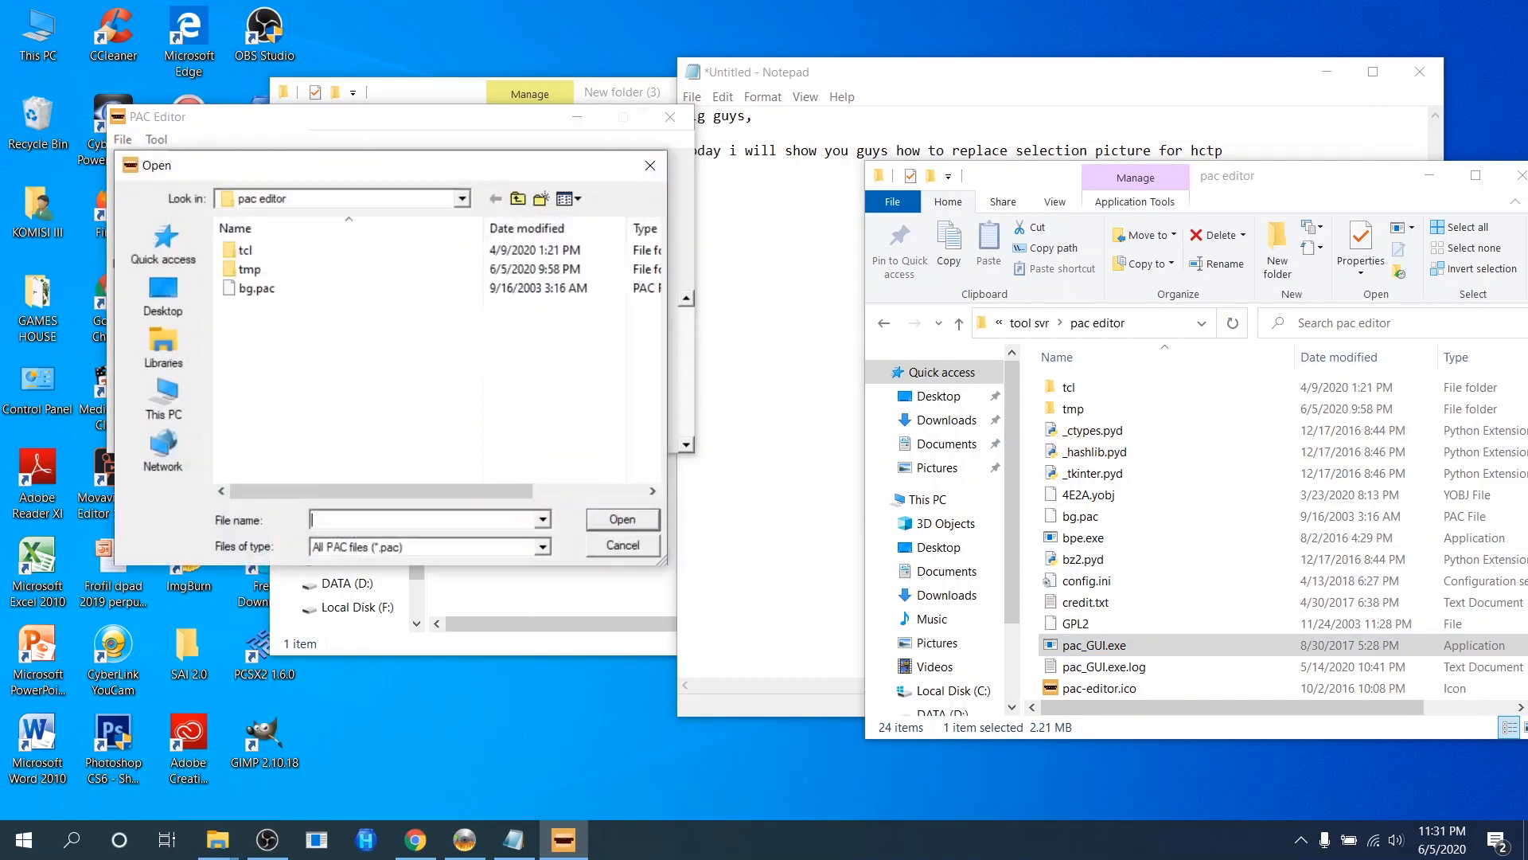
{"action": "left_click", "coordinate": [462, 198]}
{"action": "left_click", "coordinate": [284, 329]}
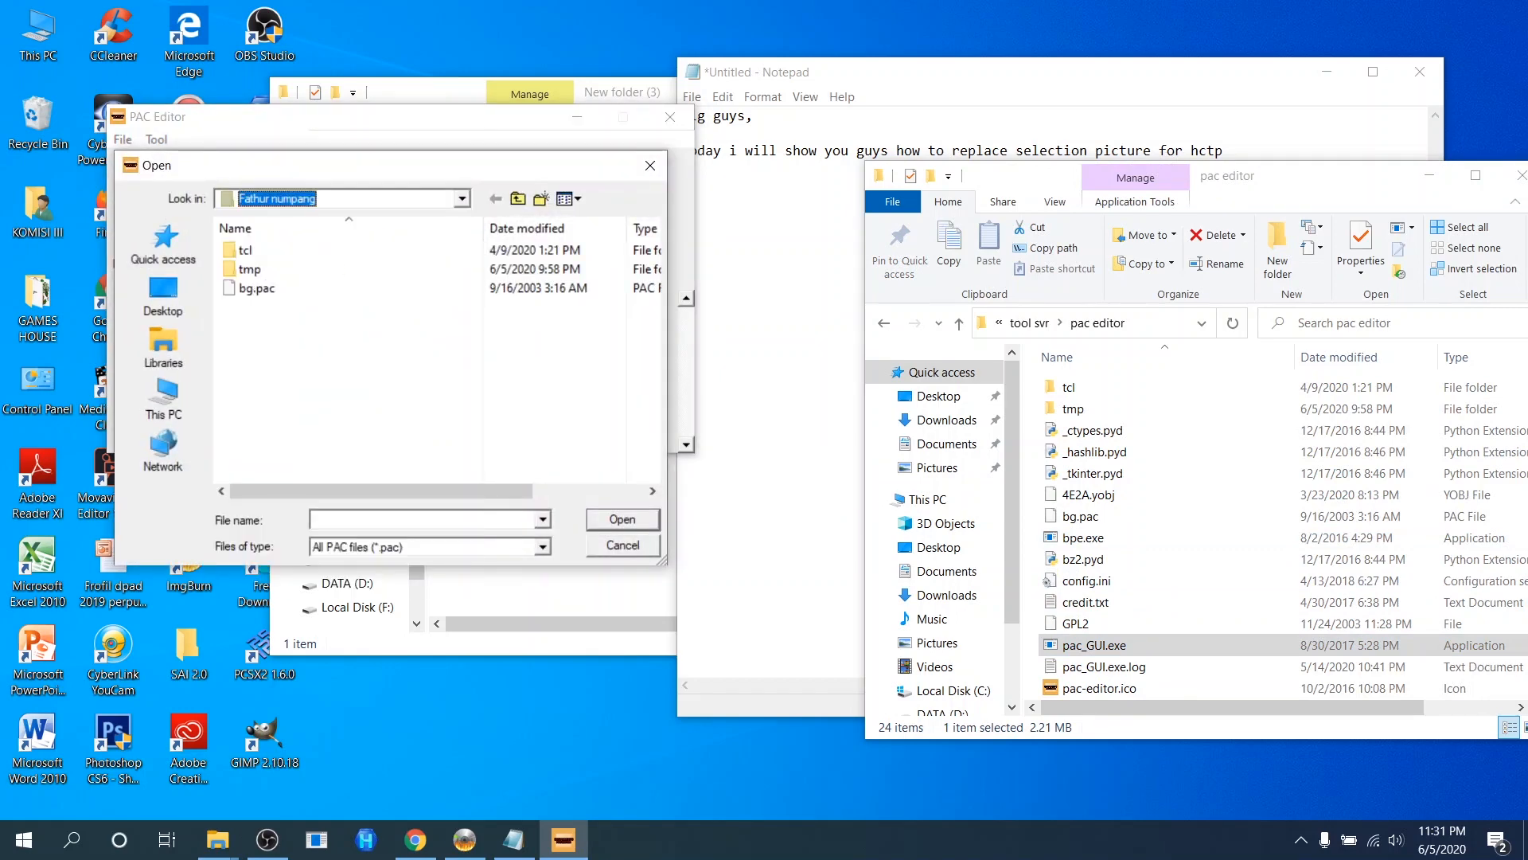
{"action": "double_click", "coordinate": [304, 306]}
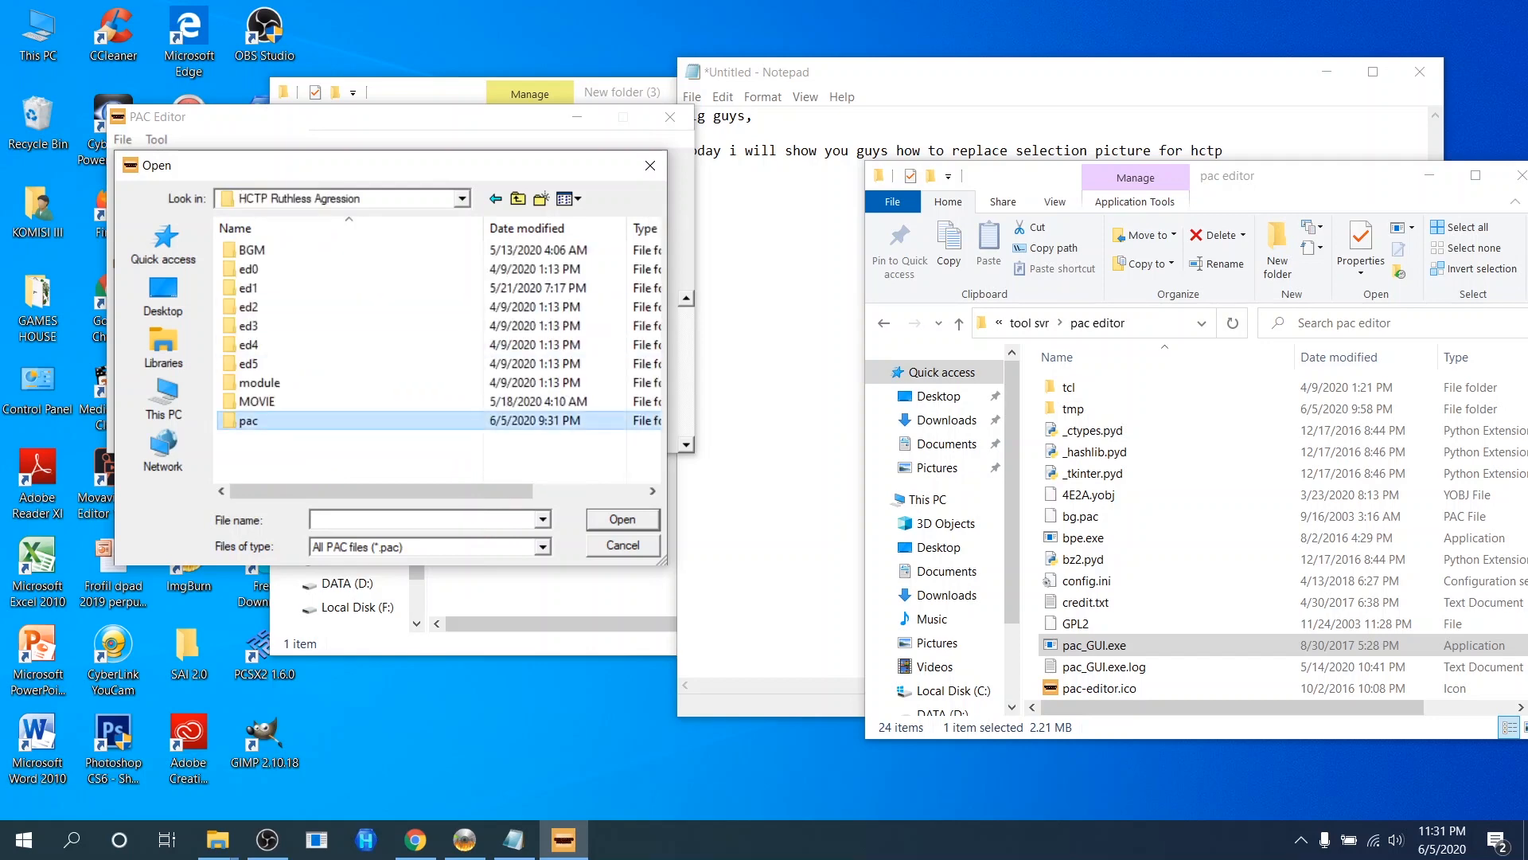
{"action": "double_click", "coordinate": [256, 420]}
{"action": "double_click", "coordinate": [265, 402]}
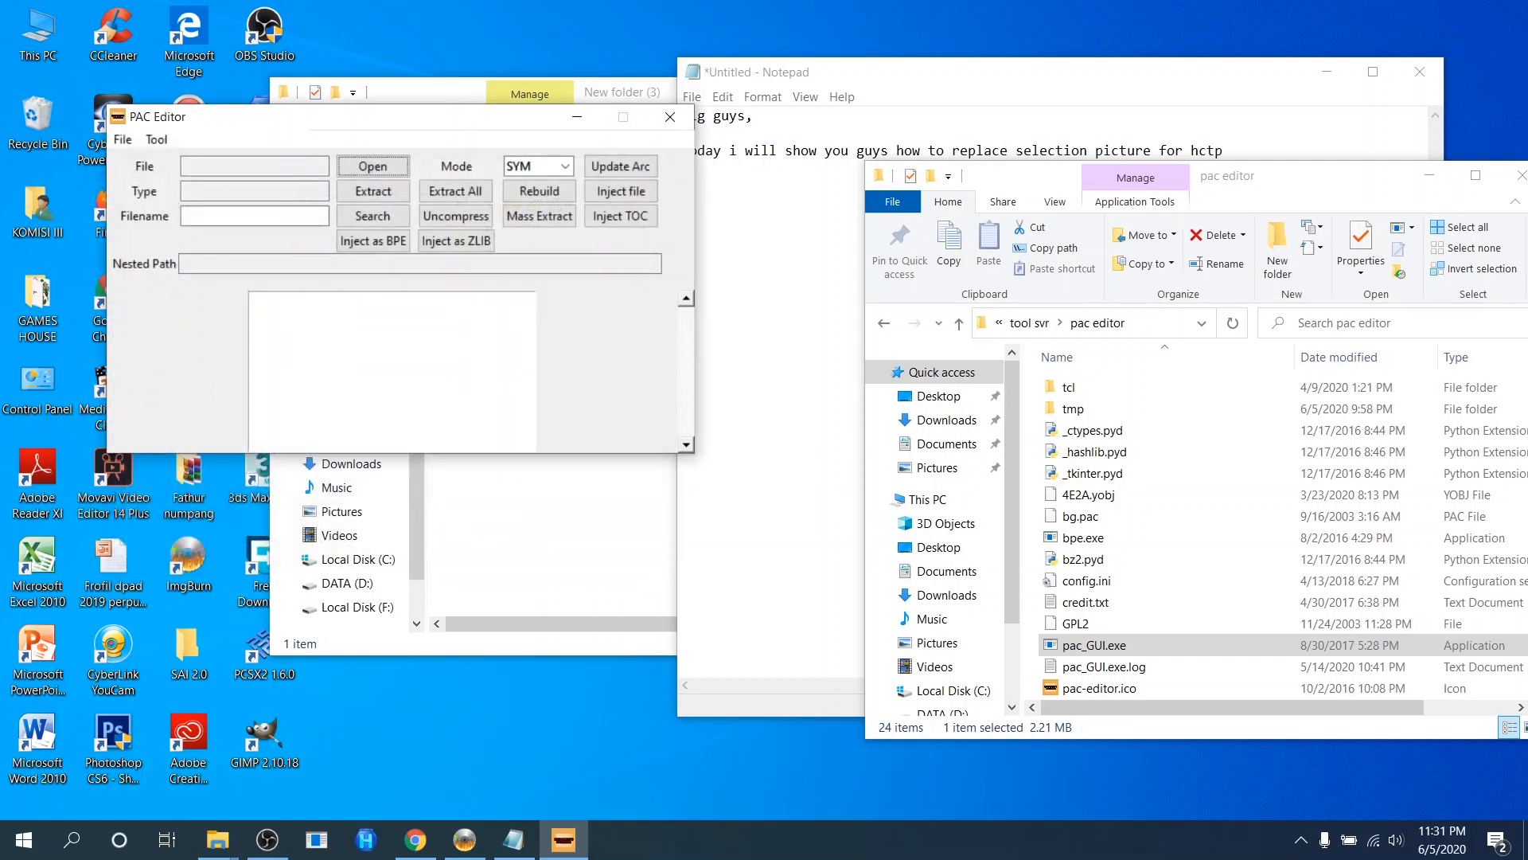
Add the line "the files are in menu.pac" to the note in Notepad.
{"action": "left_click", "coordinate": [772, 335]}
{"action": "type", "text": "the "}
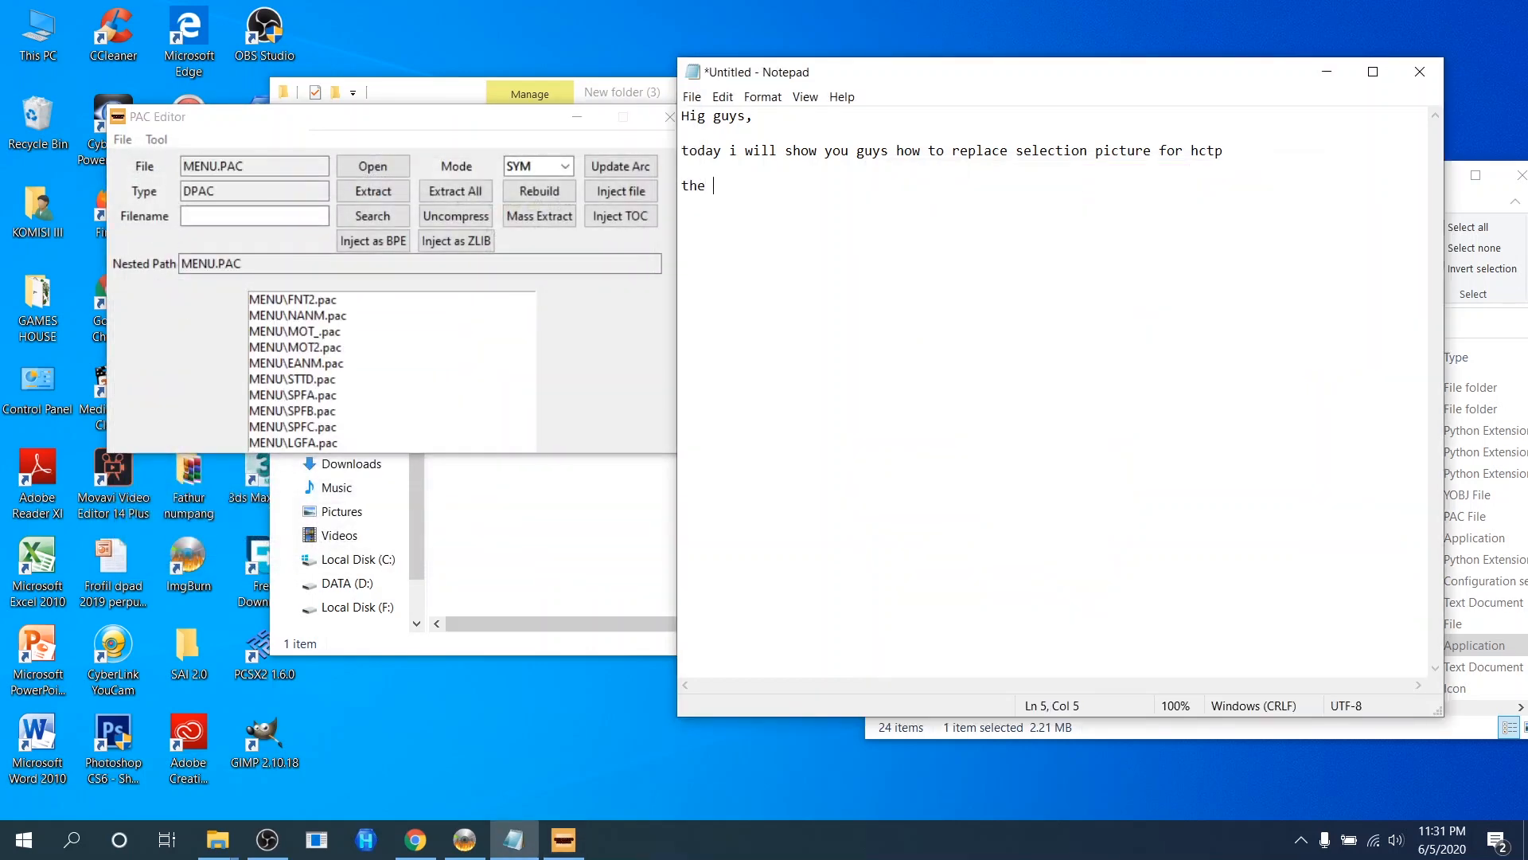
{"action": "type", "text": "files is"}
{"action": "key", "text": "BackSpace"}
{"action": "key", "text": "BackSpace"}
{"action": "type", "text": "are in"}
{"action": "type", "text": " men"}
{"action": "type", "text": "u.pac  "}
List SPFA.pac, SPFB.pac and SPFC.pac on separate lines of the note.
{"action": "type", "text": "SPFA"}
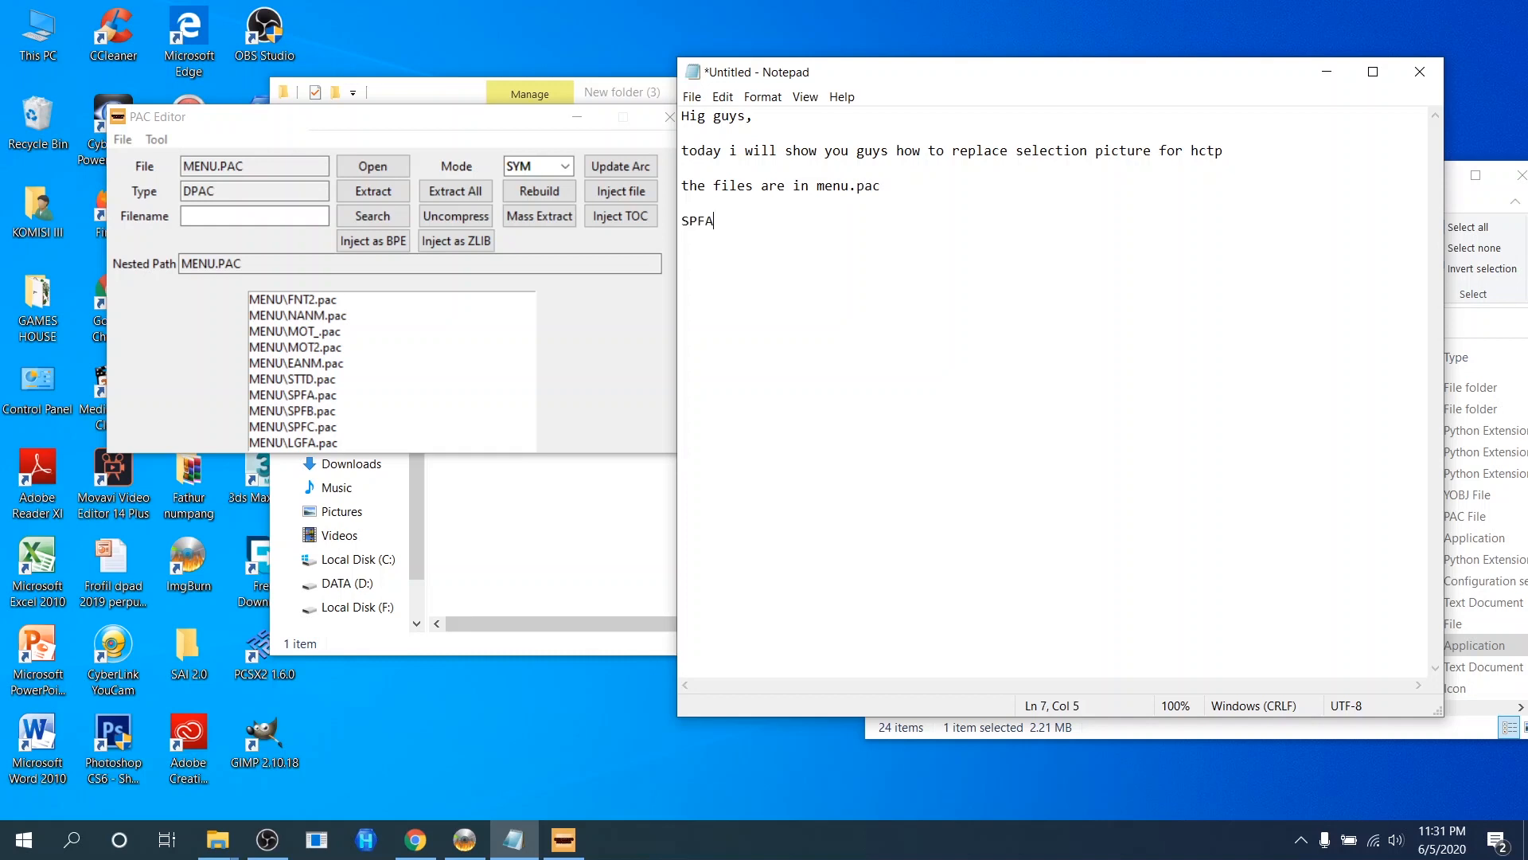
{"action": "type", "text": ".pac "}
{"action": "type", "text": "SP"}
{"action": "type", "text": "FB.pac "}
{"action": "type", "text": "SPF"}
{"action": "type", "text": "C.pac"}
{"action": "key", "text": "Return"}
{"action": "key", "text": "Return"}
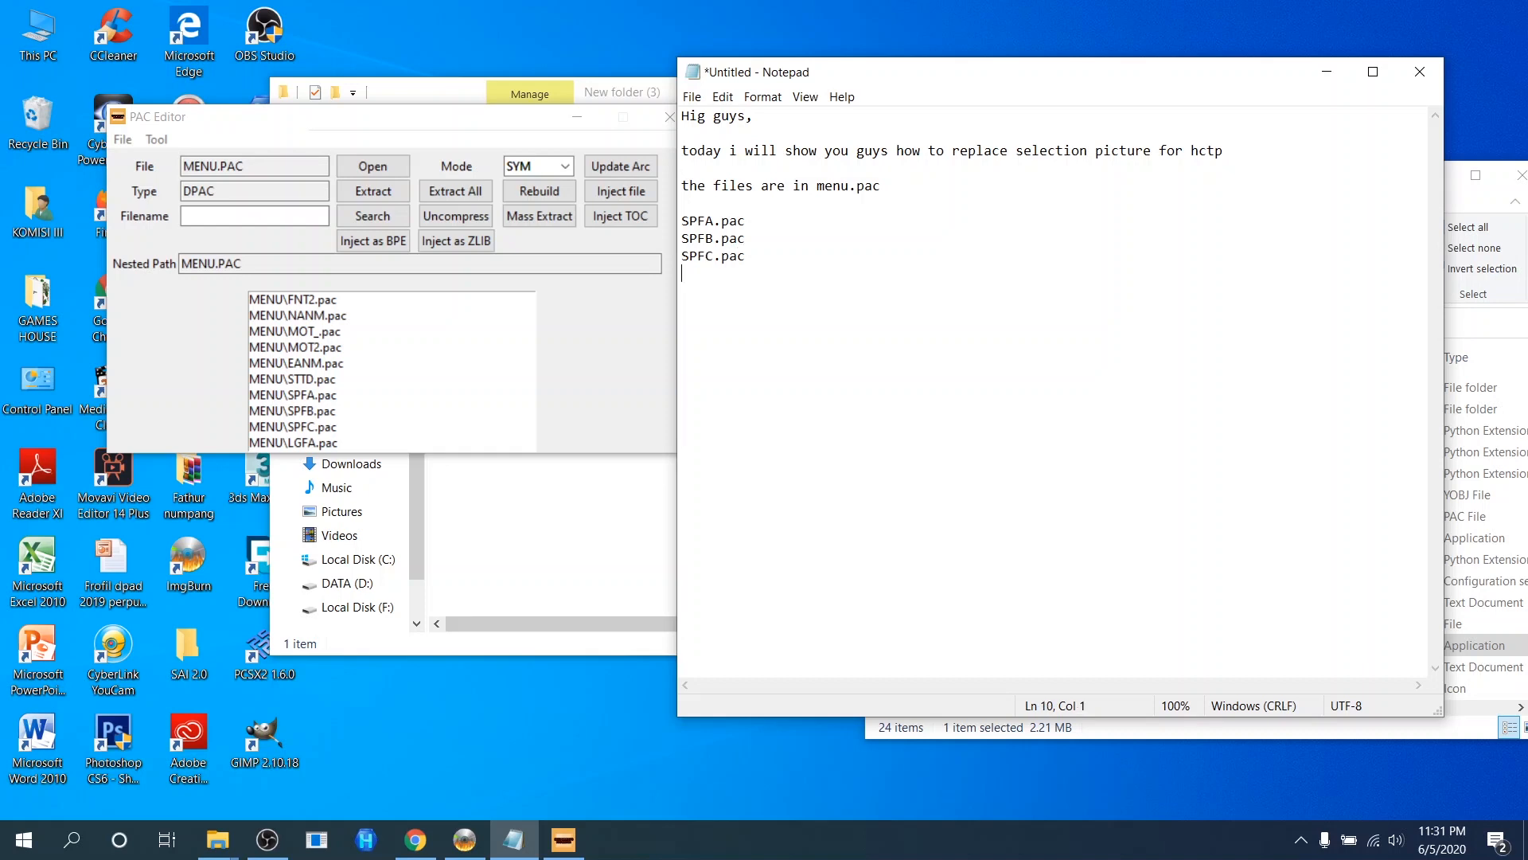
Add the lines "those three are selection pictures files" and "the id is the same with hctp stats editor," to the note.
{"action": "type", "text": "those three are selecti"}
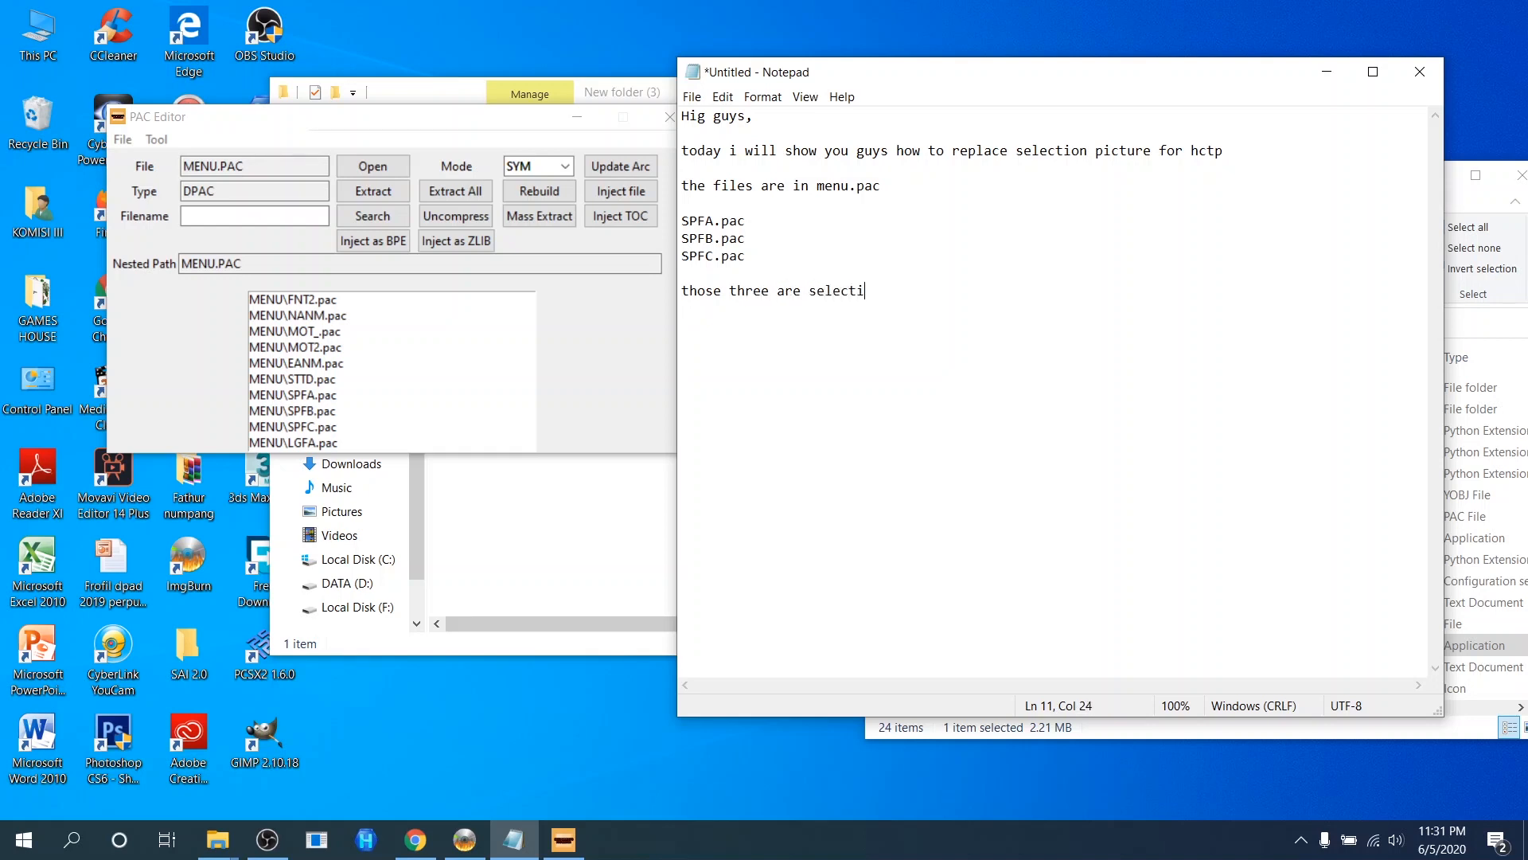
{"action": "type", "text": "on pictures files  the id"}
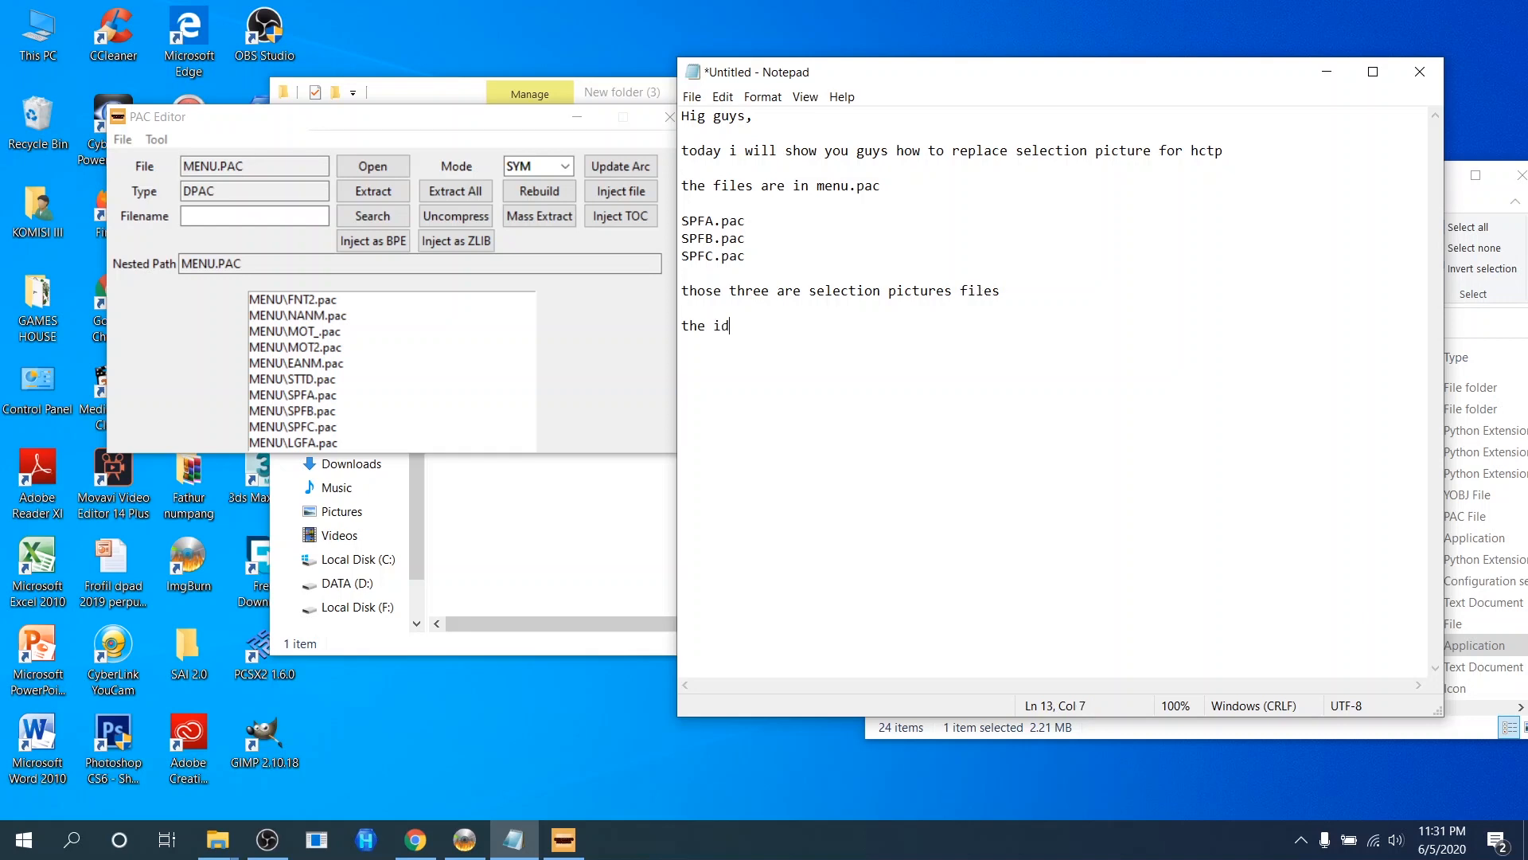
{"action": "type", "text": " is the same with hctp s"}
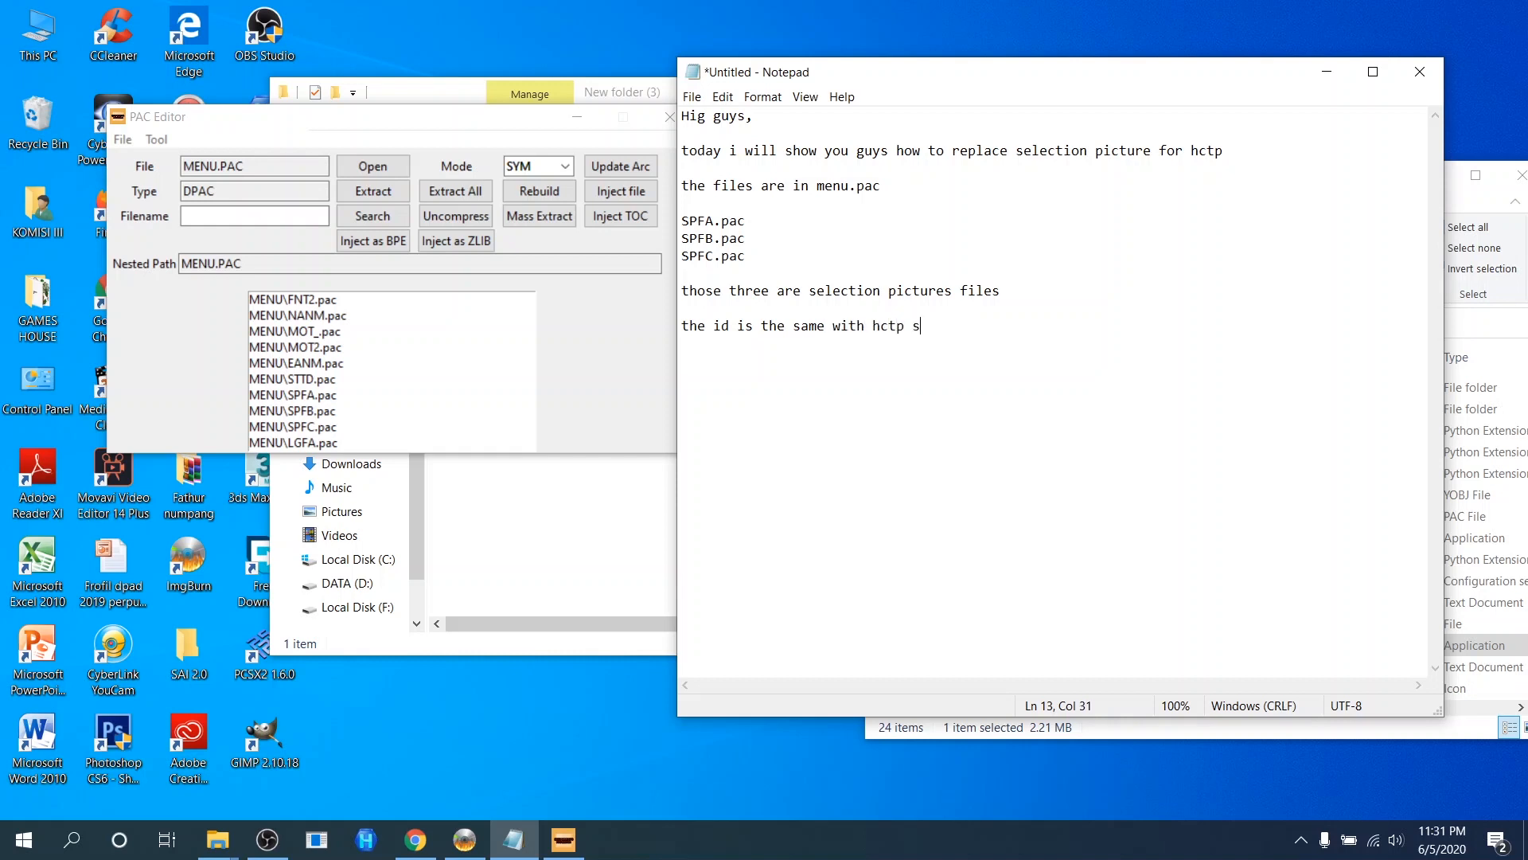
{"action": "type", "text": "tats editor,"}
{"action": "key", "text": "Return"}
Add the line "so for the id you guys could just check it with hctp stats editor" to the note.
{"action": "type", "text": "so for the id you guys cou"}
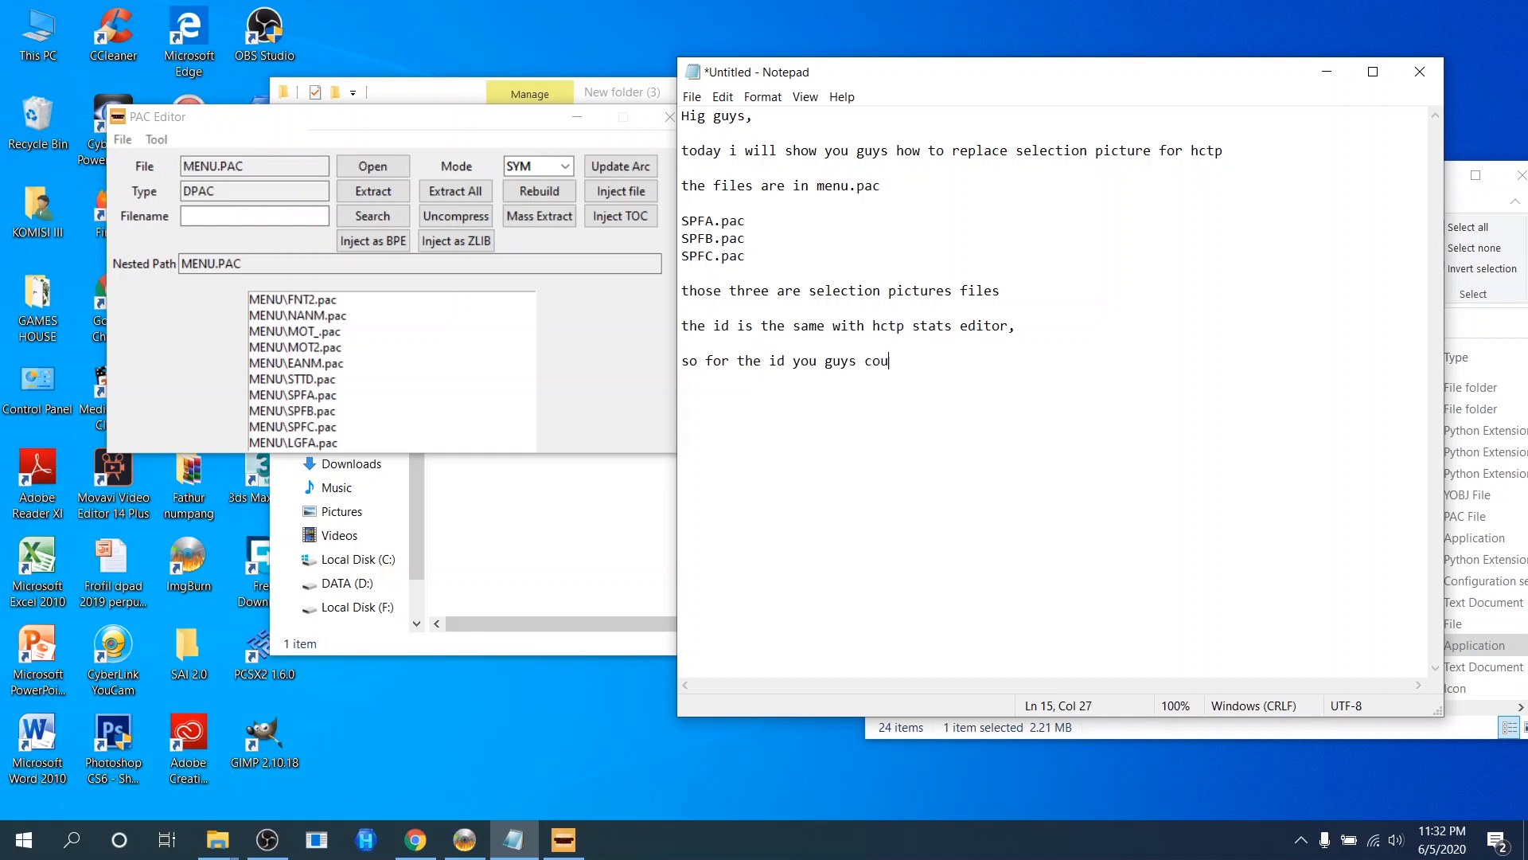
{"action": "type", "text": "ld just check it with hctp stats editor"}
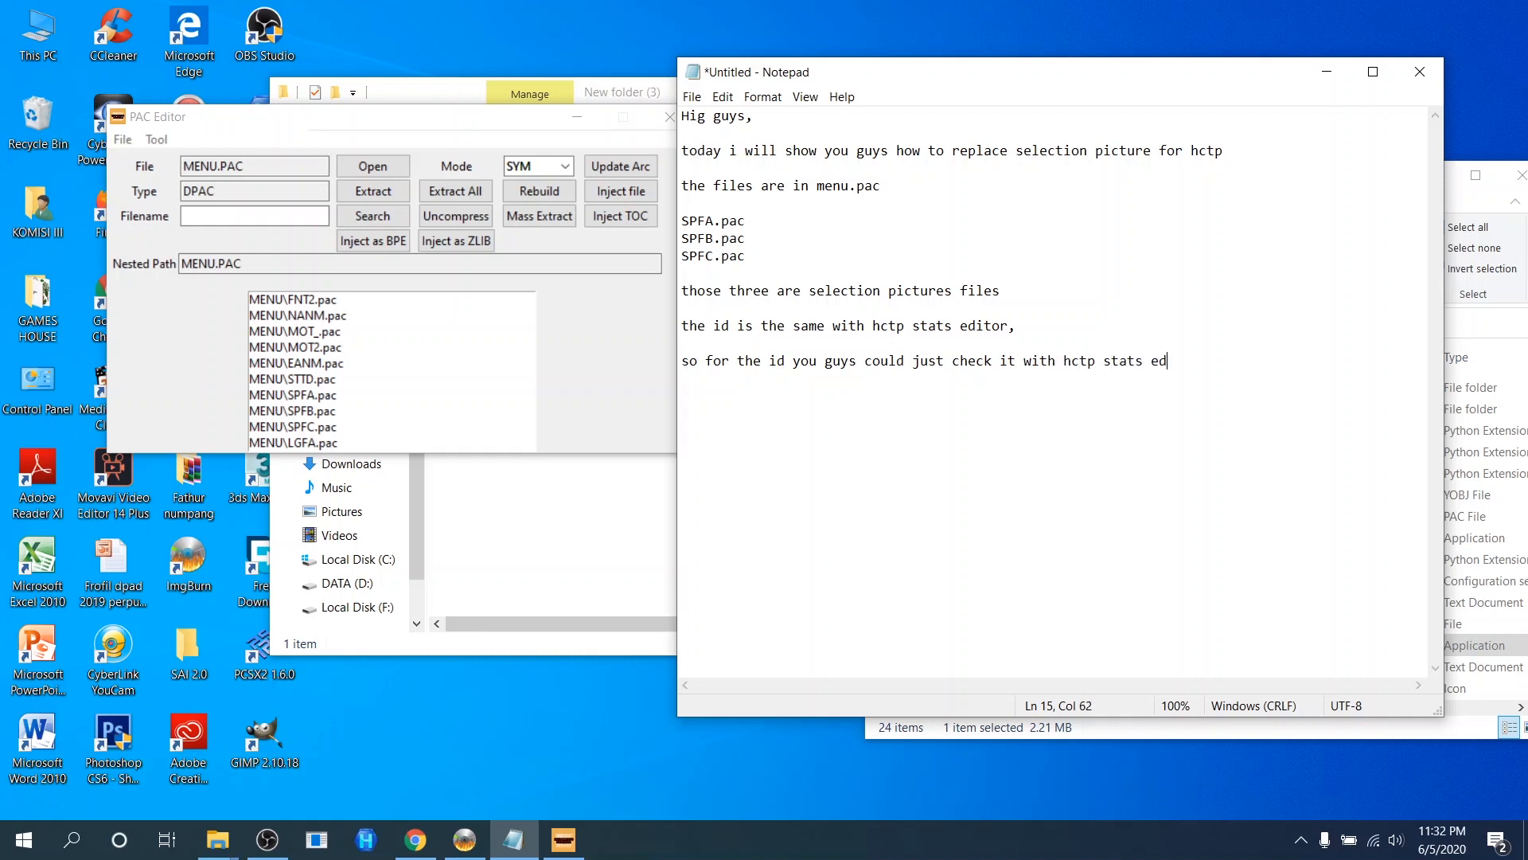
{"action": "key", "text": "Return"}
Uncompress 0000.bpe from MENU\SPFA.pac, choosing New folder (3) in HCTP MOD PROJECT's completed (hctp)/Paid-sculpted Mod as the destination.
{"action": "left_click", "coordinate": [293, 395]}
{"action": "double_click", "coordinate": [293, 396]}
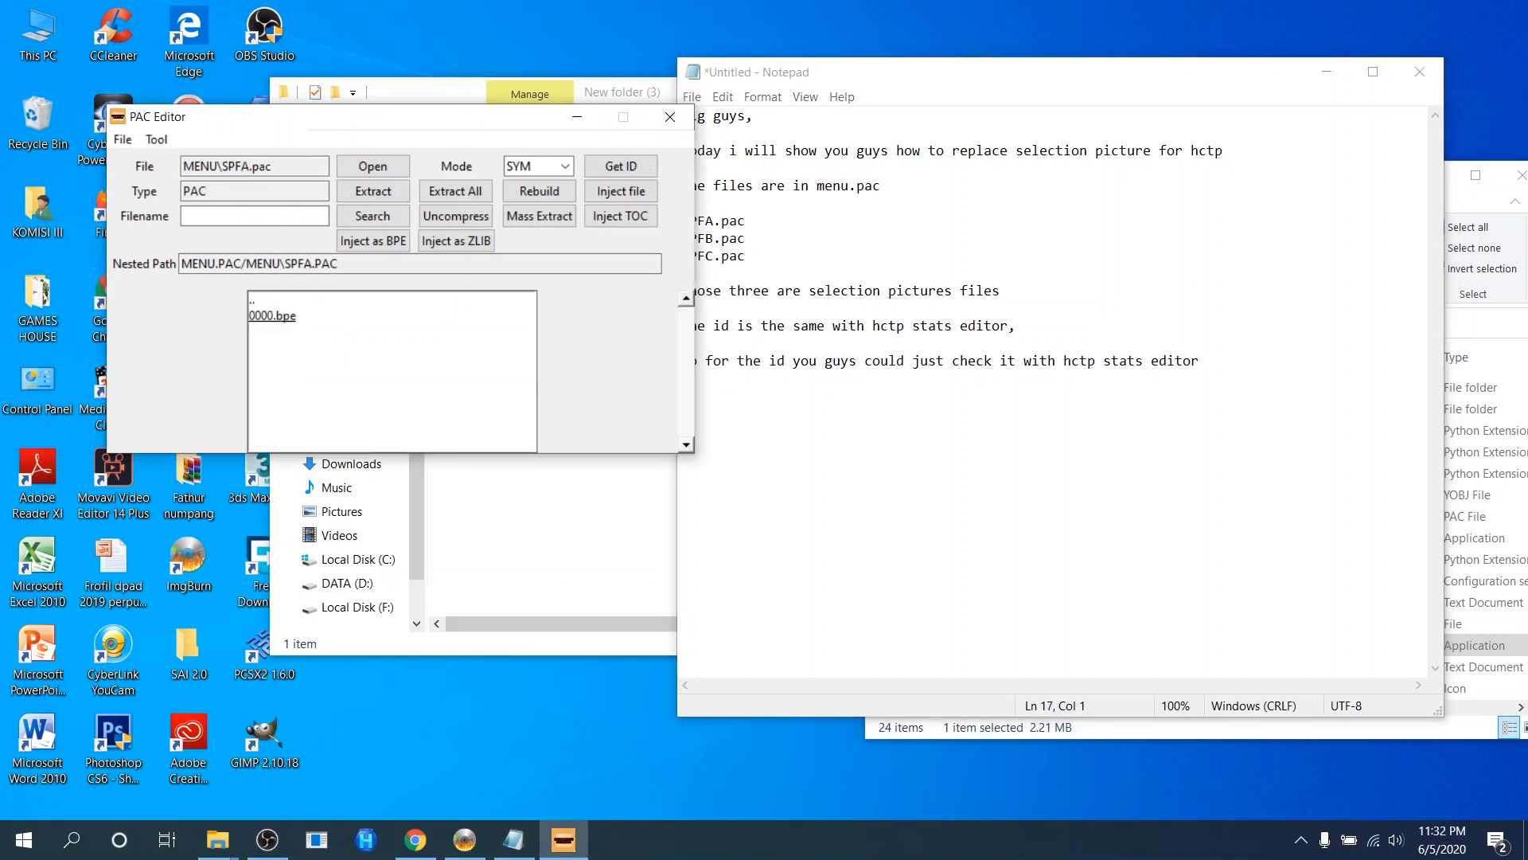
{"action": "left_click", "coordinate": [273, 316]}
{"action": "left_click", "coordinate": [456, 216]}
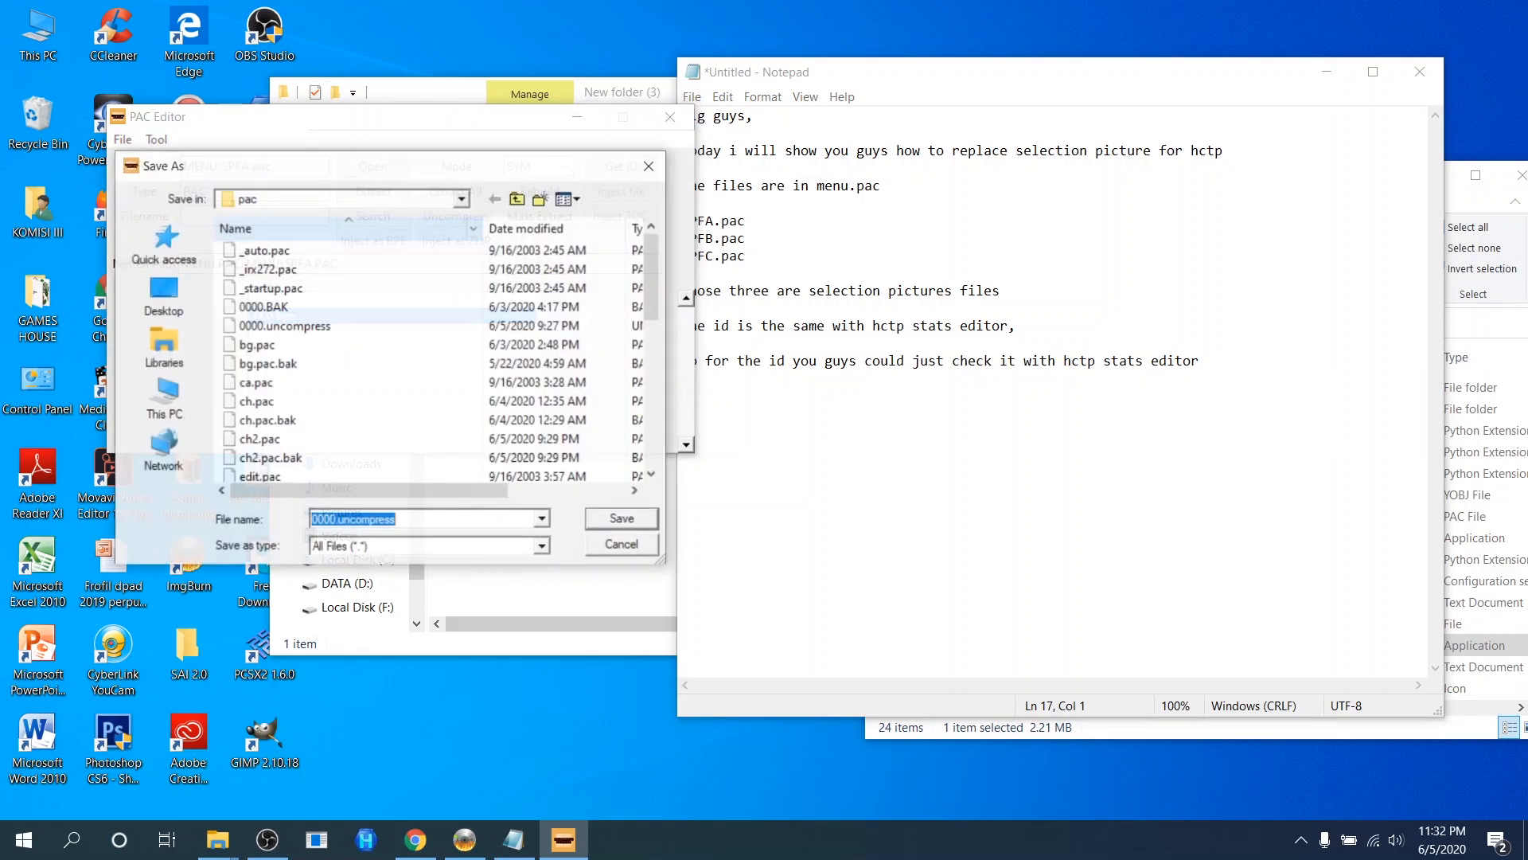
{"action": "left_click", "coordinate": [462, 198]}
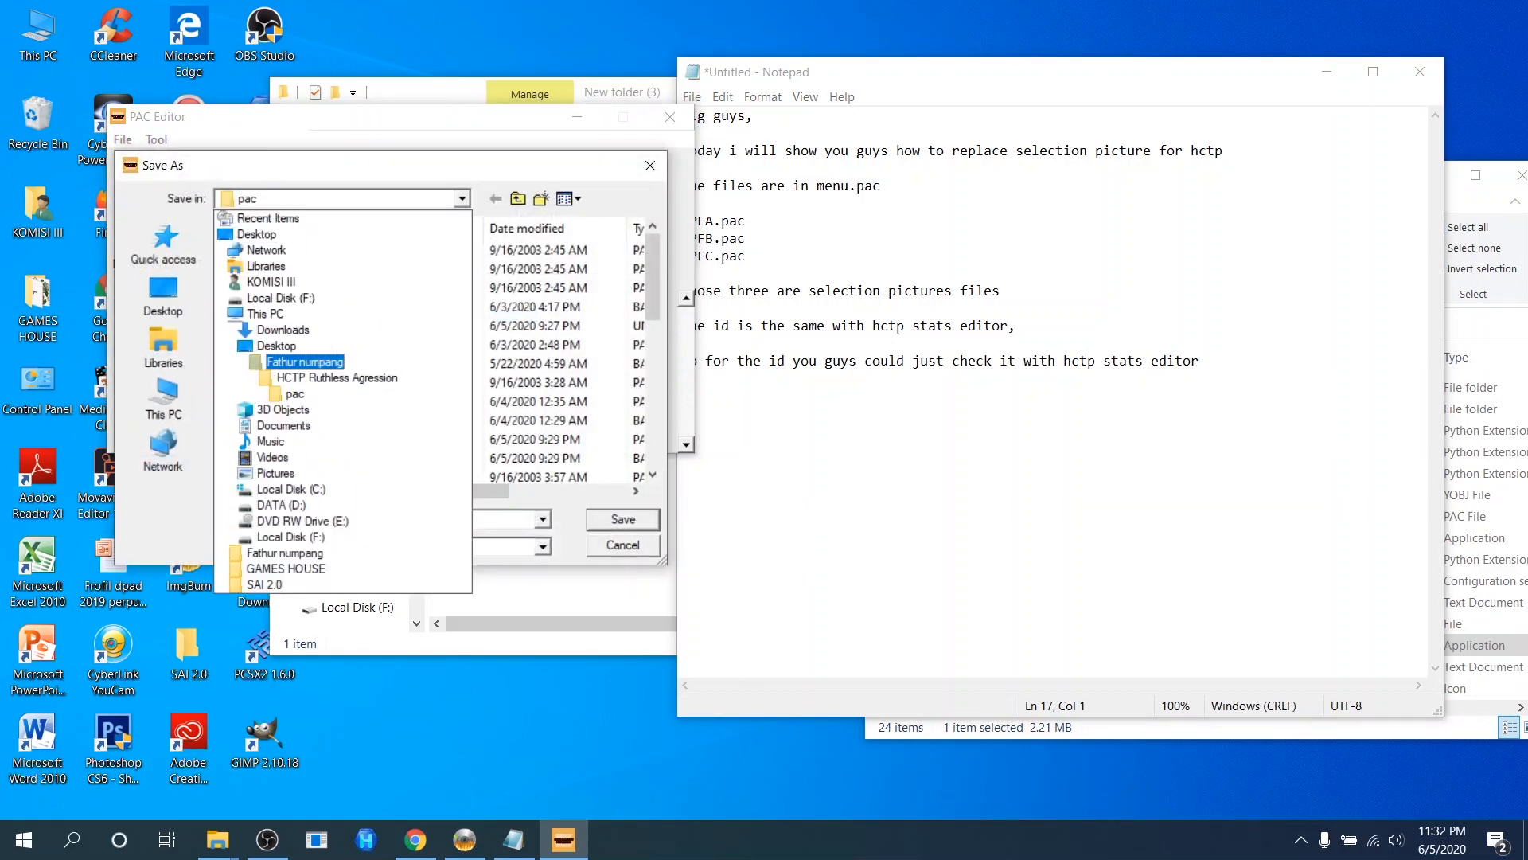
{"action": "left_click", "coordinate": [305, 361]}
{"action": "double_click", "coordinate": [282, 269]}
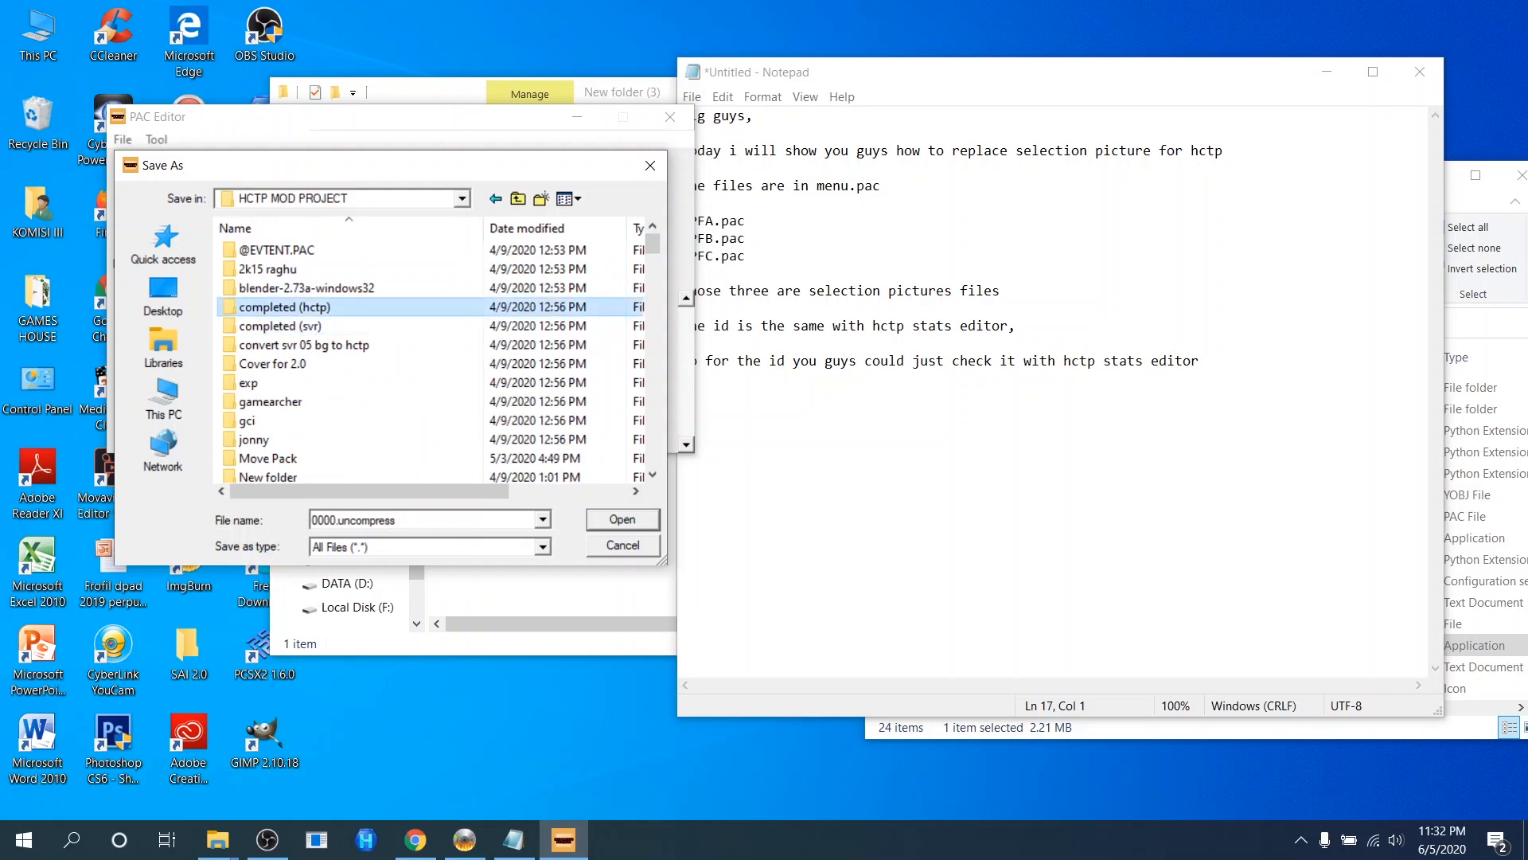
{"action": "double_click", "coordinate": [283, 306]}
{"action": "double_click", "coordinate": [283, 326]}
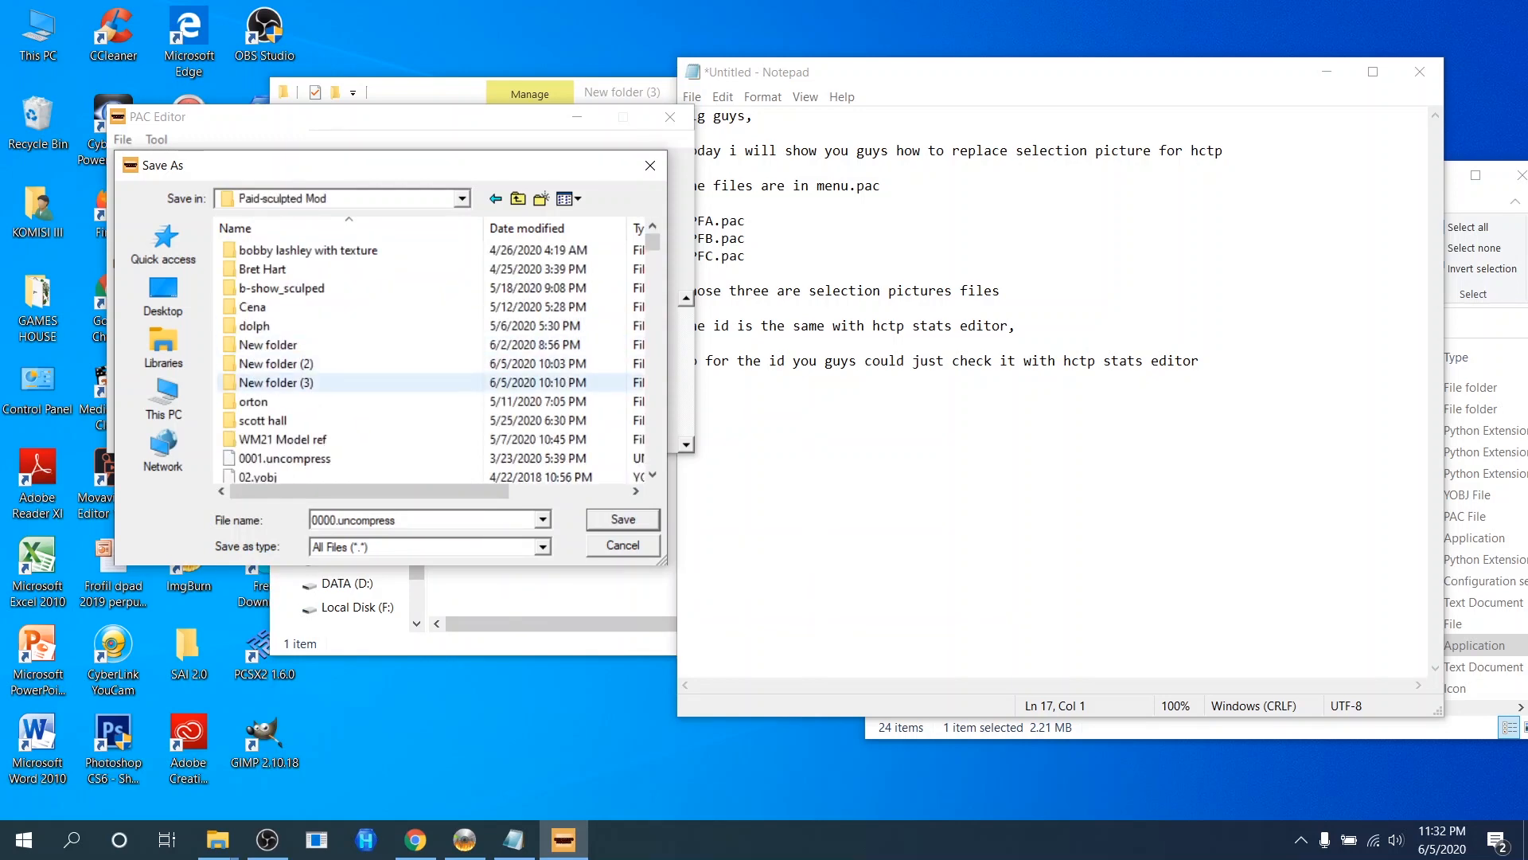
{"action": "double_click", "coordinate": [273, 382]}
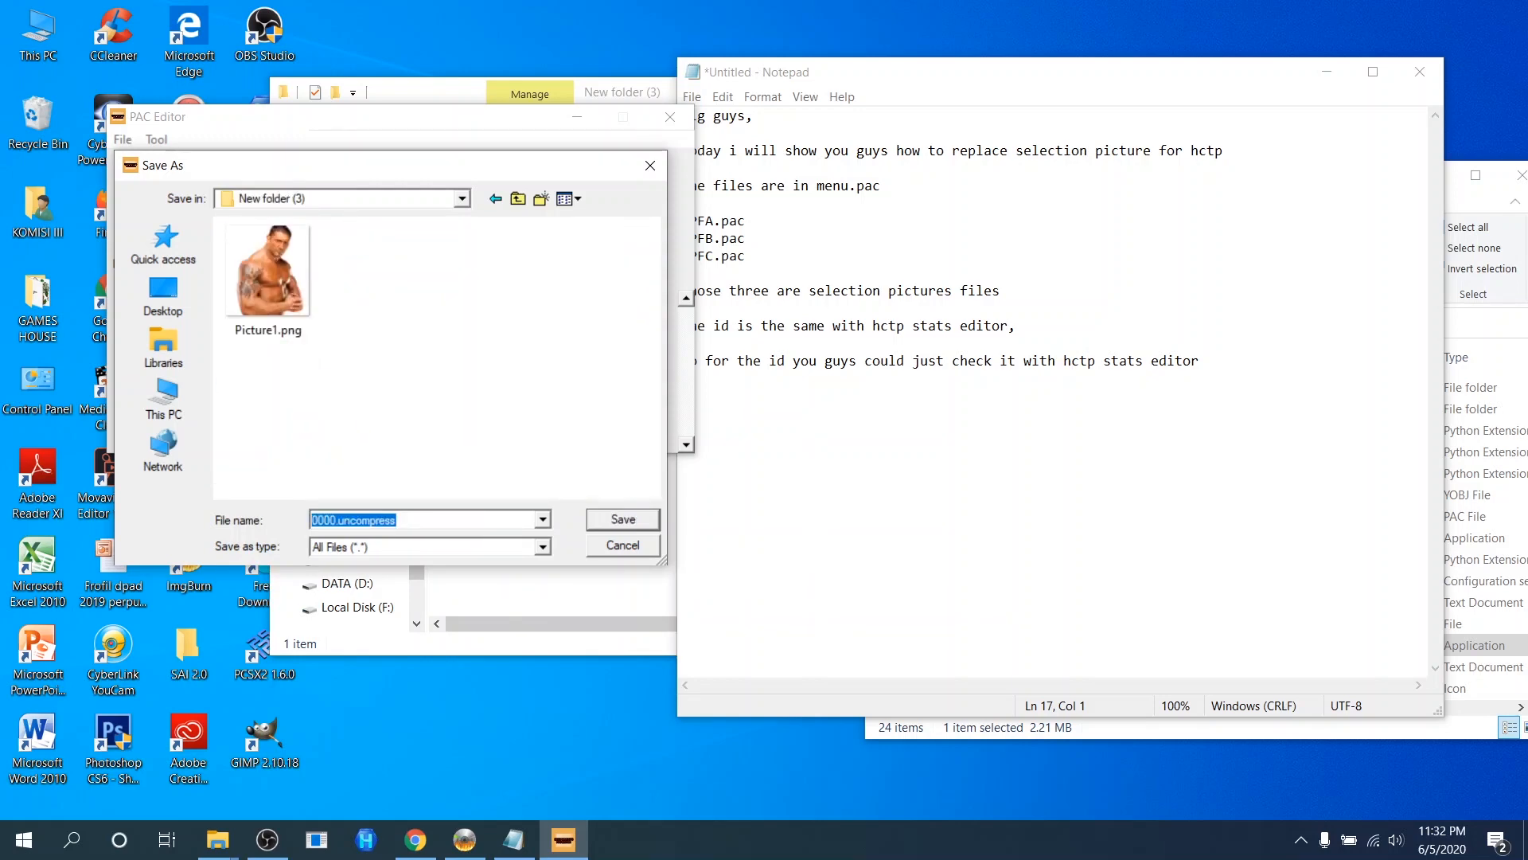
Save the uncompressed SPFA file as A.uncompress and return to the MENU.PAC file list.
{"action": "left_click", "coordinate": [339, 520]}
{"action": "left_click_drag", "start_coordinate": [336, 520], "coordinate": [312, 520]}
{"action": "type", "text": "A"}
{"action": "key", "text": "Return"}
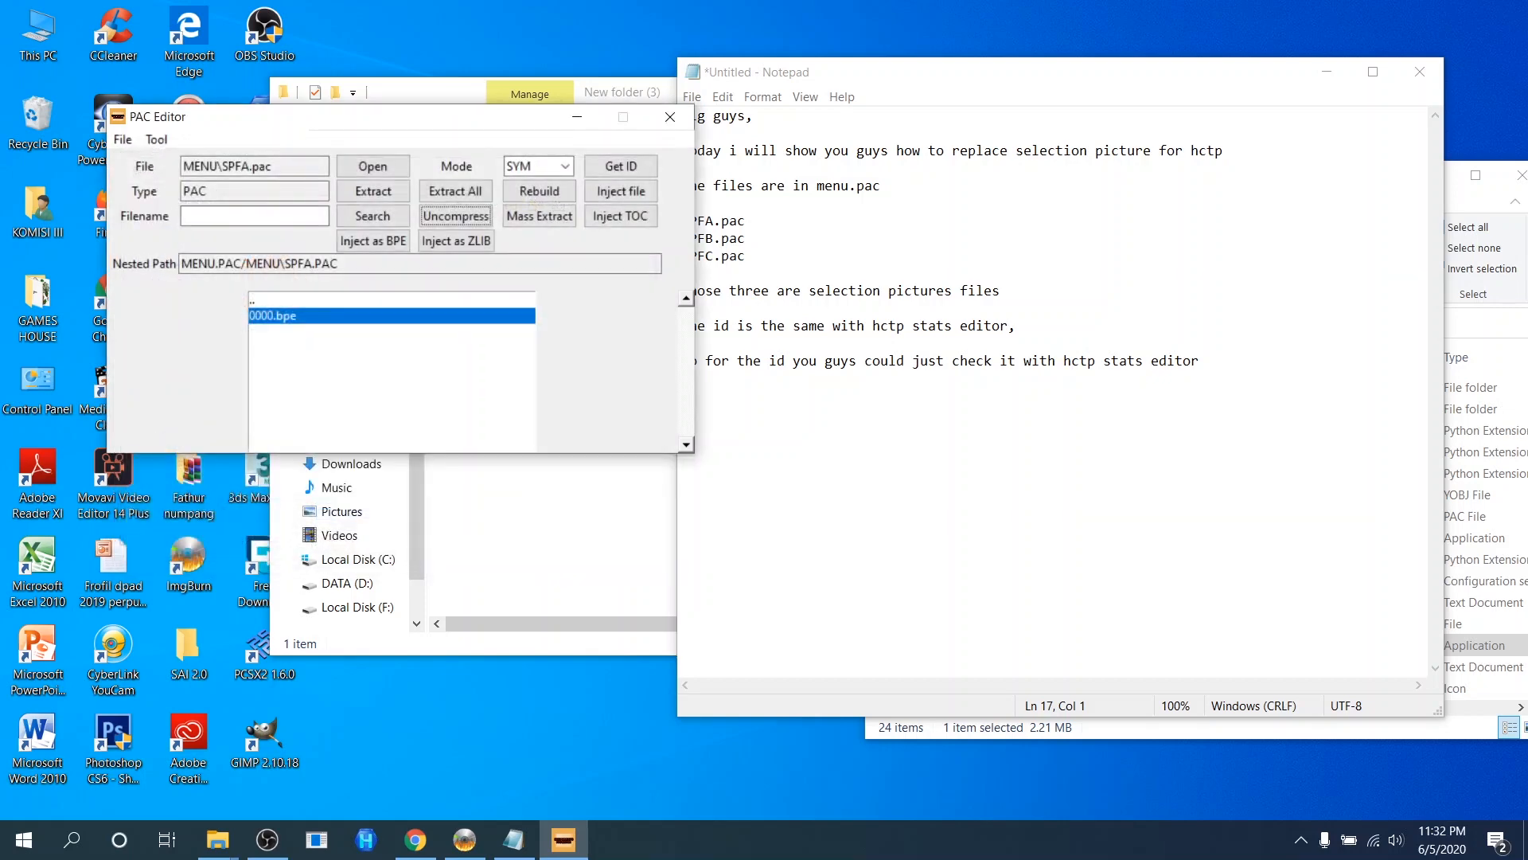
{"action": "key", "text": "Return"}
{"action": "double_click", "coordinate": [279, 300]}
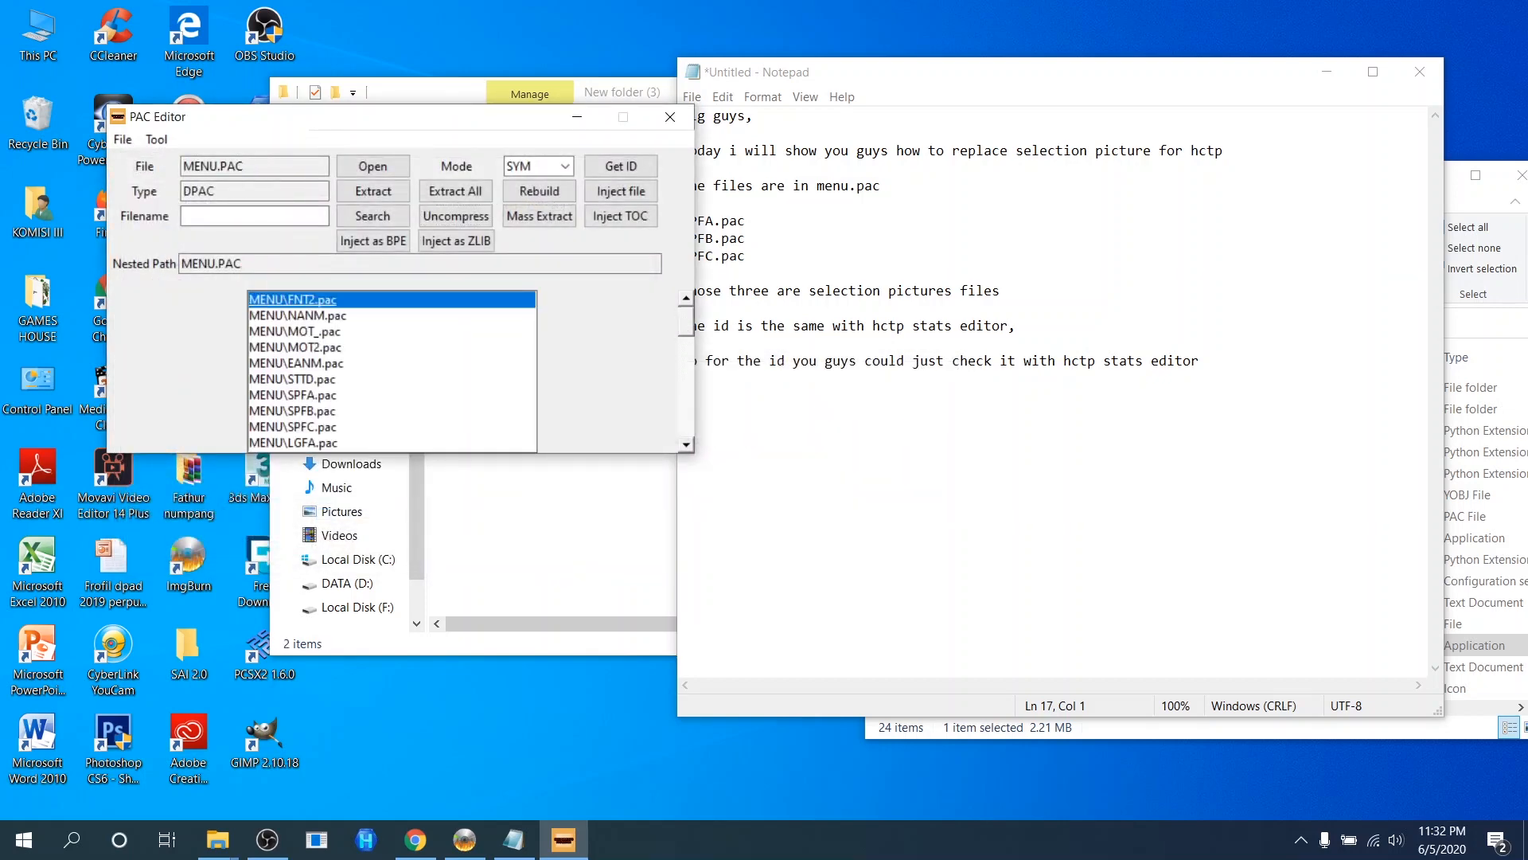
Try to uncompress the MENU\SPFB.pac entry directly.
{"action": "left_click", "coordinate": [293, 412]}
{"action": "left_click", "coordinate": [456, 217]}
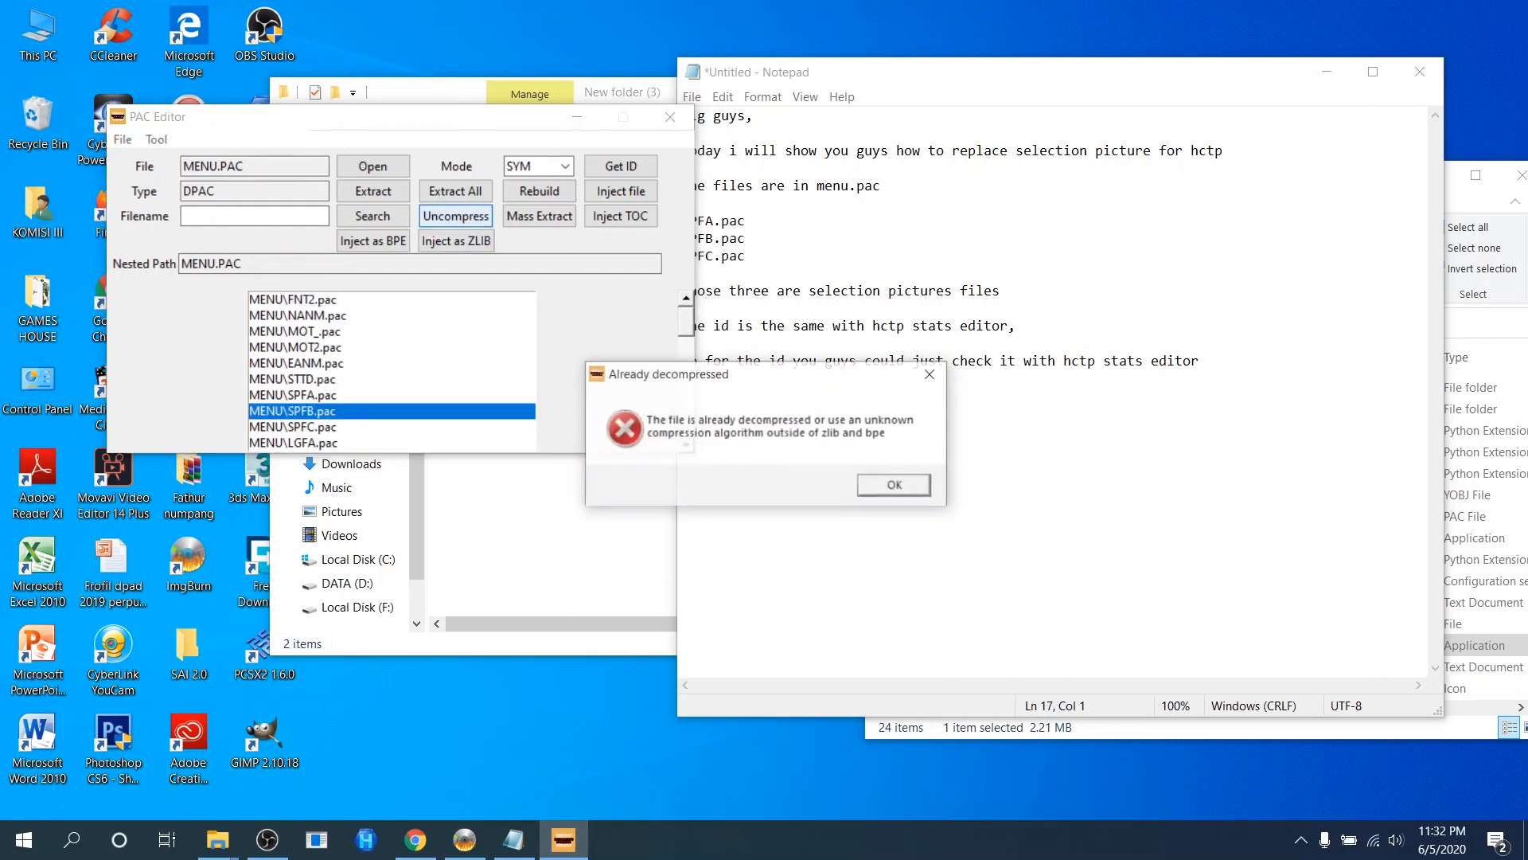
{"action": "key", "text": "Return"}
Uncompress 0000.bpe from inside MENU\SPFB.pac, choosing New folder (3) in Paid-sculpted Mod as the destination.
{"action": "double_click", "coordinate": [293, 411]}
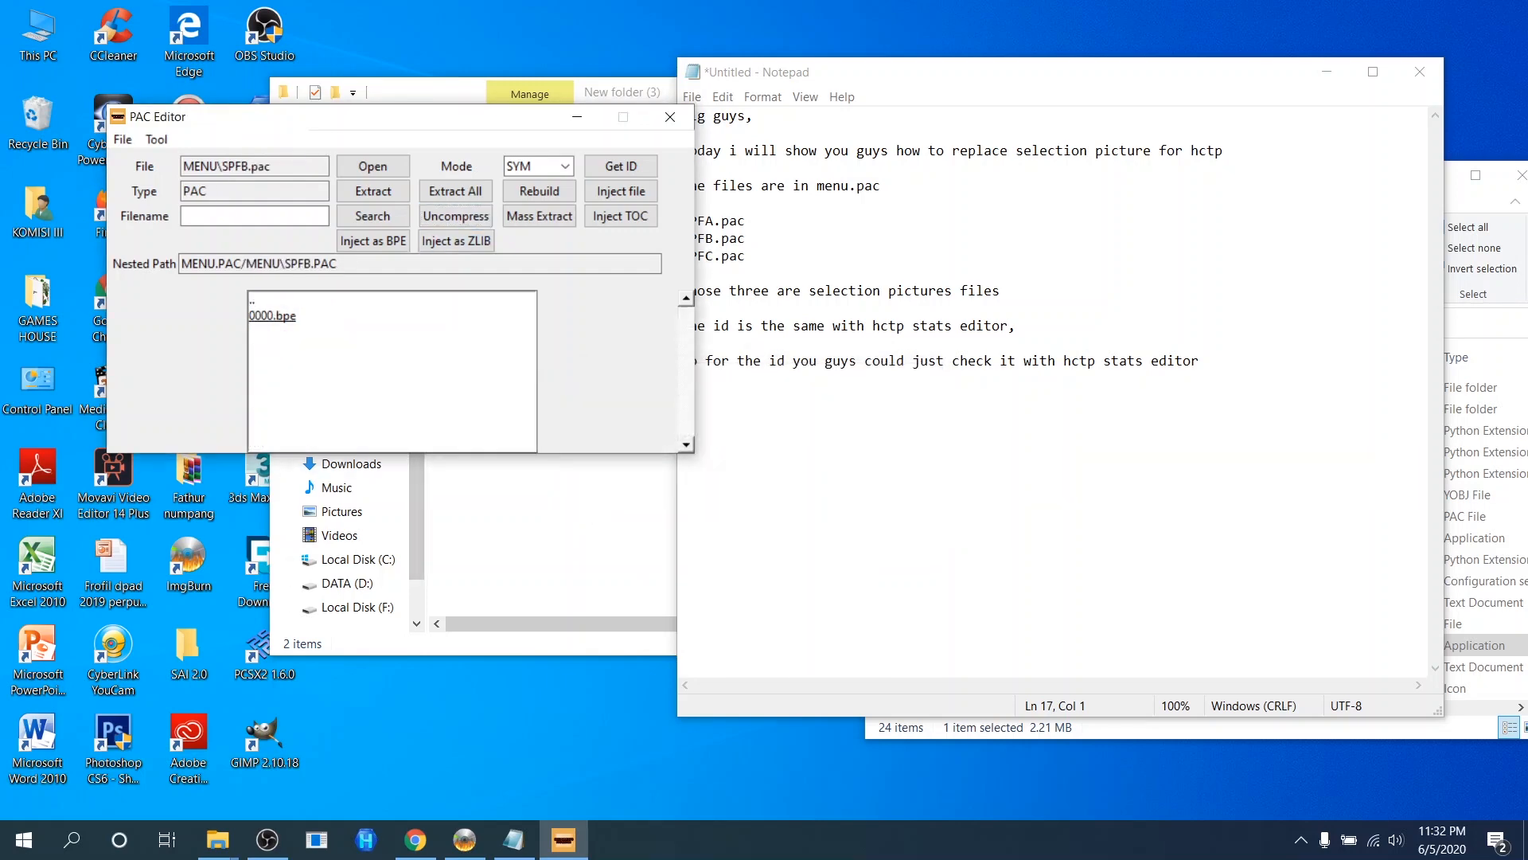
{"action": "left_click", "coordinate": [273, 316]}
{"action": "left_click", "coordinate": [456, 217]}
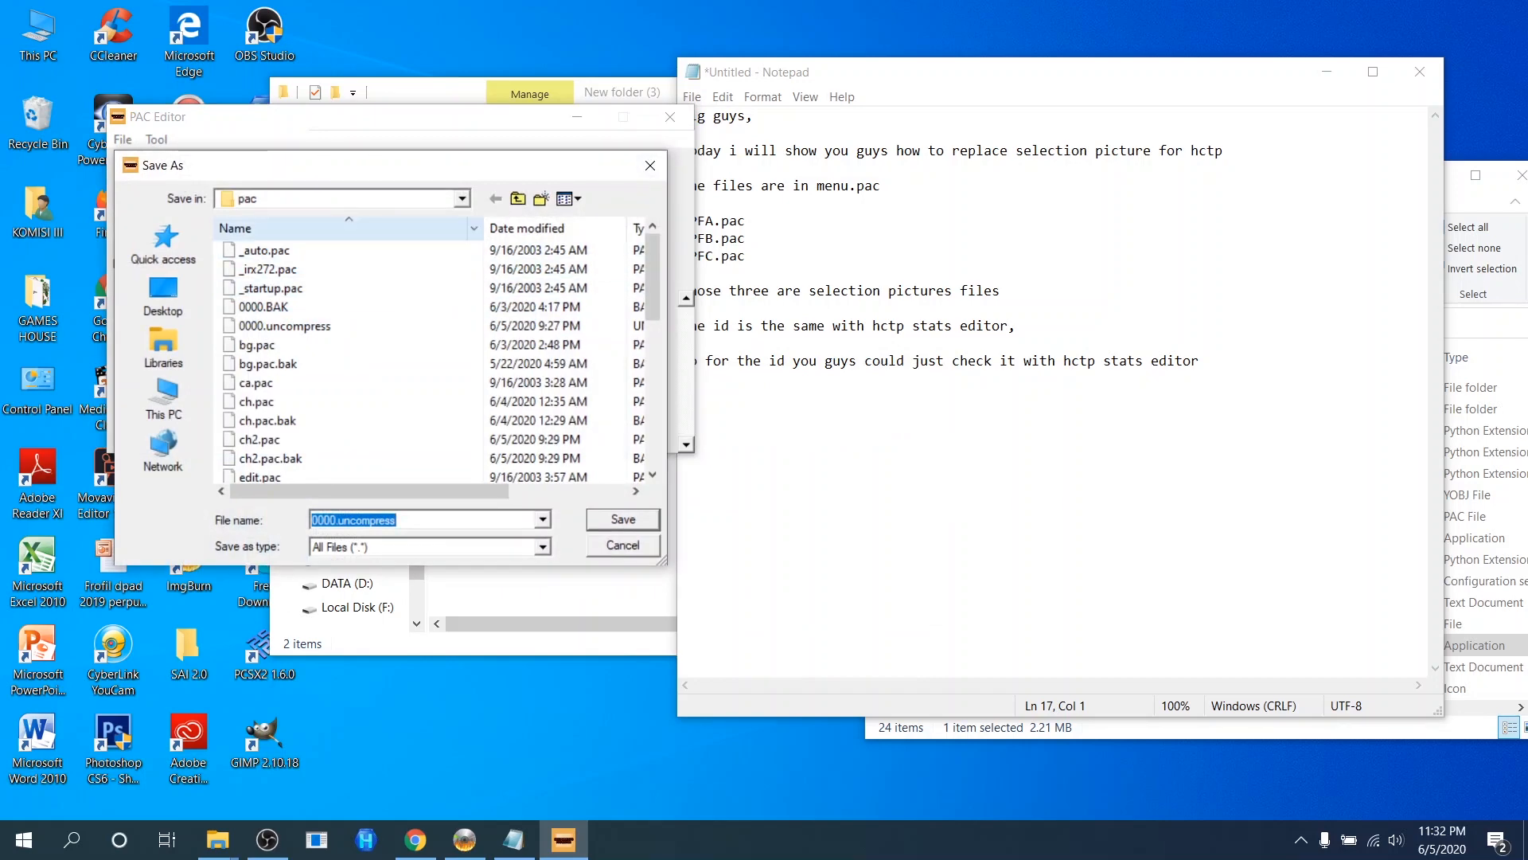
{"action": "left_click", "coordinate": [350, 199]}
{"action": "left_click", "coordinate": [305, 362]}
{"action": "double_click", "coordinate": [293, 269]}
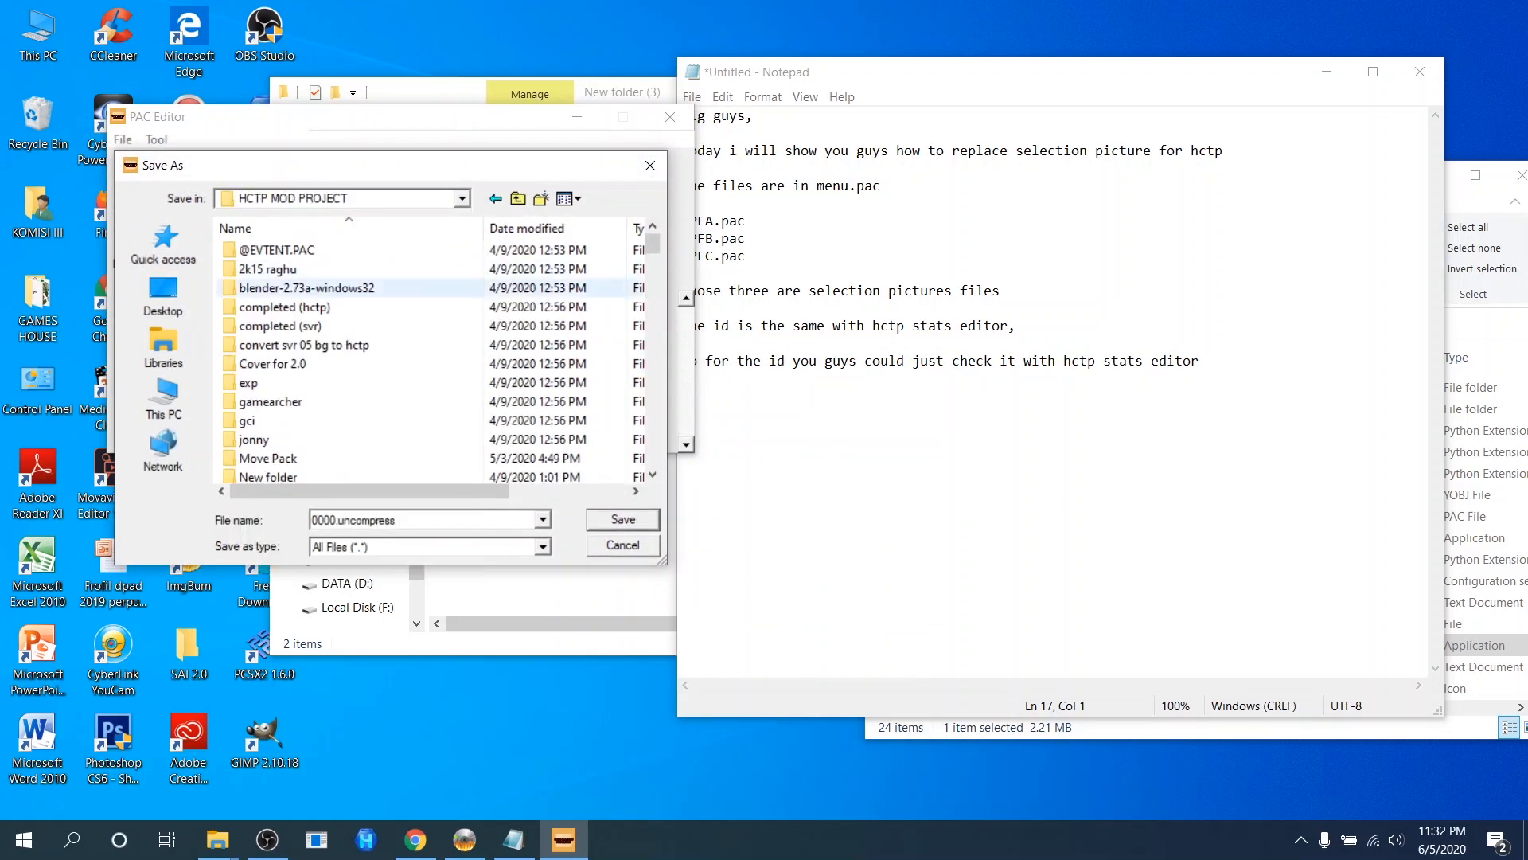
{"action": "double_click", "coordinate": [287, 307]}
{"action": "double_click", "coordinate": [289, 326]}
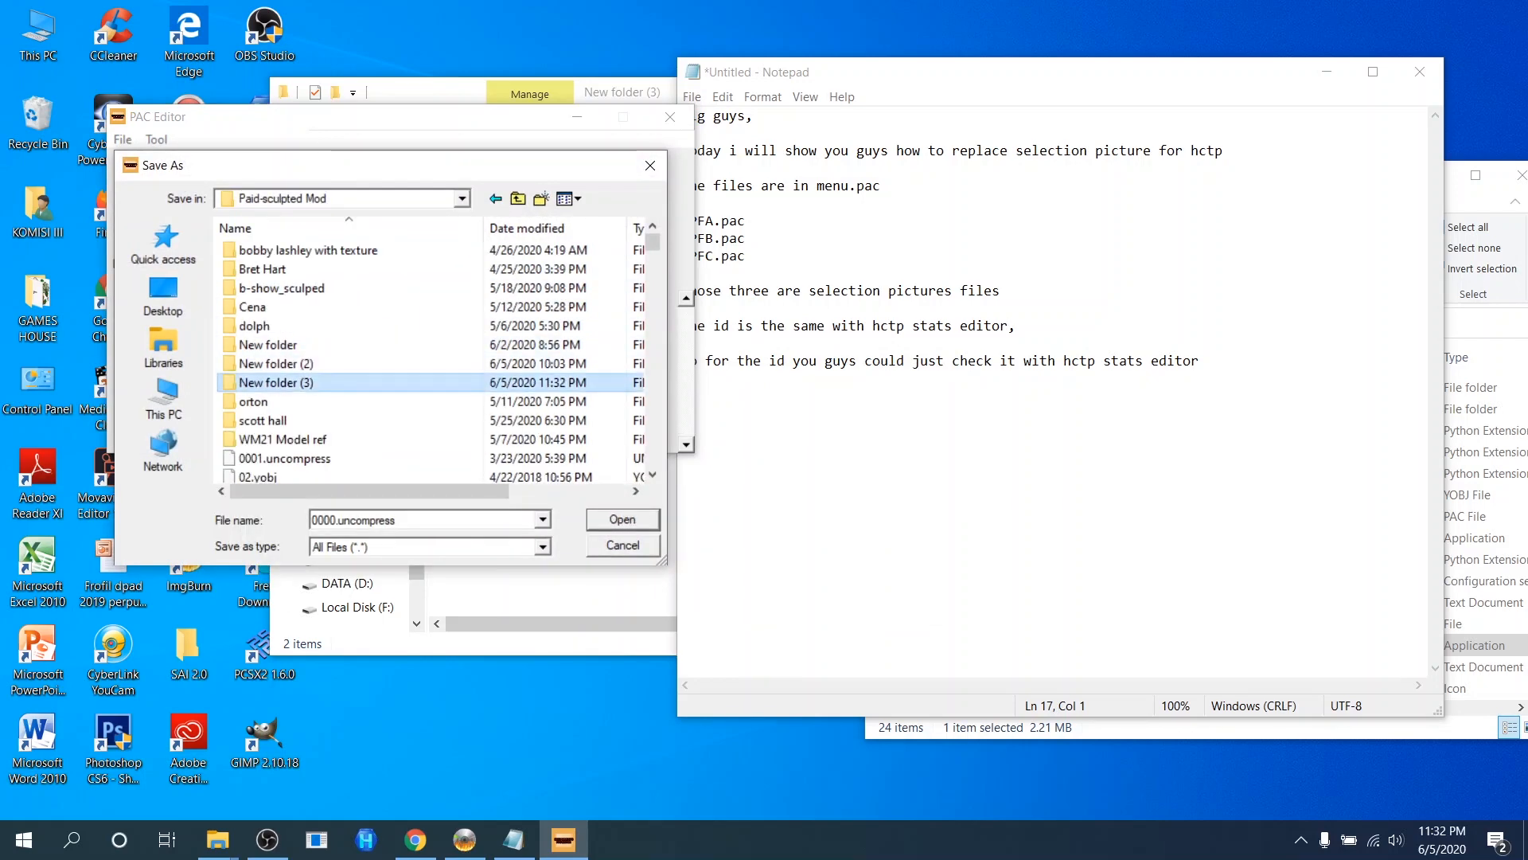
{"action": "double_click", "coordinate": [271, 382]}
Save the uncompressed SPFB file as B.uncompress and return to the MENU.PAC file list.
{"action": "left_click", "coordinate": [269, 281]}
{"action": "left_click", "coordinate": [350, 520]}
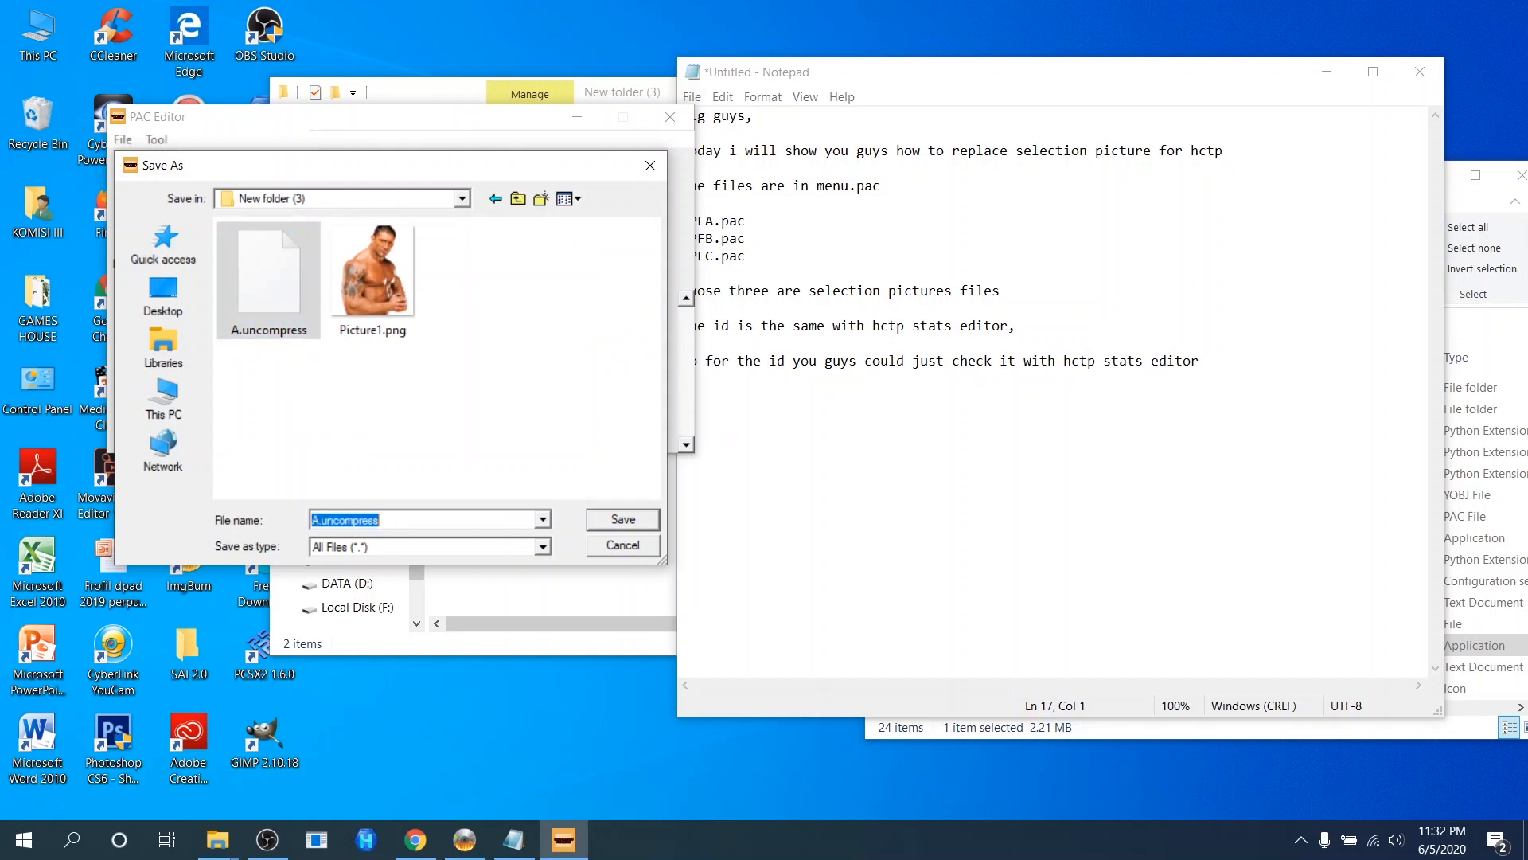
{"action": "left_click", "coordinate": [319, 520]}
{"action": "key", "text": "BackSpace"}
{"action": "key", "text": "BackSpace"}
{"action": "type", "text": "B"}
{"action": "key", "text": "Return"}
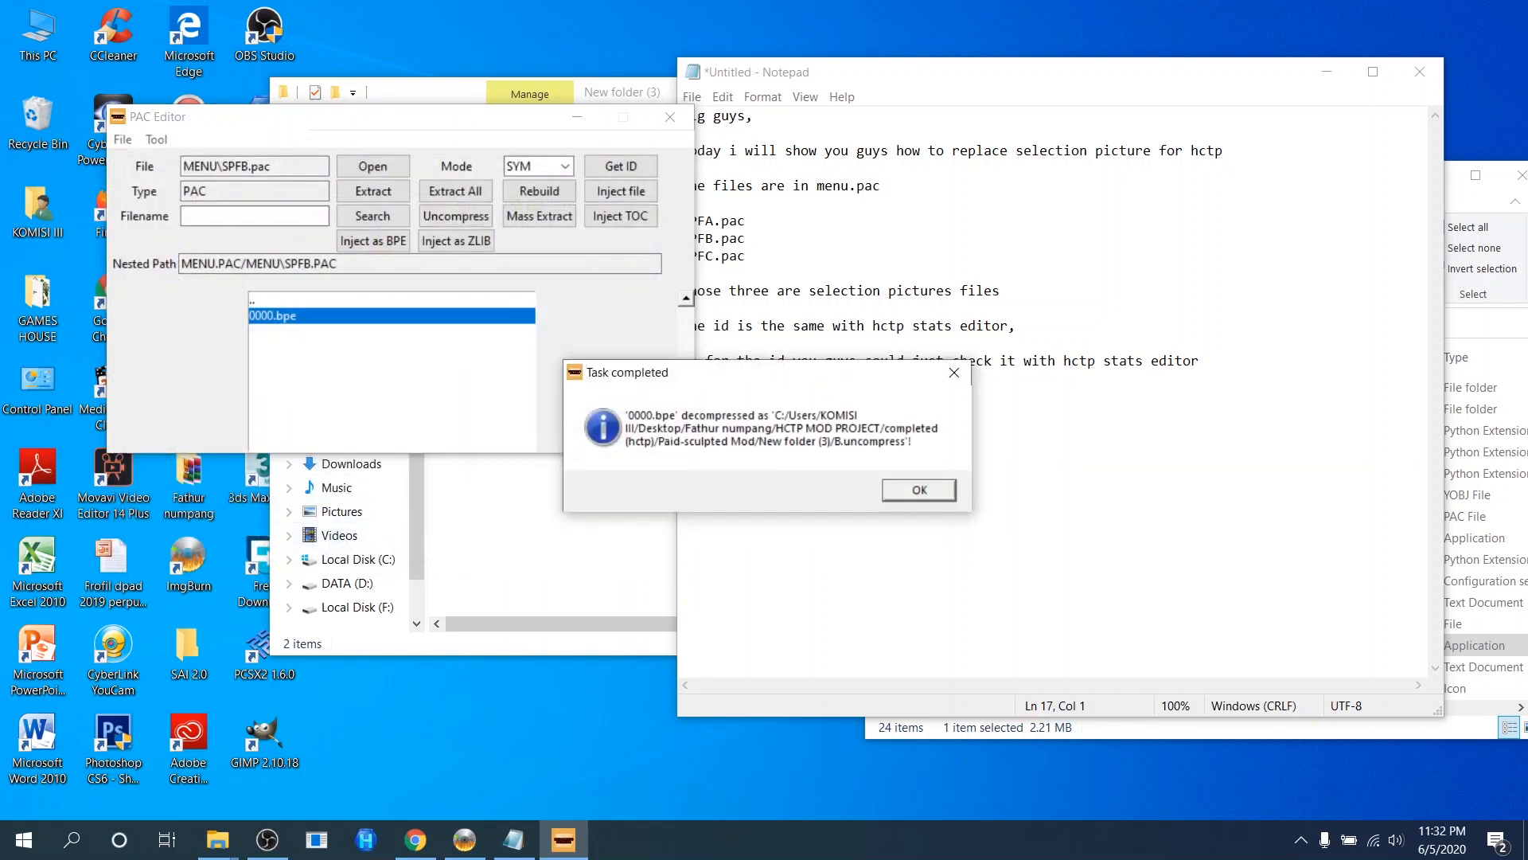
{"action": "key", "text": "Return"}
{"action": "left_click", "coordinate": [295, 316]}
{"action": "double_click", "coordinate": [294, 301]}
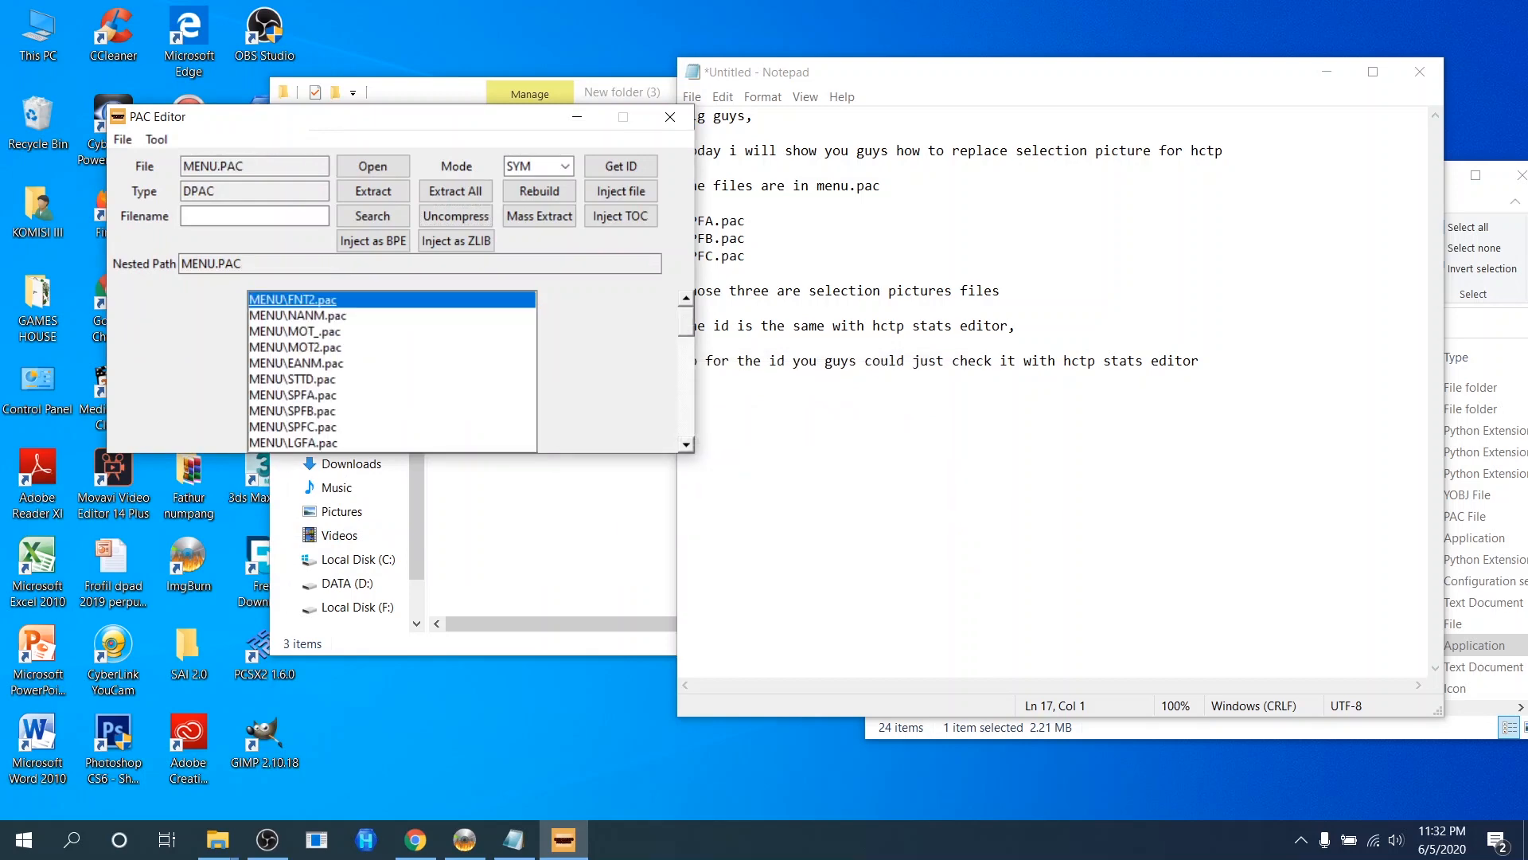
Uncompress 0000.bpe from inside MENU\SPFC.pac, choosing New folder (3) in Paid-sculpted Mod as the destination.
{"action": "double_click", "coordinate": [293, 426]}
{"action": "left_click", "coordinate": [294, 315]}
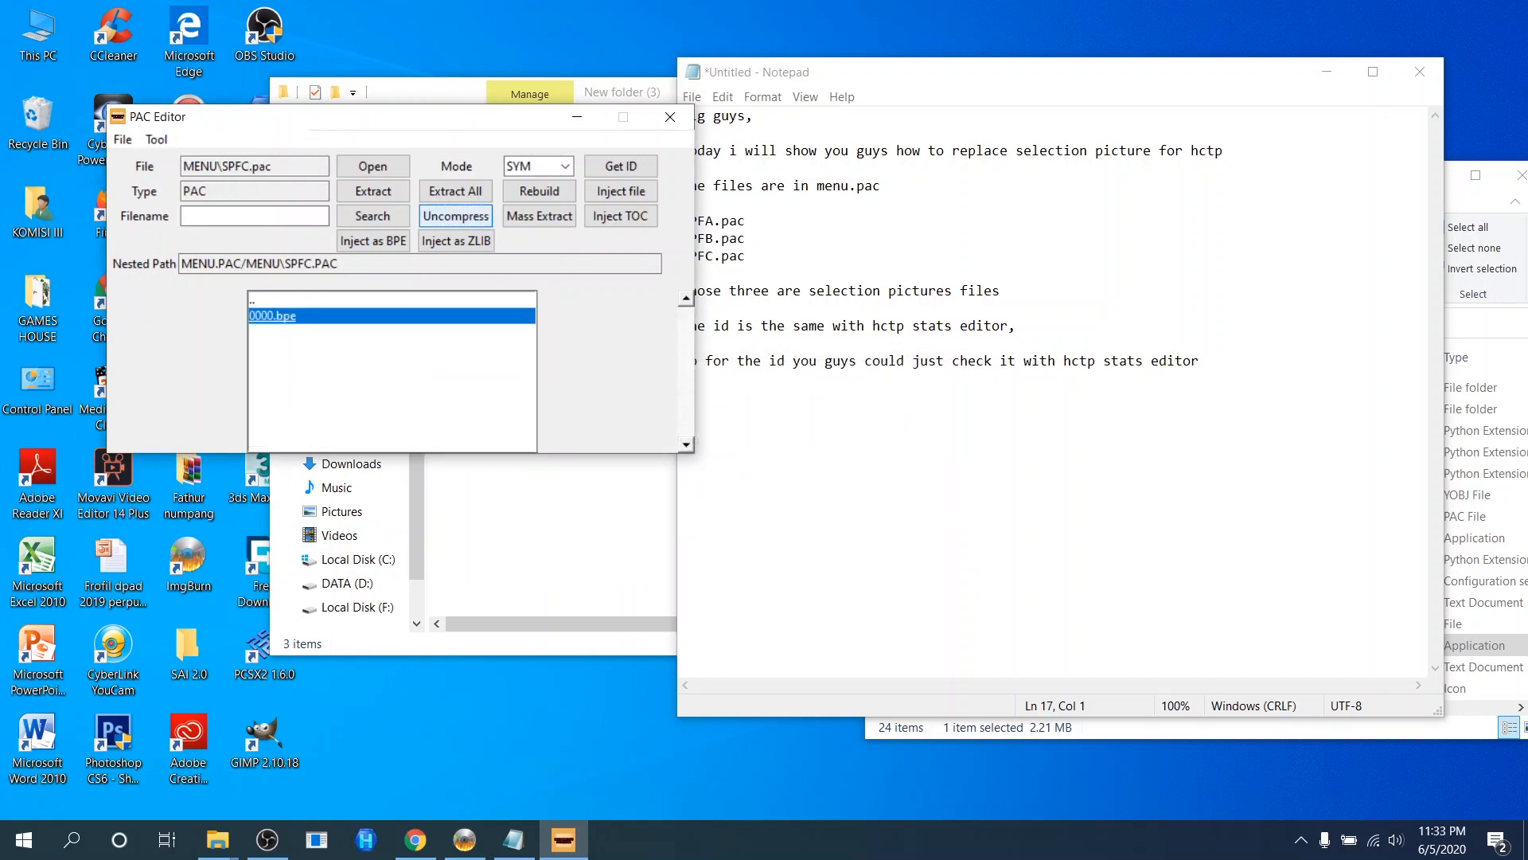
{"action": "left_click", "coordinate": [456, 216]}
{"action": "left_click", "coordinate": [382, 199]}
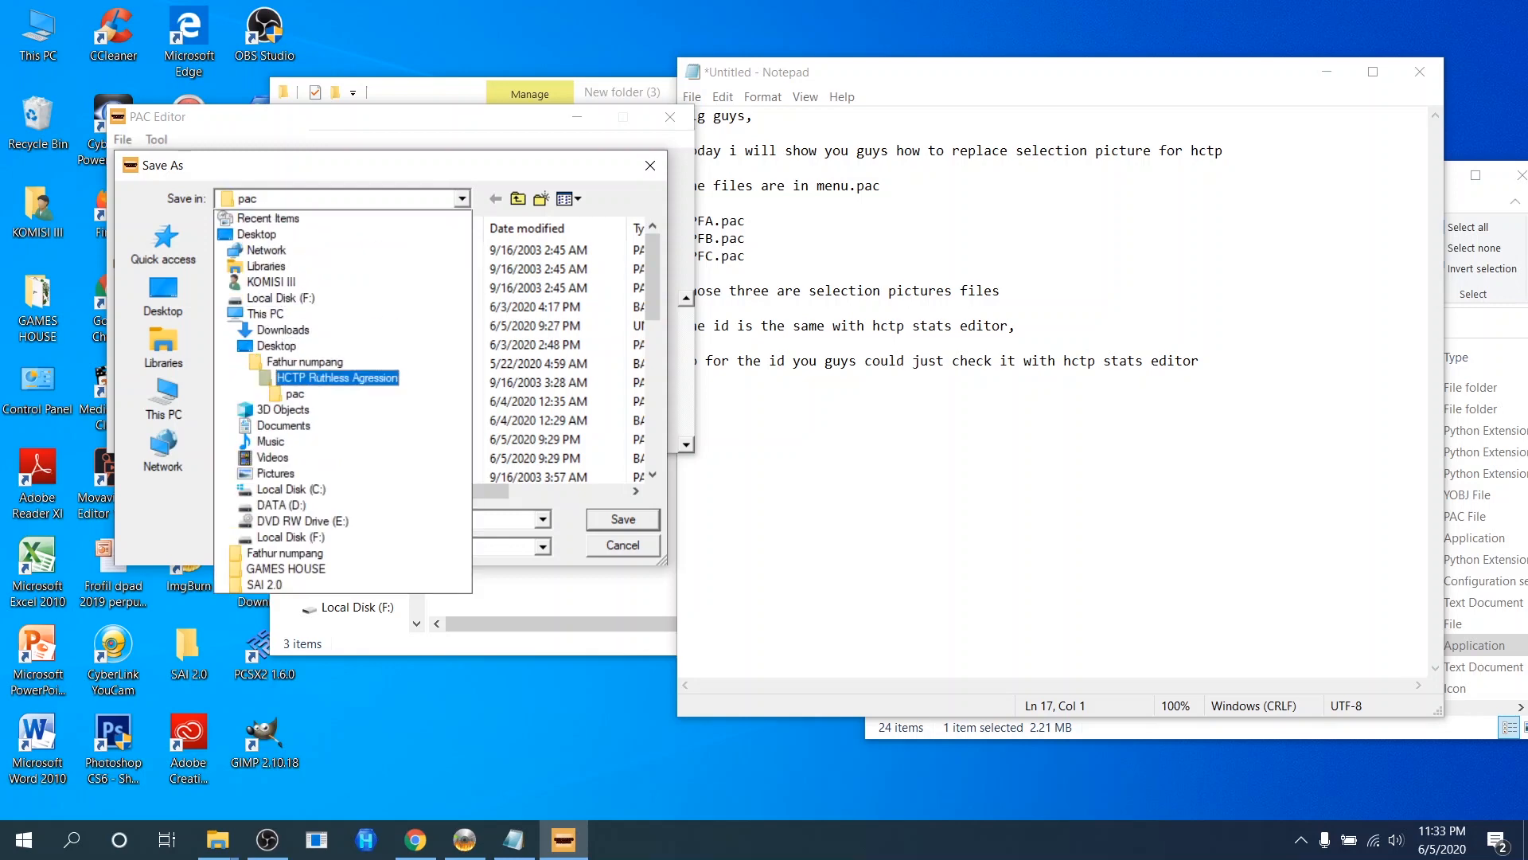
{"action": "left_click", "coordinate": [305, 361]}
{"action": "double_click", "coordinate": [271, 269]}
{"action": "double_click", "coordinate": [279, 307]}
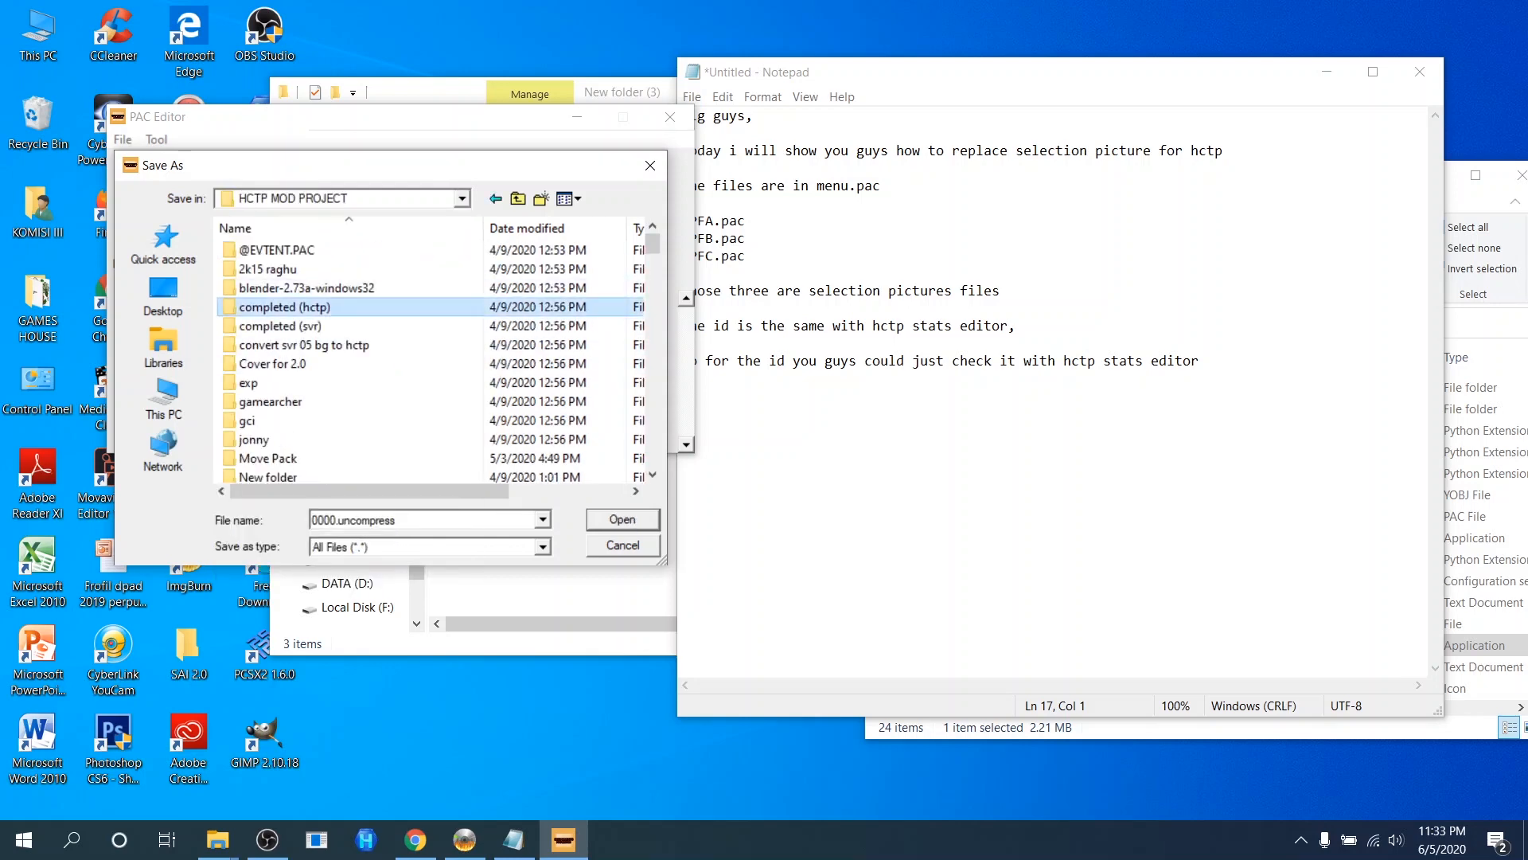
{"action": "double_click", "coordinate": [289, 326]}
{"action": "double_click", "coordinate": [267, 382]}
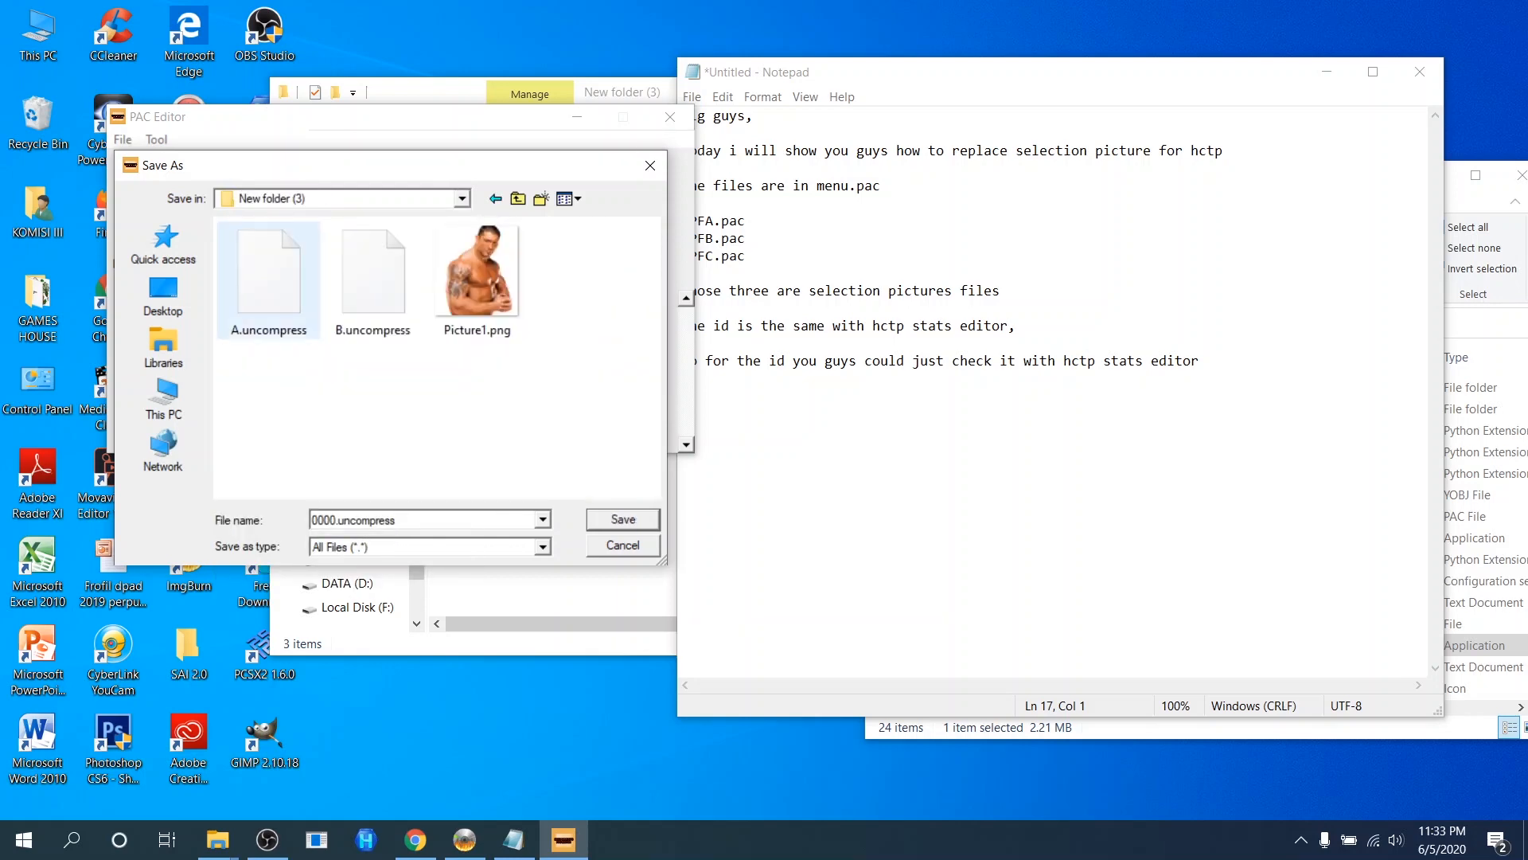
Save the uncompressed SPFC file as C.uncompress in New folder (3).
{"action": "left_click", "coordinate": [373, 279]}
{"action": "left_click", "coordinate": [320, 520]}
{"action": "left_click", "coordinate": [320, 520]}
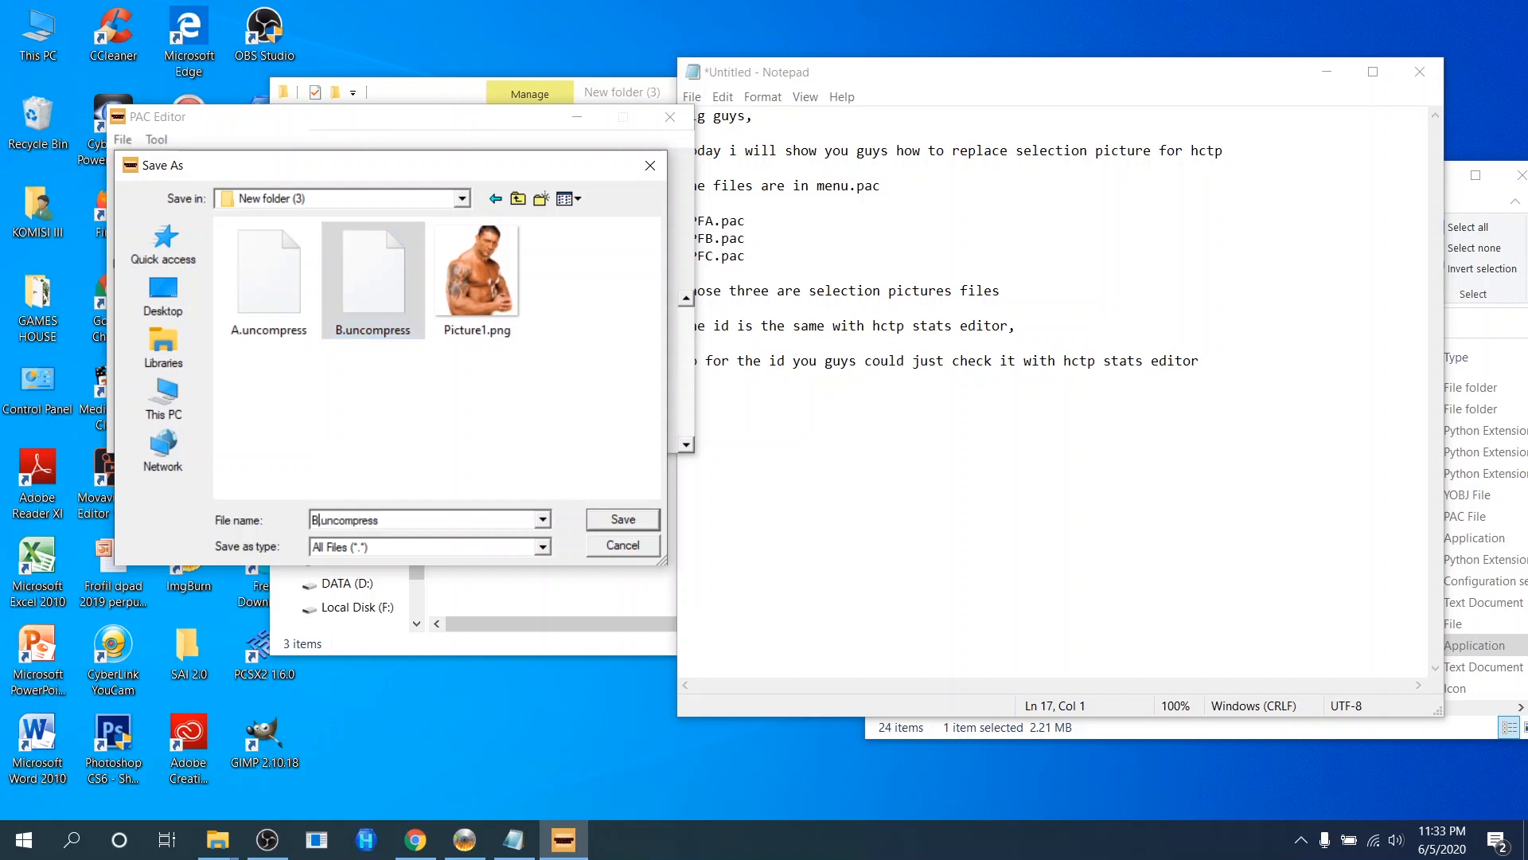
{"action": "key", "text": "BackSpace"}
{"action": "type", "text": "C"}
{"action": "key", "text": "Return"}
{"action": "key", "text": "Return"}
{"action": "left_click", "coordinate": [682, 395]}
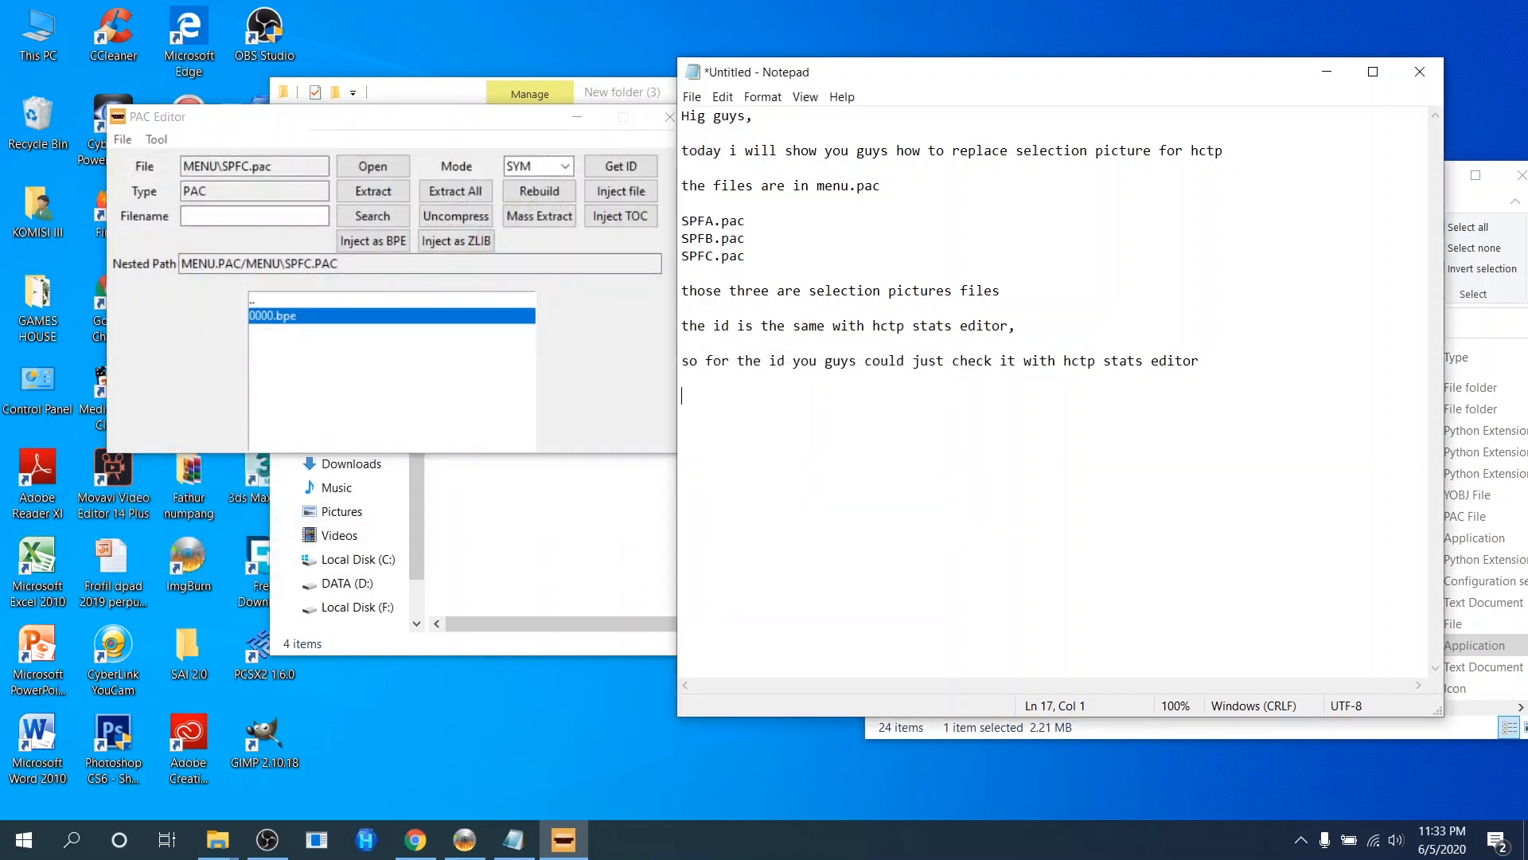
Set the PAC Editor mode to Default and open A.uncompress from New folder (3) in Paid-sculpted Mod, listing all file types.
{"action": "left_click", "coordinate": [538, 166]}
{"action": "left_click", "coordinate": [527, 180]}
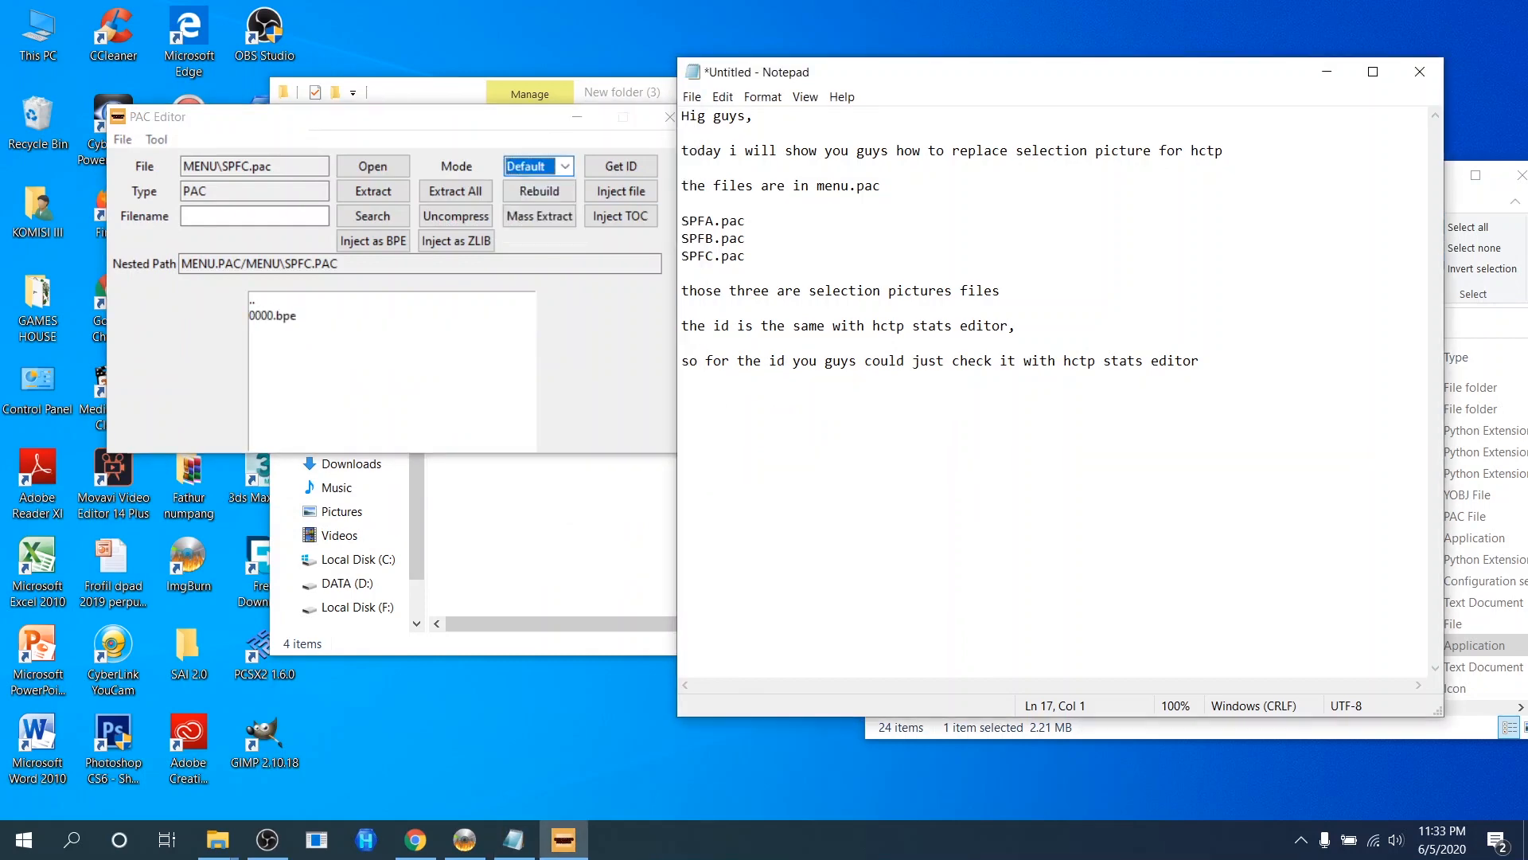
{"action": "left_click", "coordinate": [372, 165]}
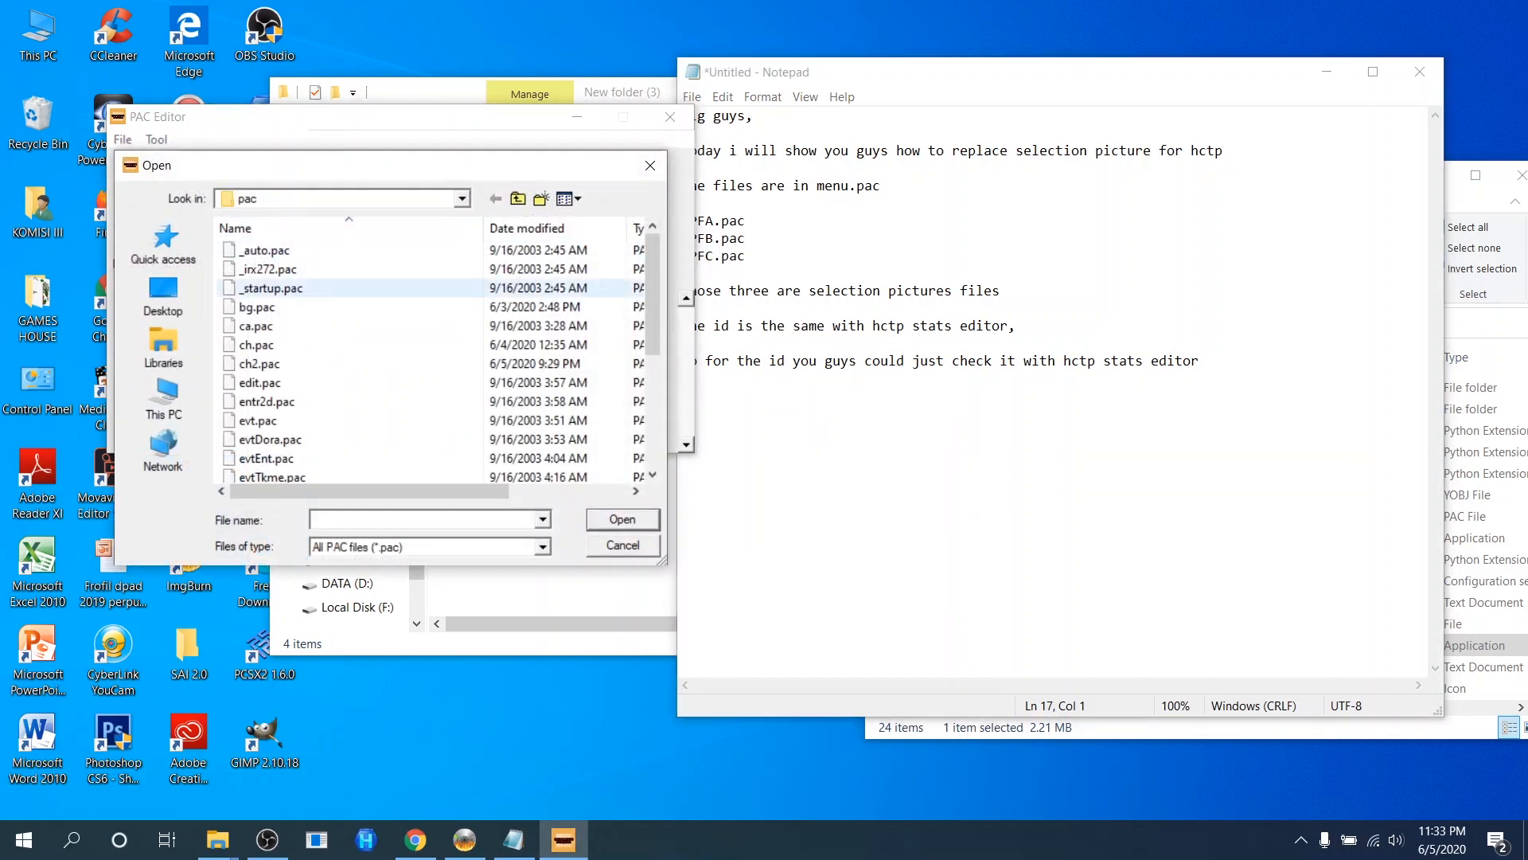
{"action": "left_click", "coordinate": [350, 199]}
{"action": "left_click", "coordinate": [312, 362]}
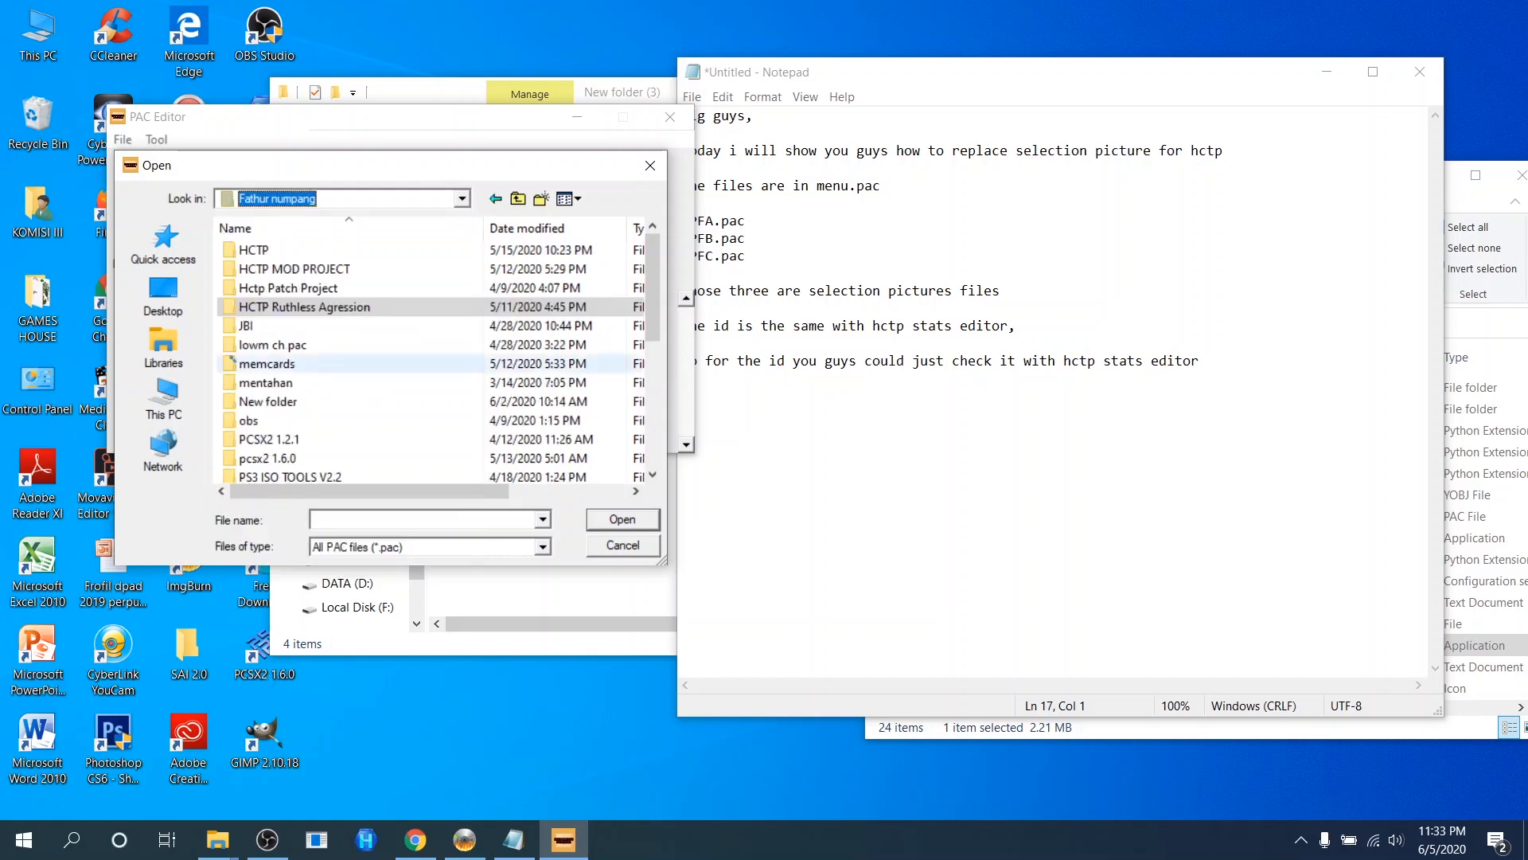
{"action": "double_click", "coordinate": [271, 269]}
{"action": "double_click", "coordinate": [271, 306]}
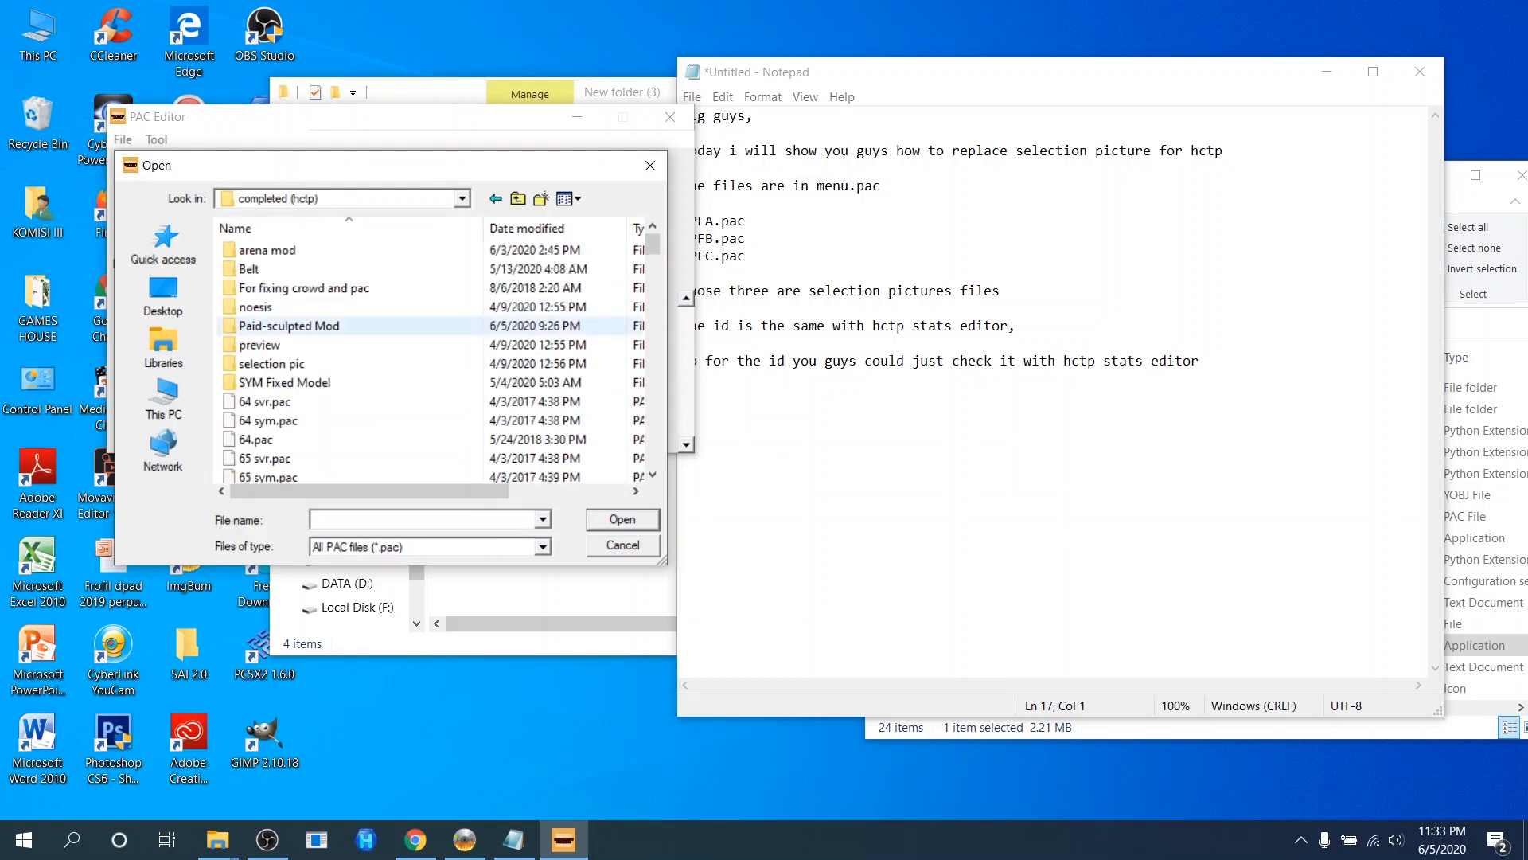
{"action": "double_click", "coordinate": [271, 325]}
{"action": "double_click", "coordinate": [266, 363]}
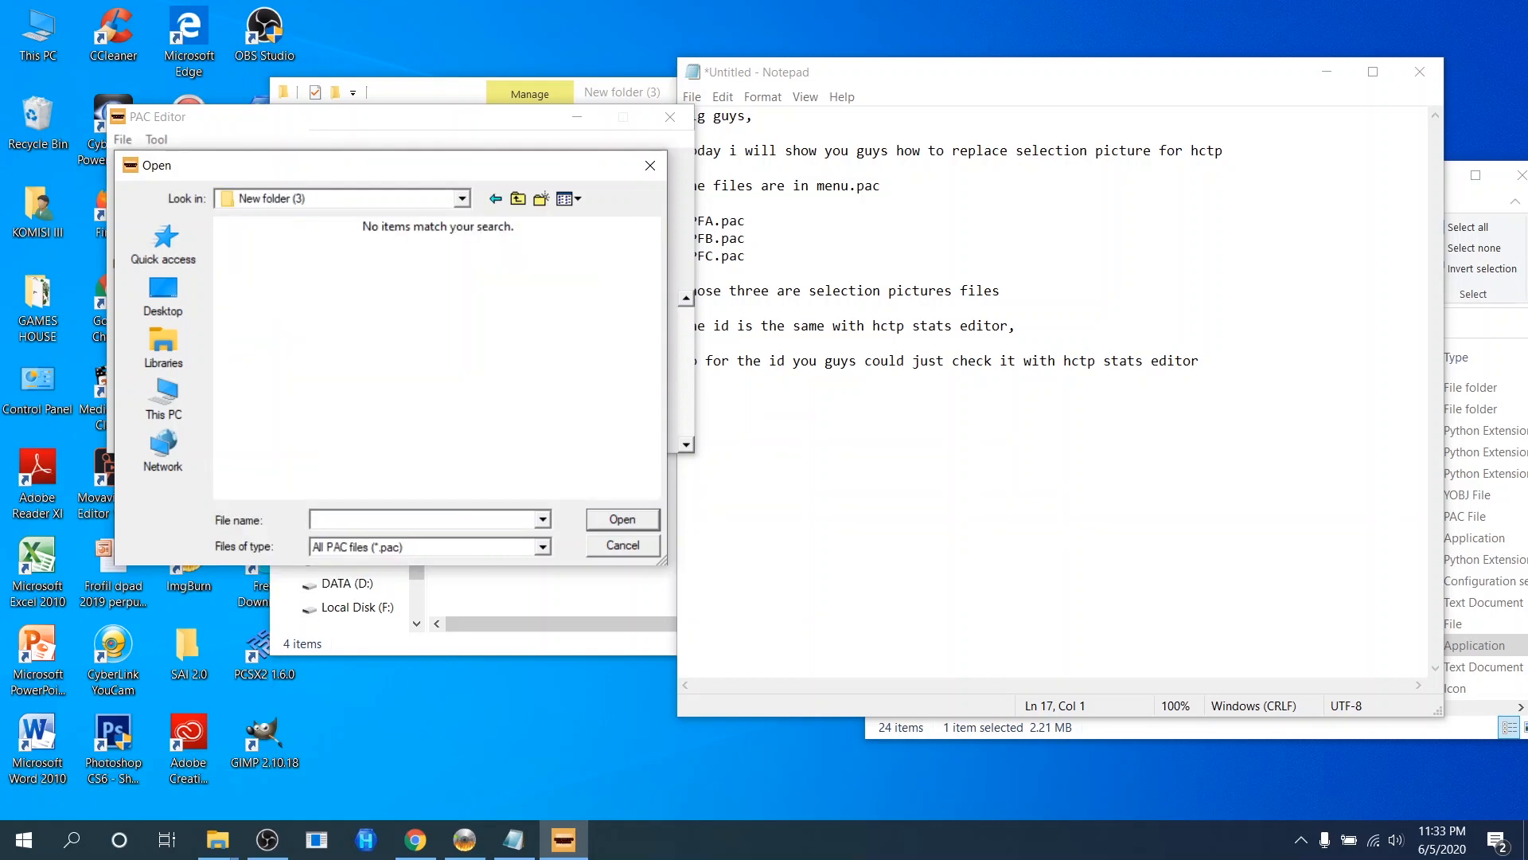
{"action": "left_click", "coordinate": [542, 547]}
{"action": "left_click", "coordinate": [342, 575]}
{"action": "double_click", "coordinate": [268, 275]}
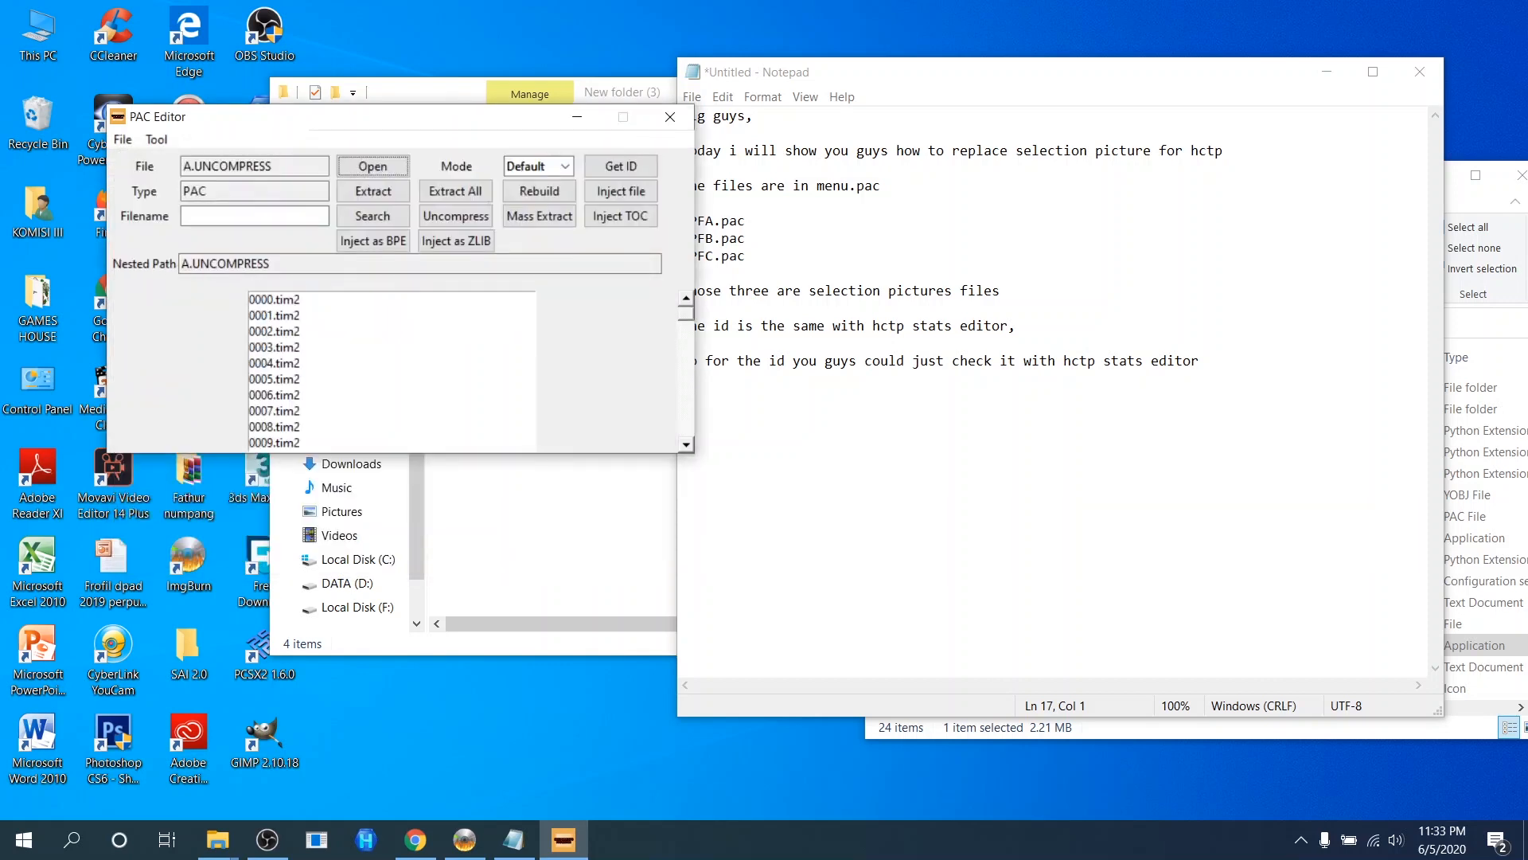
Add the line "open that uncompress files with pac editor" to the Notepad notes.
{"action": "left_click", "coordinate": [884, 430]}
{"action": "type", "text": "open"}
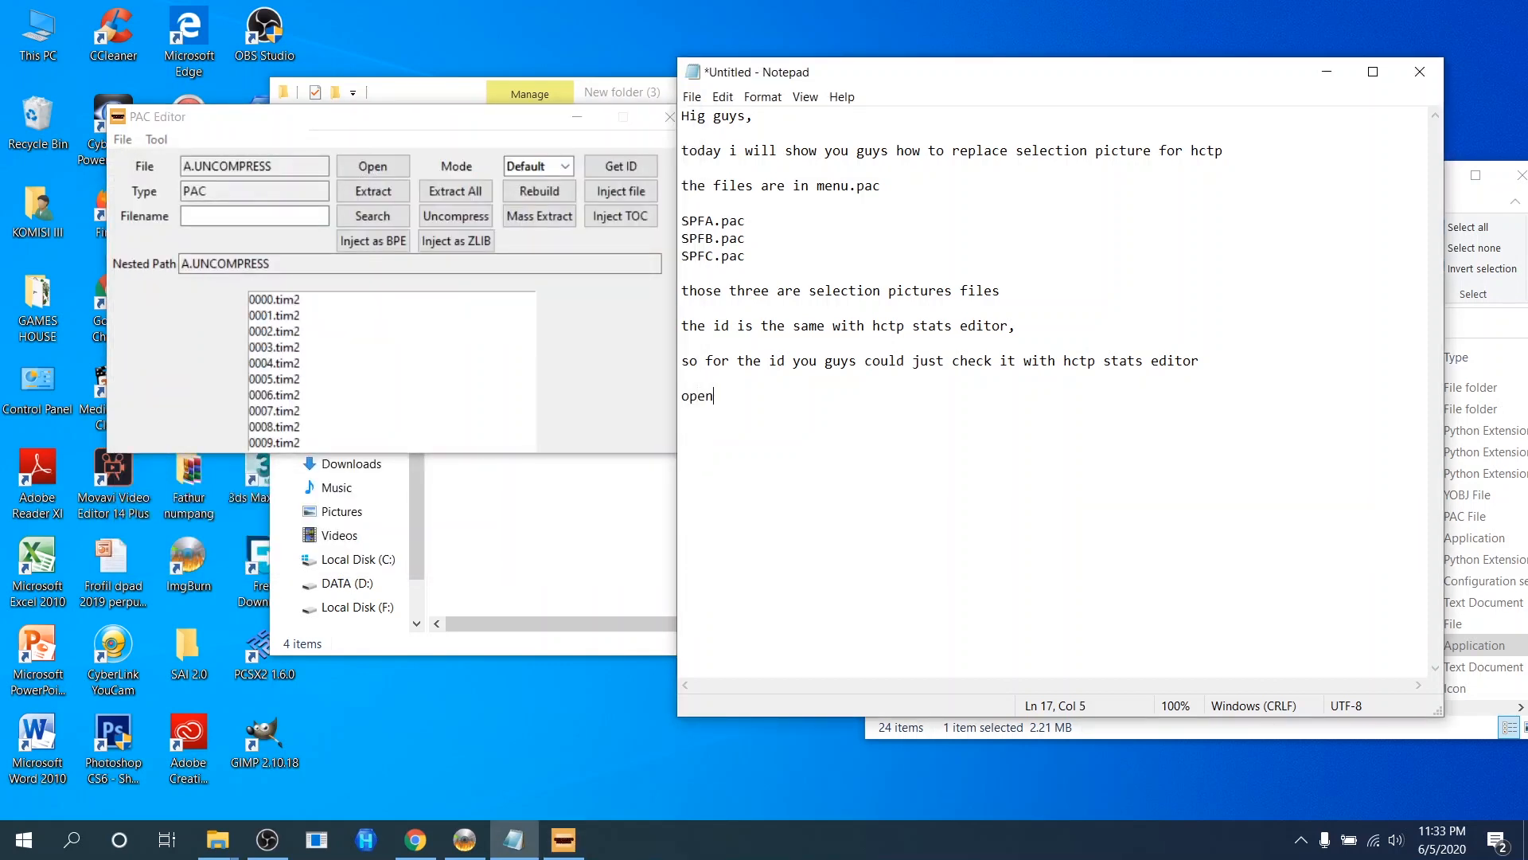
{"action": "type", "text": " that uncompress files with pac "}
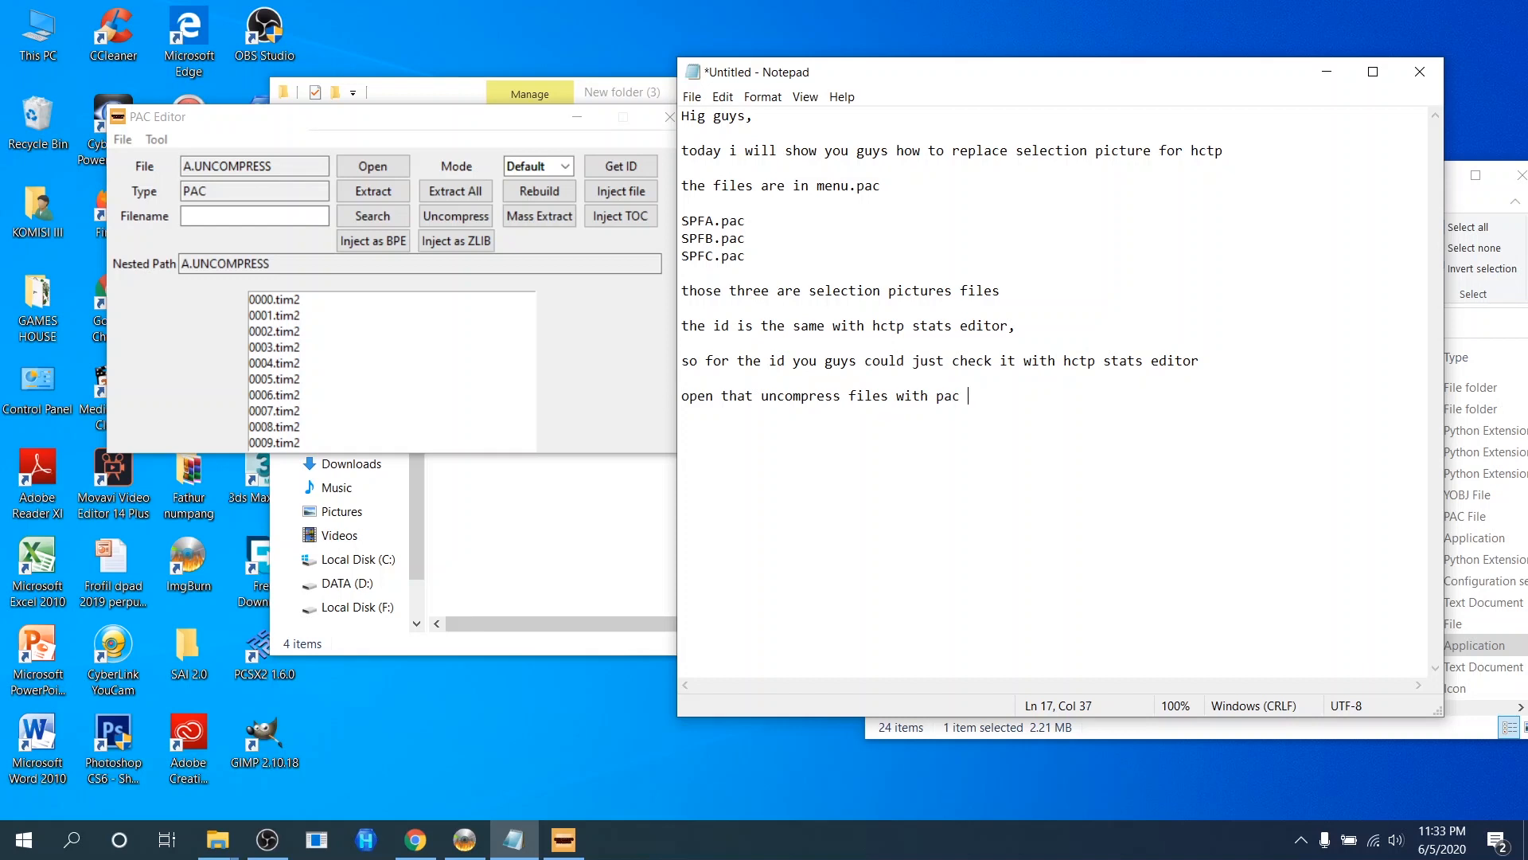
{"action": "type", "text": "editor"}
{"action": "key", "text": "Return"}
{"action": "key", "text": "Return"}
Write "then you will got tim2 files with some number" as the next line of the notes.
{"action": "type", "text": "then "}
{"action": "type", "text": "you "}
{"action": "type", "text": "wii"}
{"action": "key", "text": "BackSpace"}
{"action": "type", "text": "ll"}
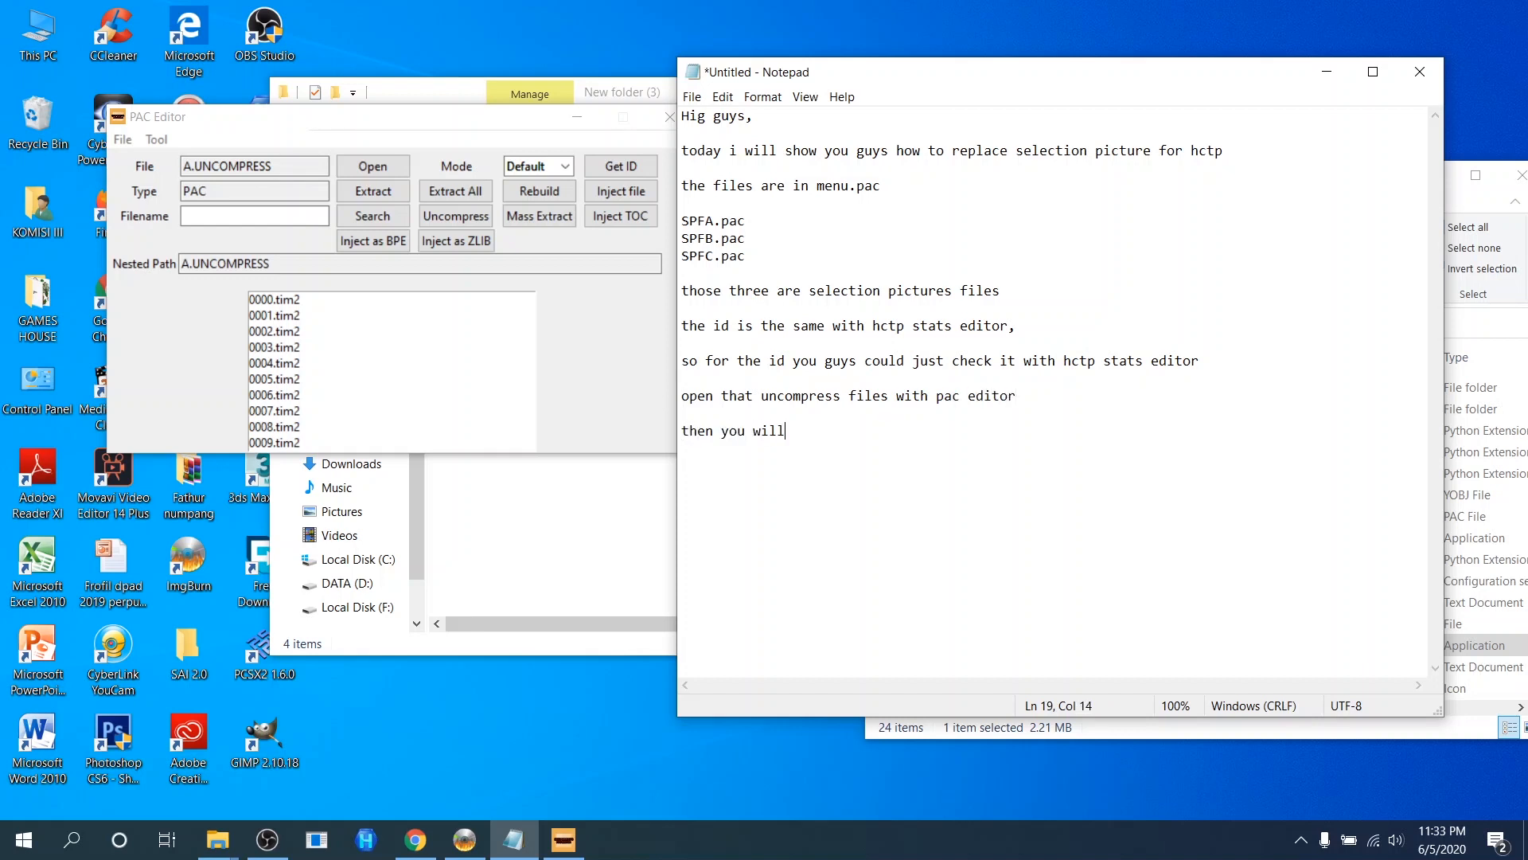
{"action": "type", "text": " got tm"}
{"action": "type", "text": "im"}
{"action": "key", "text": "BackSpace"}
{"action": "key", "text": "BackSpace"}
{"action": "type", "text": "im2 files with s"}
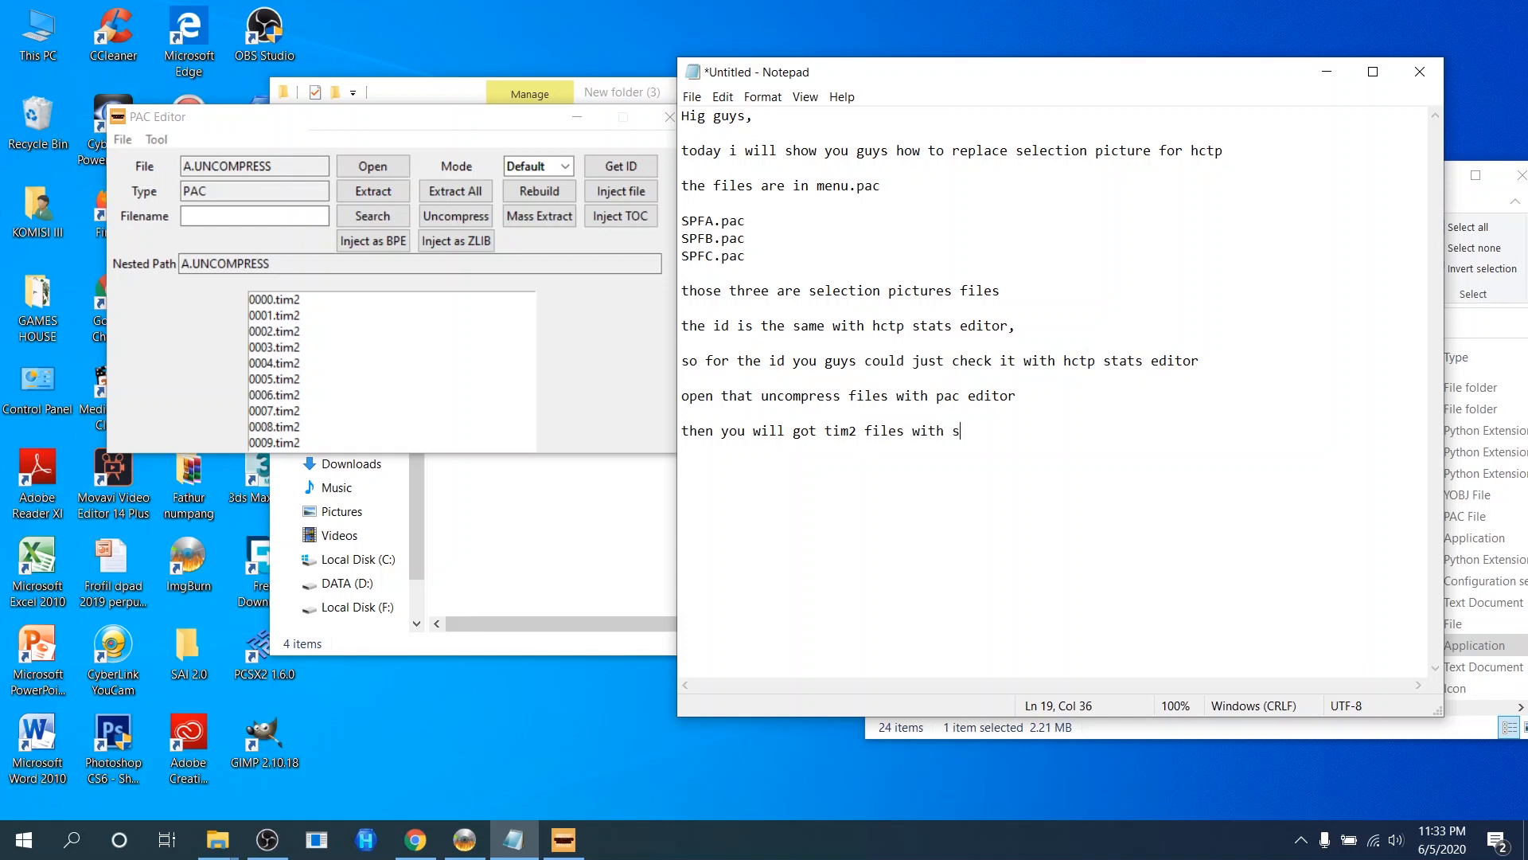
{"action": "type", "text": "ome number"}
Add the line "that number is wrestler id" to the notes, leaving a blank line above it.
{"action": "key", "text": "Return"}
{"action": "key", "text": "Return"}
{"action": "type", "text": "that number "}
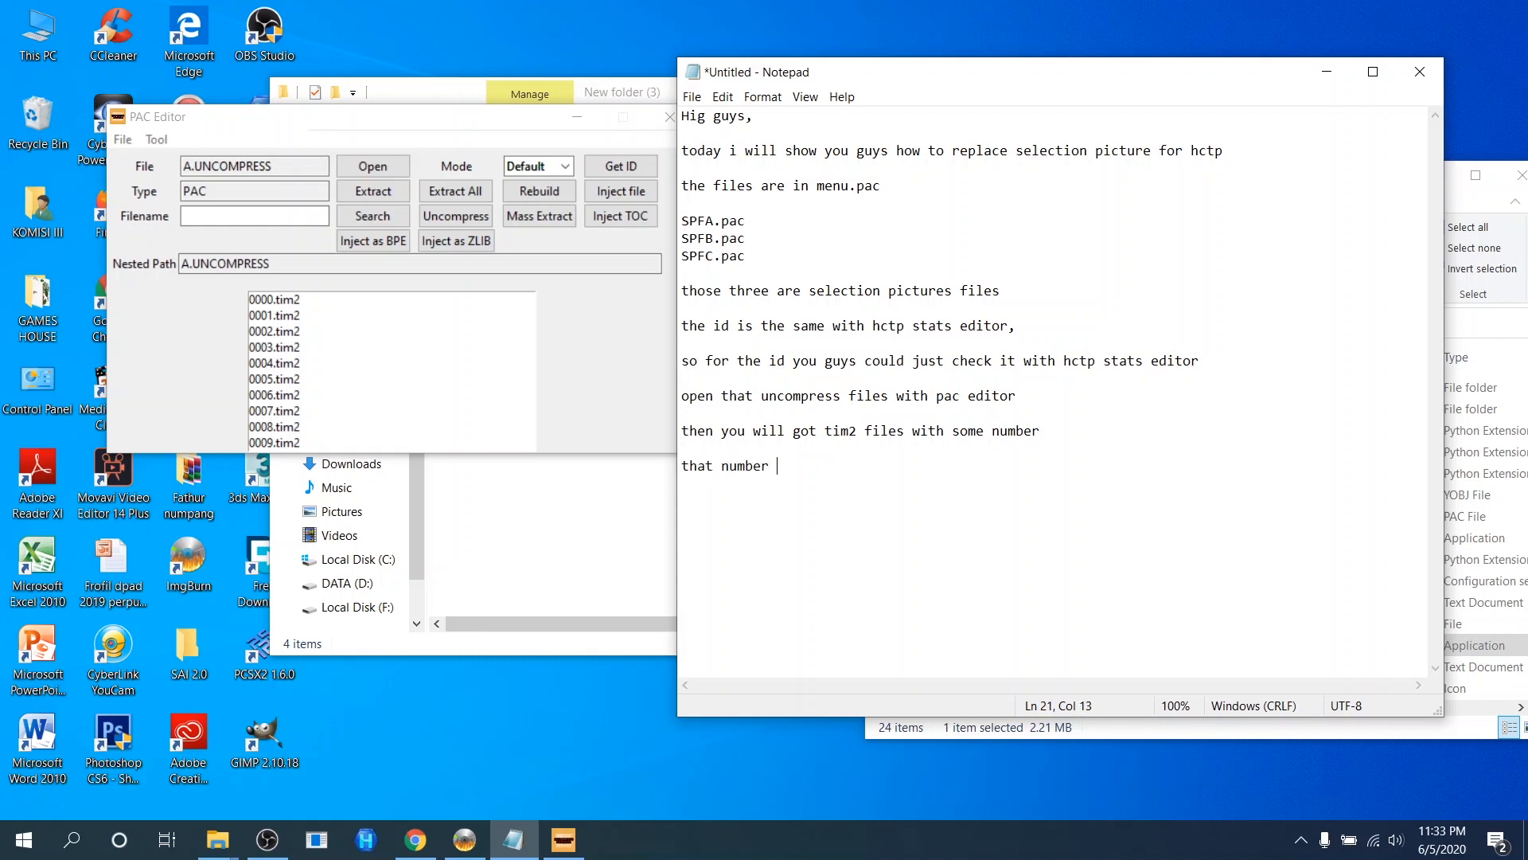
{"action": "type", "text": "is wrestler id  "}
Add the note "in this case i want to replace batista selection picture for ruthless agression patch".
{"action": "type", "text": "in this"}
{"action": "type", "text": " case i wa"}
{"action": "type", "text": "nt to"}
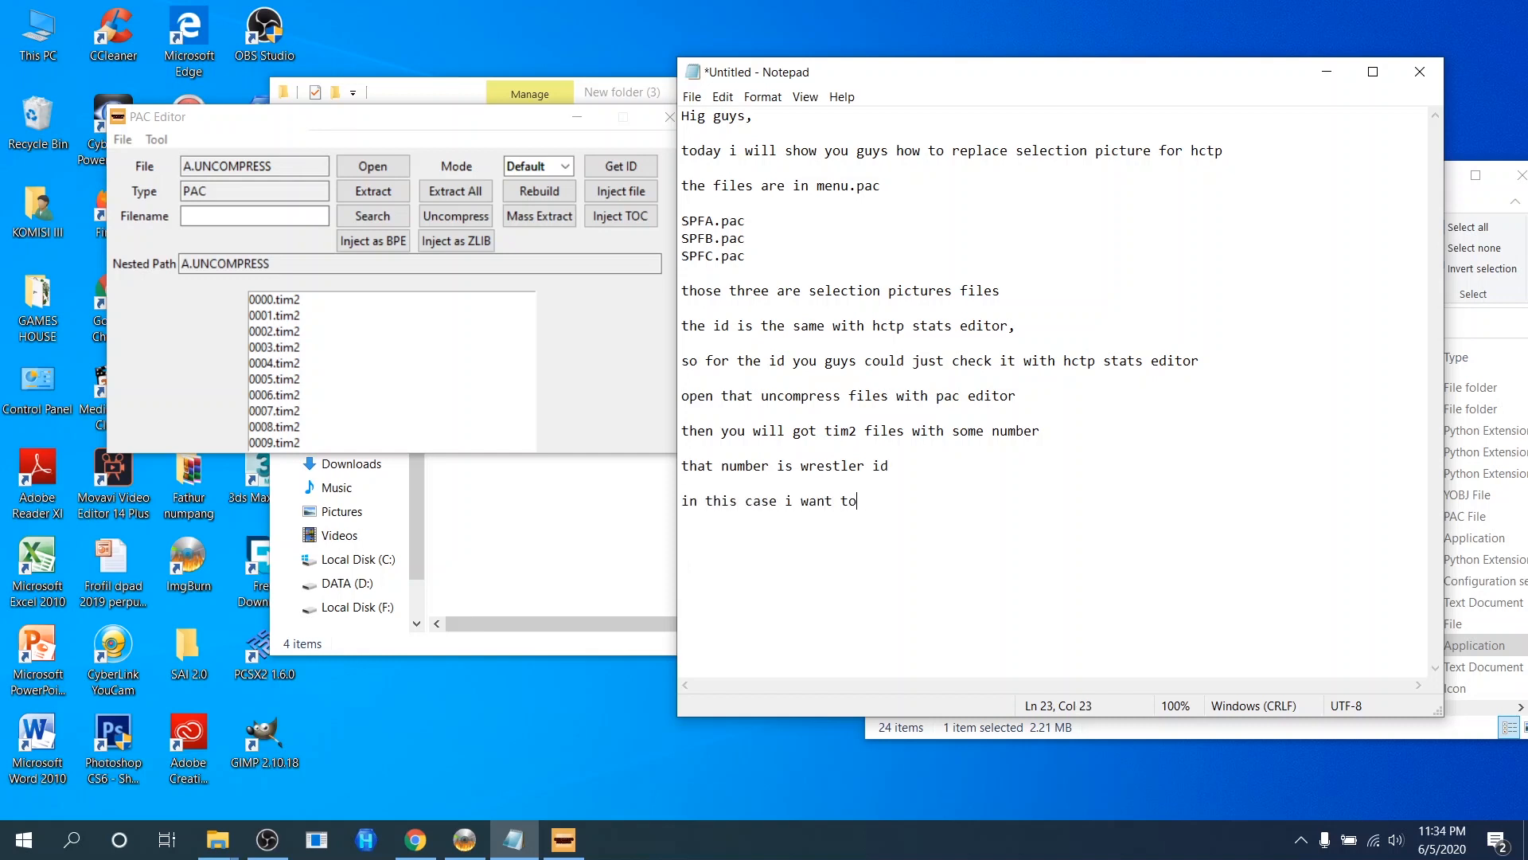
{"action": "type", "text": " replace batista selection pictu"}
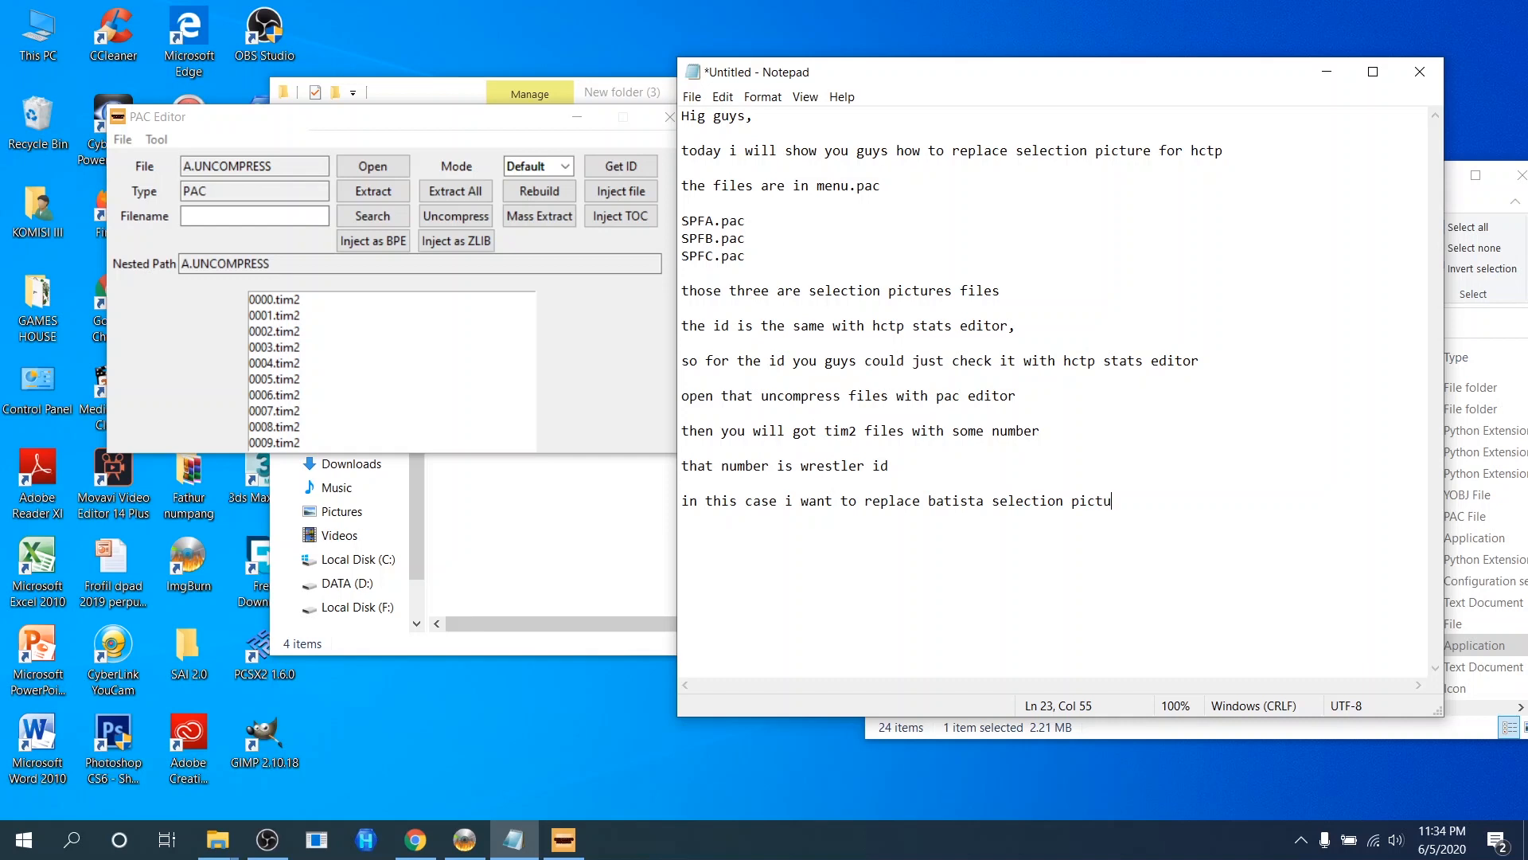
{"action": "type", "text": "re for ruthless agression patch"}
{"action": "key", "text": "Return"}
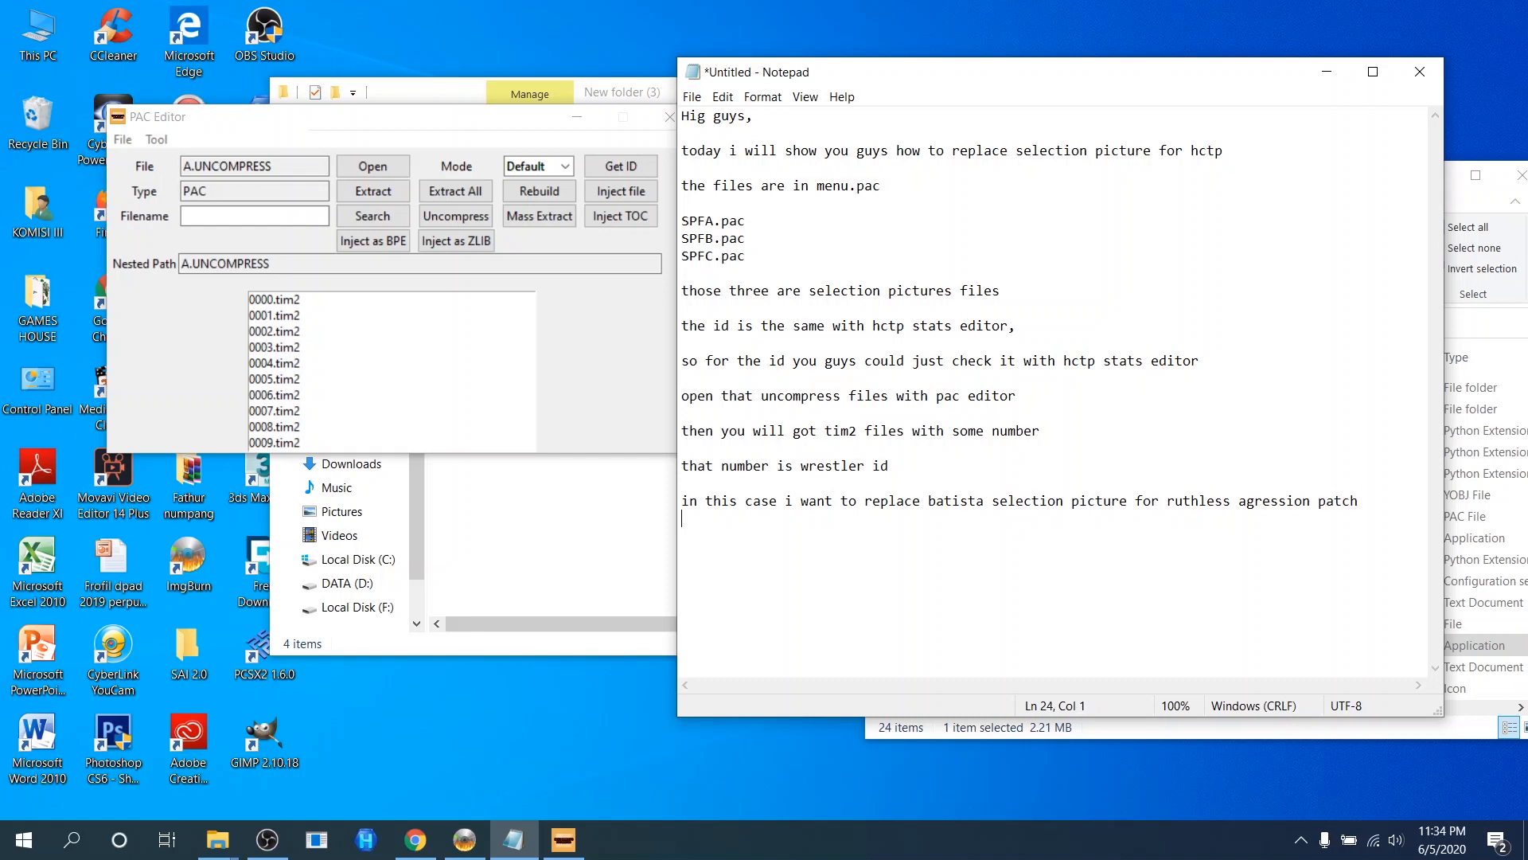
Write "my batista patch id should be 04" below the last note line.
{"action": "key", "text": "Return"}
{"action": "type", "text": "my batista patch id shou"}
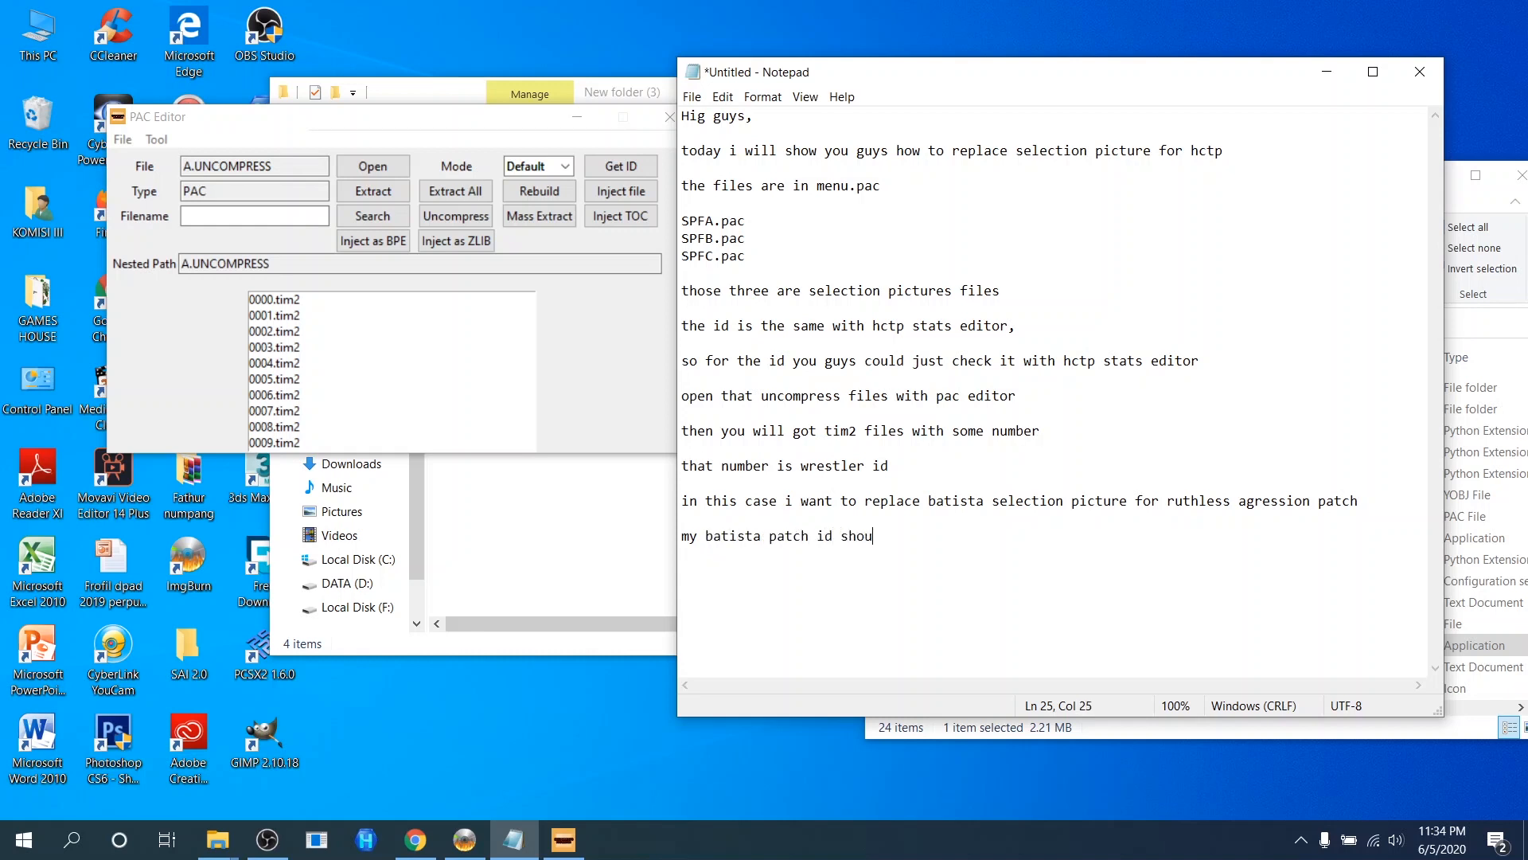
{"action": "type", "text": "ld be 04"}
{"action": "key", "text": "Return"}
{"action": "key", "text": "Return"}
Extract 0004.tim2 from A.uncompress in PAC Editor and save it as 0004A.tim2 in New folder (3).
{"action": "left_click", "coordinate": [288, 363]}
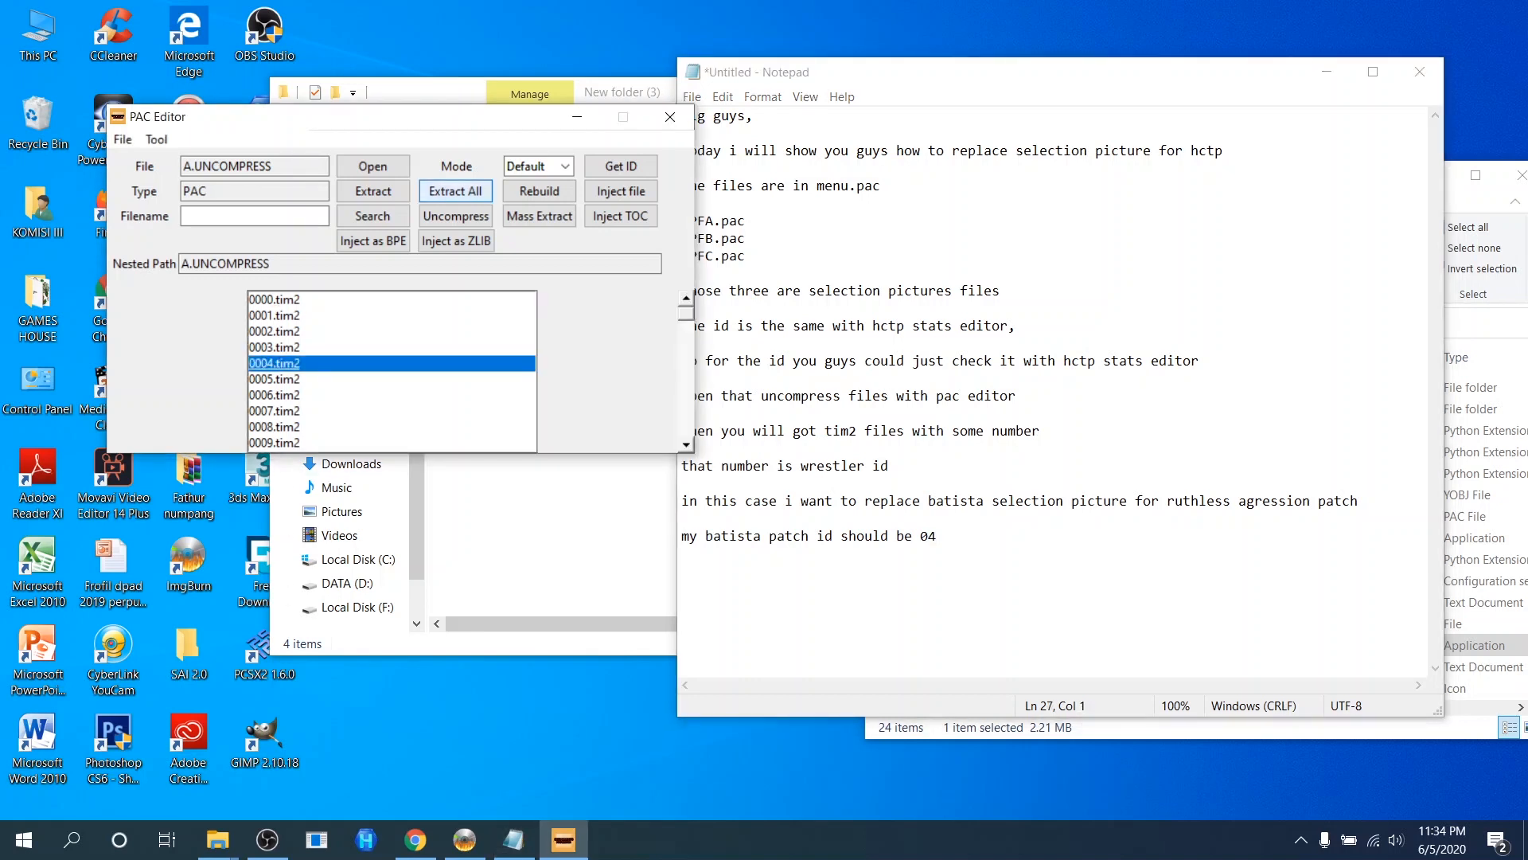
{"action": "left_click", "coordinate": [373, 191]}
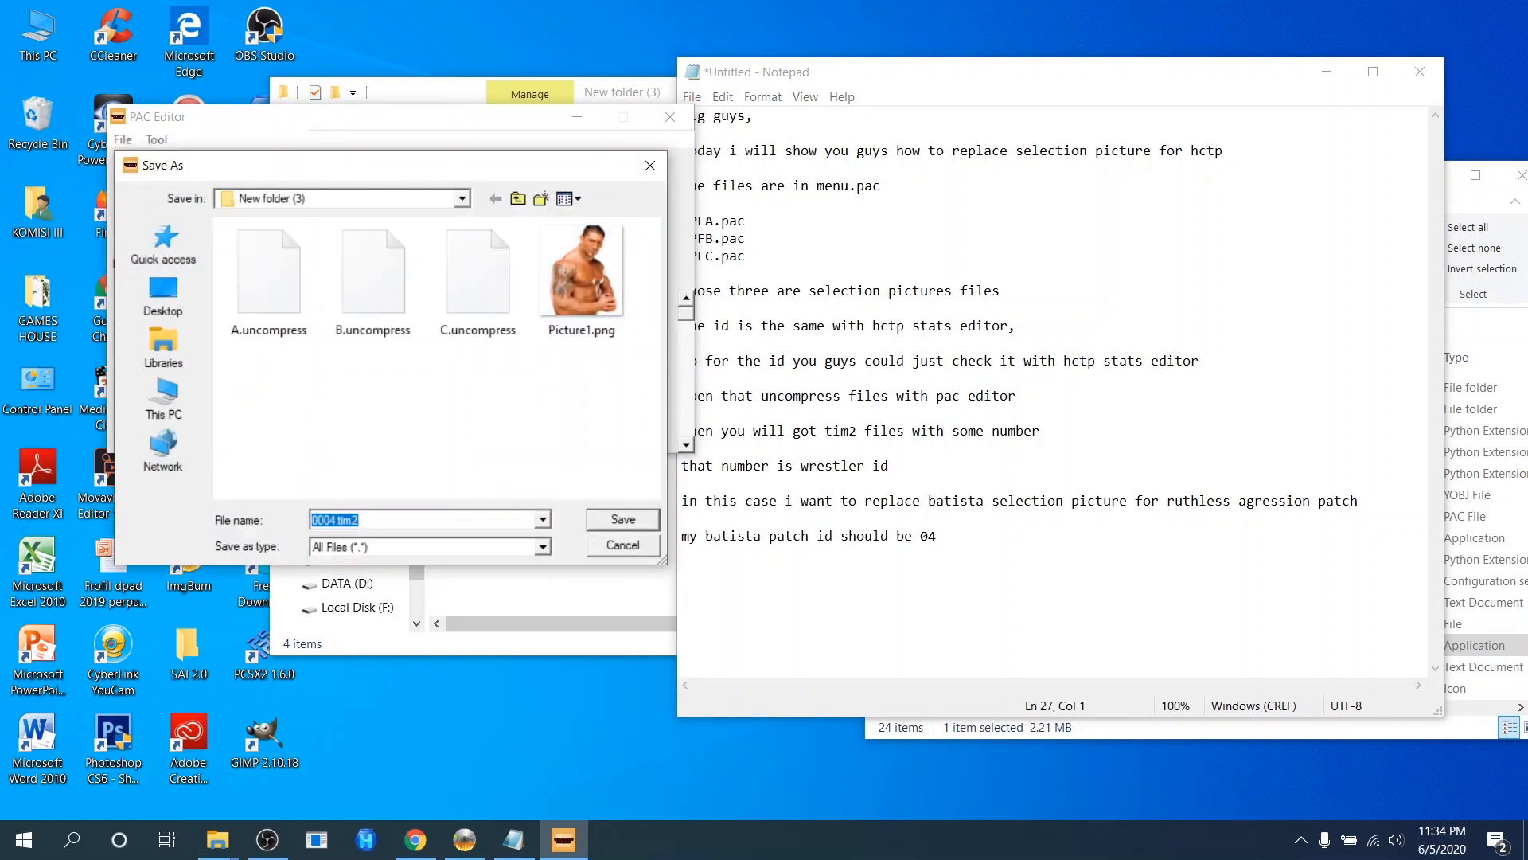
{"action": "left_click", "coordinate": [336, 520]}
{"action": "type", "text": "A"}
{"action": "key", "text": "Return"}
{"action": "key", "text": "Return"}
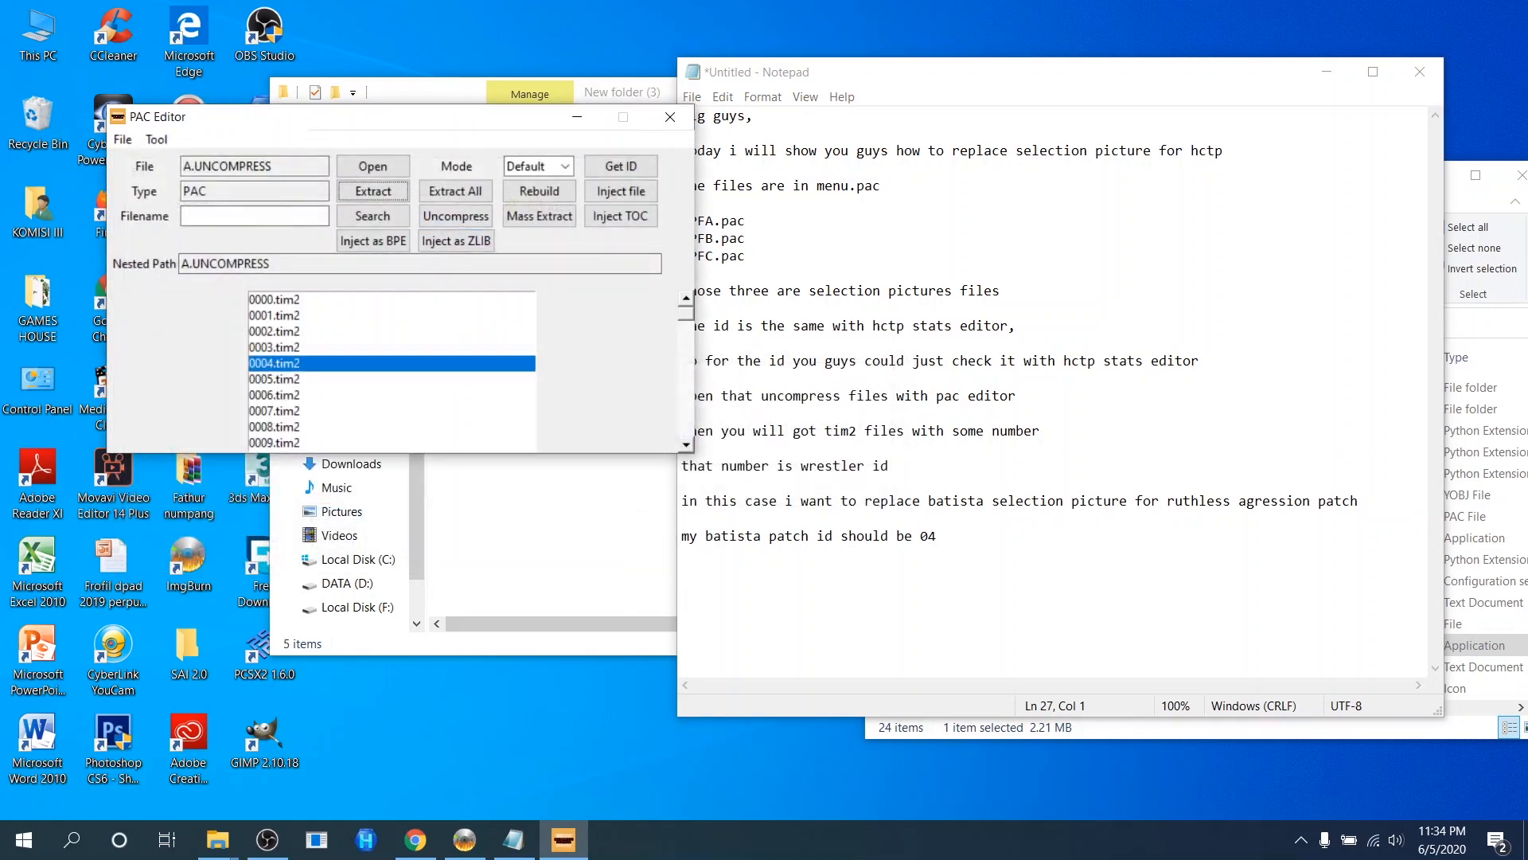
Open B.uncompress from New folder (3) in PAC Editor with all file types listed.
{"action": "left_click", "coordinate": [373, 166]}
{"action": "left_click", "coordinate": [382, 547]}
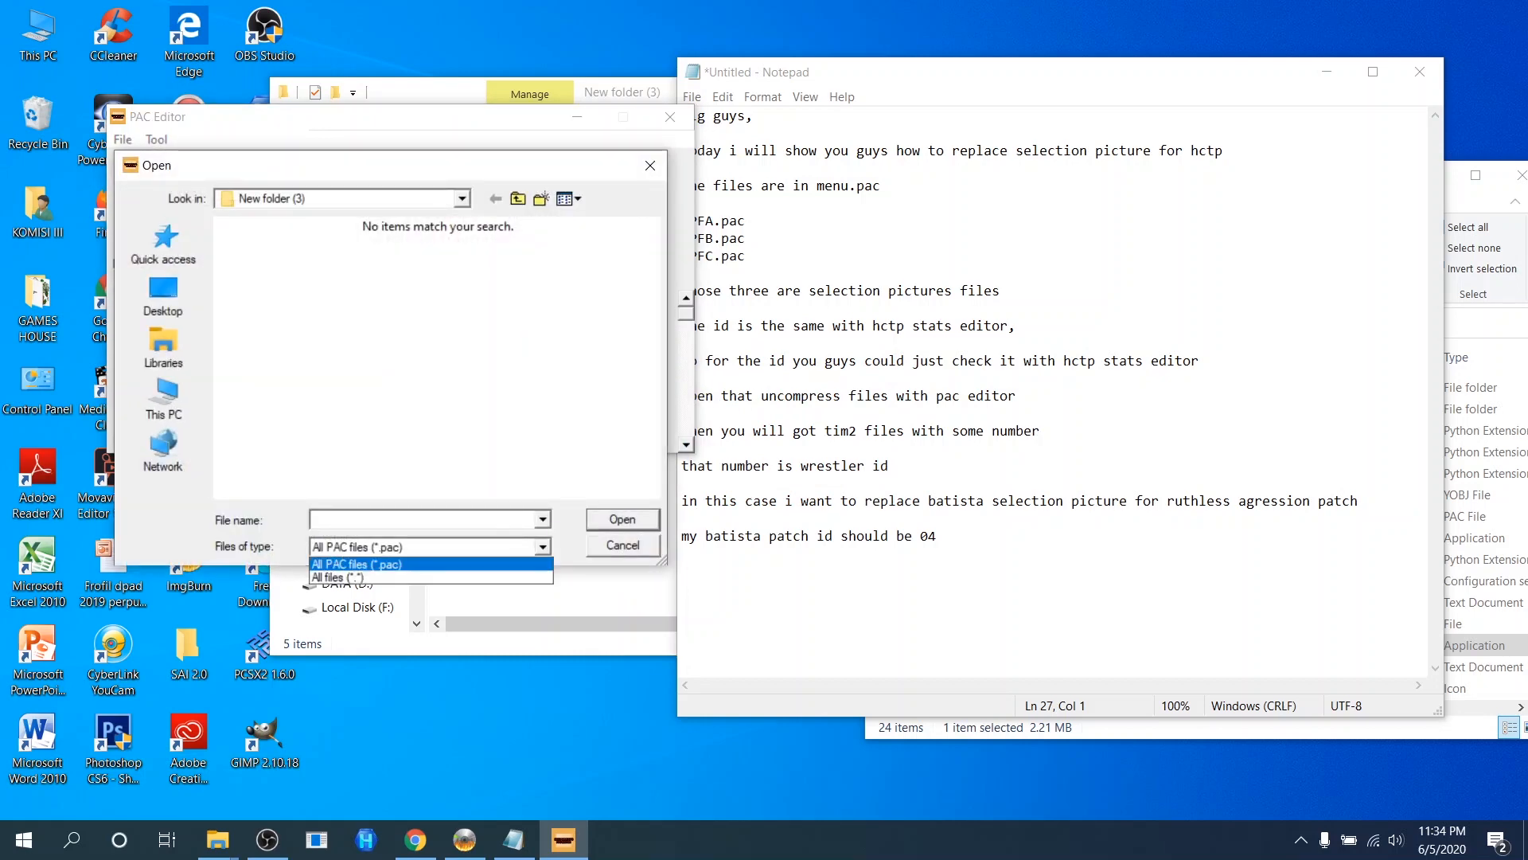
{"action": "left_click", "coordinate": [355, 577]}
{"action": "double_click", "coordinate": [374, 283]}
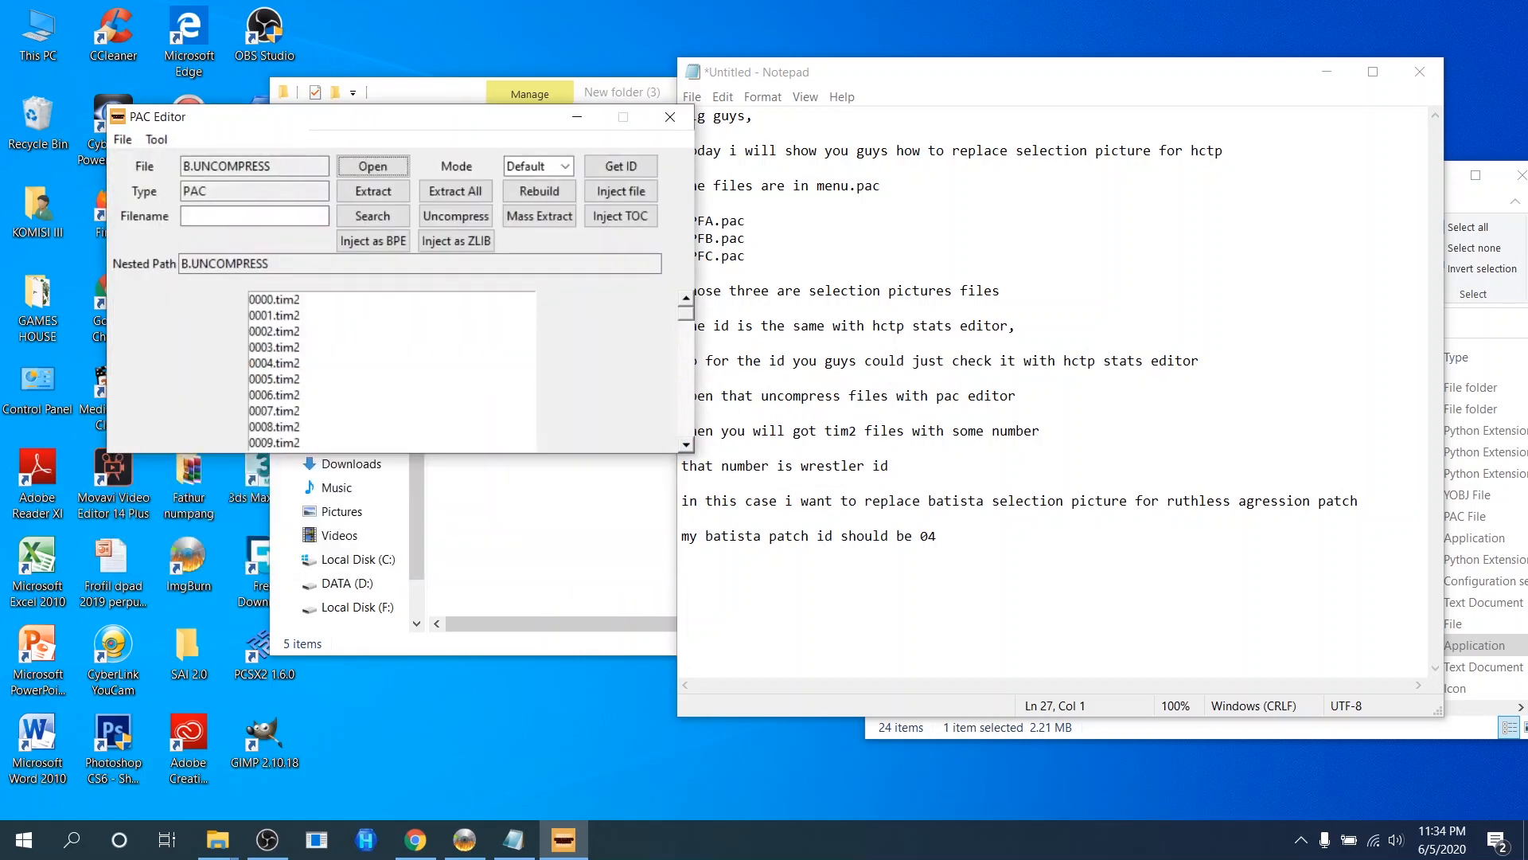
{"action": "double_click", "coordinate": [374, 347]}
{"action": "left_click", "coordinate": [915, 485]}
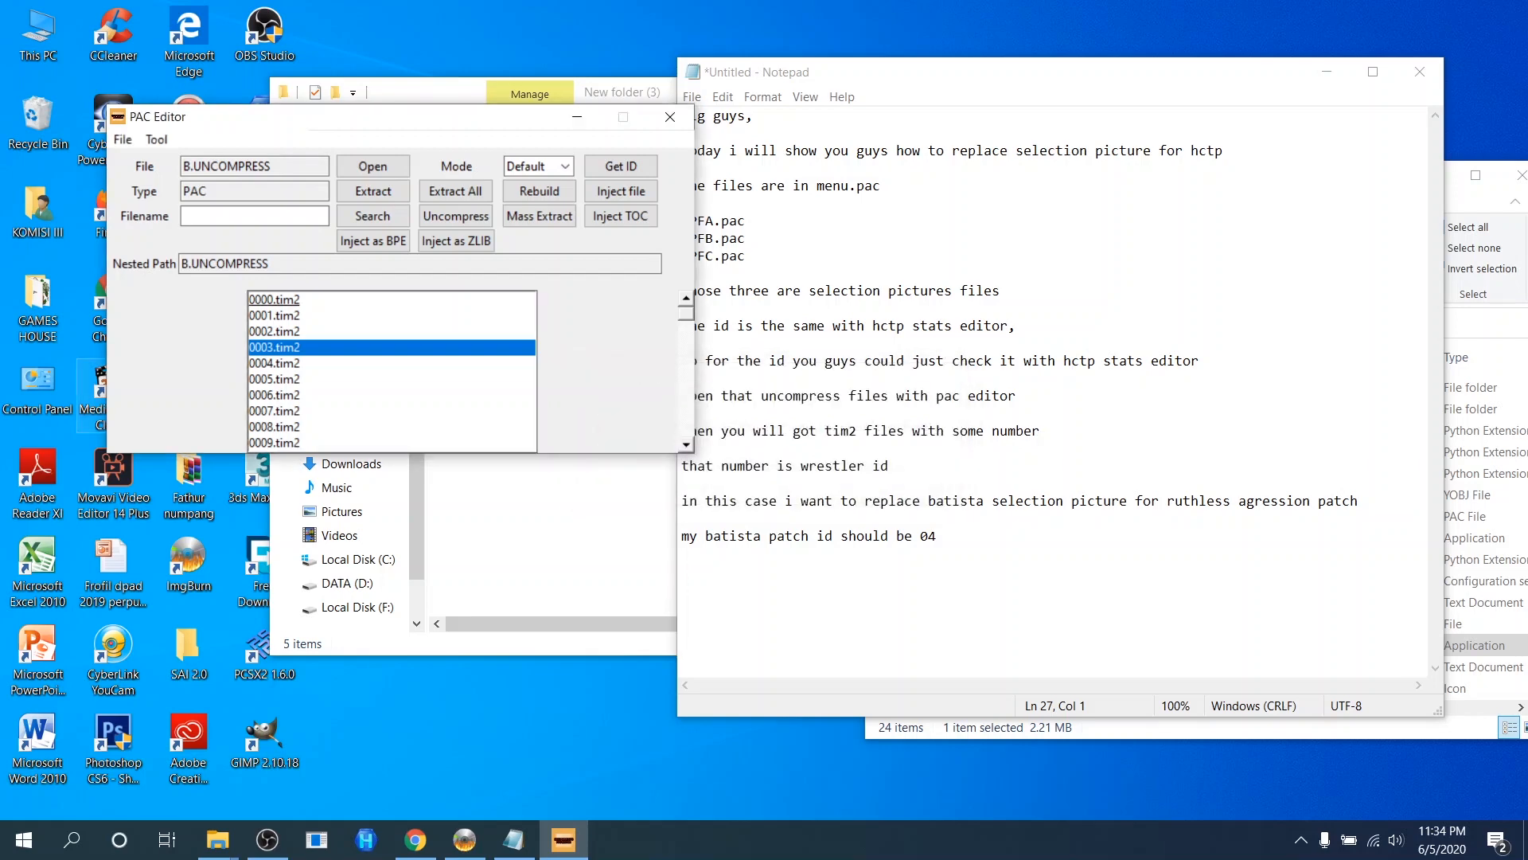
Extract 0004.tim2 from B.uncompress and save it as 0004B.tim2 in New folder (3).
{"action": "left_click", "coordinate": [375, 362]}
{"action": "left_click", "coordinate": [373, 191]}
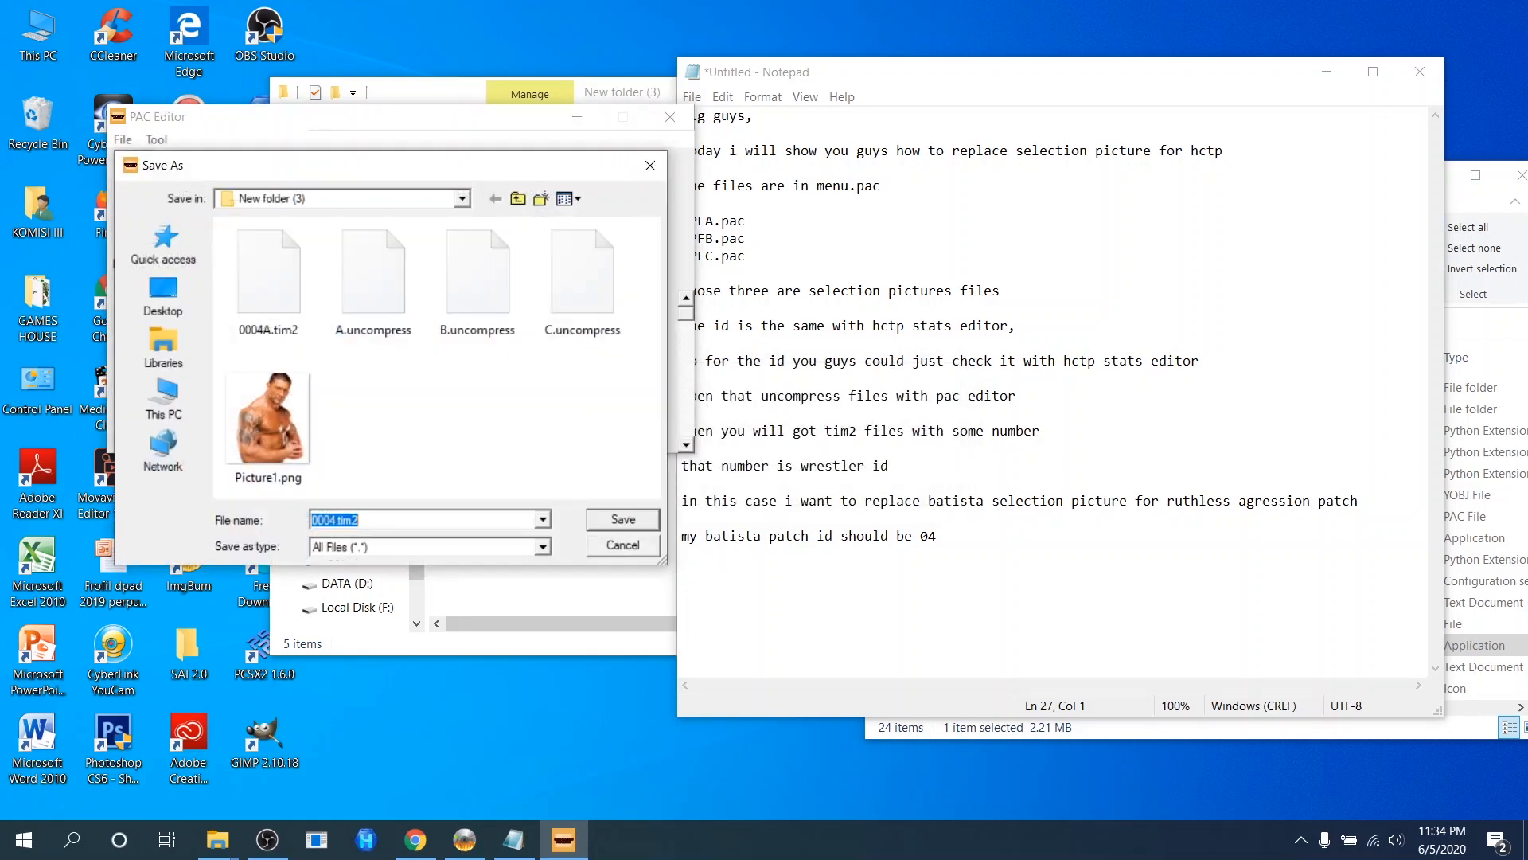
{"action": "left_click", "coordinate": [337, 520]}
{"action": "left_click", "coordinate": [624, 519]}
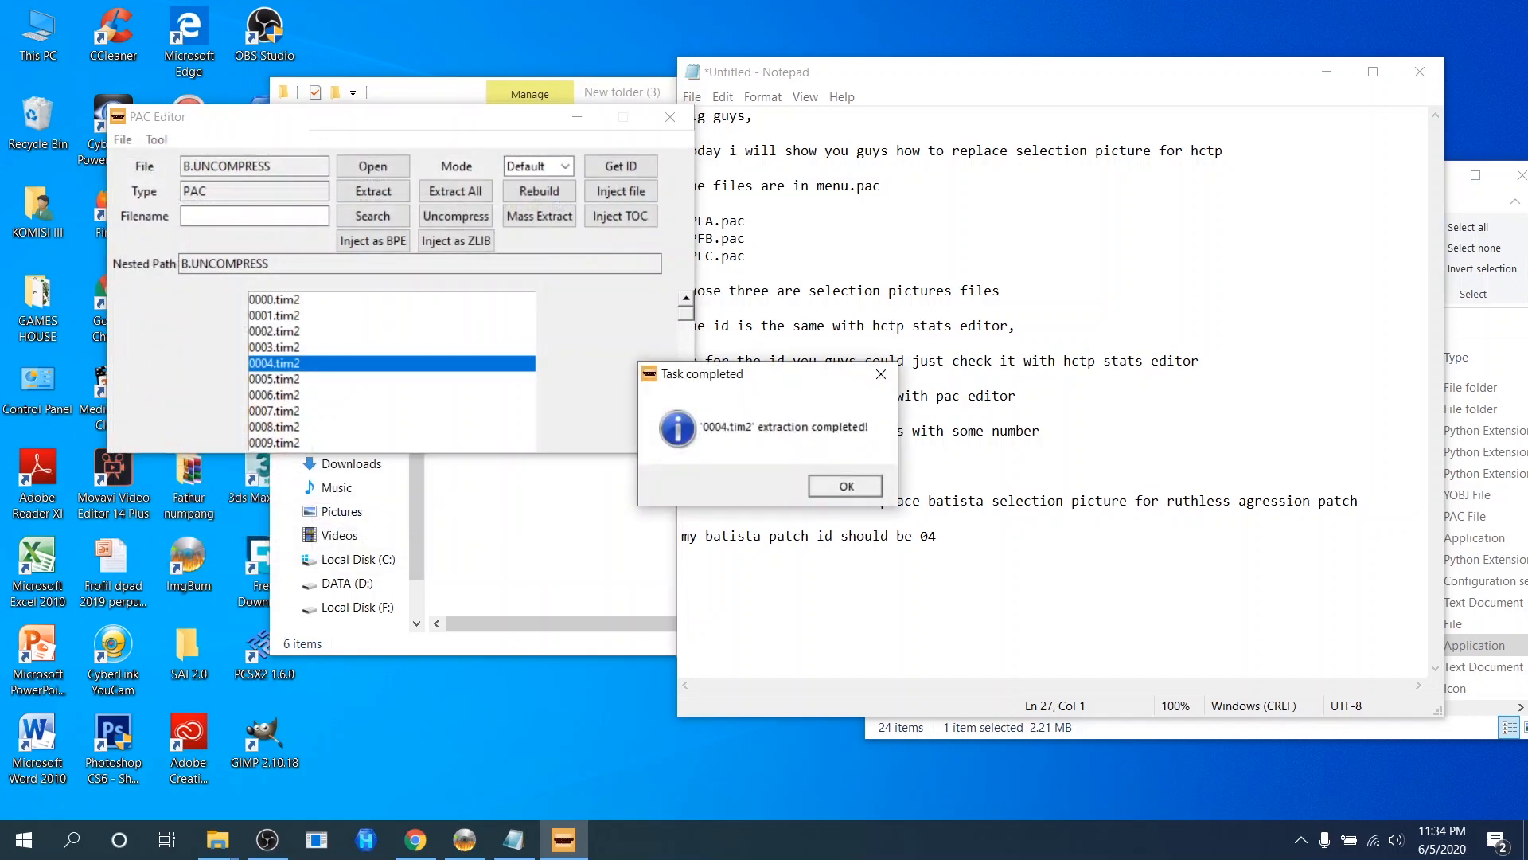
{"action": "left_click", "coordinate": [846, 485]}
Open C.uncompress from New folder (3) in PAC Editor with all file types listed.
{"action": "left_click", "coordinate": [372, 166]}
{"action": "left_click", "coordinate": [544, 547]}
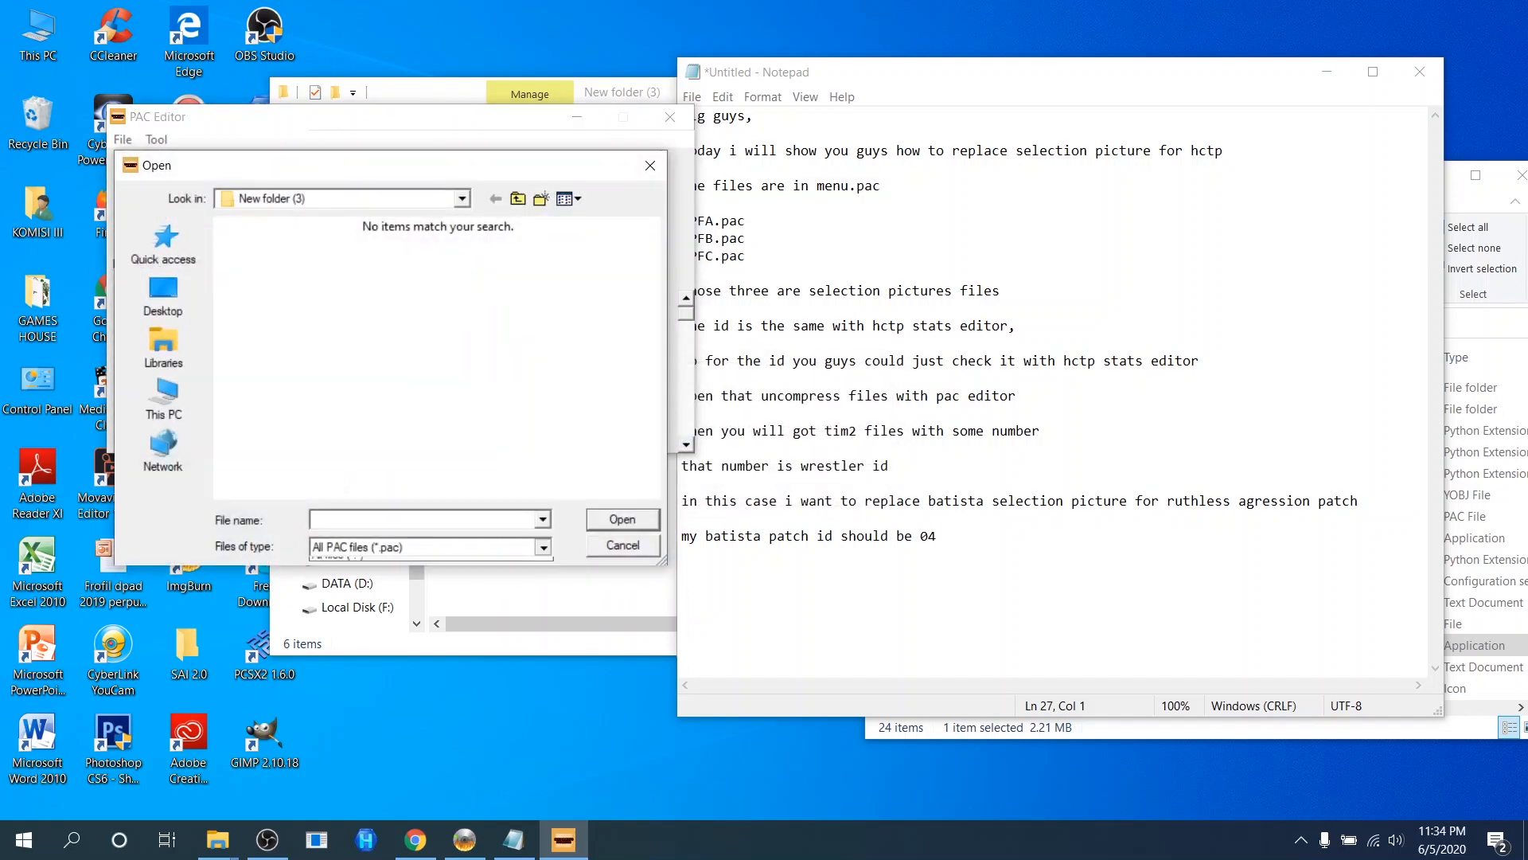
{"action": "left_click", "coordinate": [342, 566]}
{"action": "left_click", "coordinate": [582, 279]}
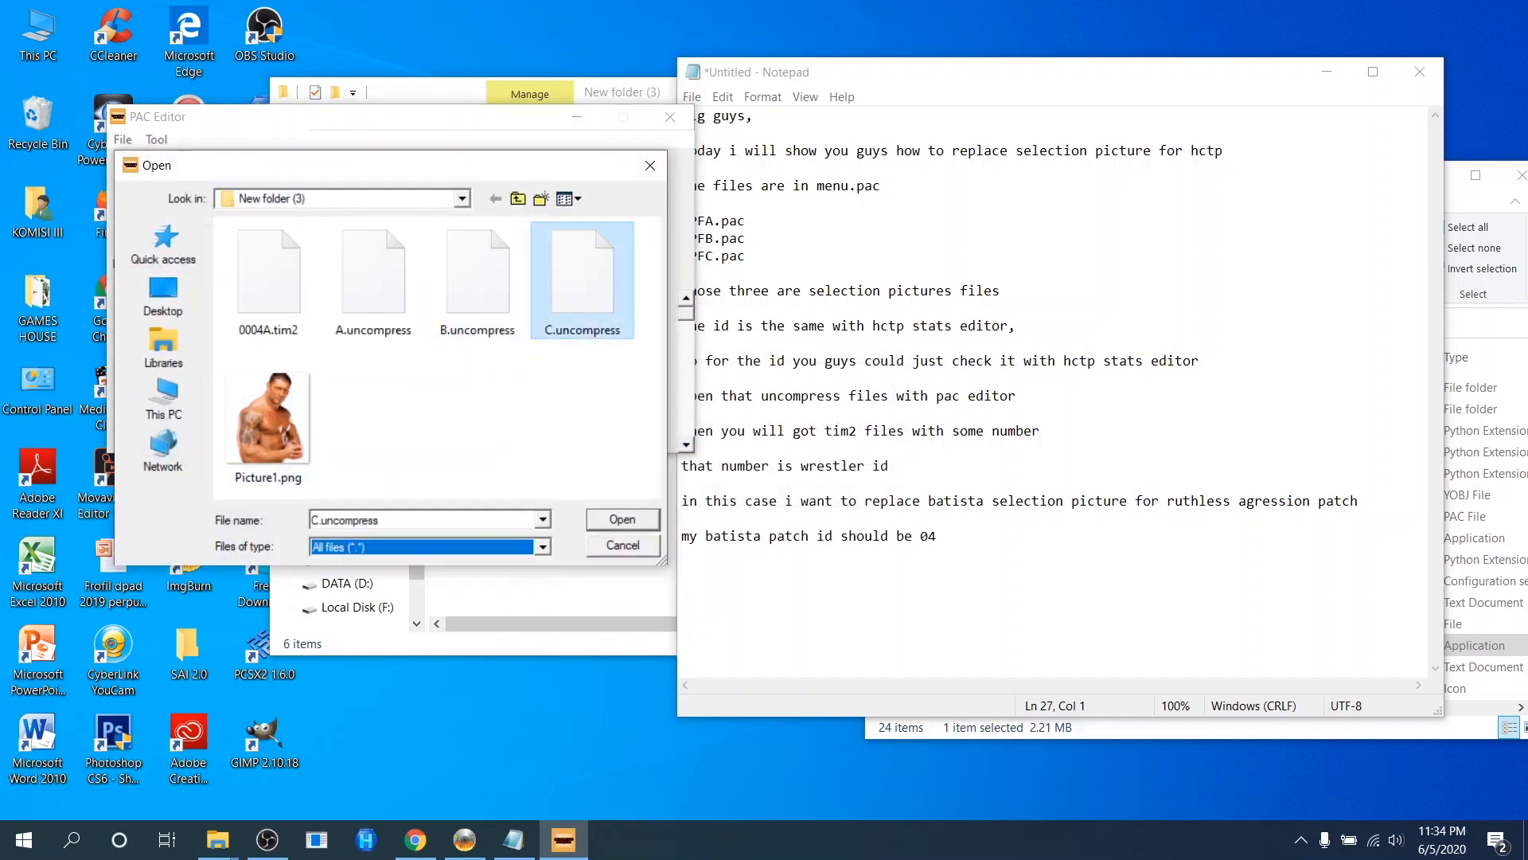
{"action": "double_click", "coordinate": [581, 279]}
Extract 0004.tim2 from C.uncompress and save it as 0004C.tim2 in New folder (3).
{"action": "left_click", "coordinate": [275, 363]}
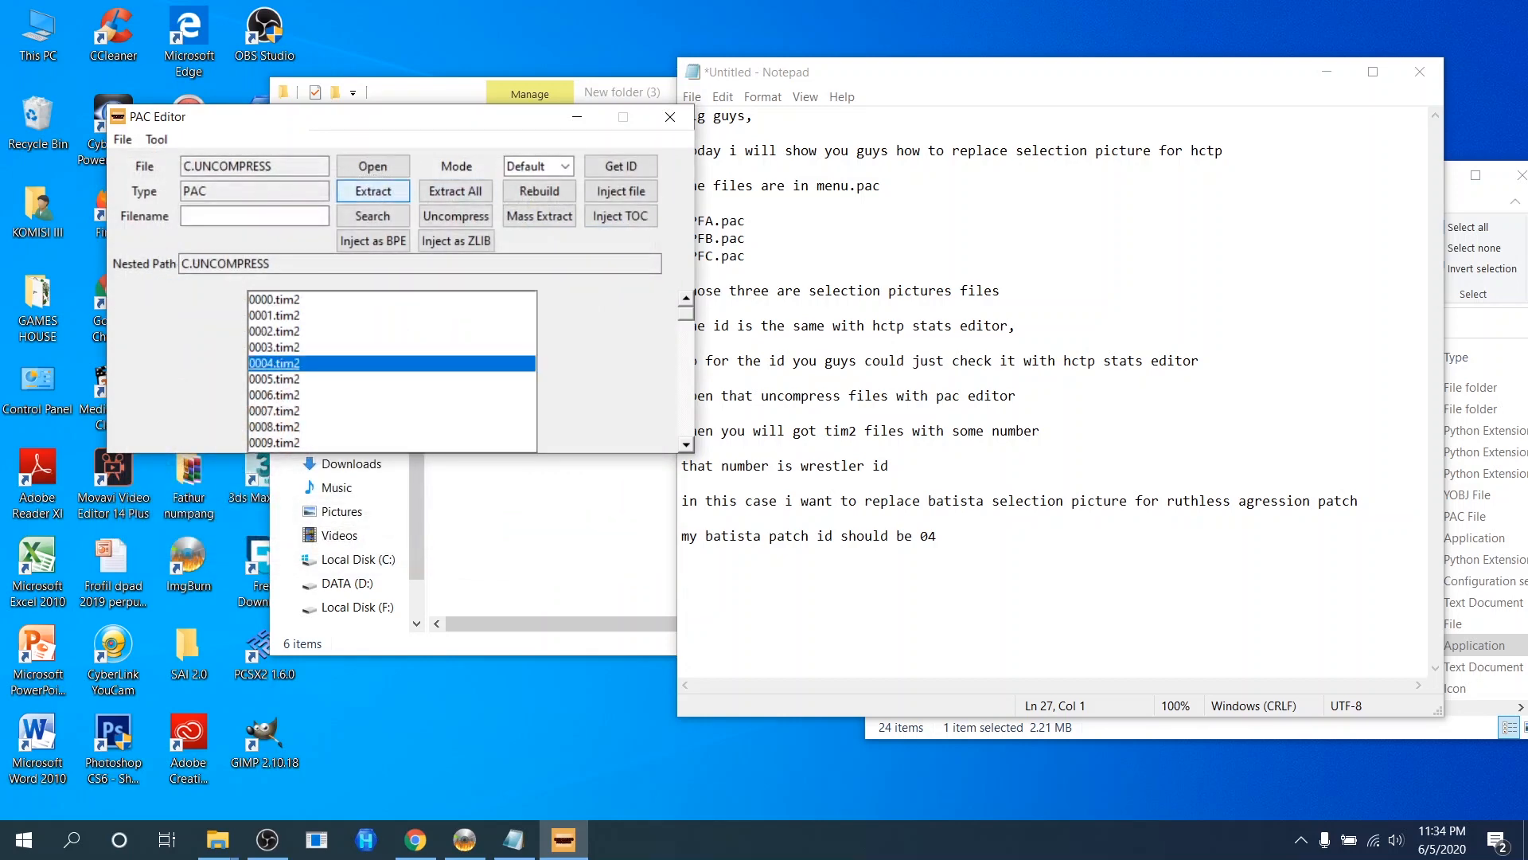
{"action": "left_click", "coordinate": [373, 191]}
{"action": "left_click", "coordinate": [344, 519]}
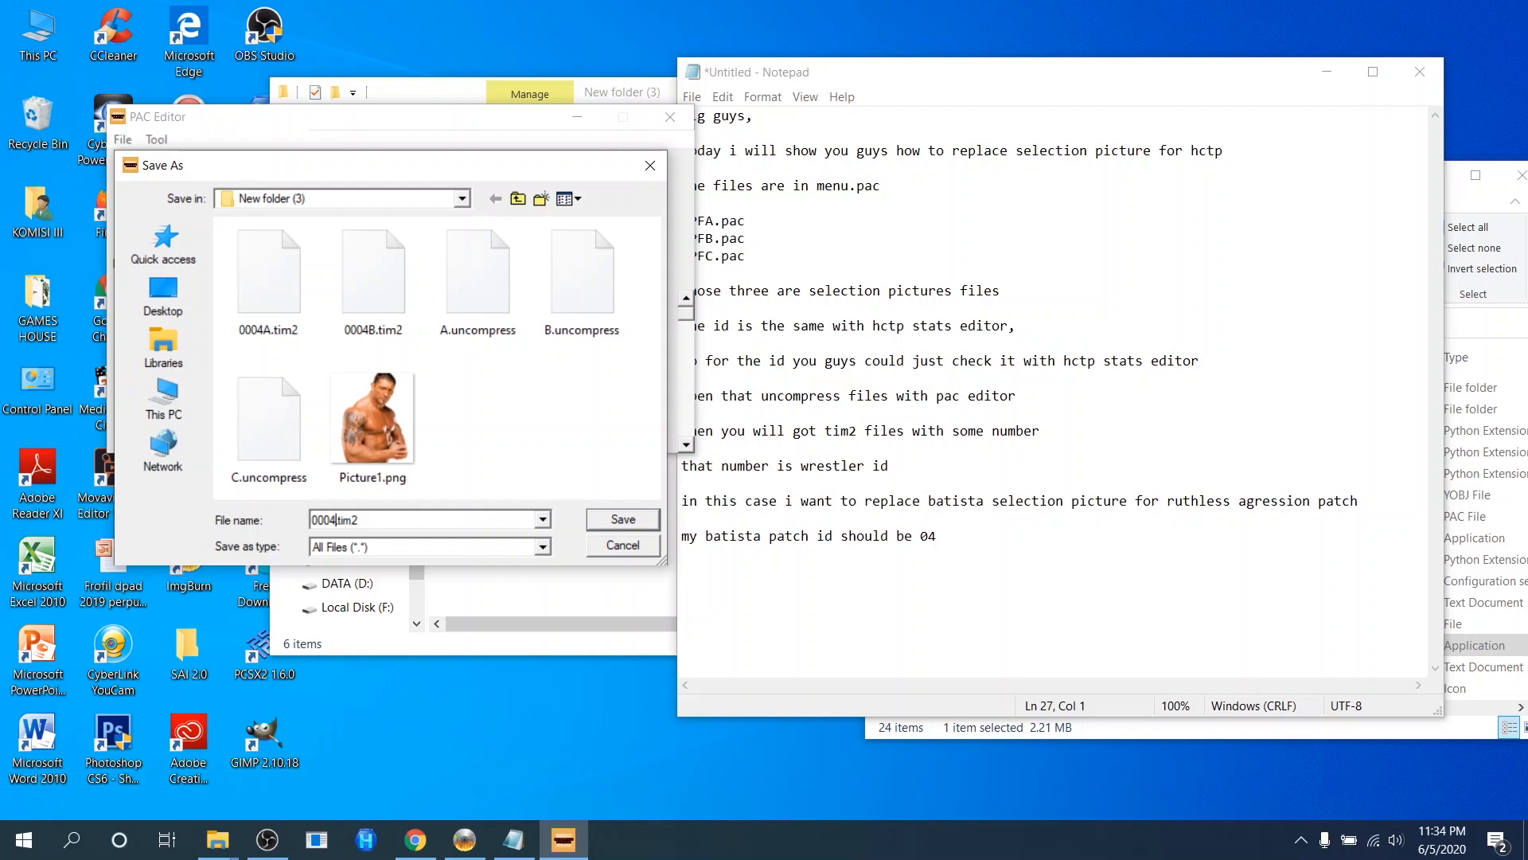
{"action": "type", "text": "C"}
{"action": "key", "text": "Return"}
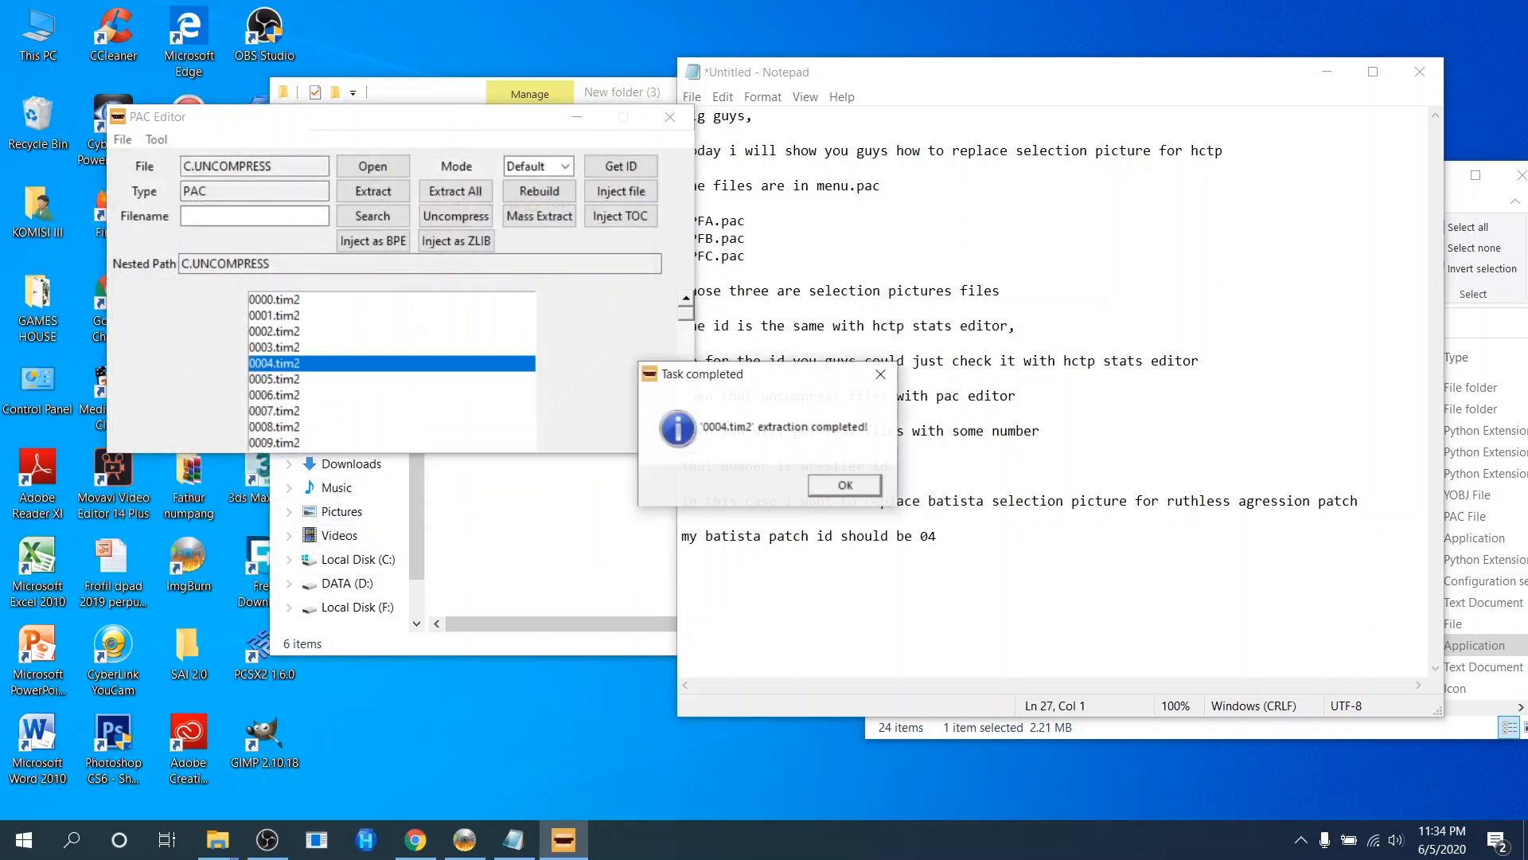
{"action": "key", "text": "Return"}
Move the PAC Editor window out of the way and launch OPTPiX iMageStudio for PS2.
{"action": "left_click_drag", "start_coordinate": [239, 117], "coordinate": [444, 164]}
{"action": "left_click", "coordinate": [549, 565]}
{"action": "double_click", "coordinate": [255, 209]}
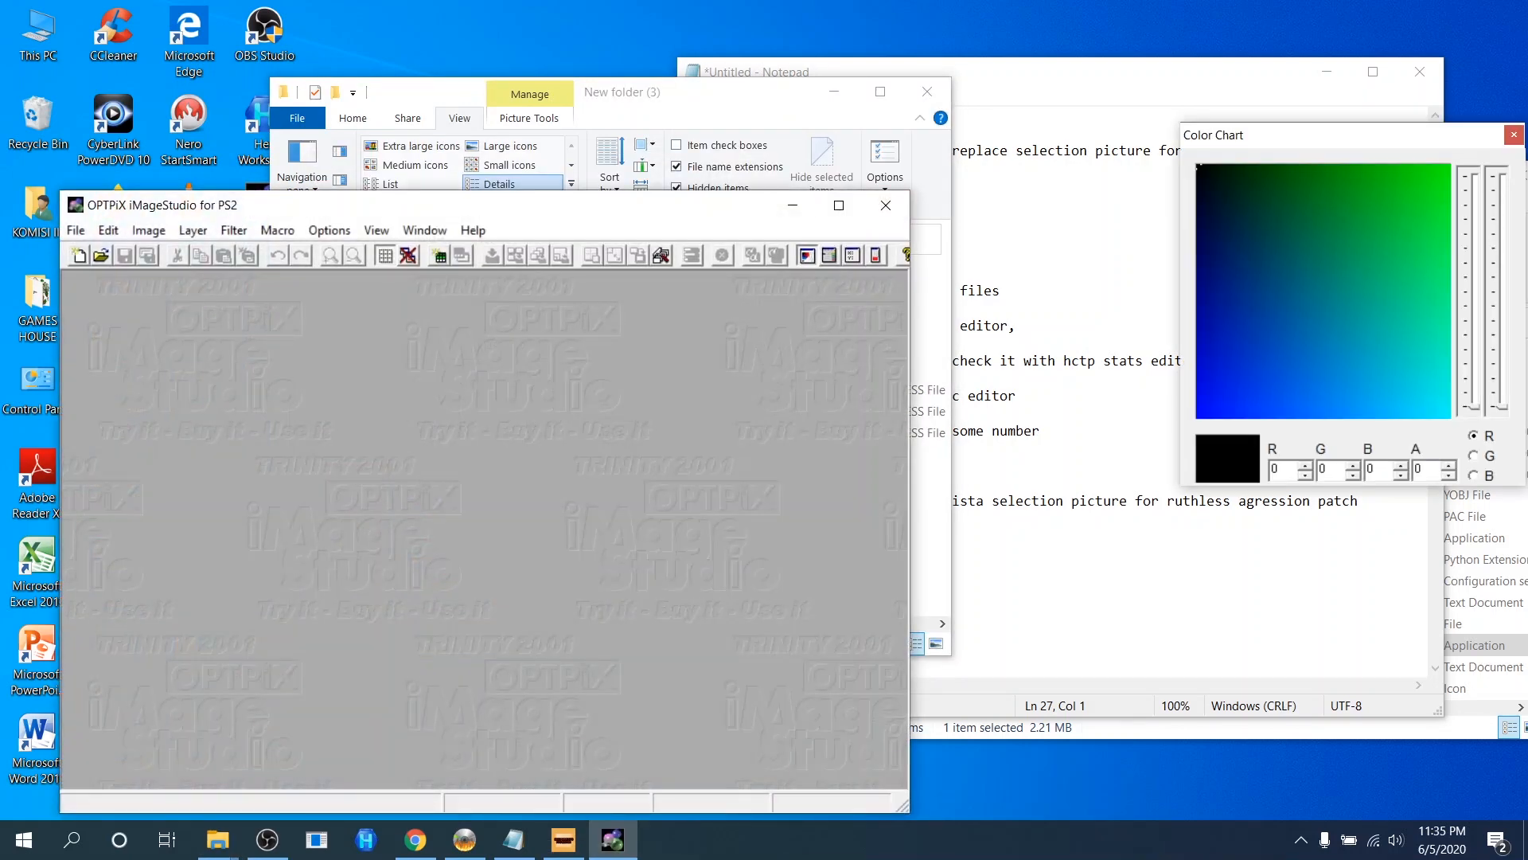
Add the line "rename tim2 files to tm2 so optpix could read it" to the Notepad notes, followed by a blank line.
{"action": "left_click", "coordinate": [1114, 585]}
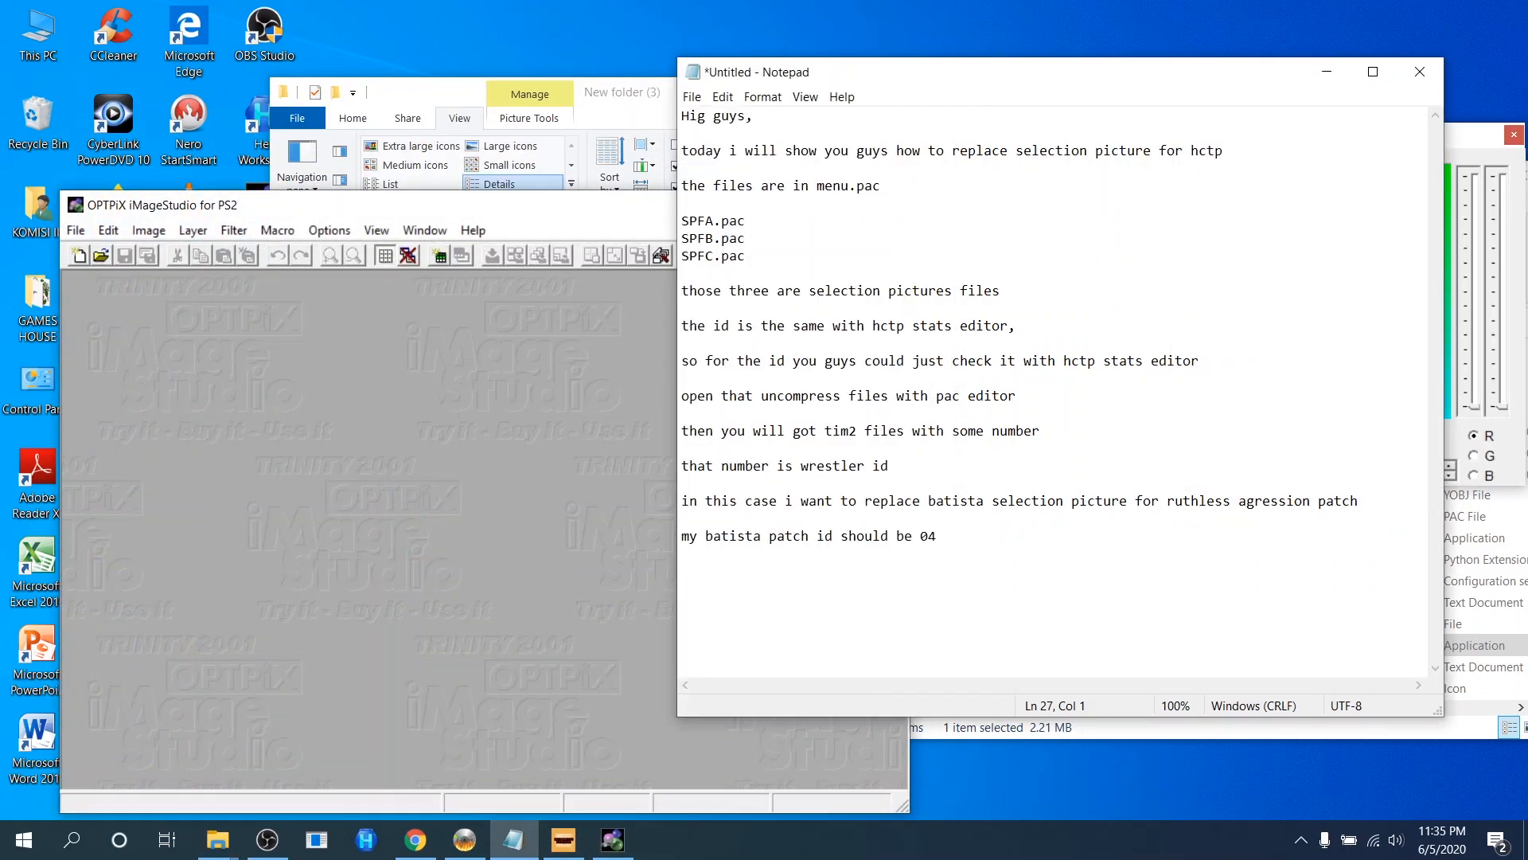
{"action": "type", "text": "rename tim2 files to tm2 so op"}
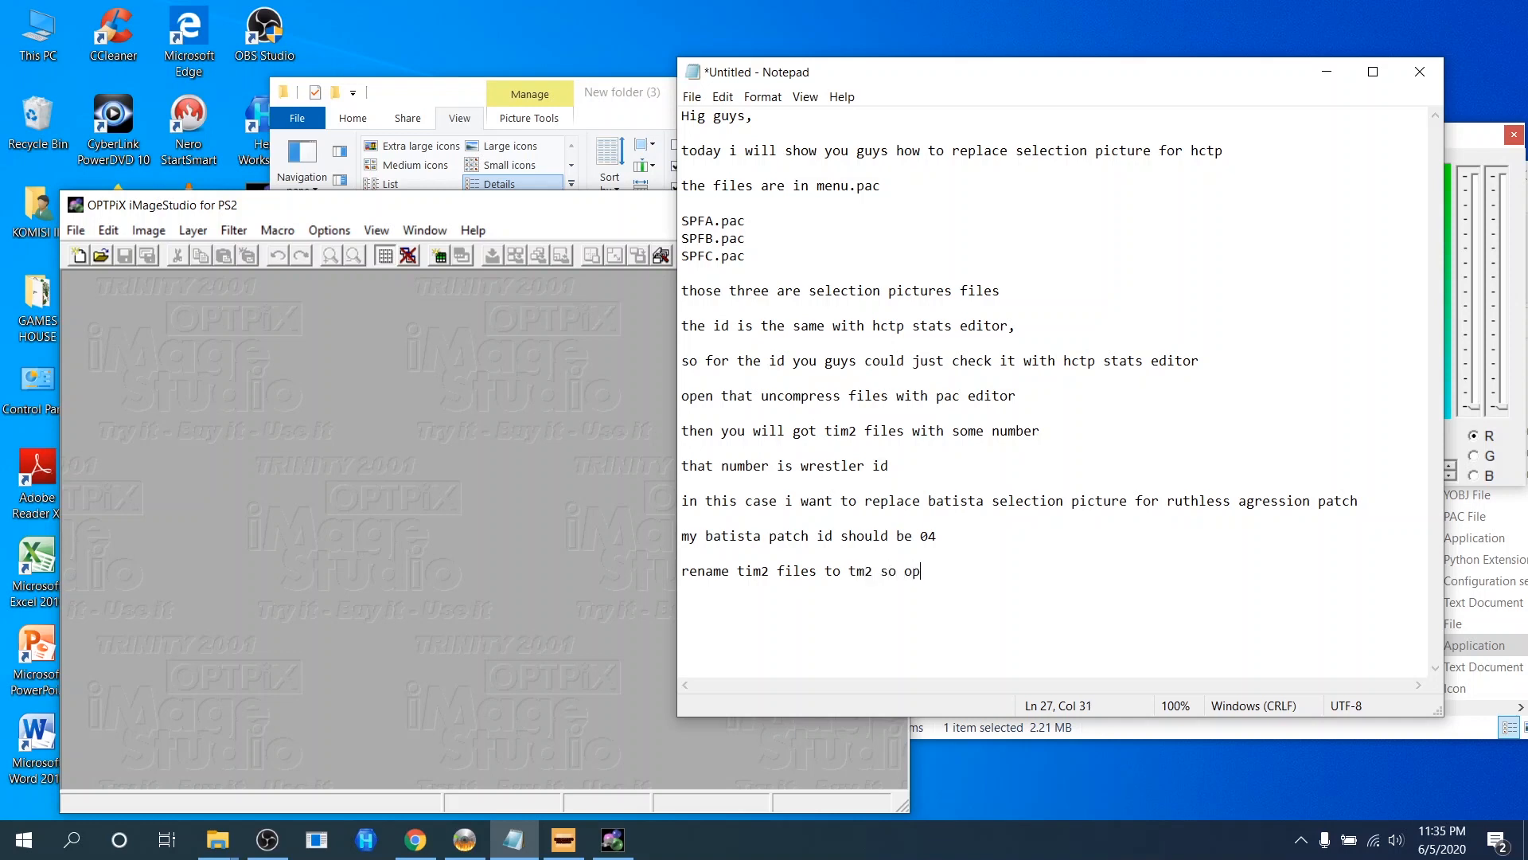
{"action": "type", "text": "tic "}
{"action": "type", "text": "pix "}
{"action": "type", "text": "could rea"}
{"action": "type", "text": "d it"}
{"action": "key", "text": "Return"}
{"action": "key", "text": "Return"}
Switch to New folder (3) in File Explorer and rename 0004A.tim2 as 0004A.tm2.
{"action": "left_click", "coordinate": [623, 93]}
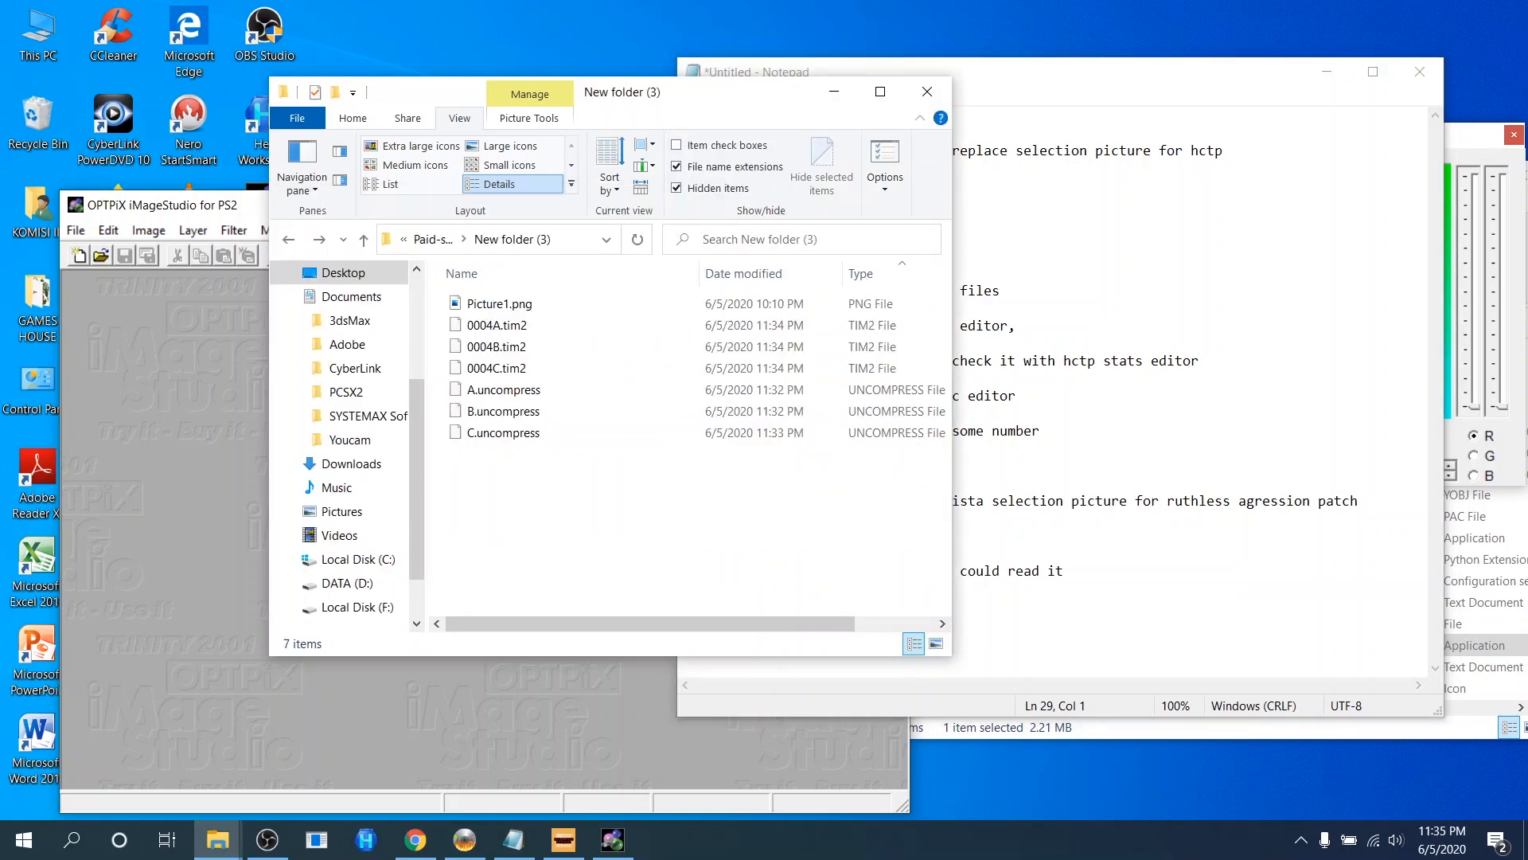
{"action": "left_click", "coordinate": [498, 325]}
{"action": "left_click", "coordinate": [497, 326]}
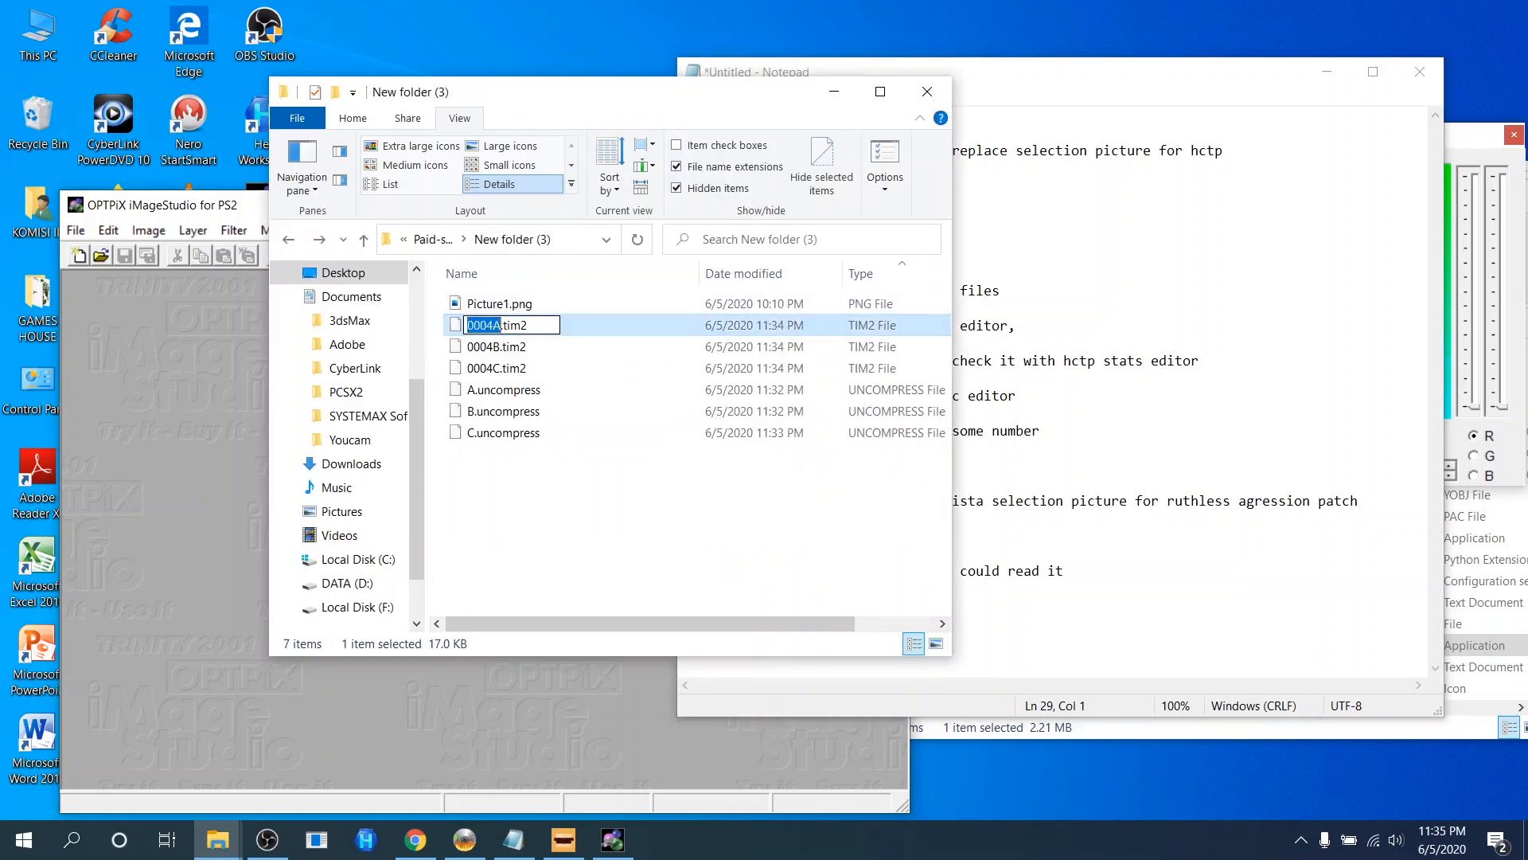
{"action": "left_click", "coordinate": [523, 325]}
{"action": "key", "text": "BackSpace"}
{"action": "left_click", "coordinate": [493, 346]}
{"action": "key", "text": "Return"}
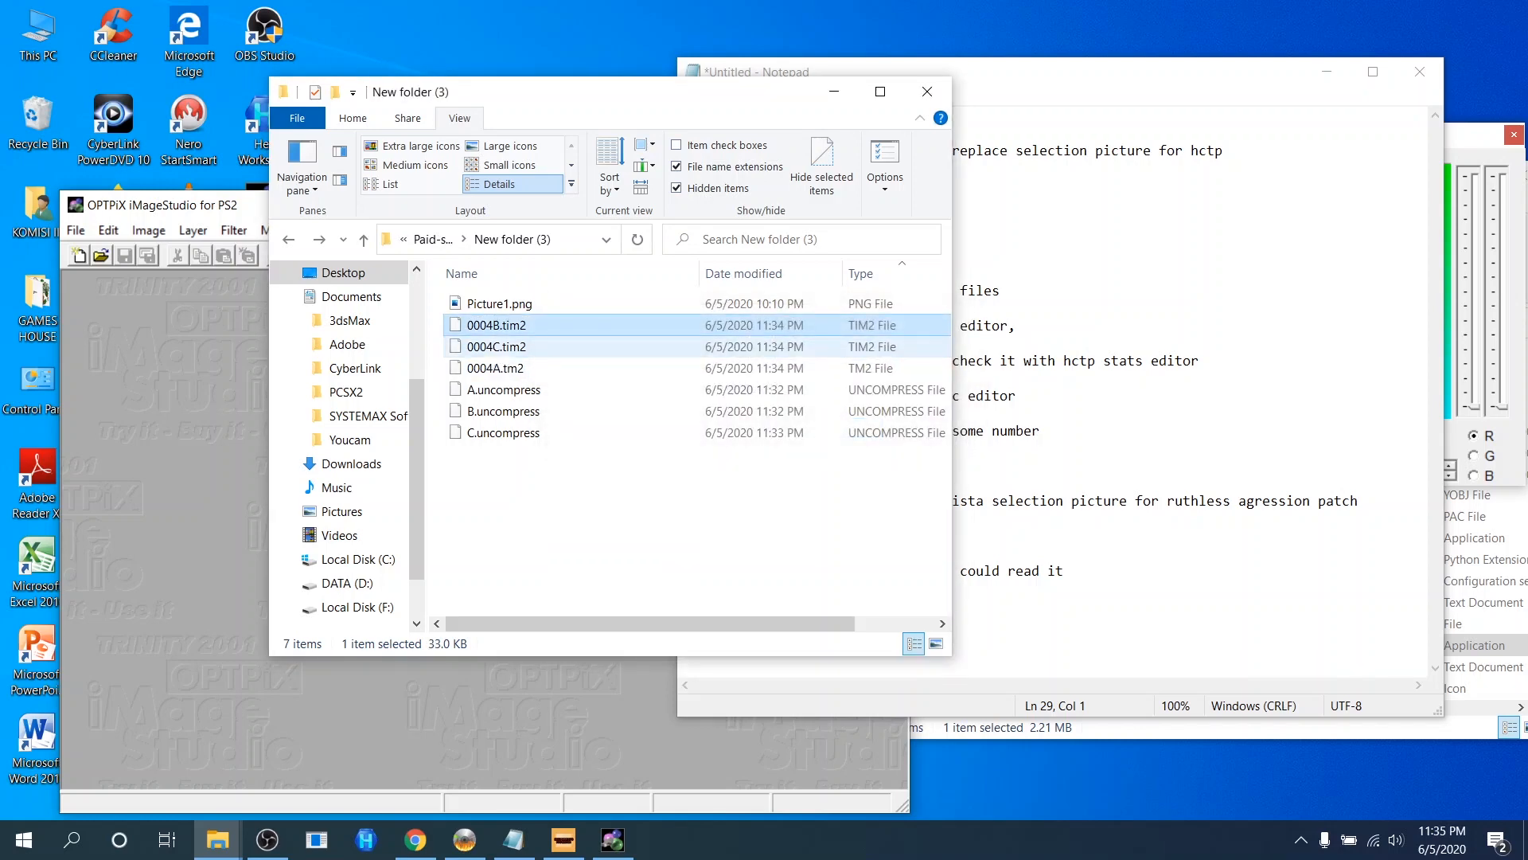
Rename 0004B.tim2 as 0004B.tm2.
{"action": "key", "text": "F2"}
{"action": "left_click", "coordinate": [510, 325]}
{"action": "key", "text": "BackSpace"}
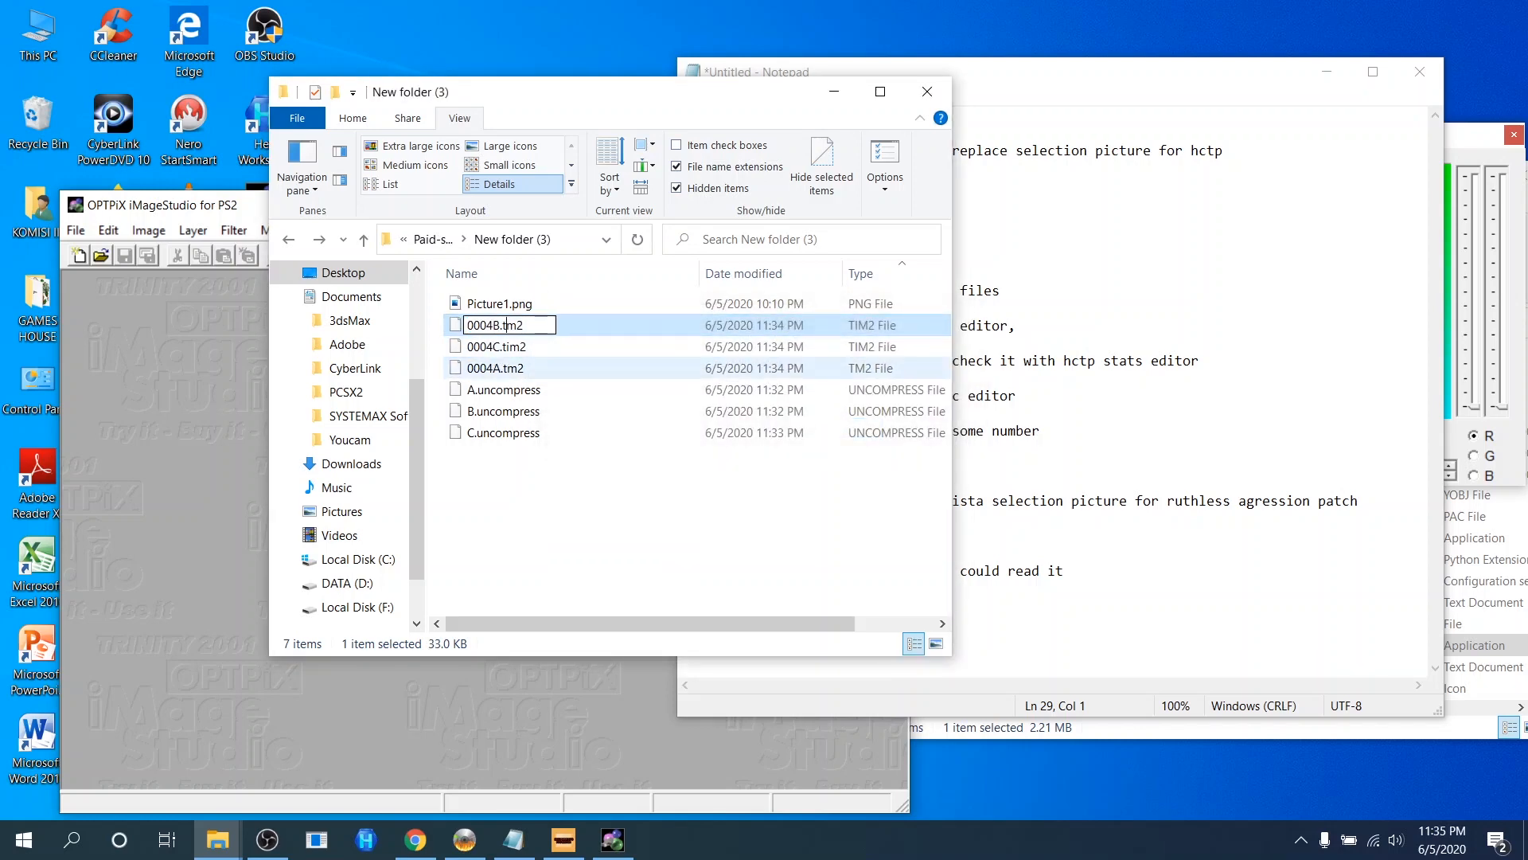
{"action": "key", "text": "Return"}
{"action": "key", "text": "Return"}
Rename 0004C.tim2 as 0004C.tm2.
{"action": "left_click", "coordinate": [495, 346]}
{"action": "left_click", "coordinate": [497, 325]}
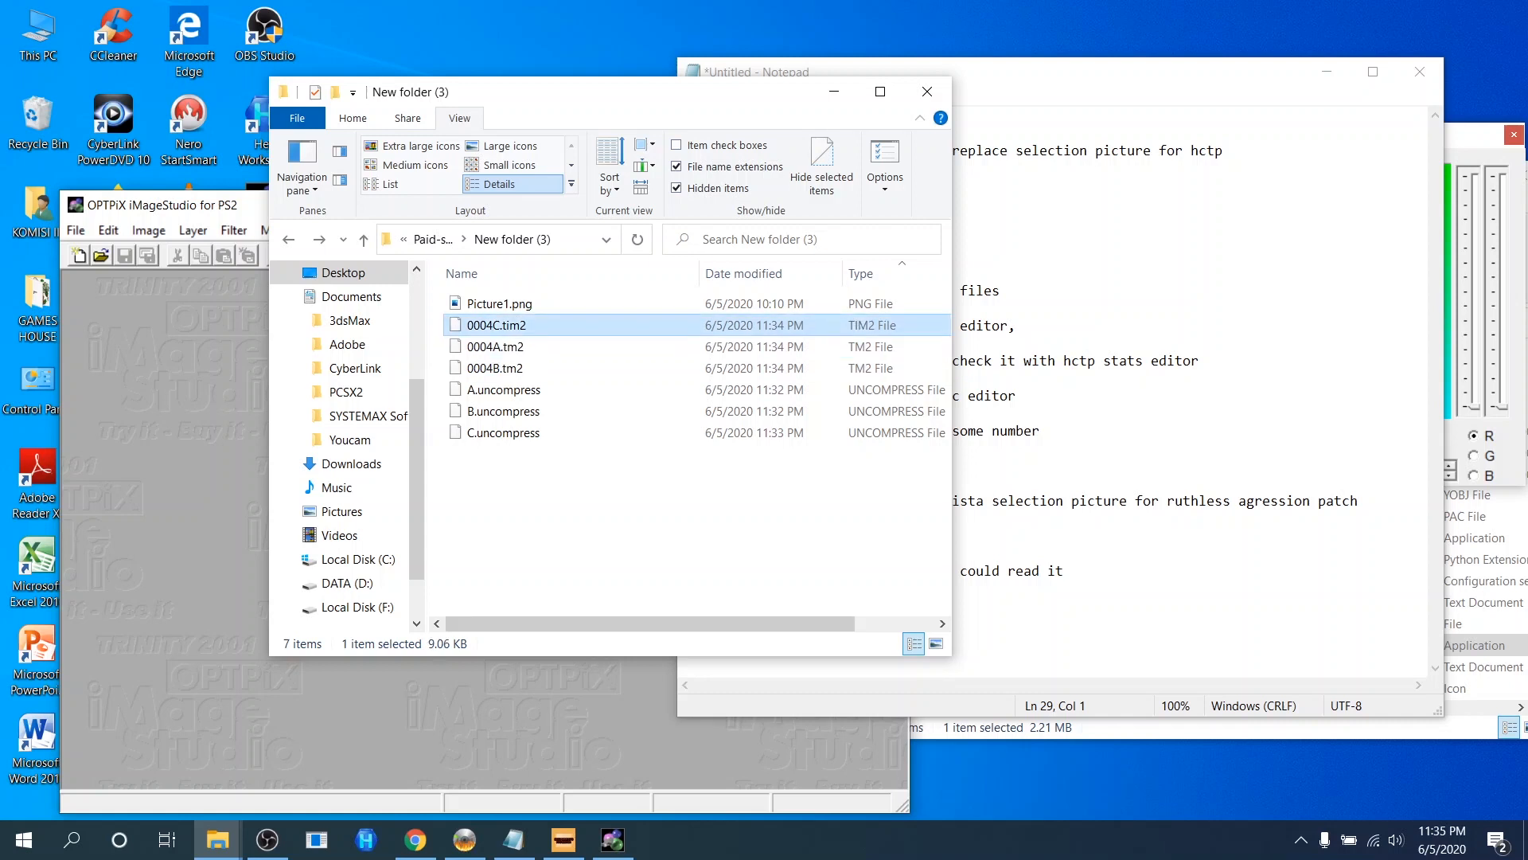
{"action": "key", "text": "F2"}
{"action": "left_click", "coordinate": [522, 325]}
{"action": "key", "text": "BackSpace"}
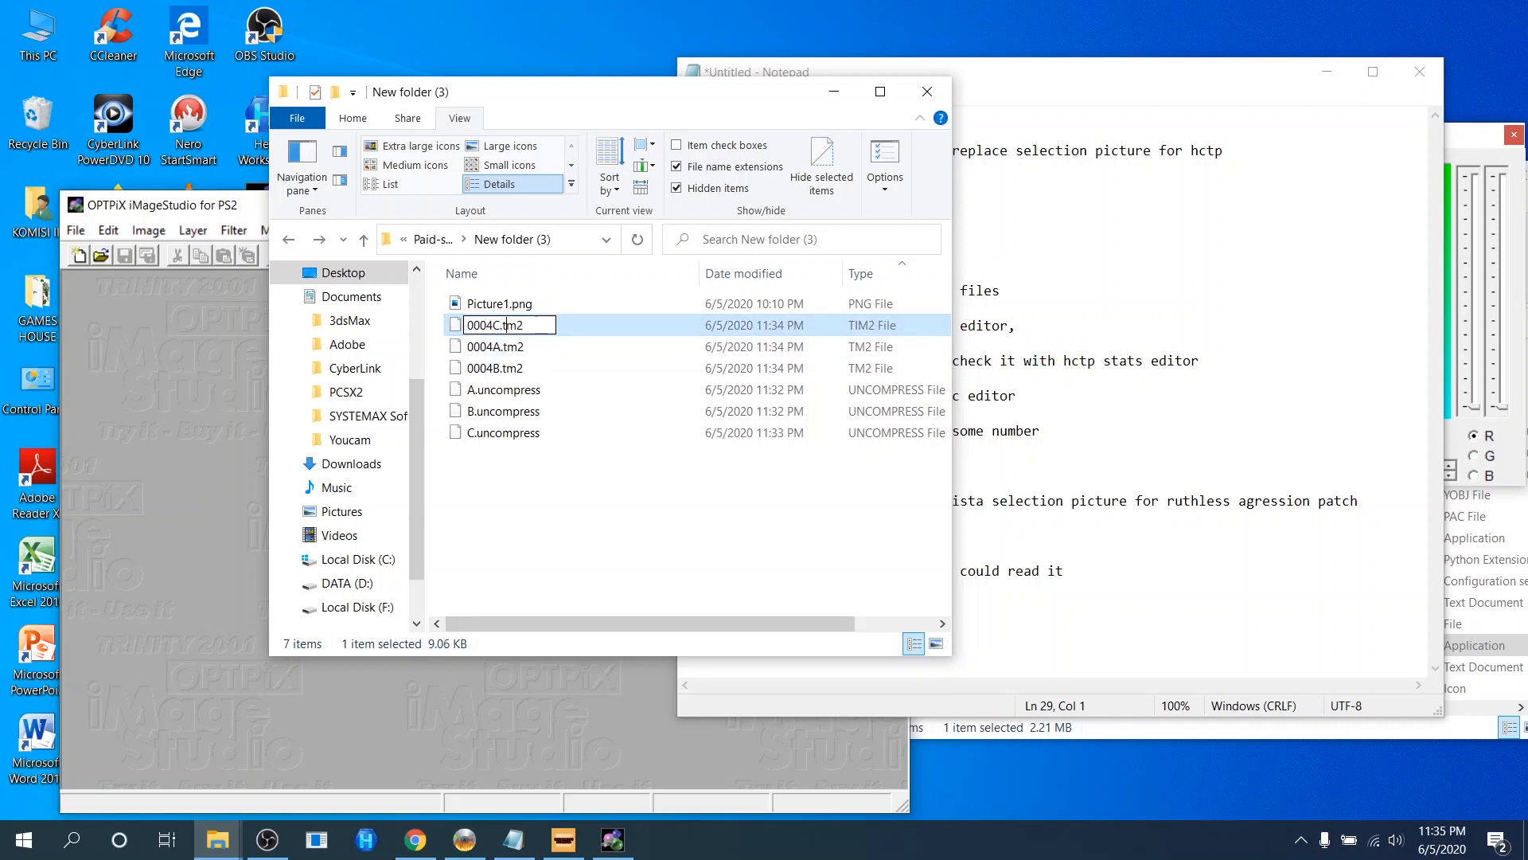
{"action": "key", "text": "Return"}
Open 0004A.tm2, 0004B.tm2 and 0004C.tm2 together in OPTPiX iMageStudio and move the 0004B window clear of the other two images.
{"action": "left_click", "coordinate": [853, 430]}
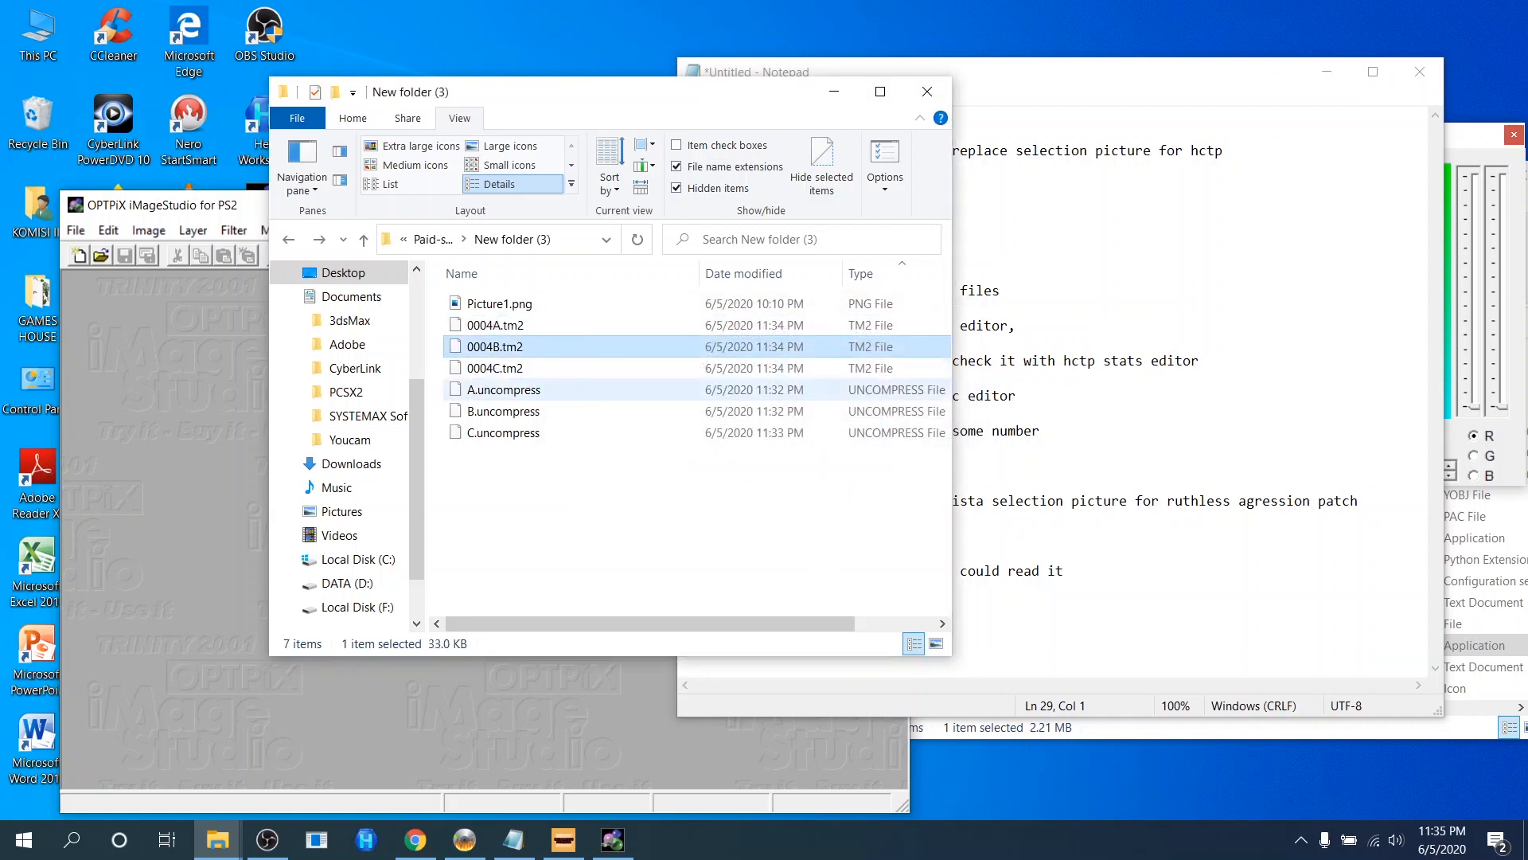
{"action": "left_click", "coordinate": [495, 326]}
{"action": "left_click", "coordinate": [496, 368], "text": "shift"}
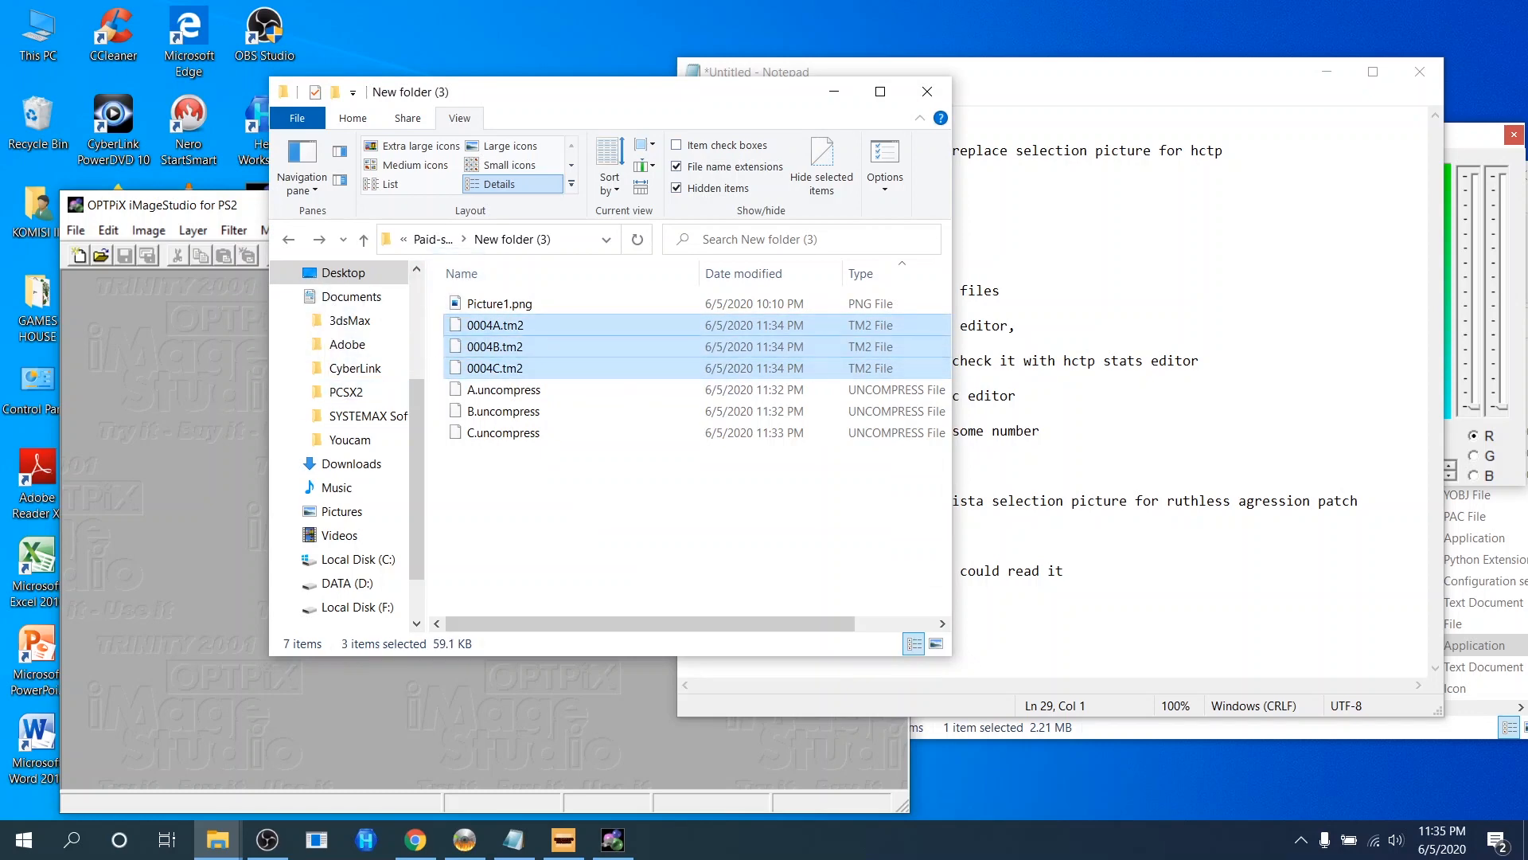
{"action": "key", "text": "Return"}
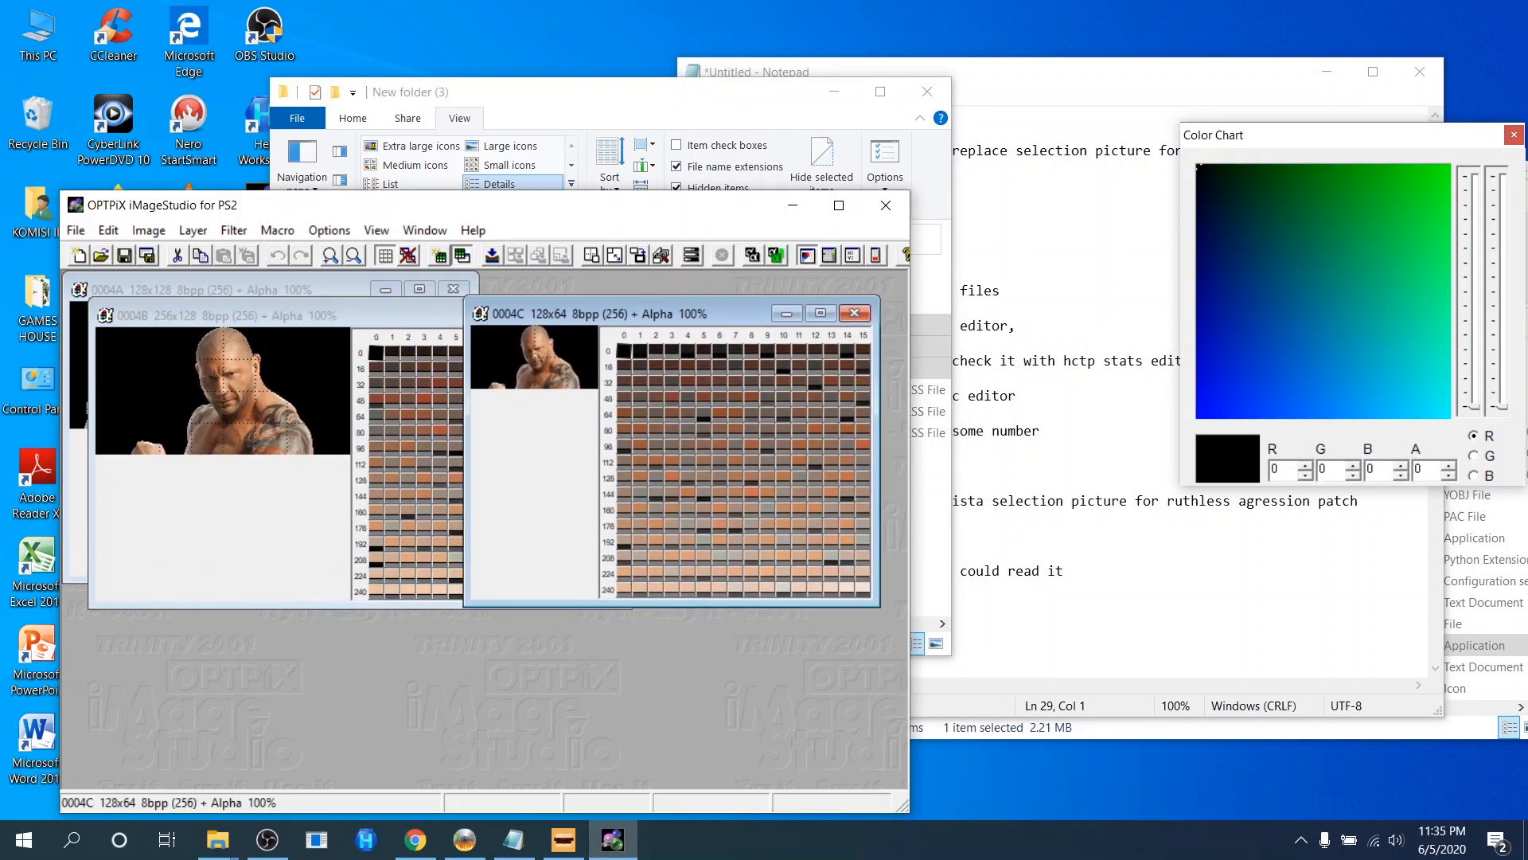
{"action": "left_click_drag", "start_coordinate": [335, 316], "coordinate": [437, 482]}
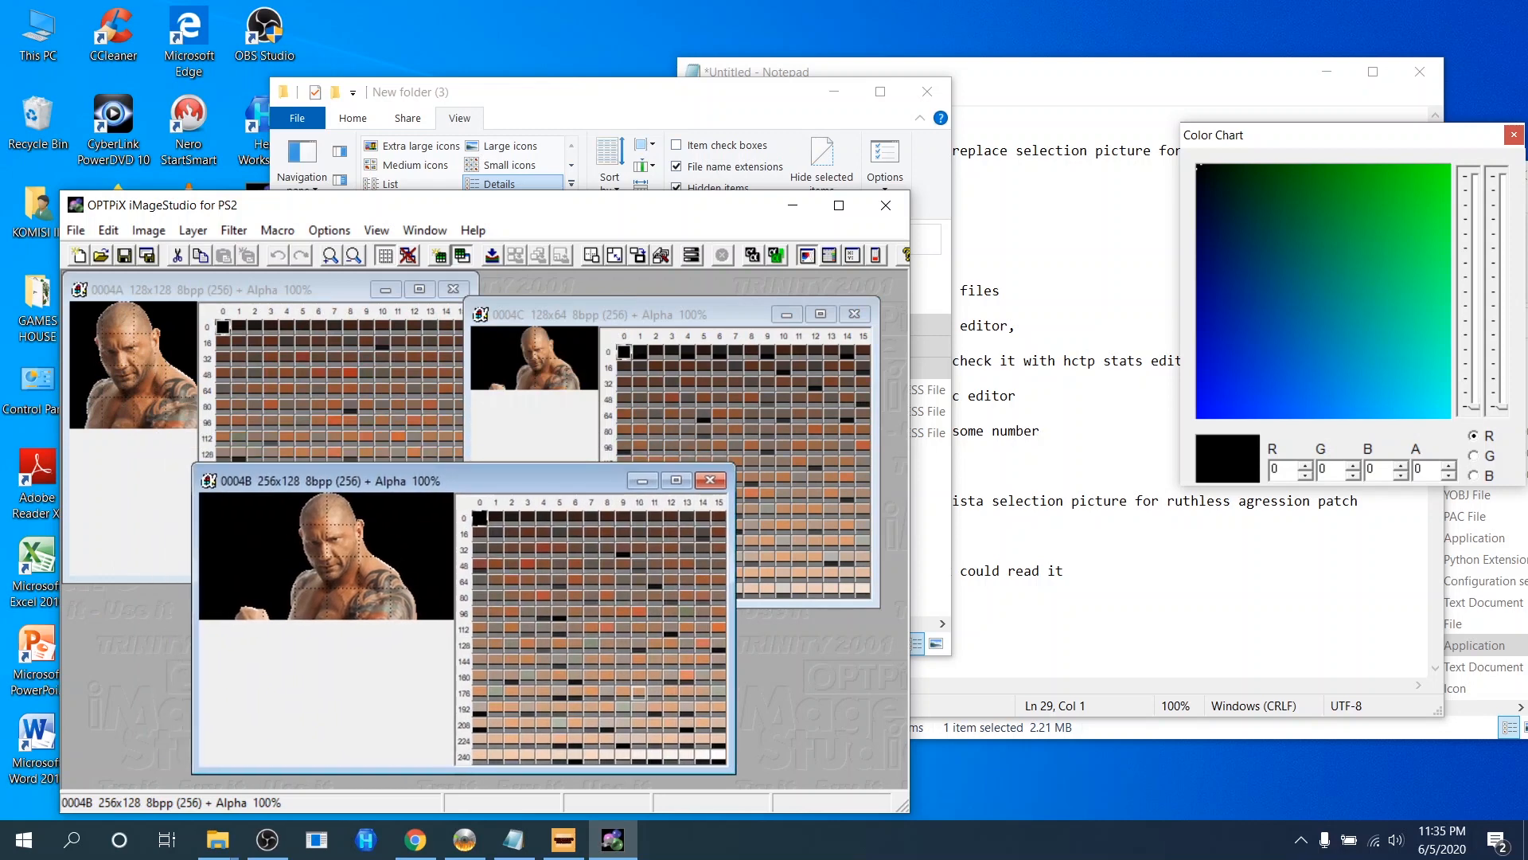
Switch to Notepad and add the line "you could see in the preview" to the notes.
{"action": "left_click", "coordinate": [1051, 256]}
{"action": "left_click", "coordinate": [684, 606]}
{"action": "type", "text": "y"}
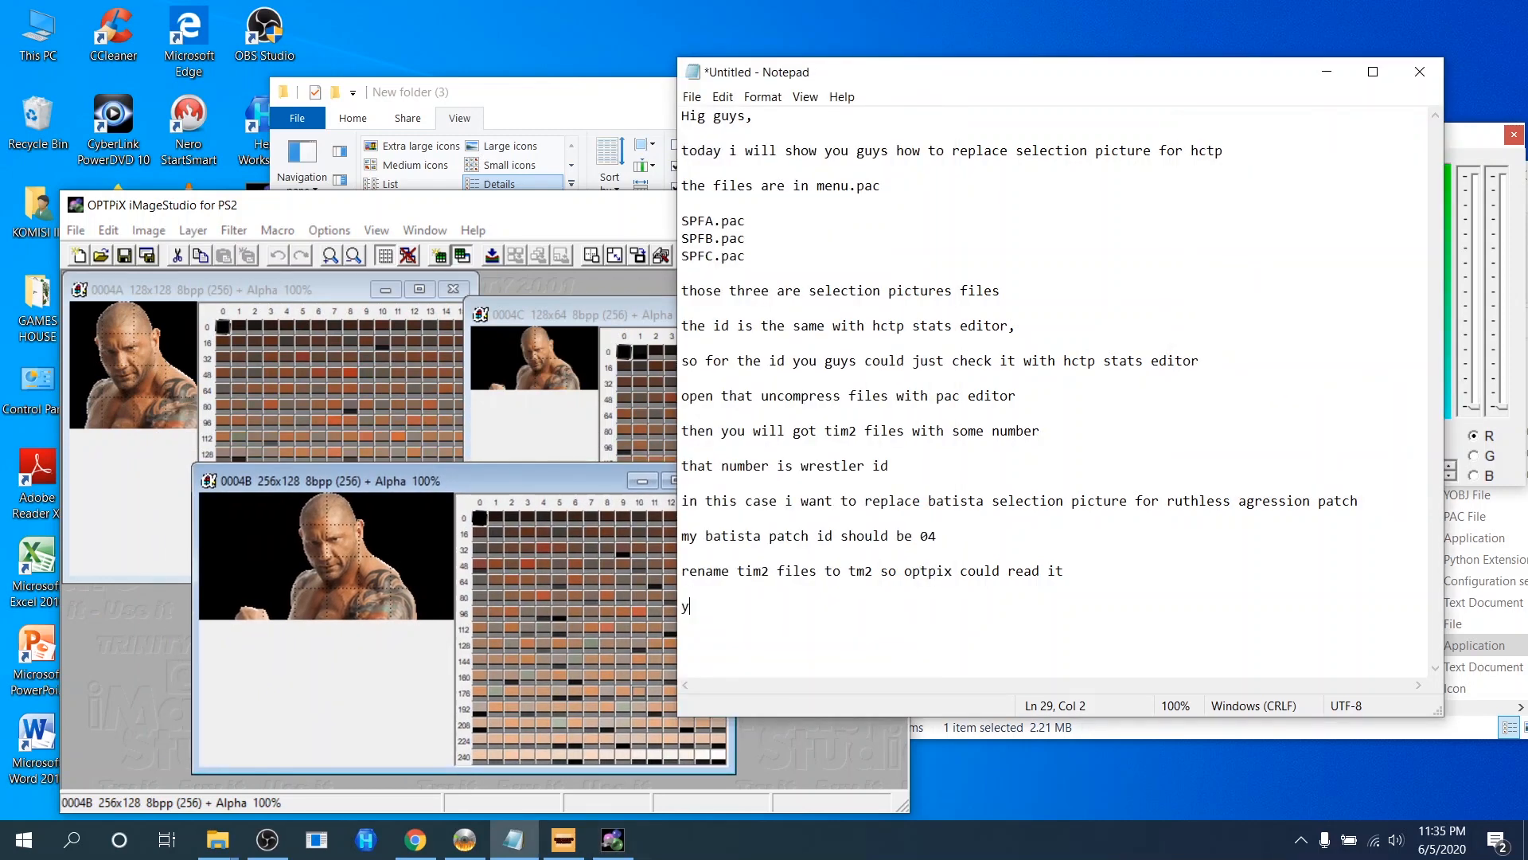
{"action": "type", "text": "ou could se"}
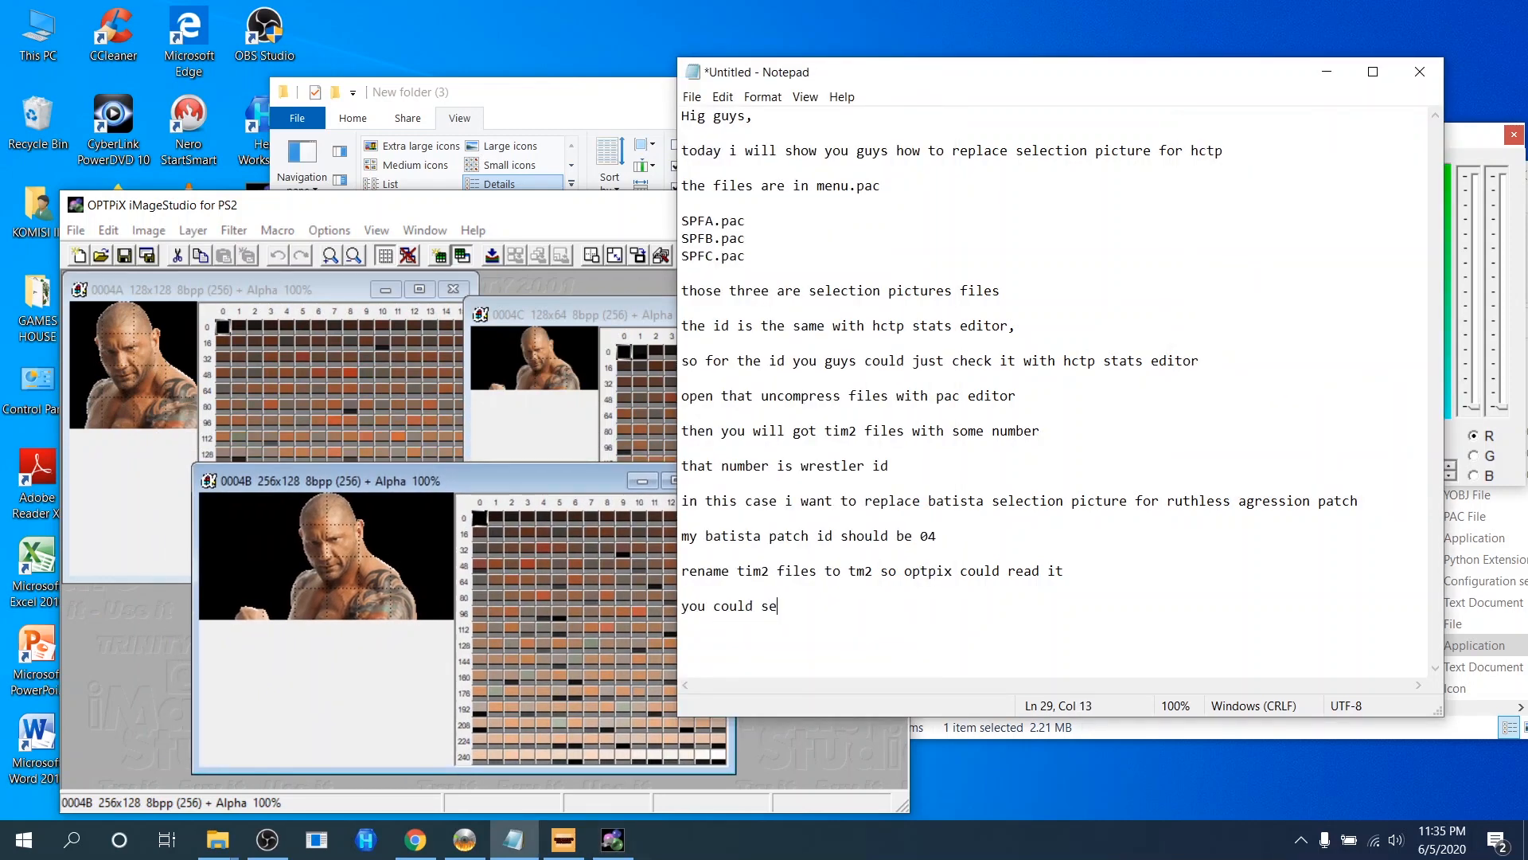
{"action": "type", "text": "e in the preview"}
{"action": "key", "text": "Return"}
{"action": "key", "text": "Return"}
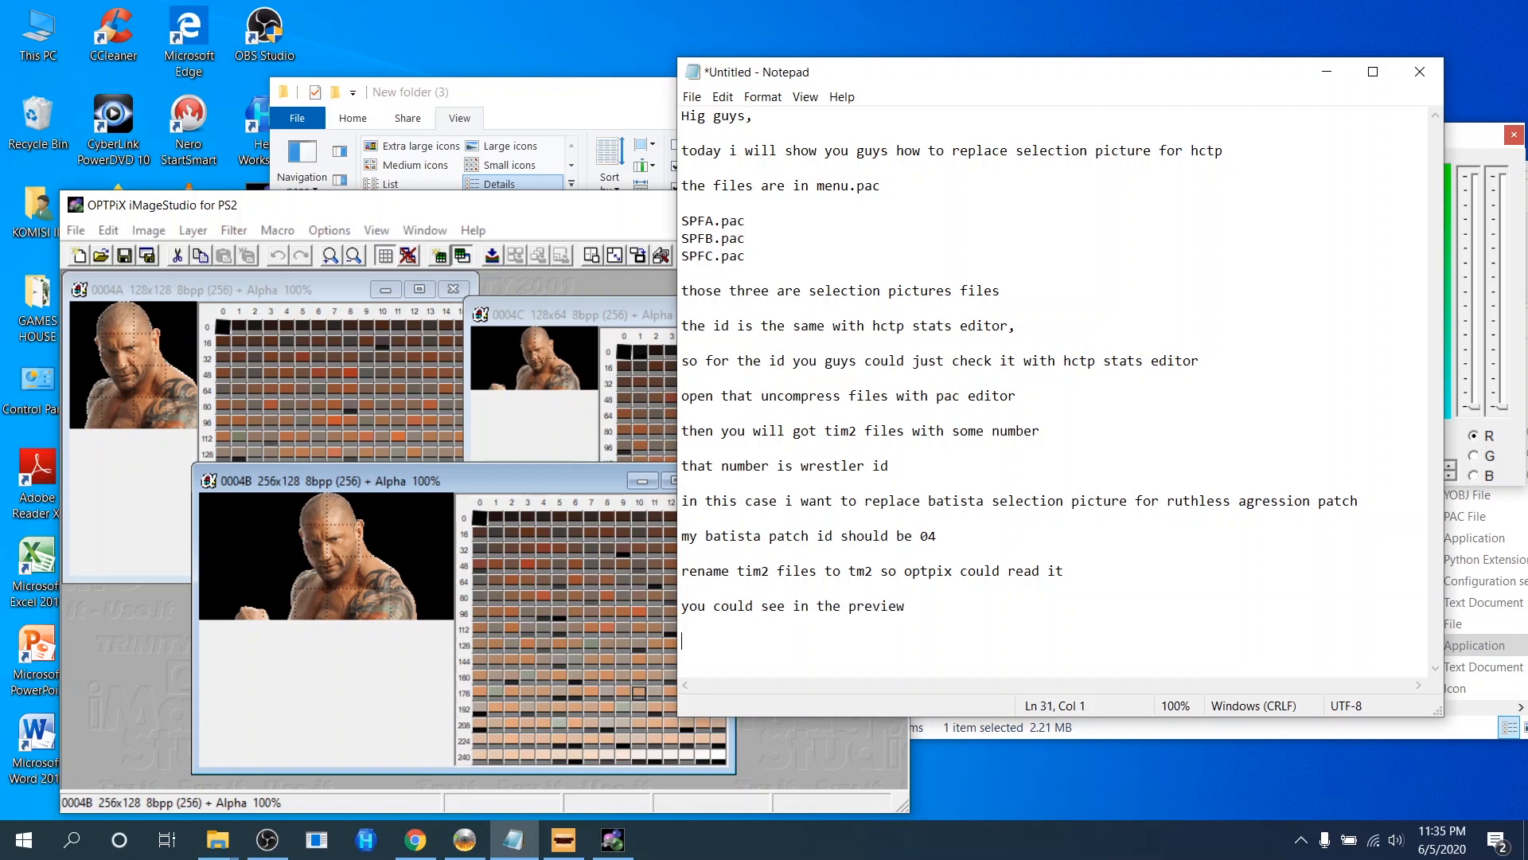
Add the note "it's batista selection picture, yes it's already modified because i use my patch files", followed by a blank line.
{"action": "type", "text": "it's batist"}
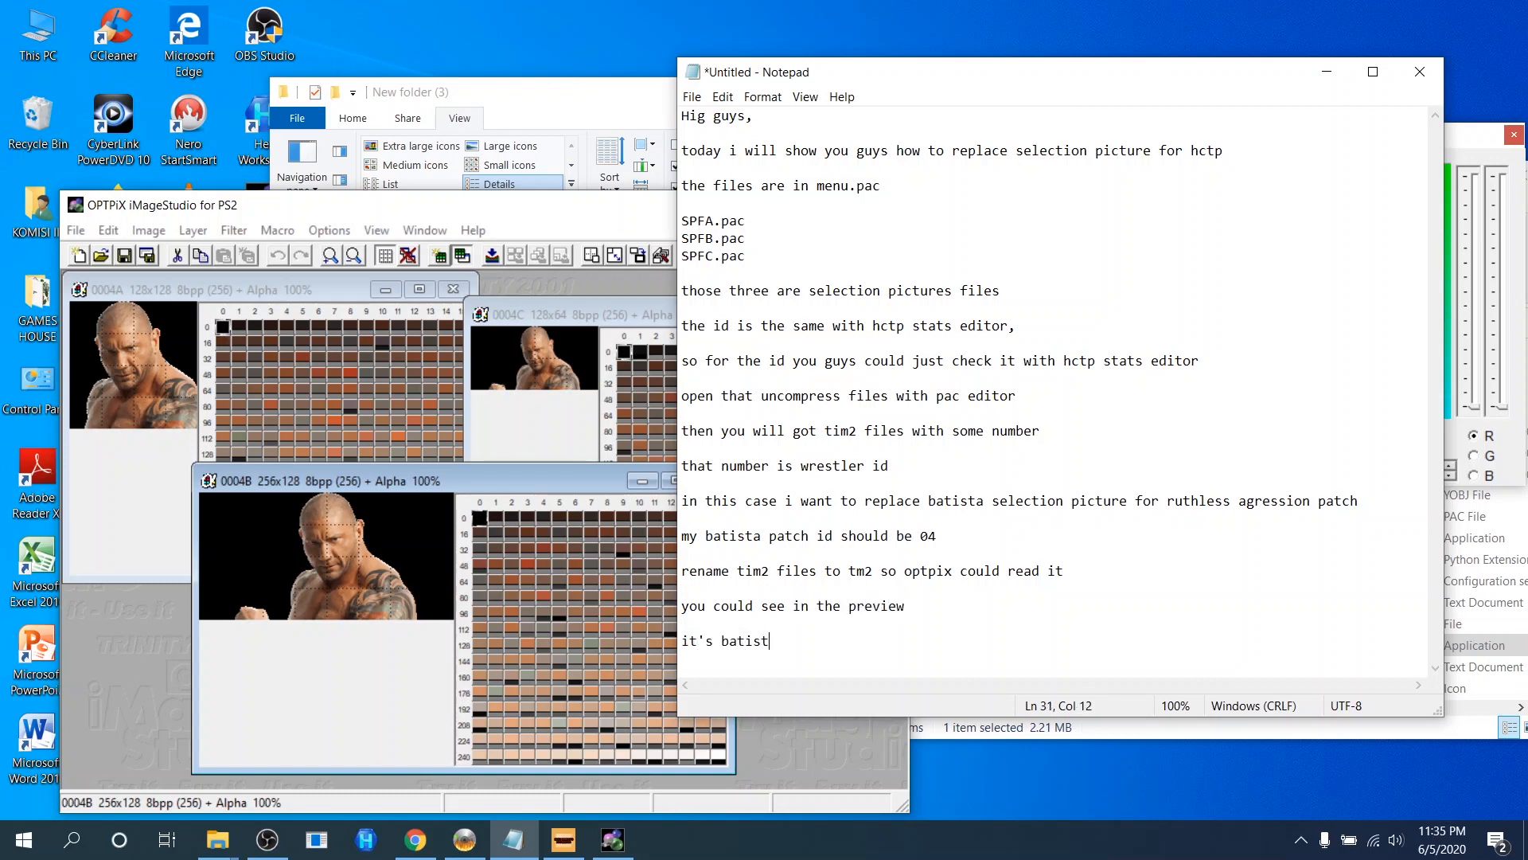
{"action": "type", "text": "a selection"}
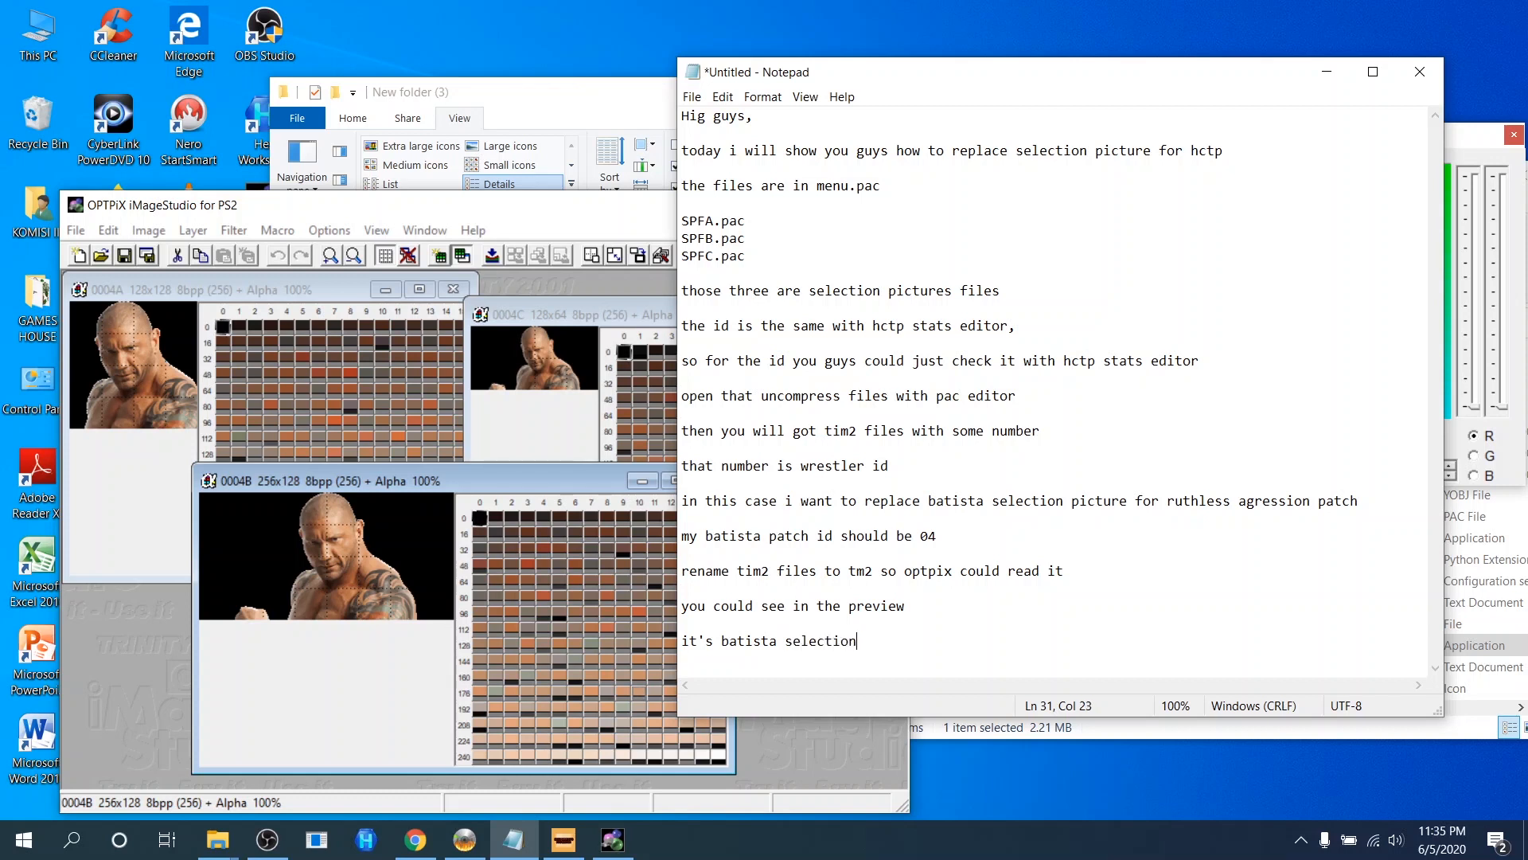
{"action": "type", "text": " picture, yes"}
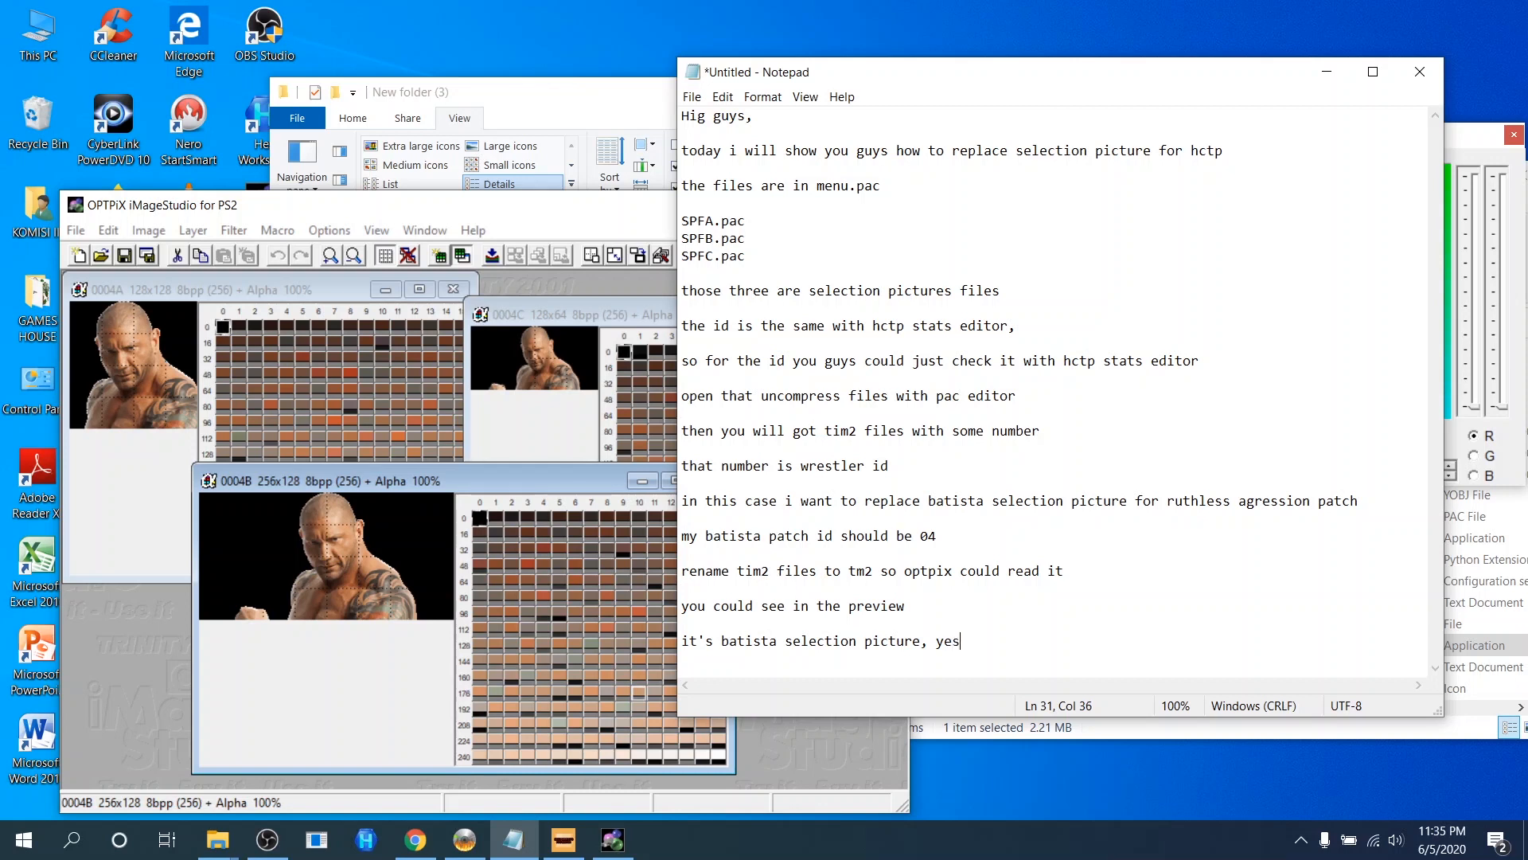
{"action": "type", "text": " it's alread"}
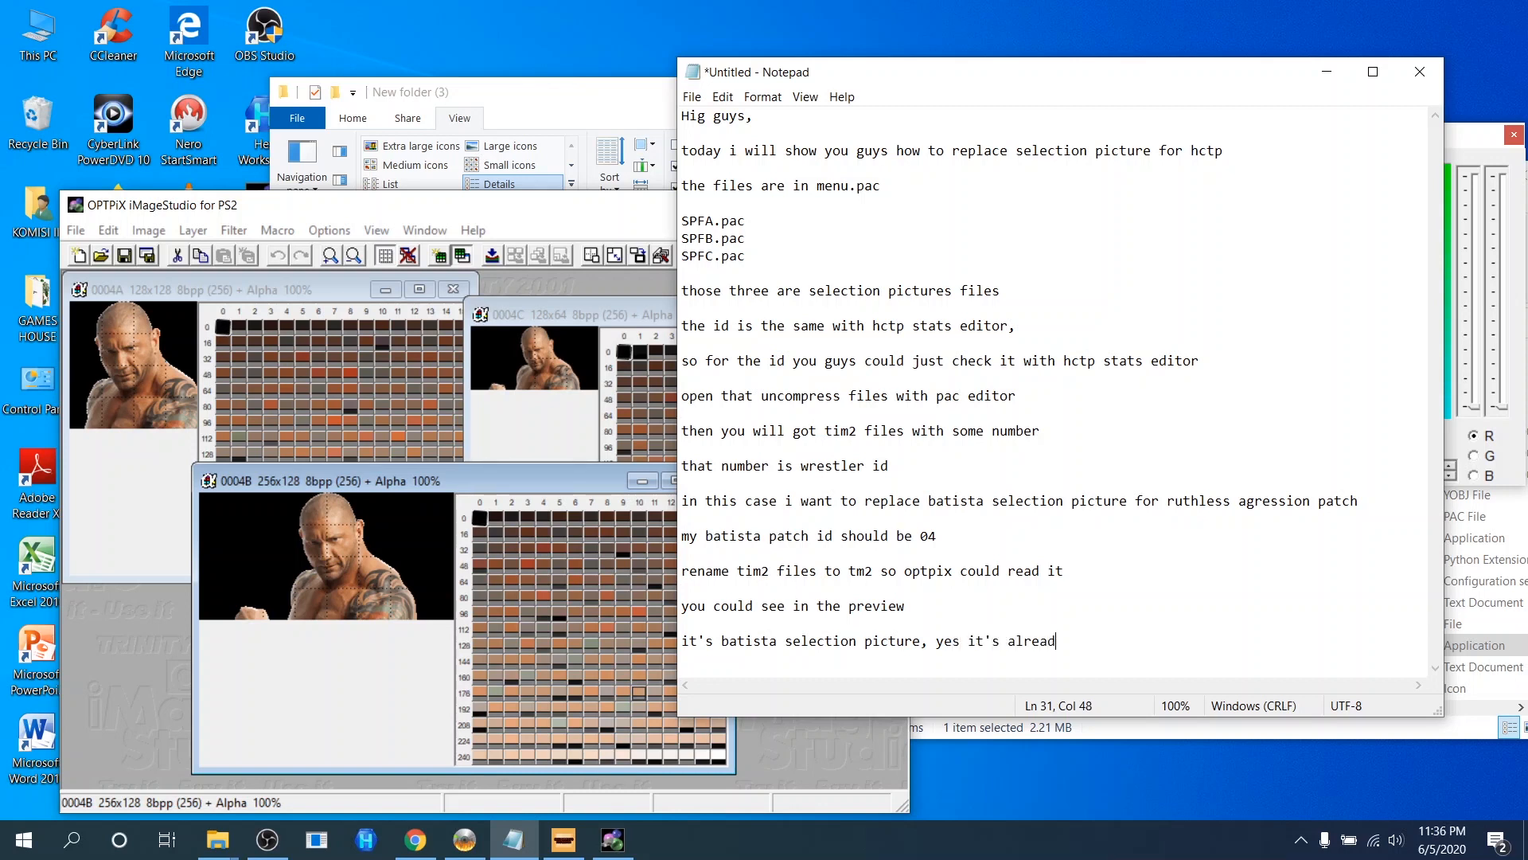
{"action": "type", "text": "y modified b"}
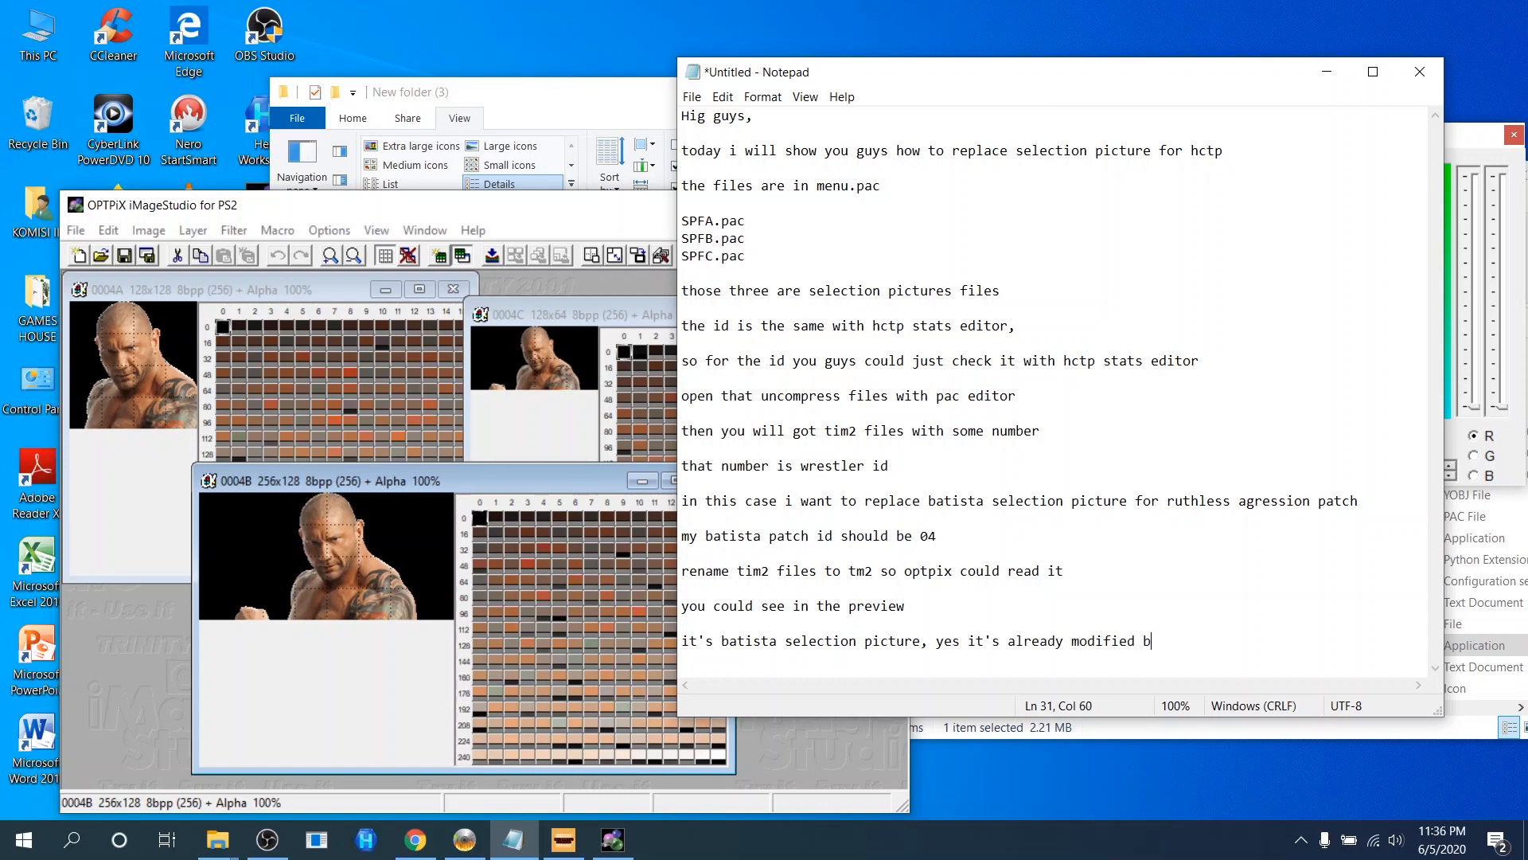
{"action": "type", "text": "ecause i use my p"}
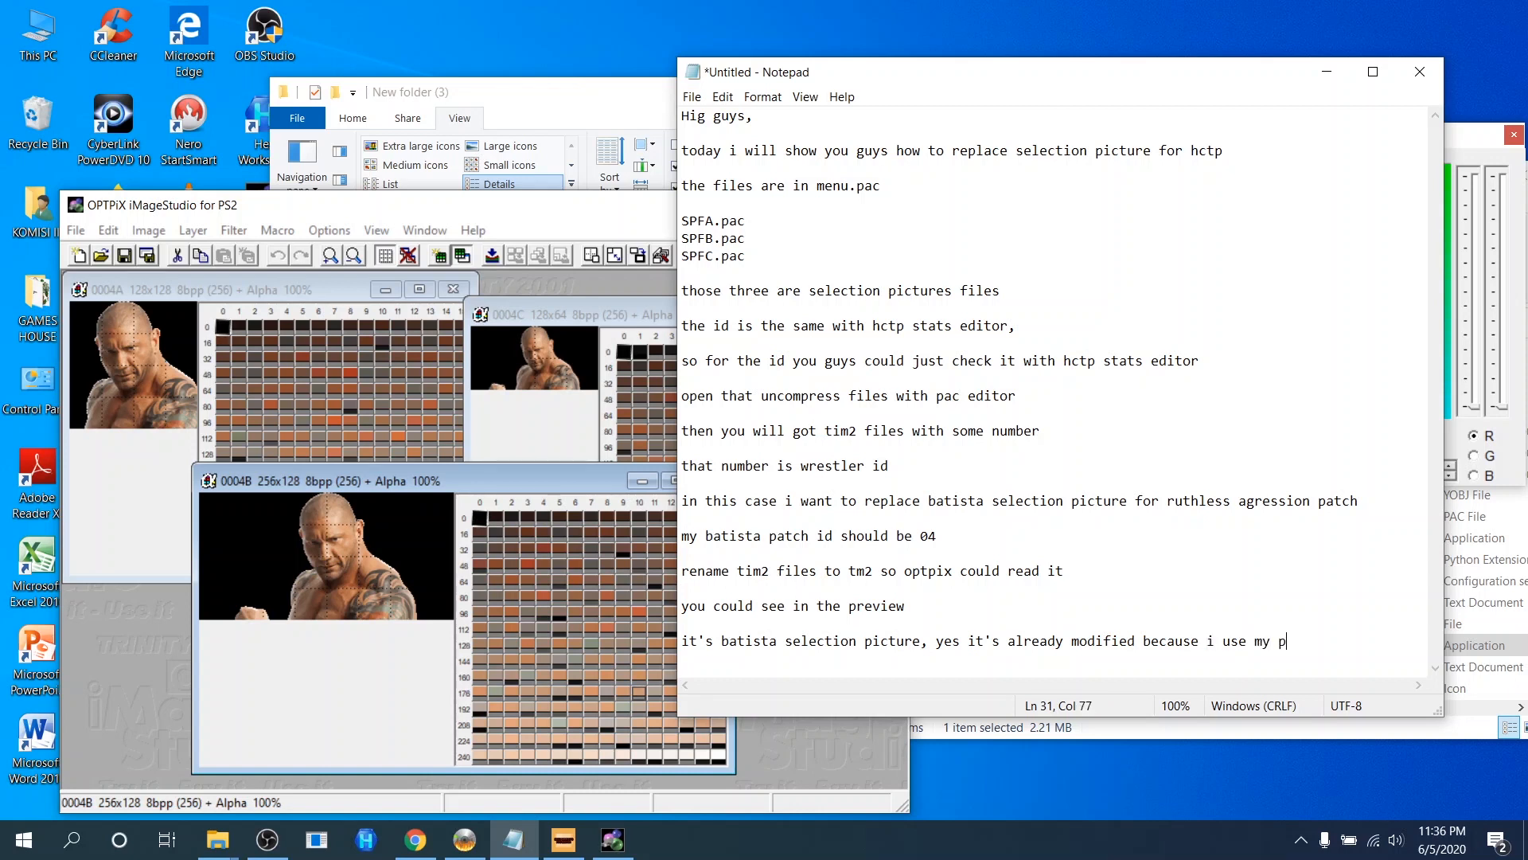
{"action": "type", "text": "atch files"}
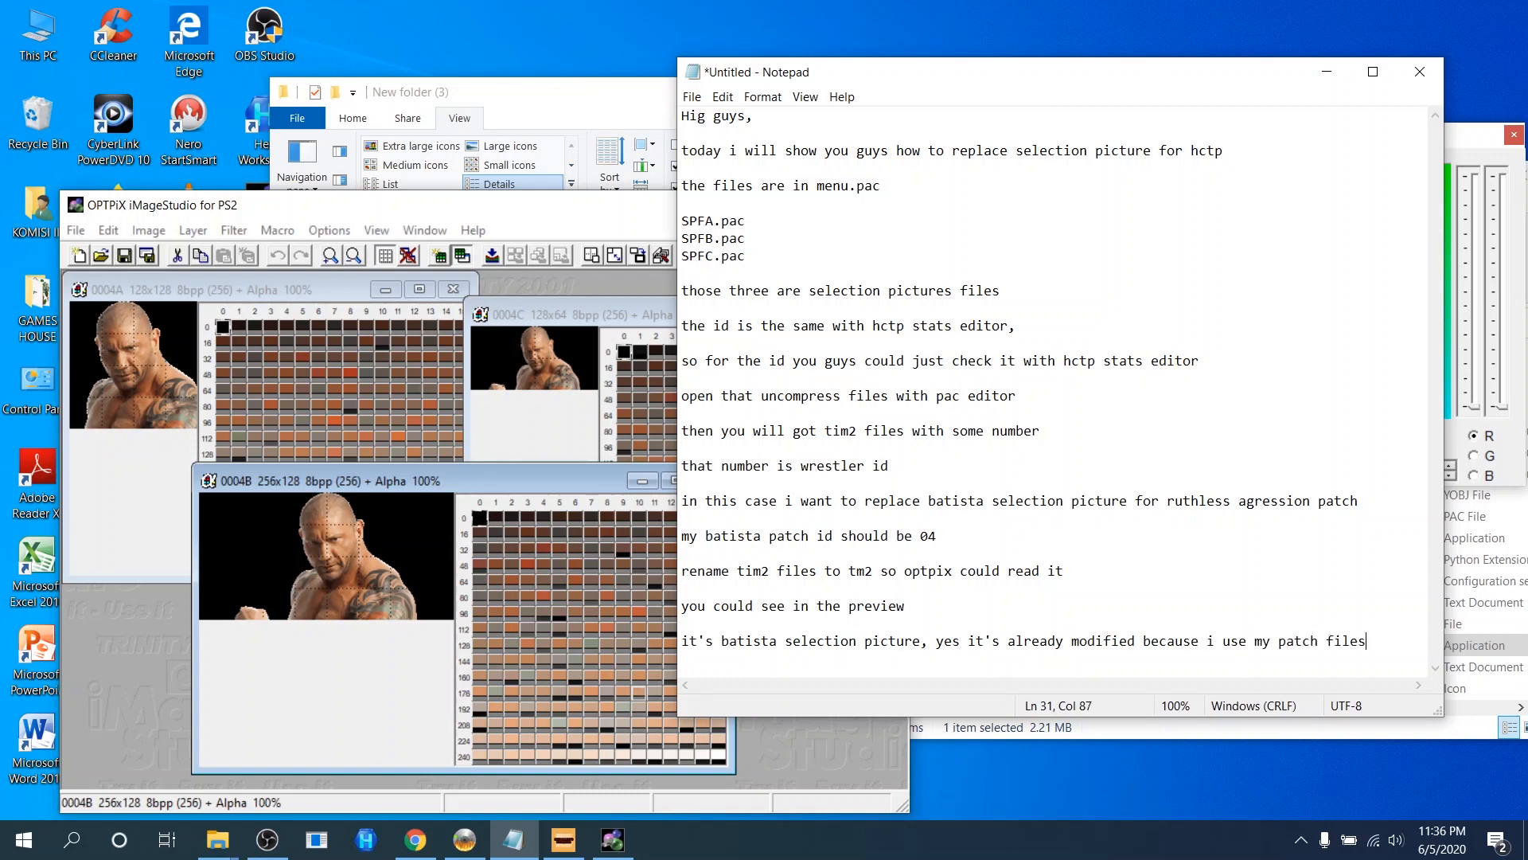
{"action": "key", "text": "Return"}
{"action": "key", "text": "Return"}
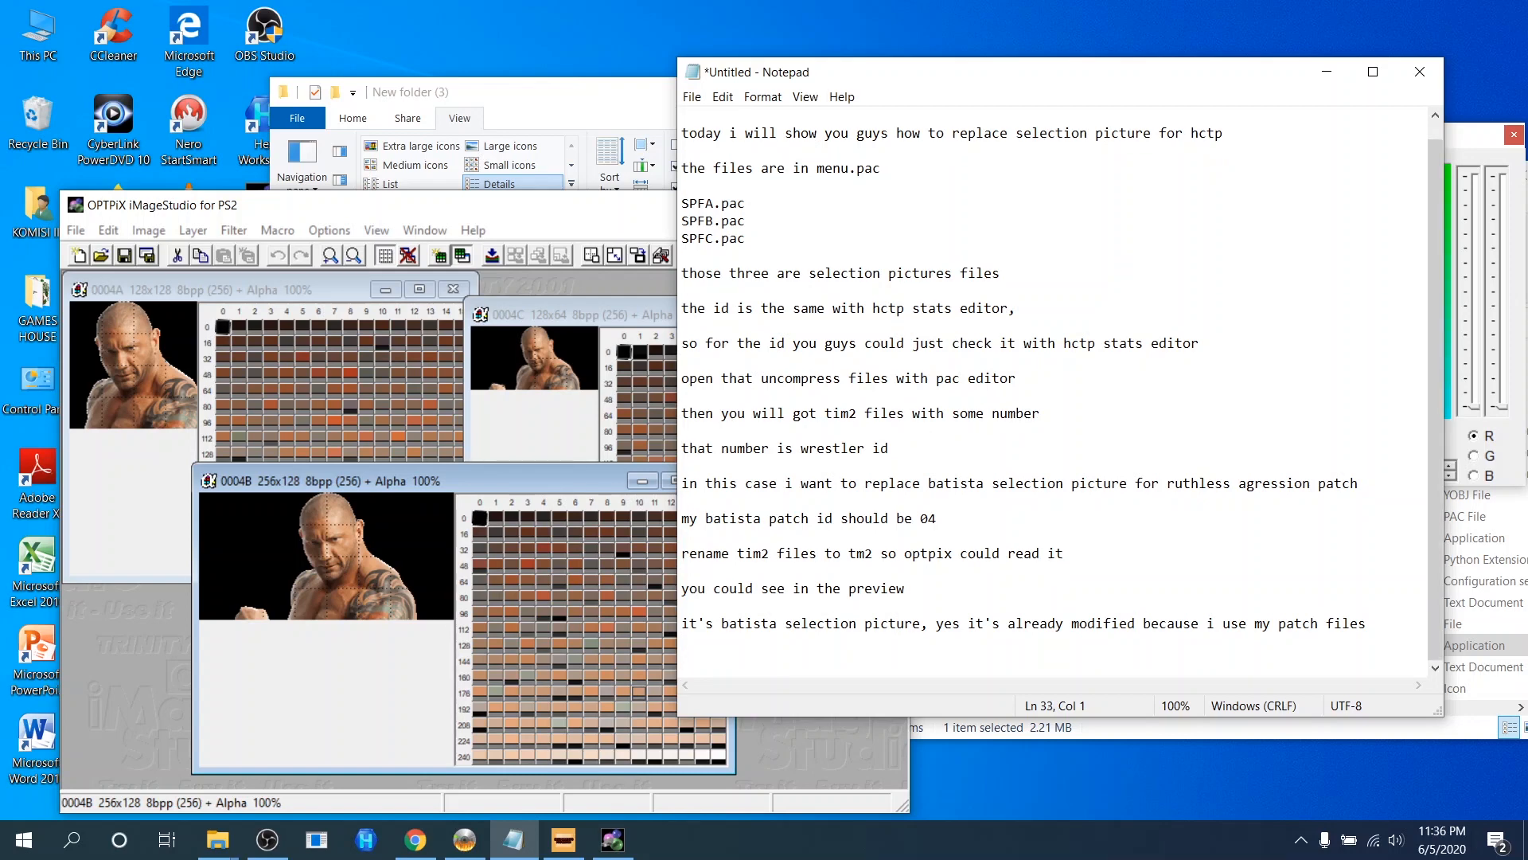
Switch to OPTPiX iMageStudio, begin saving the 0004A image and set its file type to PNG.
{"action": "left_click", "coordinate": [180, 357]}
{"action": "key", "text": "ctrl+s"}
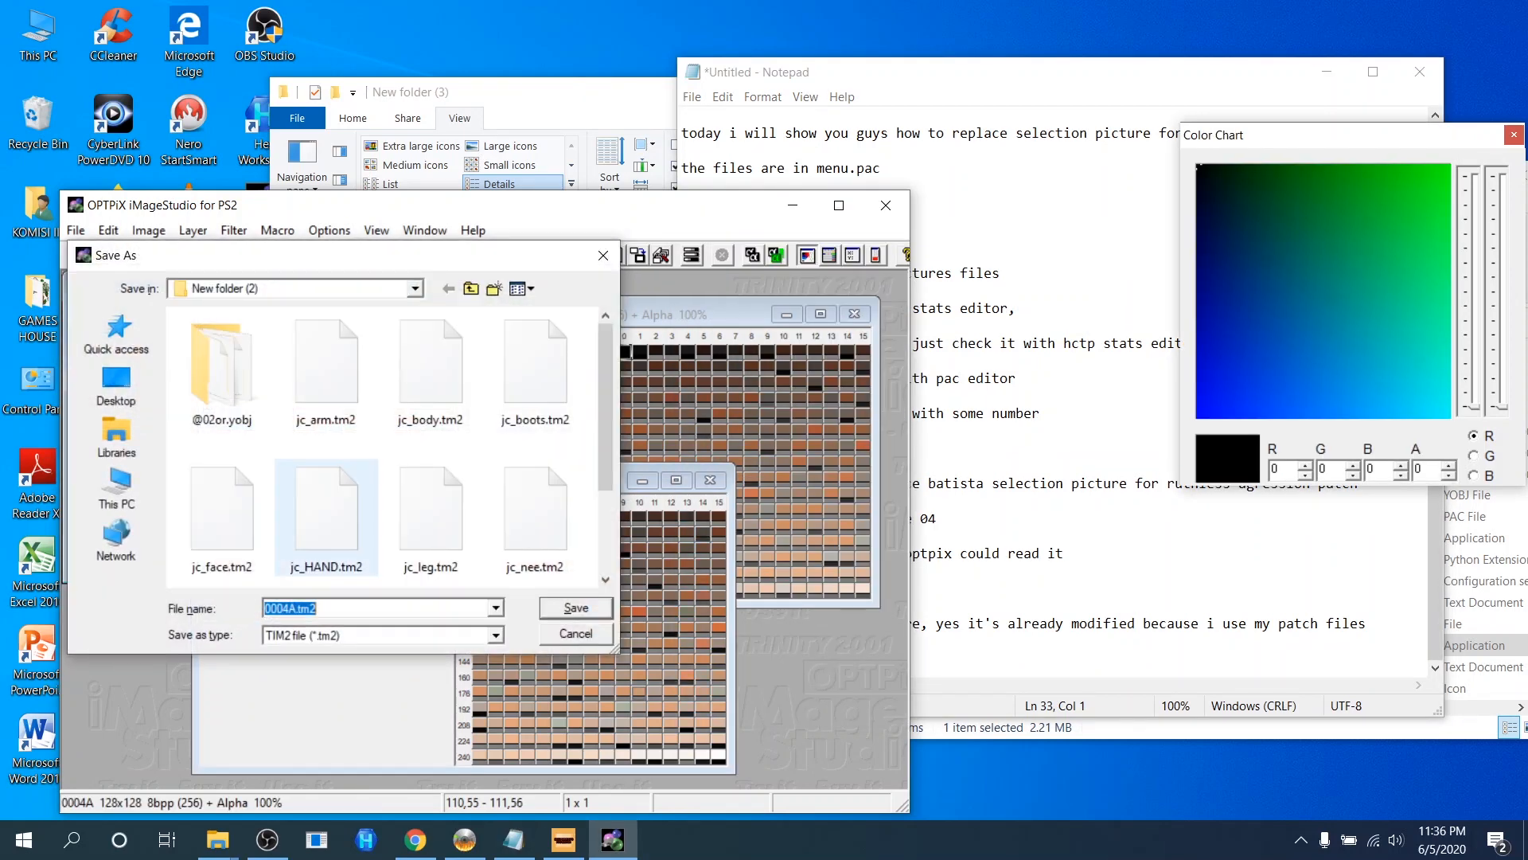
{"action": "left_click", "coordinate": [496, 635]}
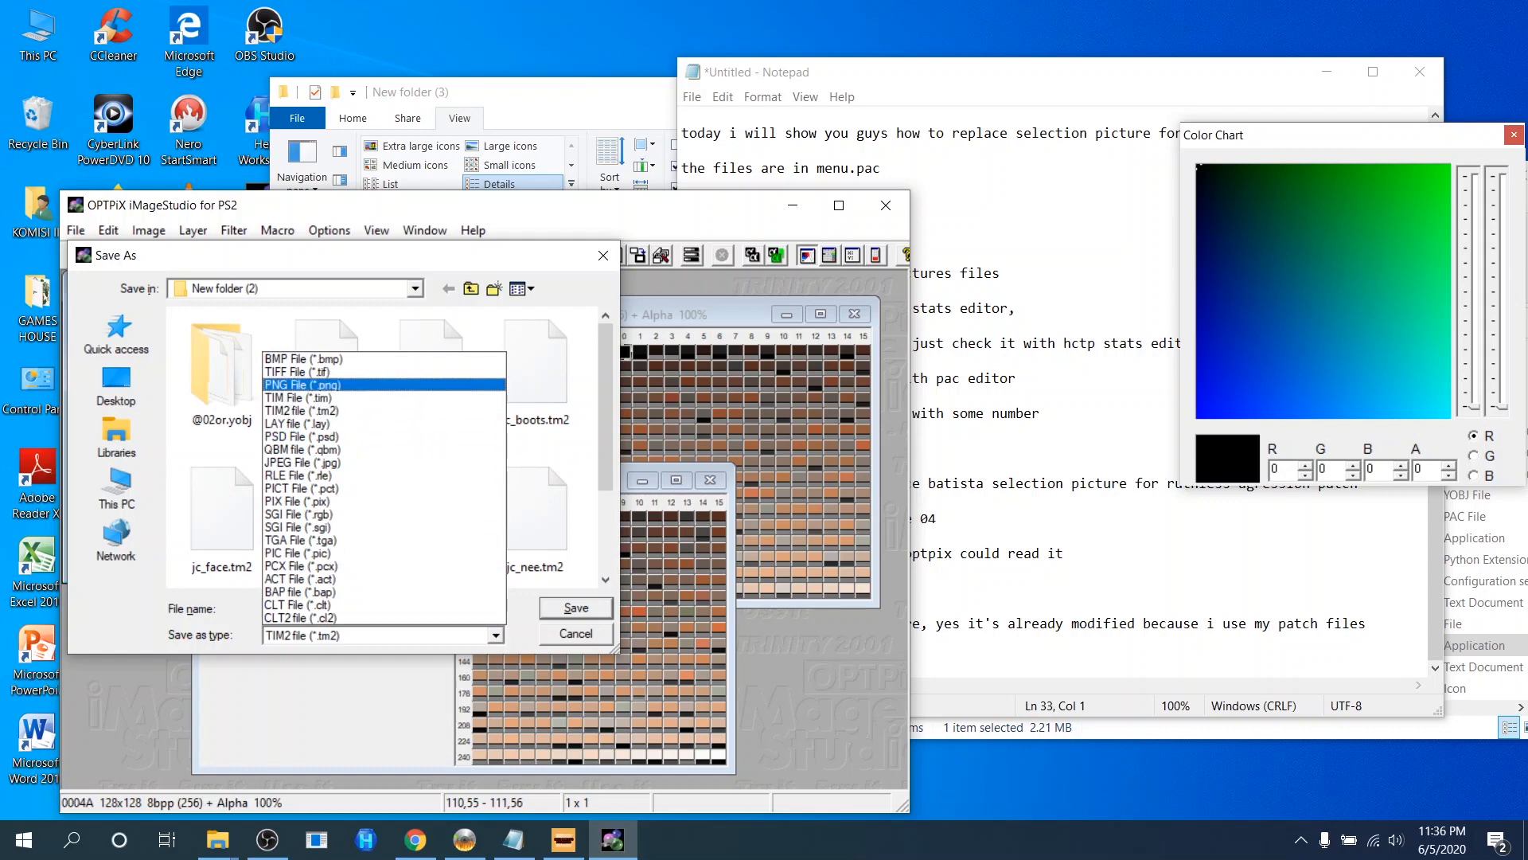
{"action": "left_click", "coordinate": [431, 384]}
Add the line "save as png" to the Notepad notes, followed by a blank line.
{"action": "left_click", "coordinate": [1035, 659]}
{"action": "type", "text": "s"}
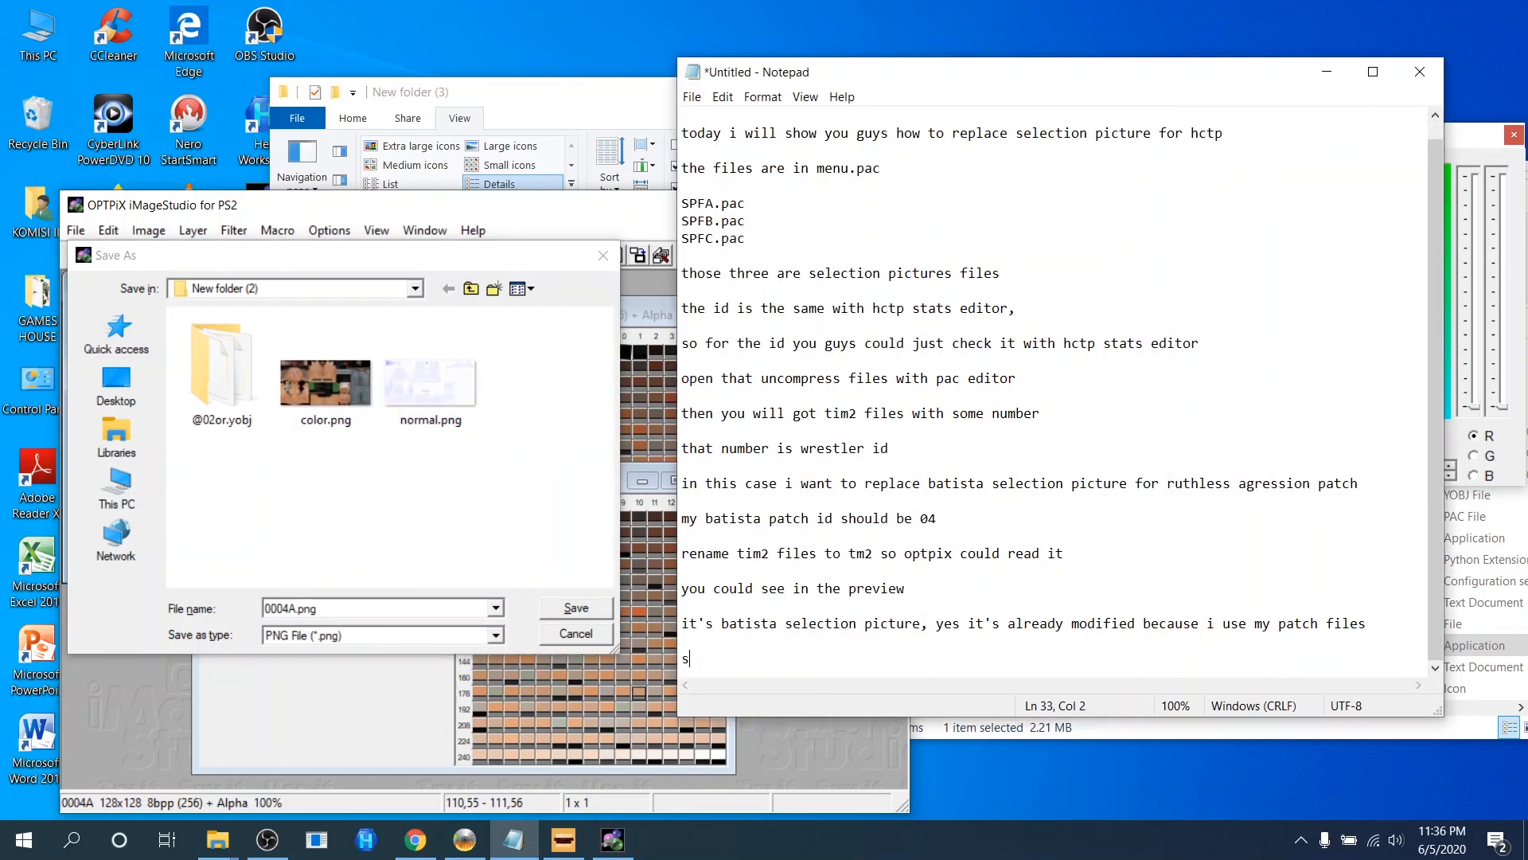
{"action": "type", "text": "ave as png"}
{"action": "key", "text": "Return"}
{"action": "key", "text": "Return"}
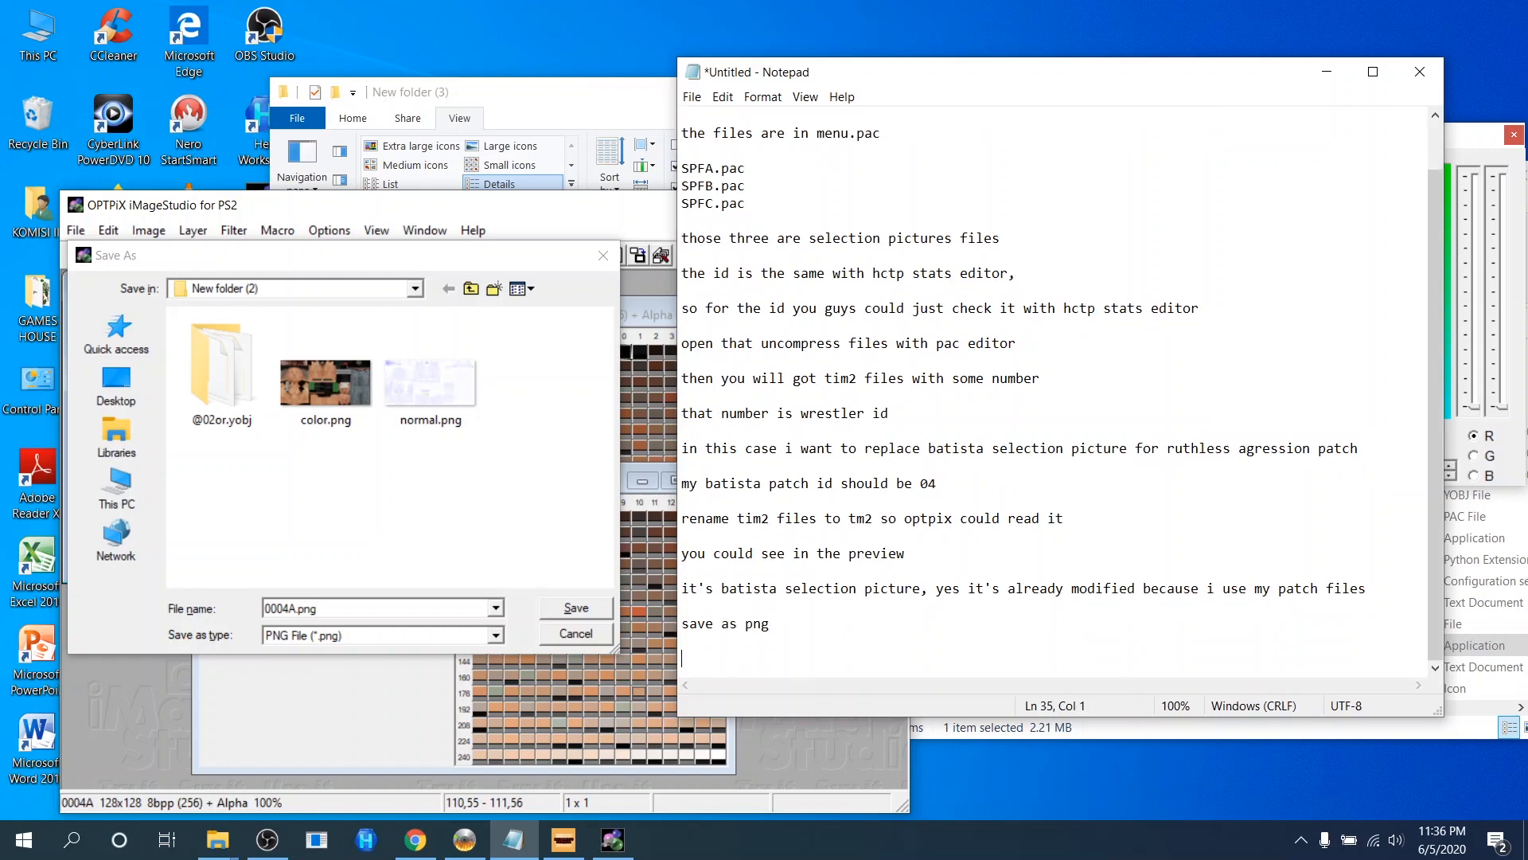
Back in OPTPiX, save the image as 0004A.png in New folder (3) under Paid-sculpted Mod, keeping the offered PNG options.
{"action": "left_click", "coordinate": [338, 289]}
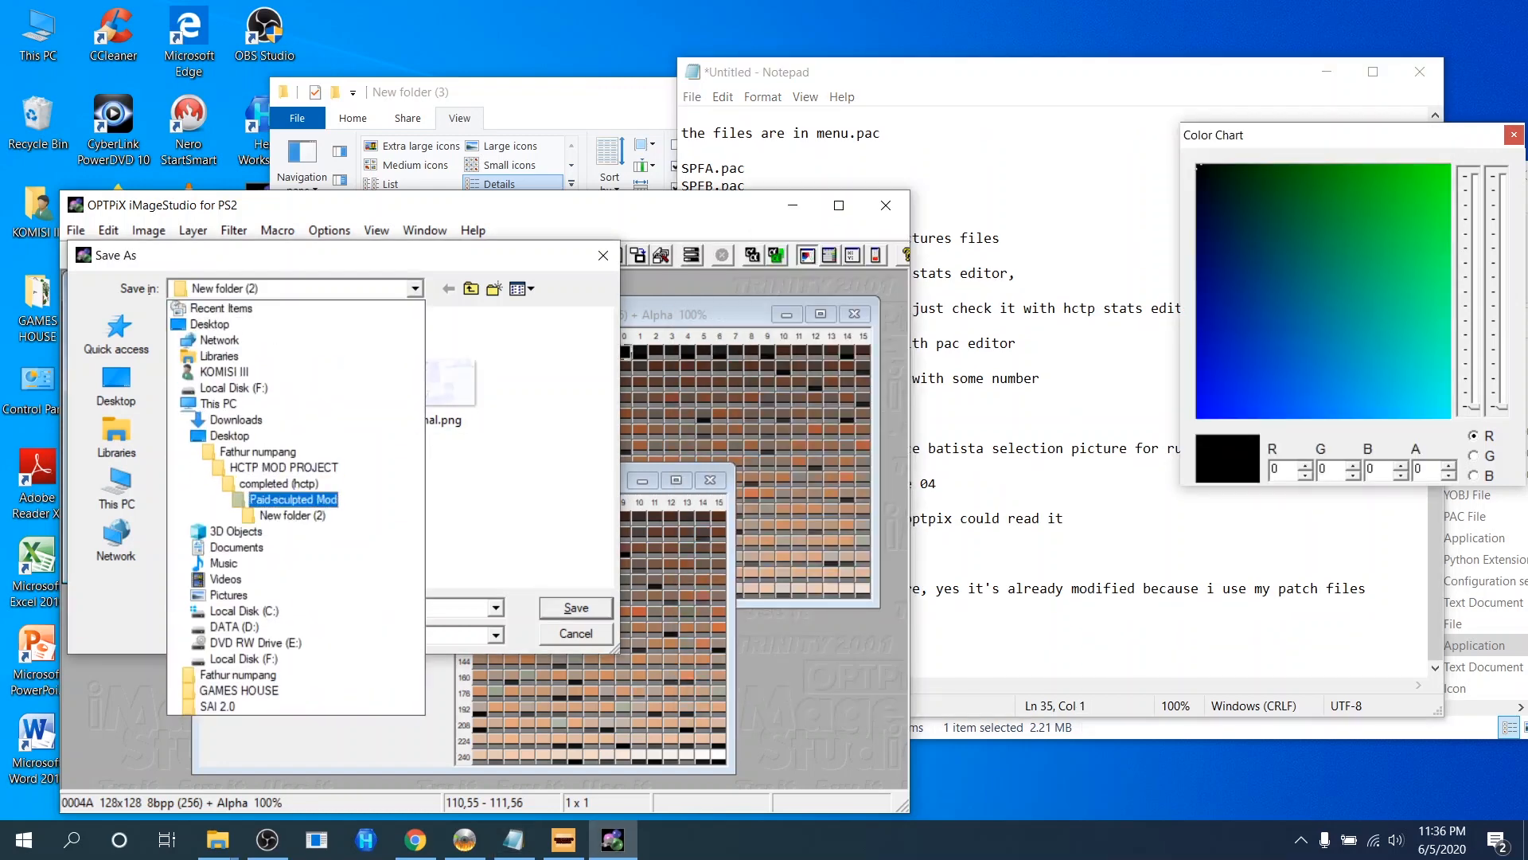
{"action": "left_click", "coordinate": [294, 499]}
{"action": "double_click", "coordinate": [229, 472]}
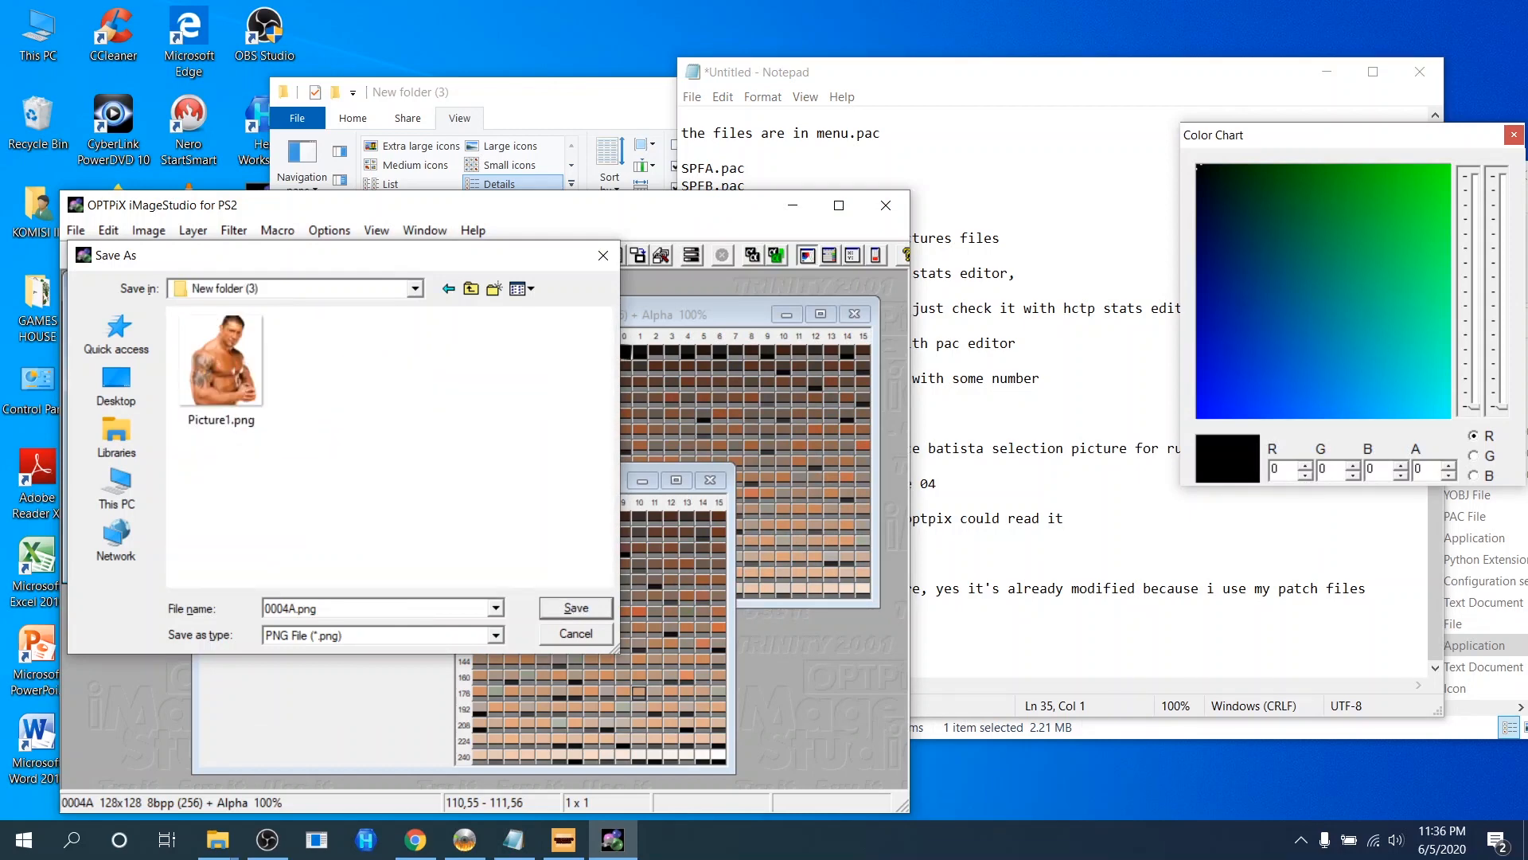
{"action": "left_click", "coordinate": [576, 609]}
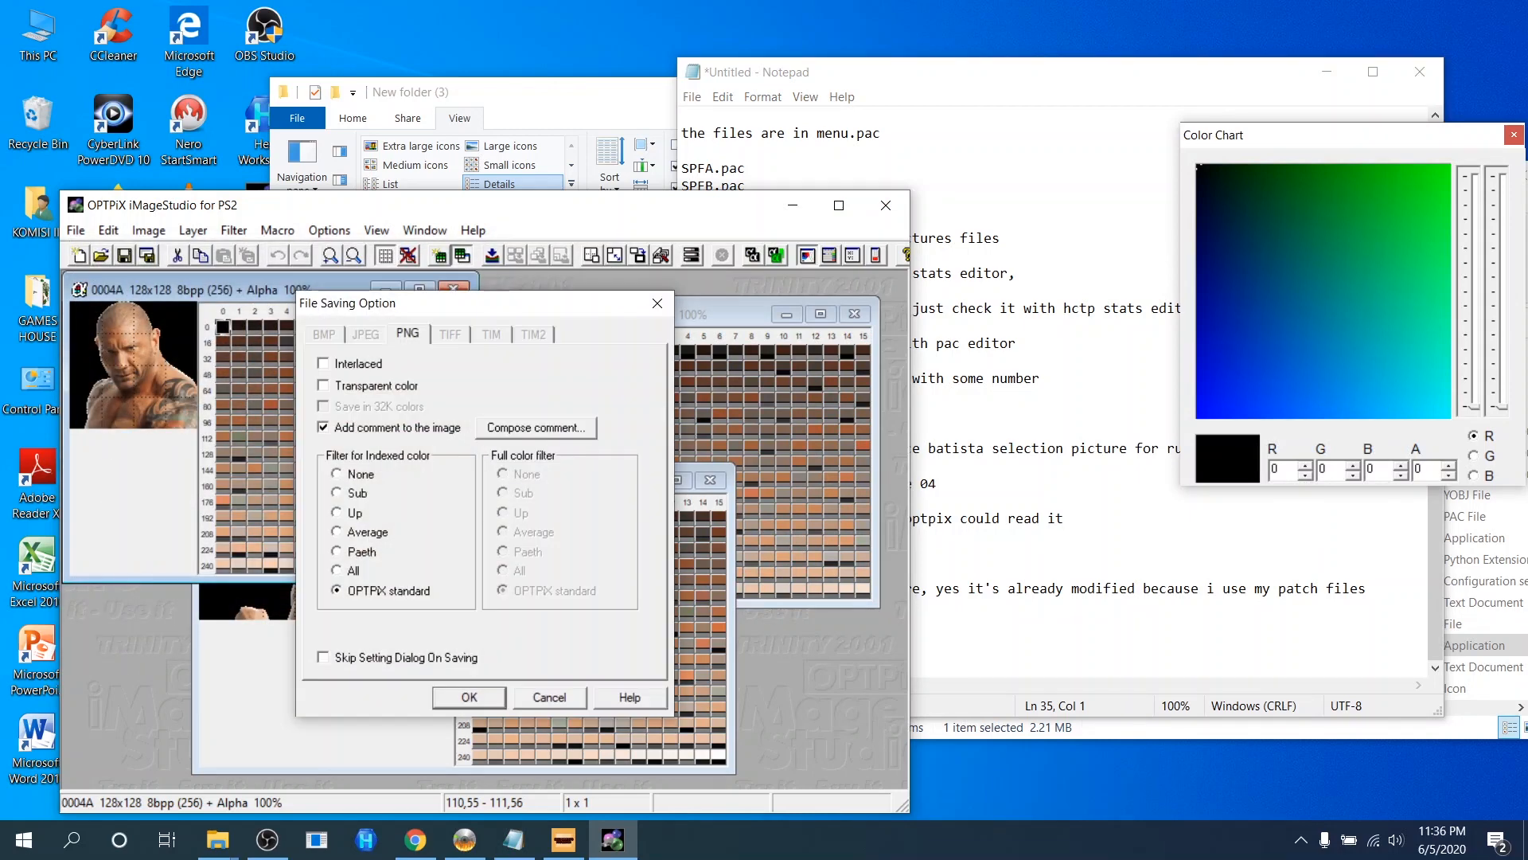
{"action": "left_click", "coordinate": [469, 697]}
Save the 0004B image as 0004B.png in New folder (3), keeping the offered PNG options.
{"action": "left_click", "coordinate": [358, 686]}
{"action": "key", "text": "ctrl+s"}
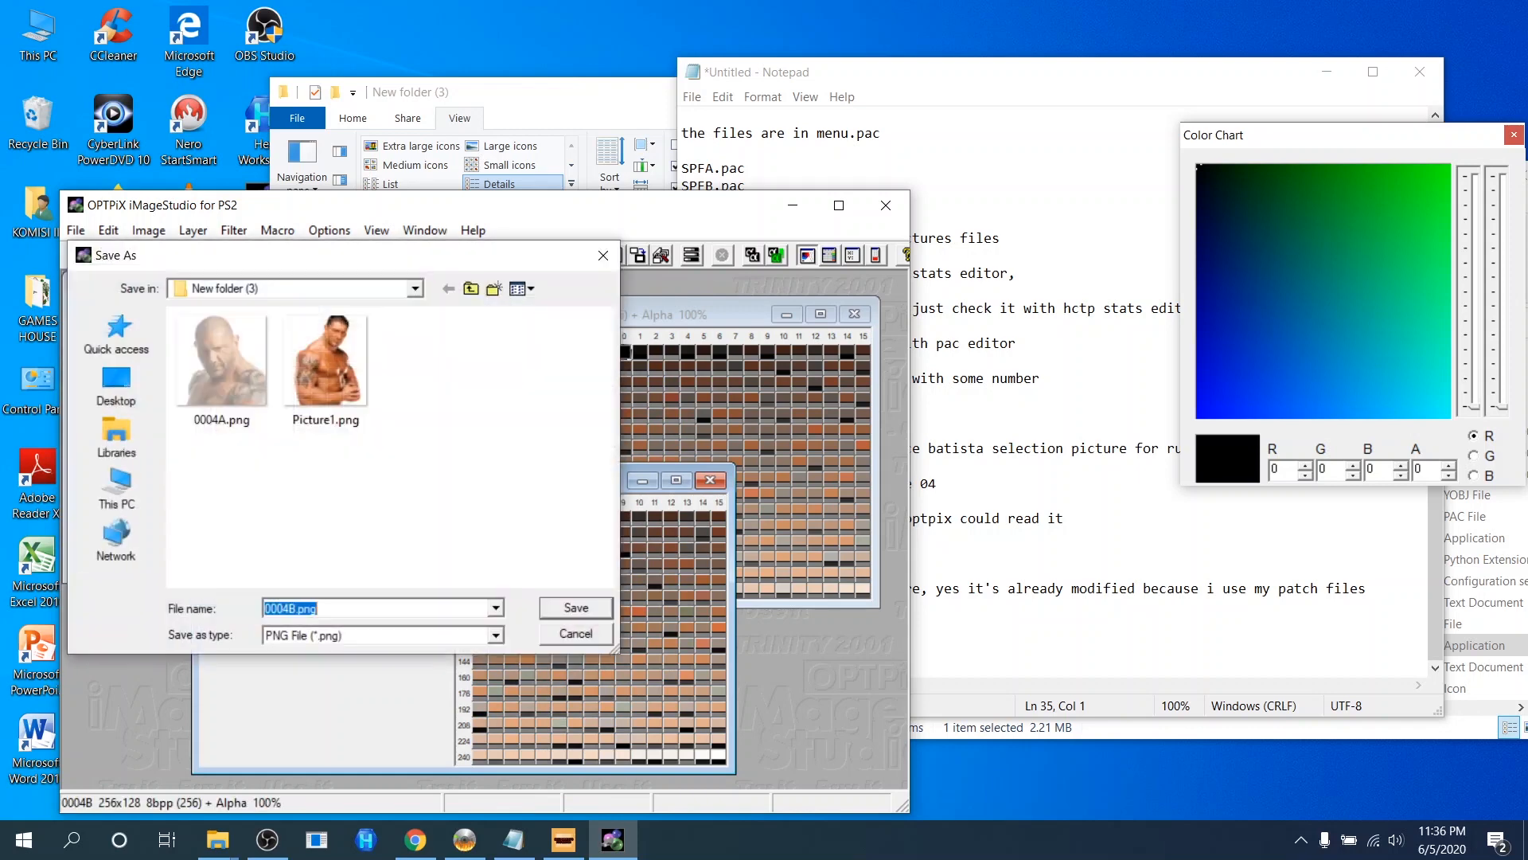
{"action": "key", "text": "Return"}
{"action": "key", "text": "Return"}
Add the note "btw B and C are literally the same so you could just resize B (256x128) to 128x64" in Notepad, followed by a blank line.
{"action": "left_click", "coordinate": [1034, 642]}
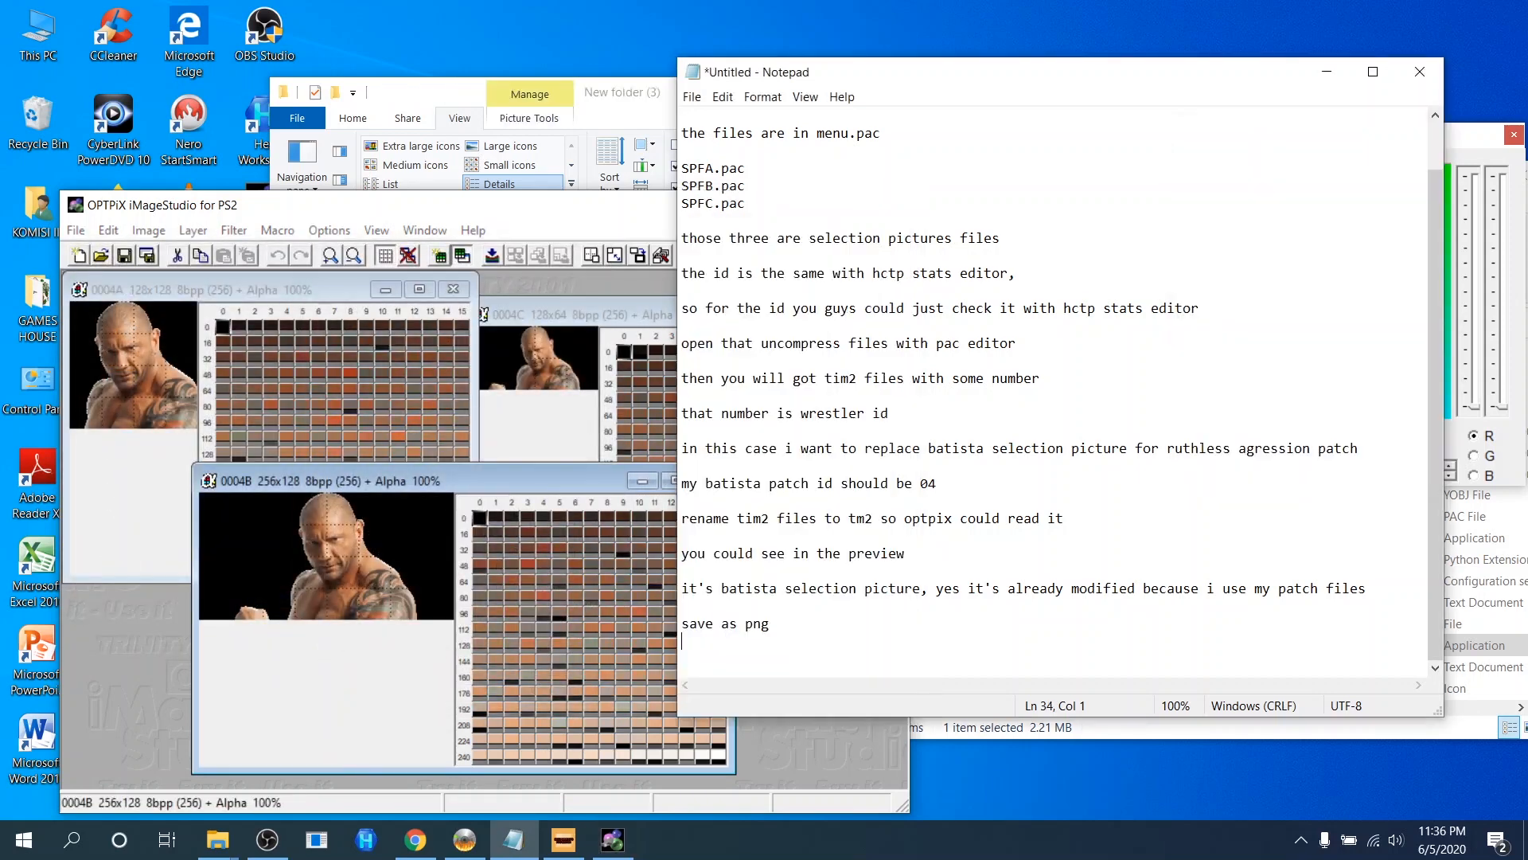
{"action": "key", "text": "Return"}
{"action": "type", "text": "btw B and C a"}
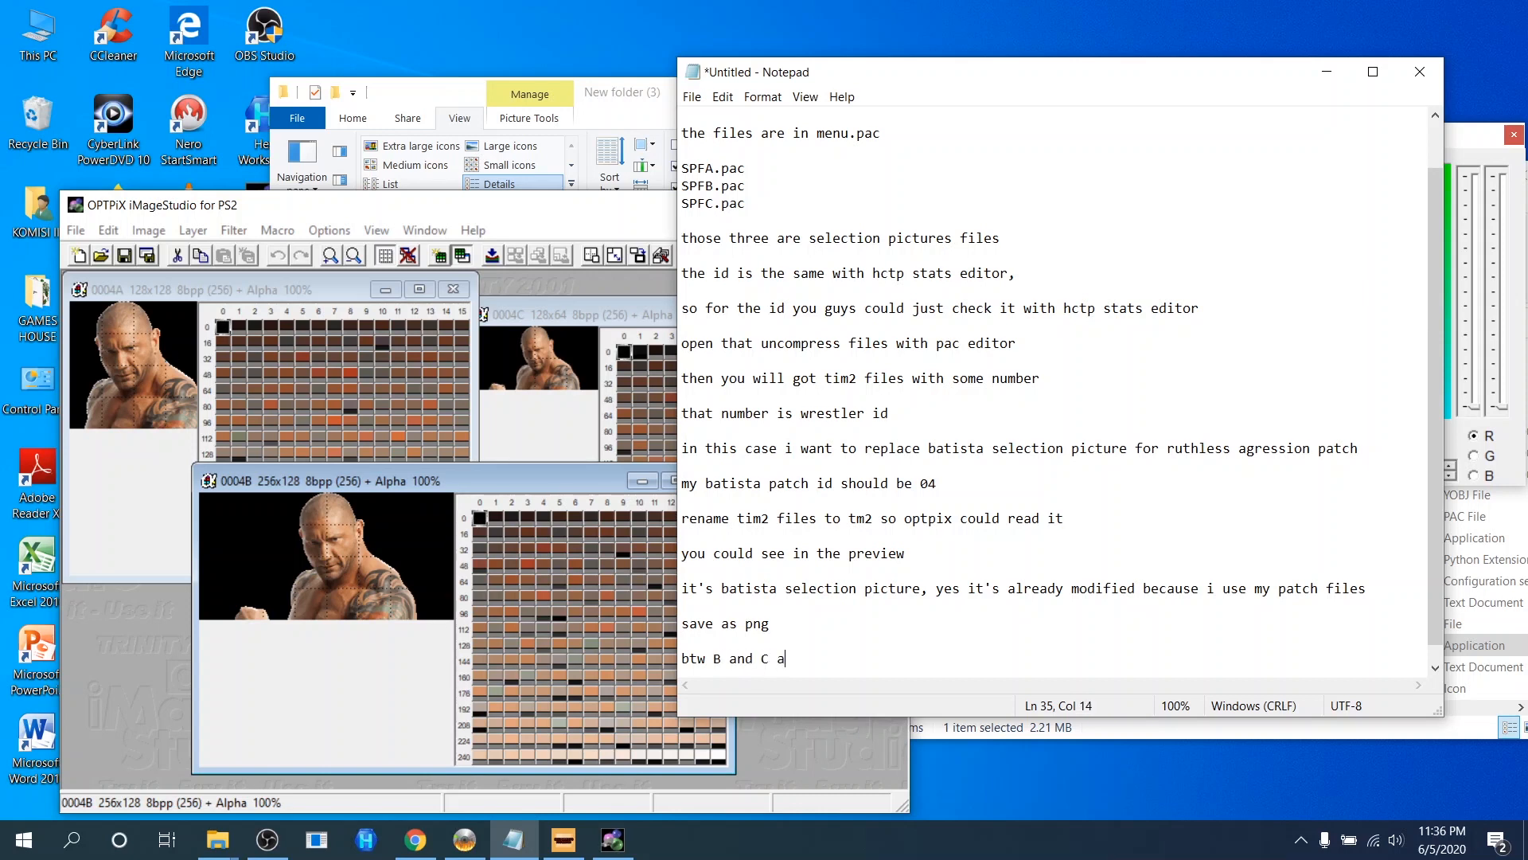
{"action": "type", "text": "re literally the same"}
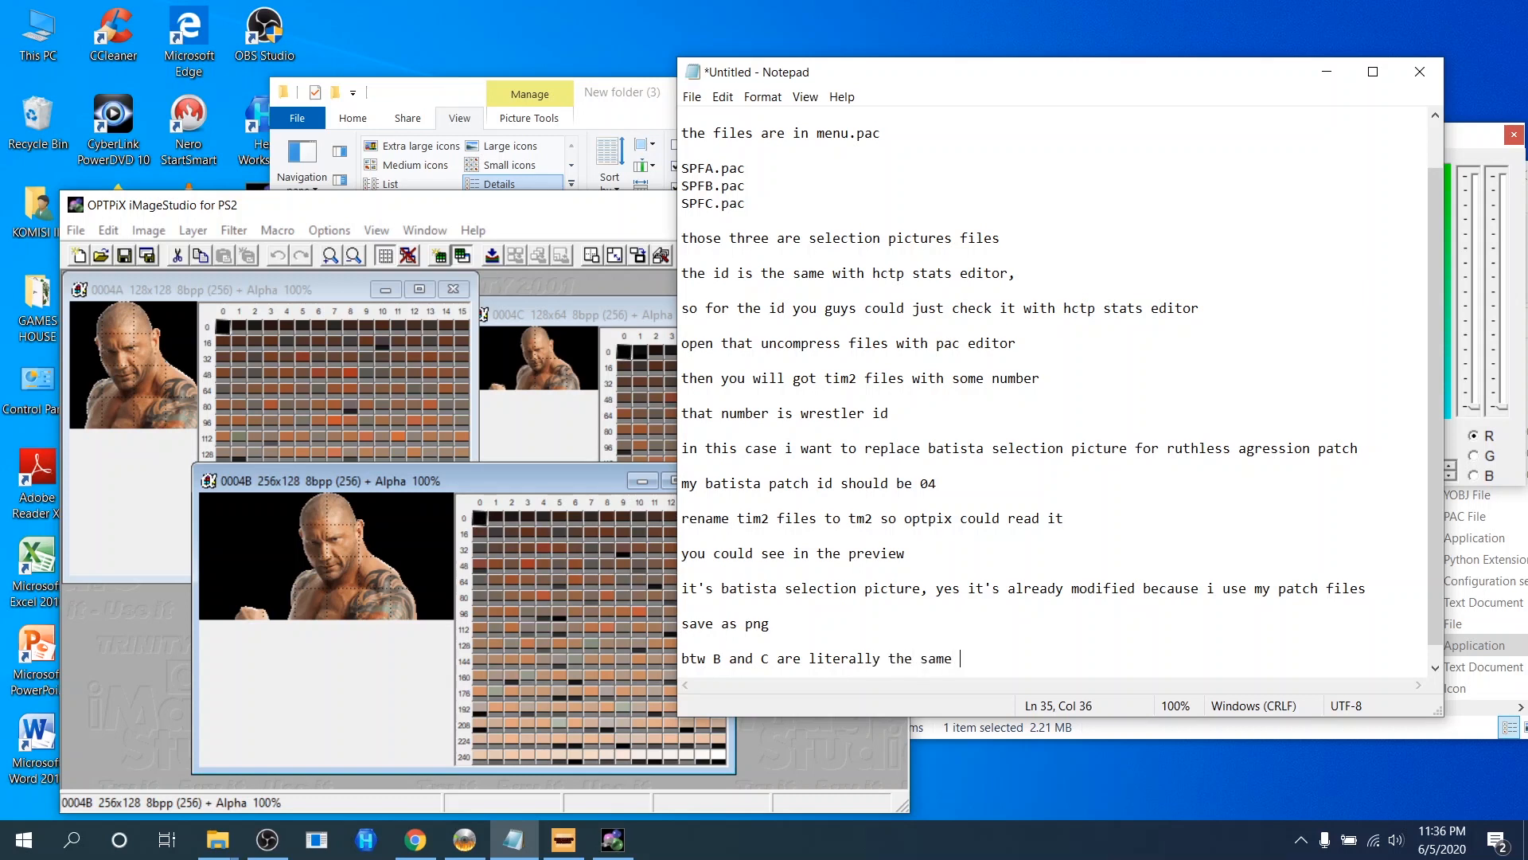
{"action": "type", "text": " so you ju"}
{"action": "key", "text": "BackSpace"}
{"action": "key", "text": "BackSpace"}
{"action": "type", "text": "could j"}
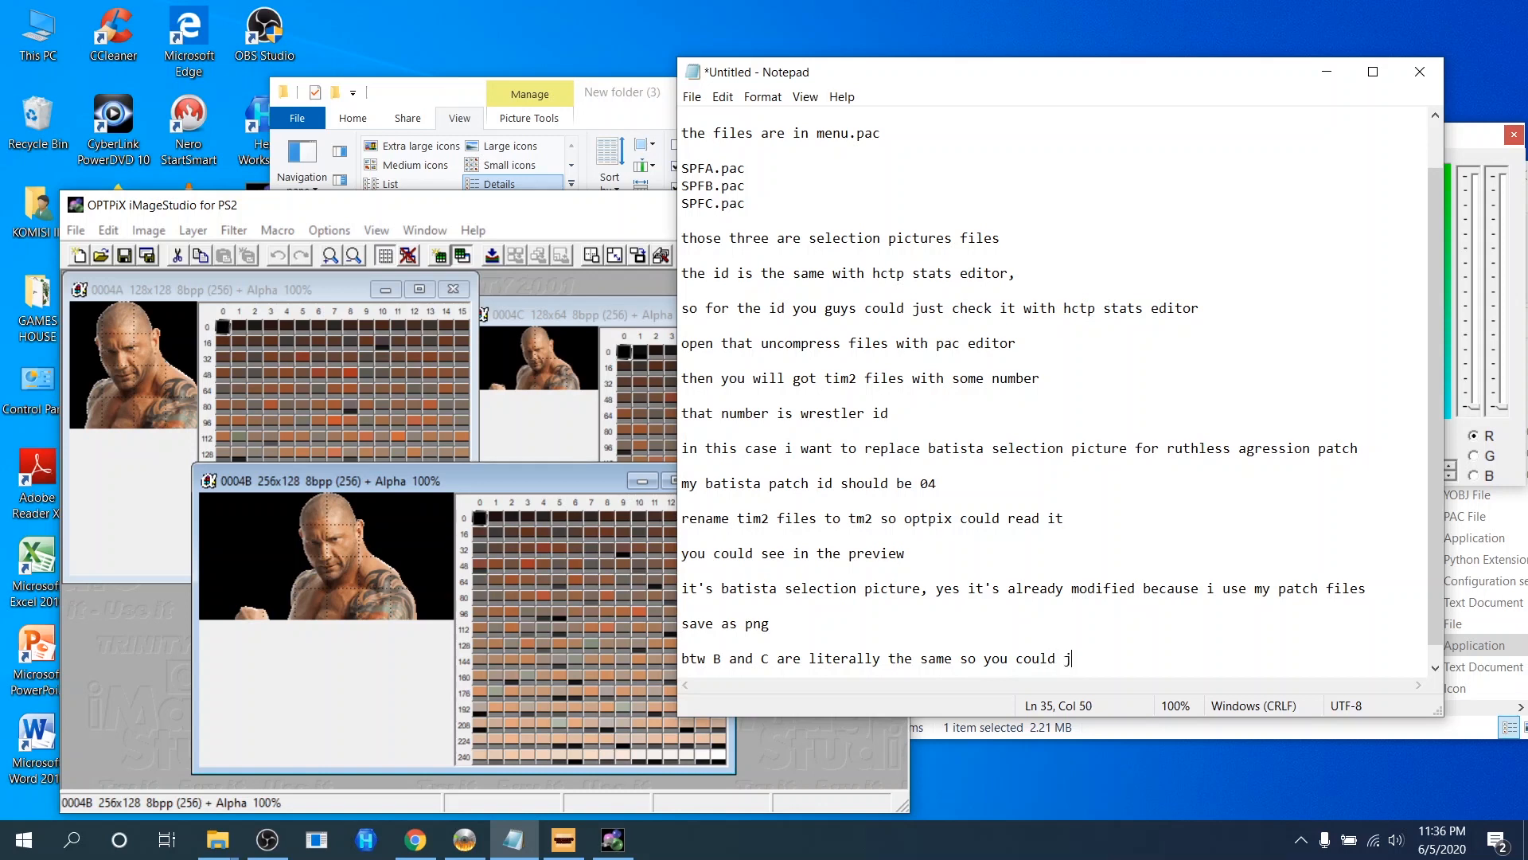
{"action": "type", "text": "ust resize B "}
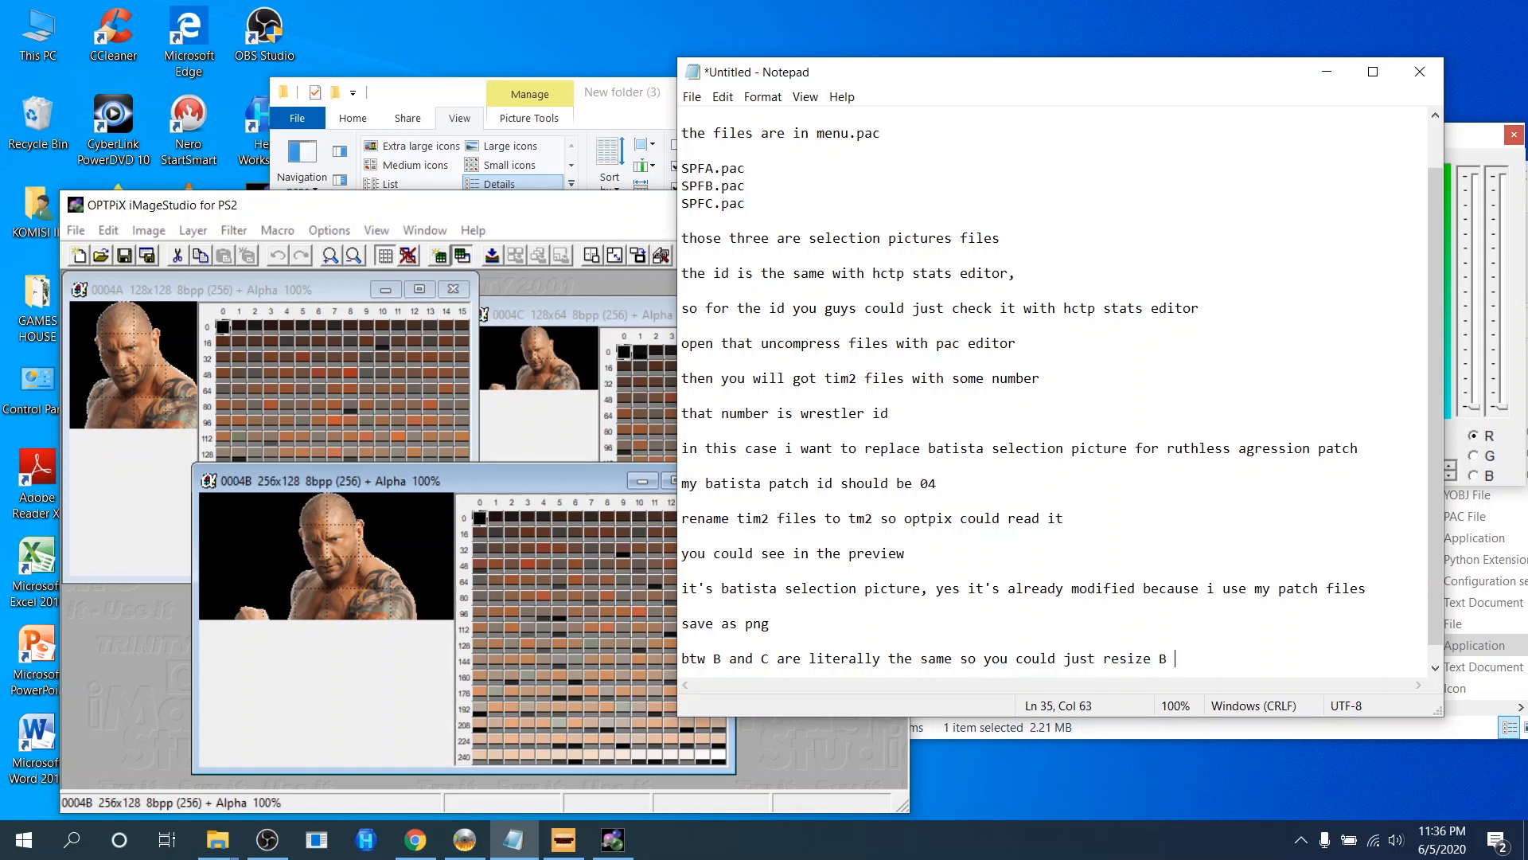
{"action": "type", "text": "to"}
{"action": "key", "text": "BackSpace"}
{"action": "key", "text": "BackSpace"}
{"action": "type", "text": "(256x128) to 12"}
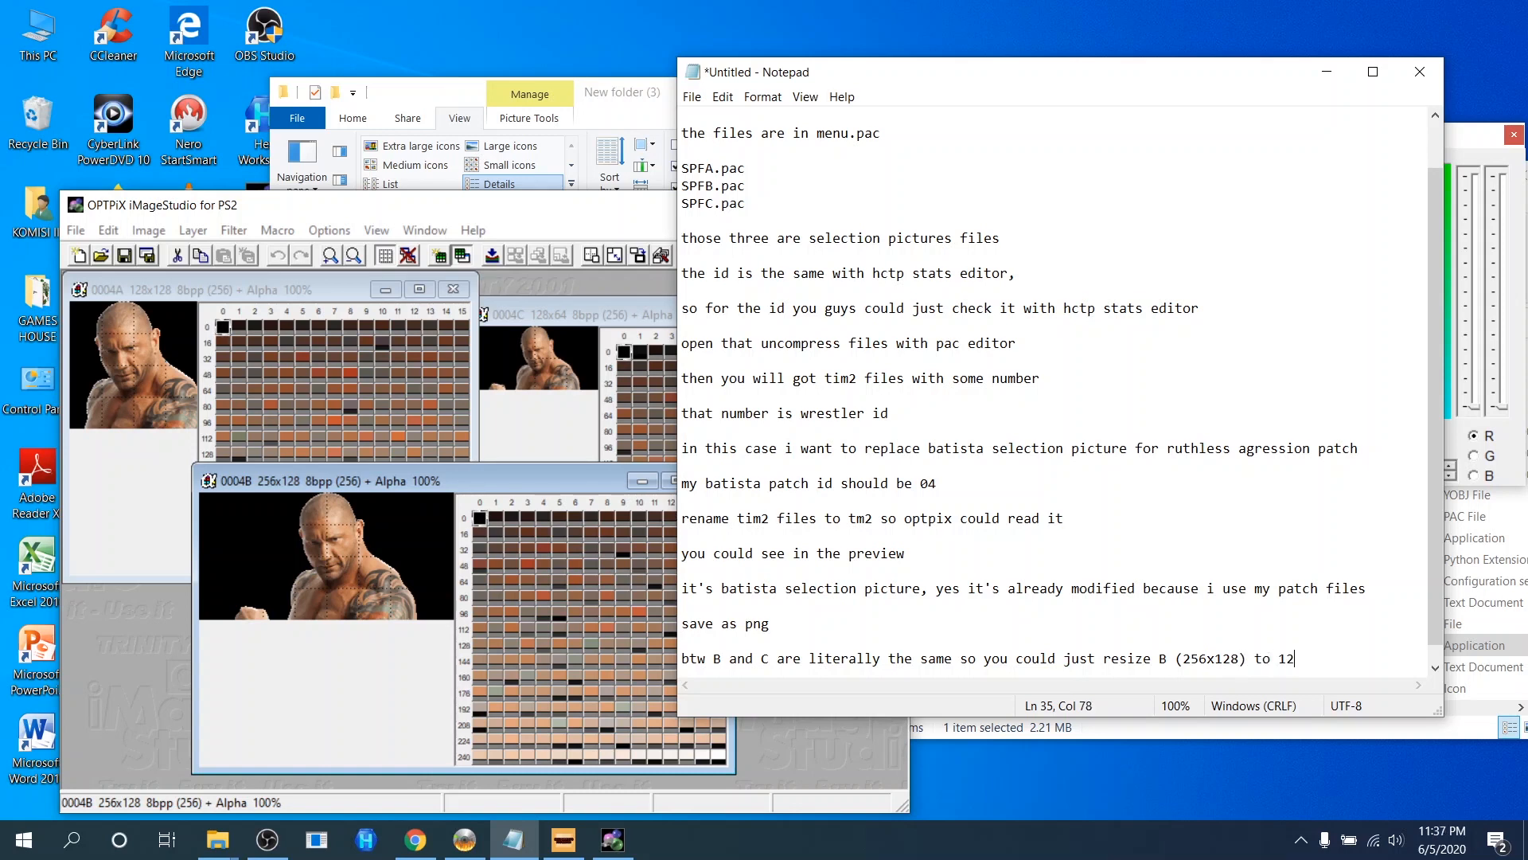
{"action": "type", "text": "8x64"}
{"action": "key", "text": "Return"}
{"action": "key", "text": "Return"}
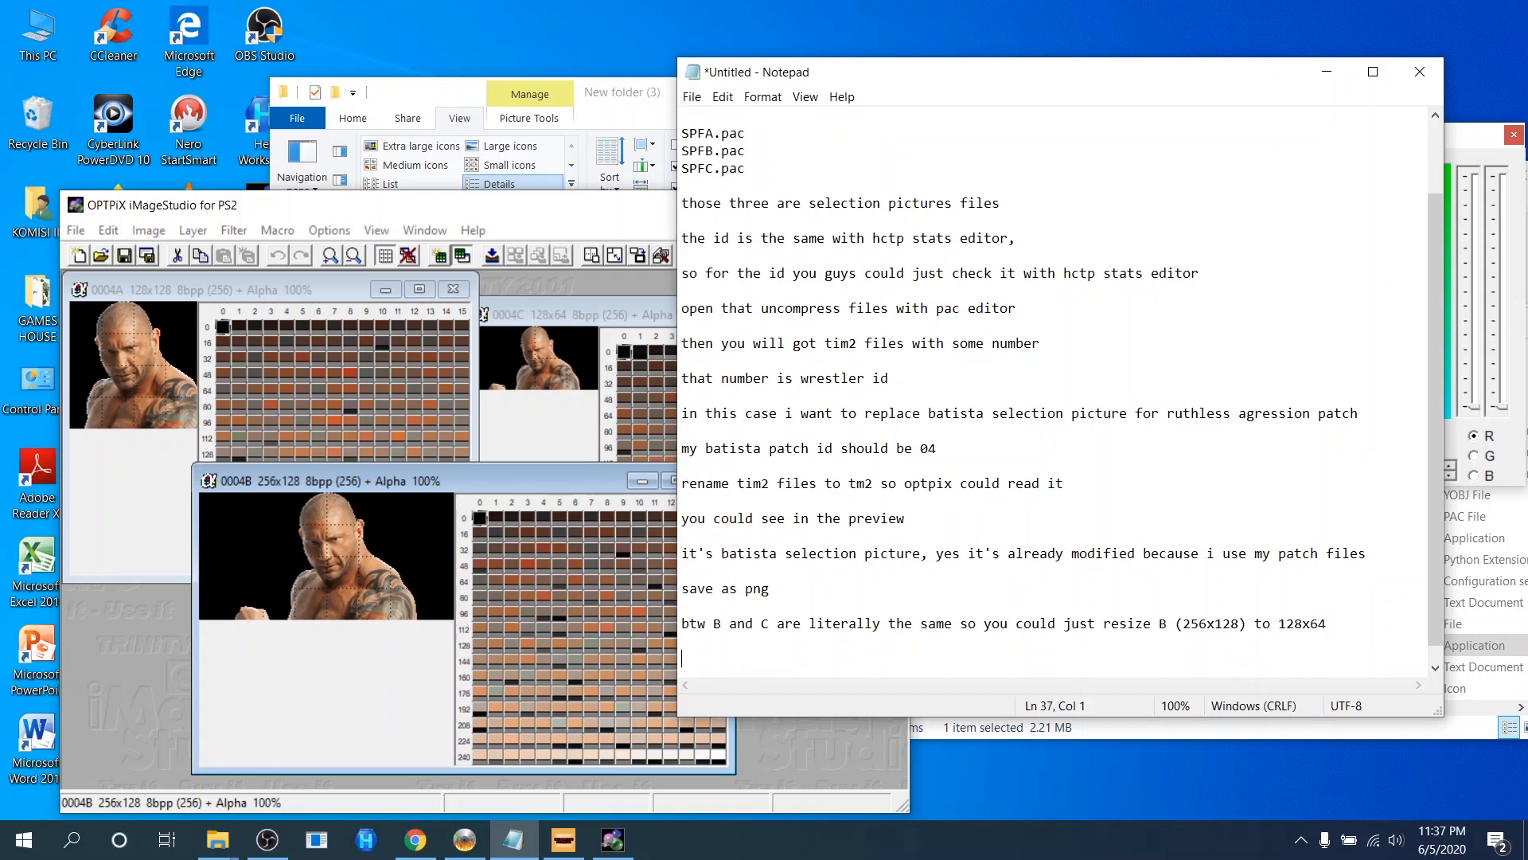
Switch to PaintTool SAI, open 0004A.png, 0004B.png and Picture1.png from New folder (3), and select the figure in Picture1.png.
{"action": "left_click", "coordinate": [317, 839]}
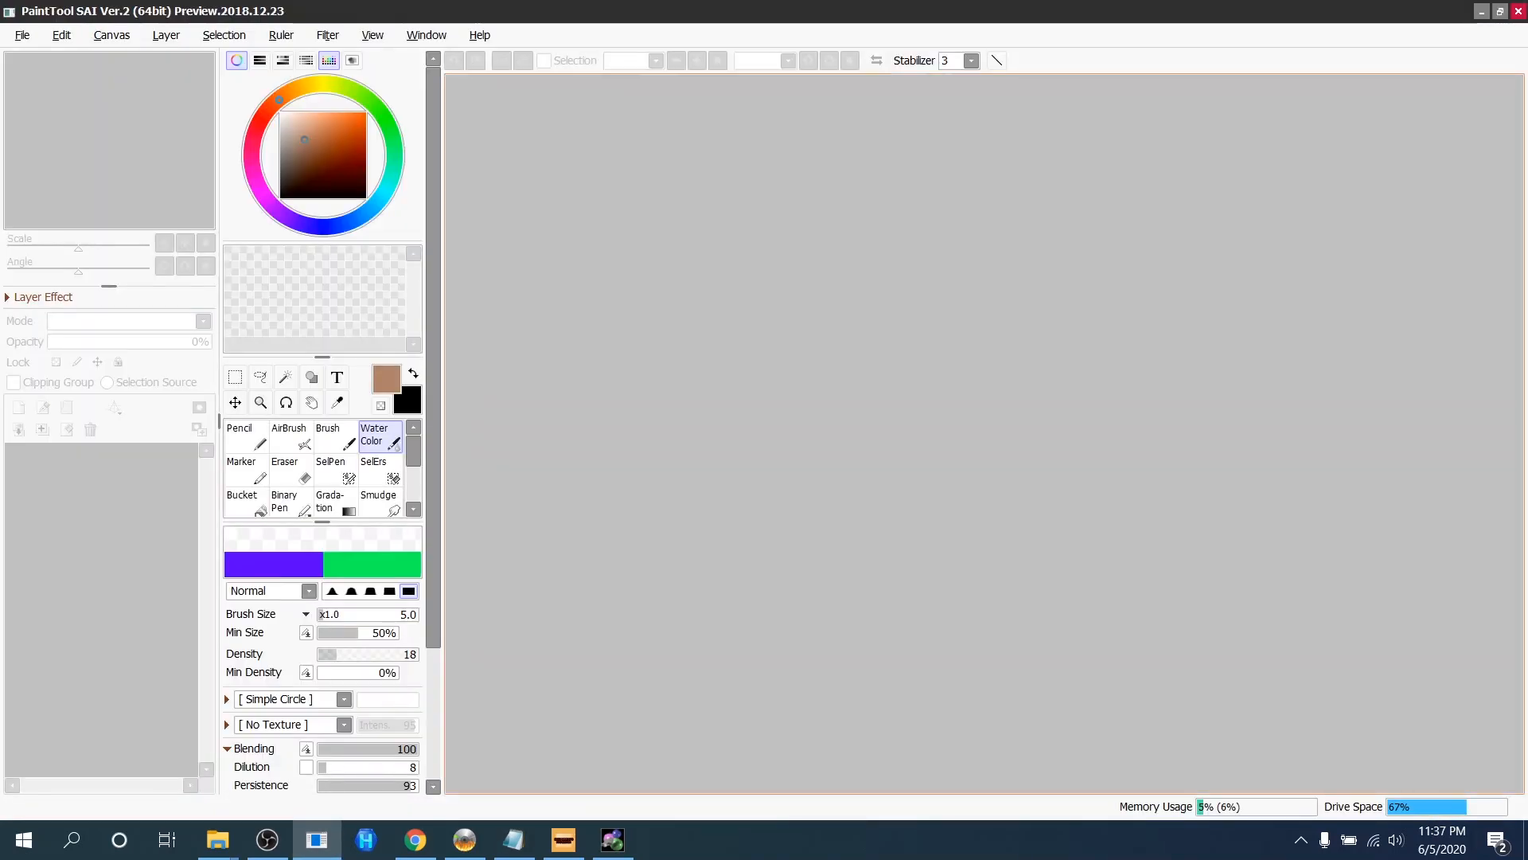
{"action": "key", "text": "ctrl+o"}
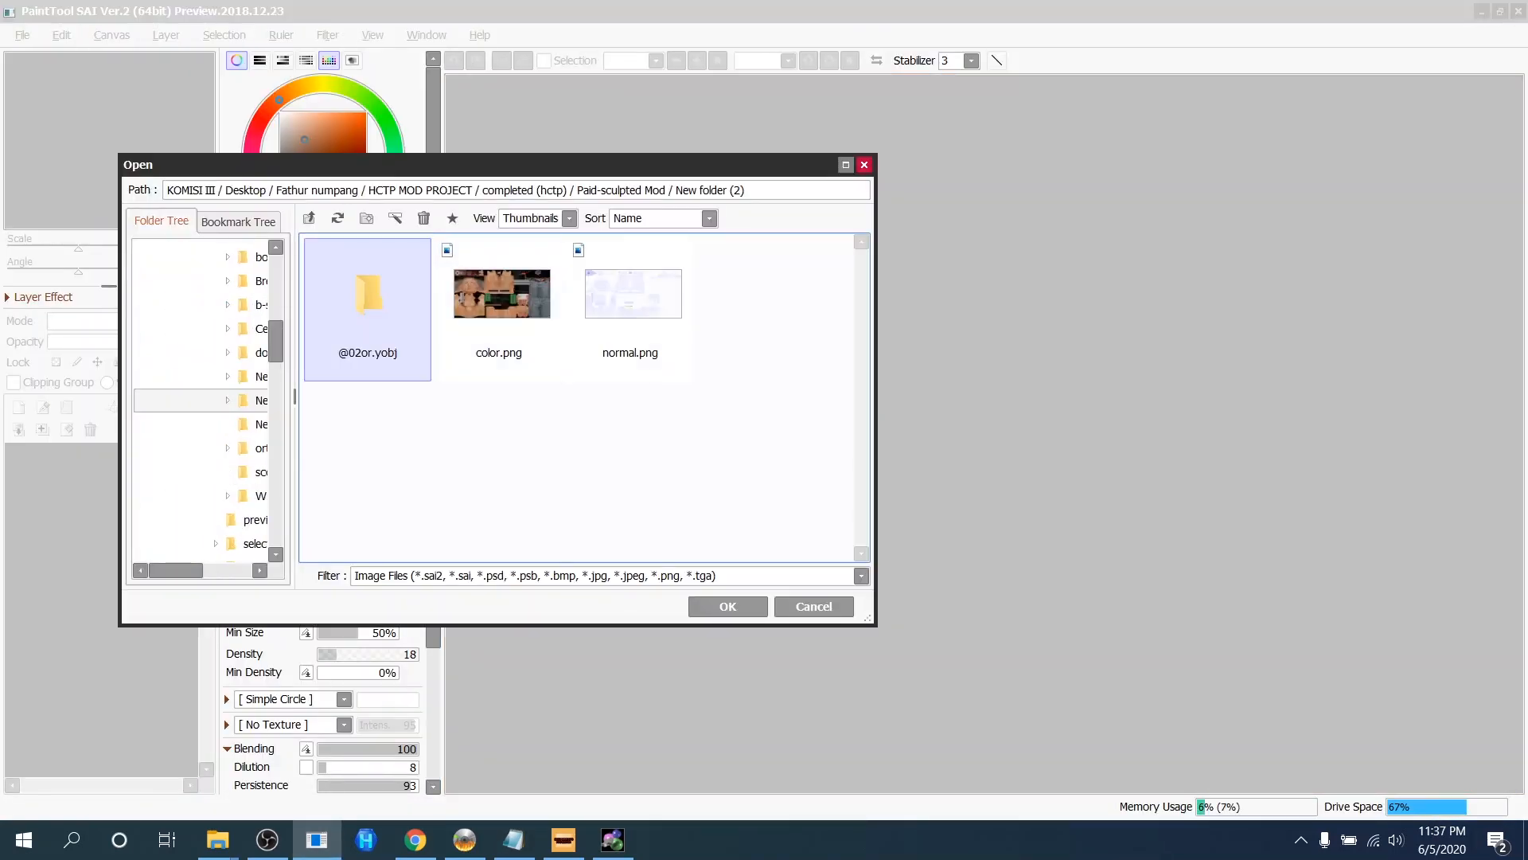
{"action": "left_click", "coordinate": [256, 424]}
{"action": "left_click", "coordinate": [367, 295]}
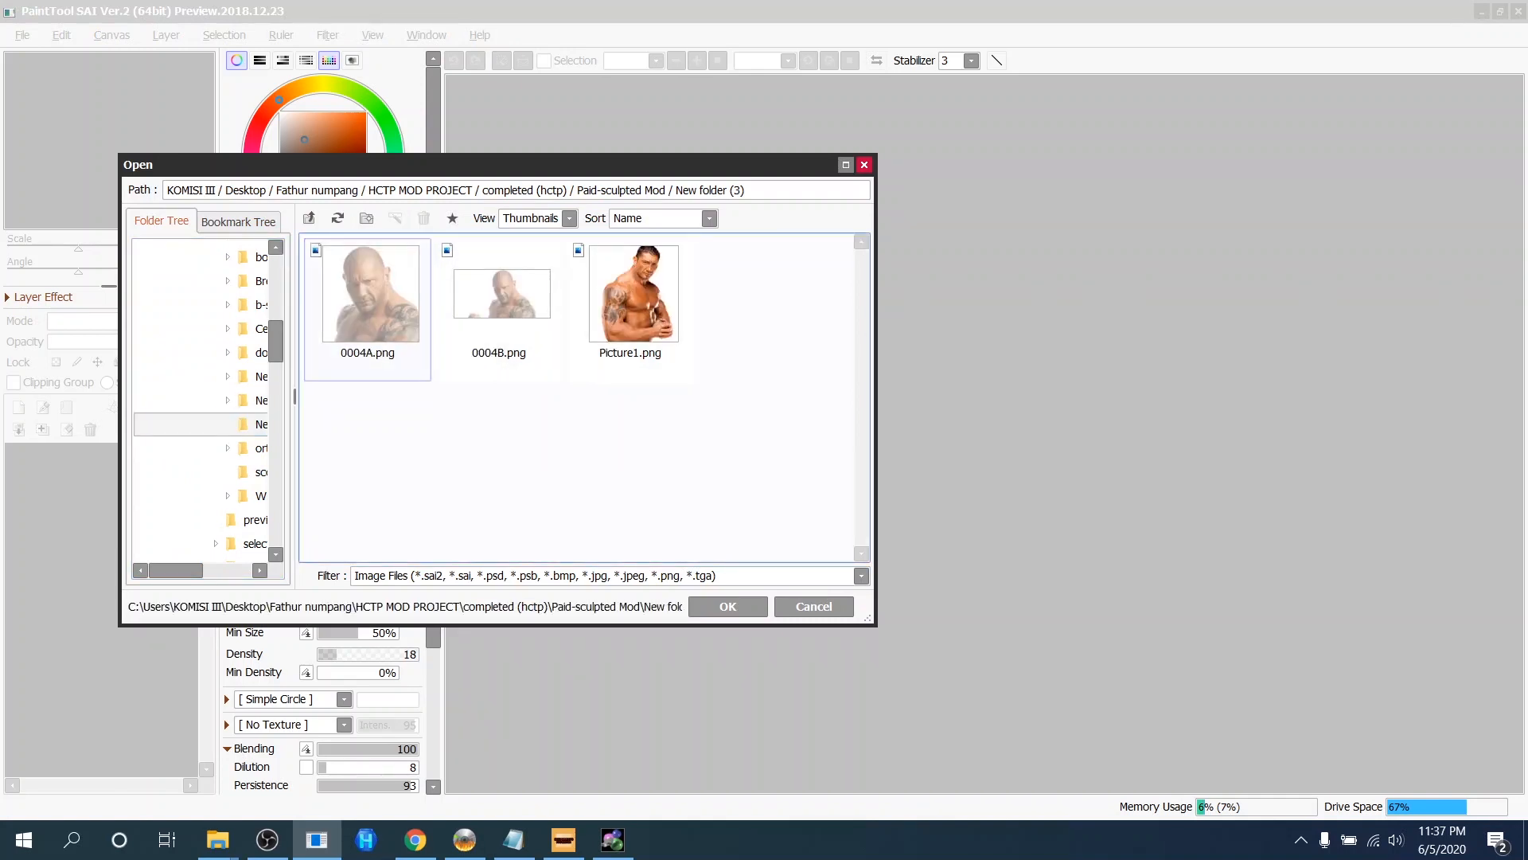
{"action": "key", "text": "ctrl+a"}
{"action": "key", "text": "Return"}
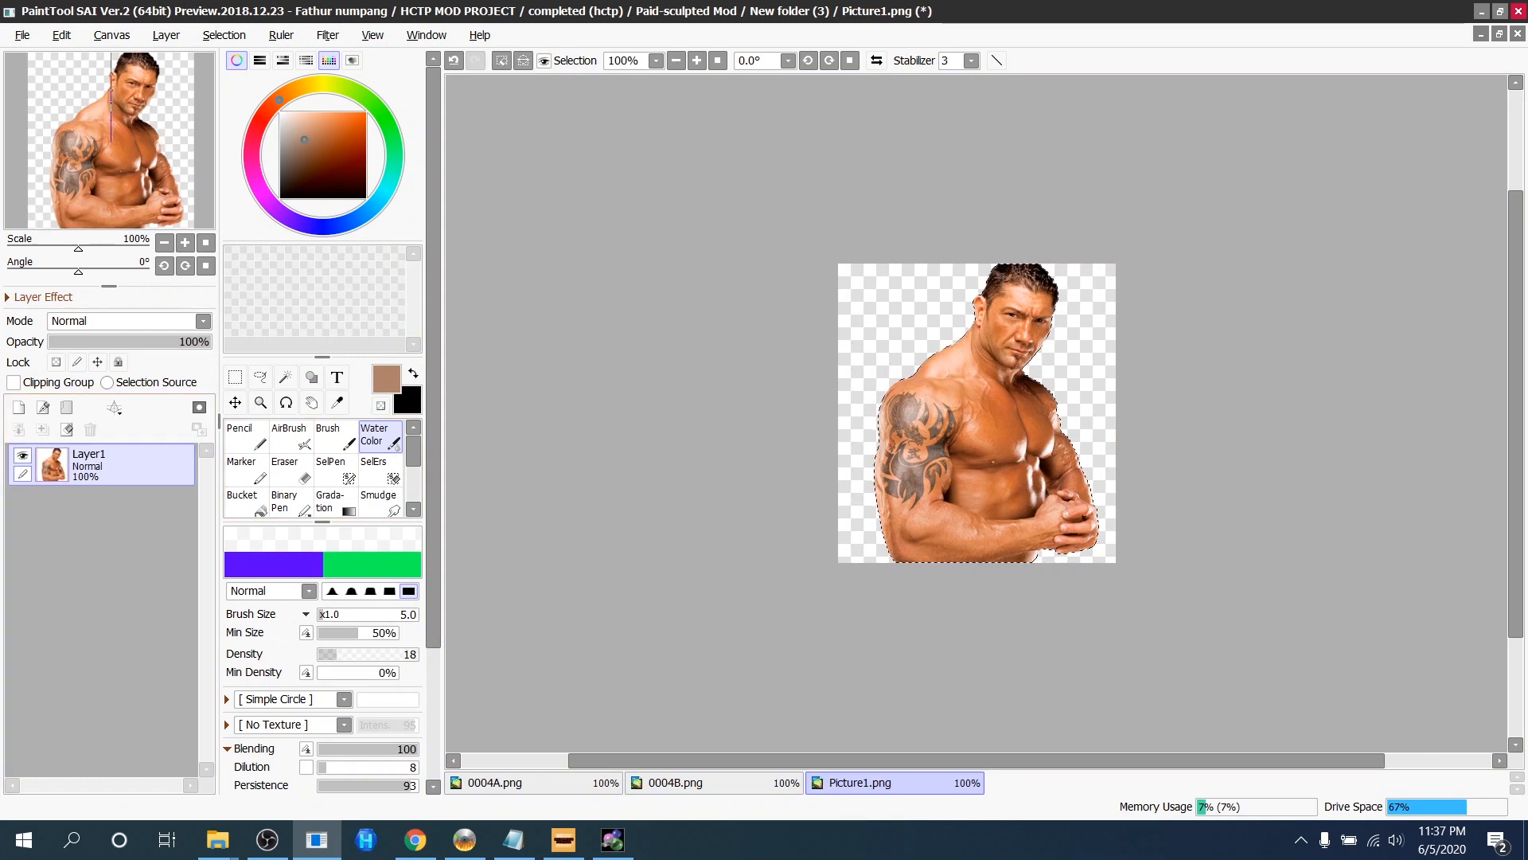
Add the Notepad line "you could got every wrestler render on google or you could just made it yourself with screenshot", followed by a blank line.
{"action": "key", "text": "alt+Tab"}
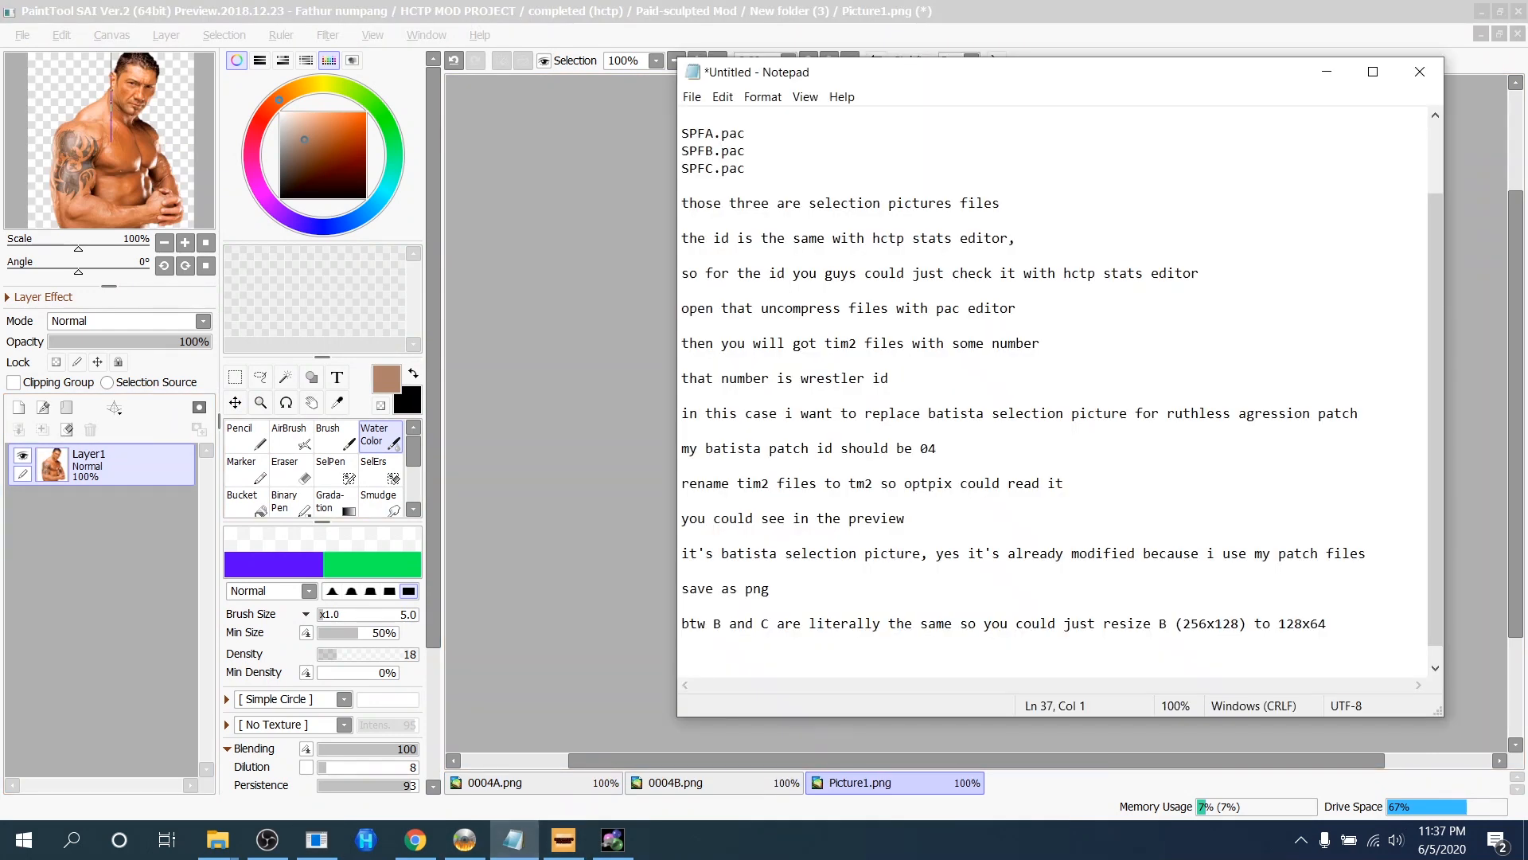
{"action": "type", "text": "you could got every wrestler "}
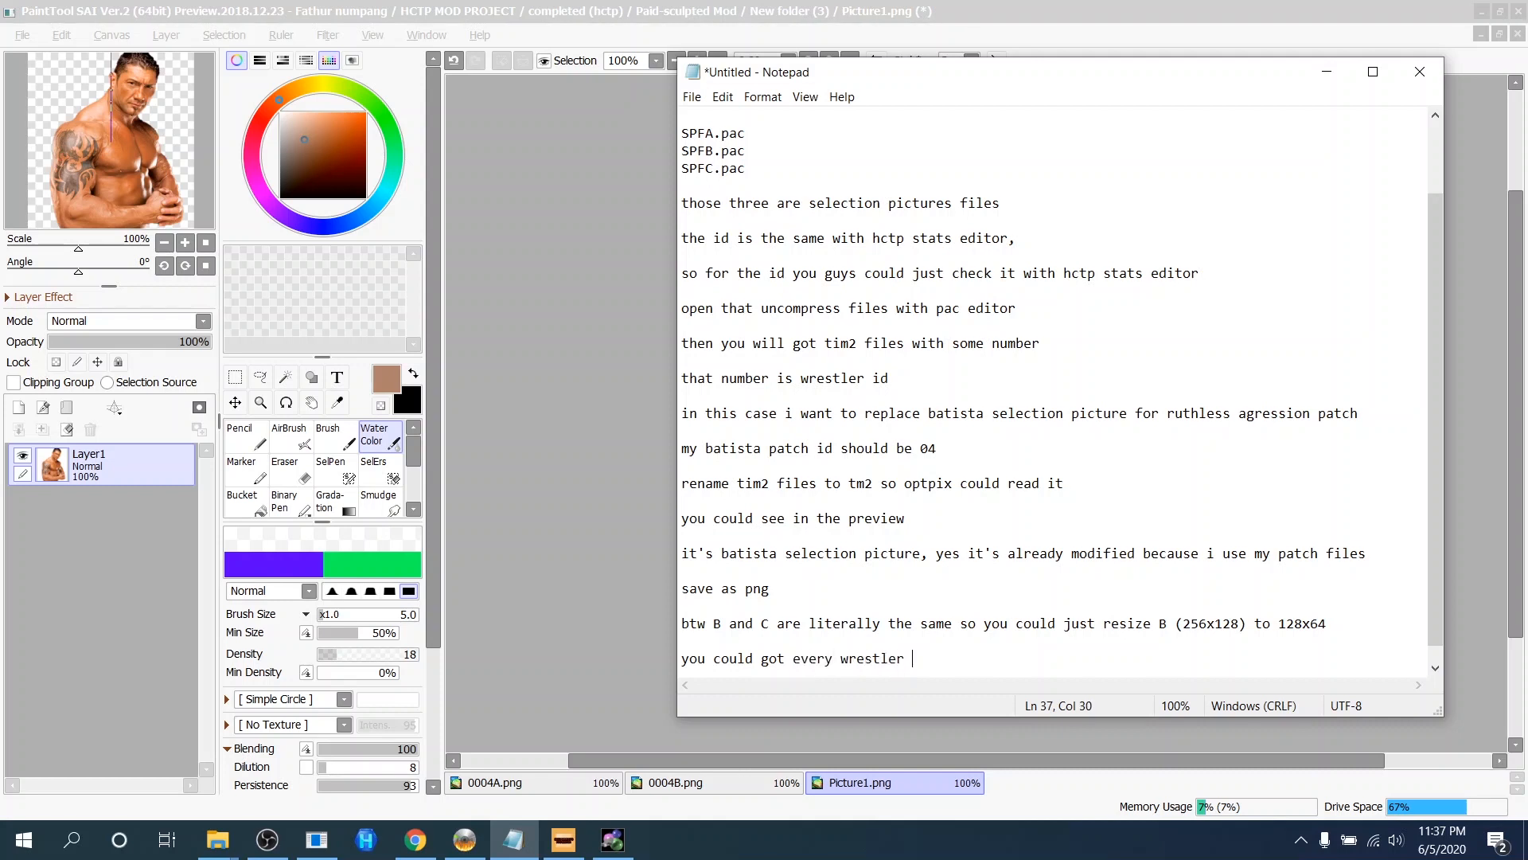
{"action": "type", "text": "render on google or you could just ma"}
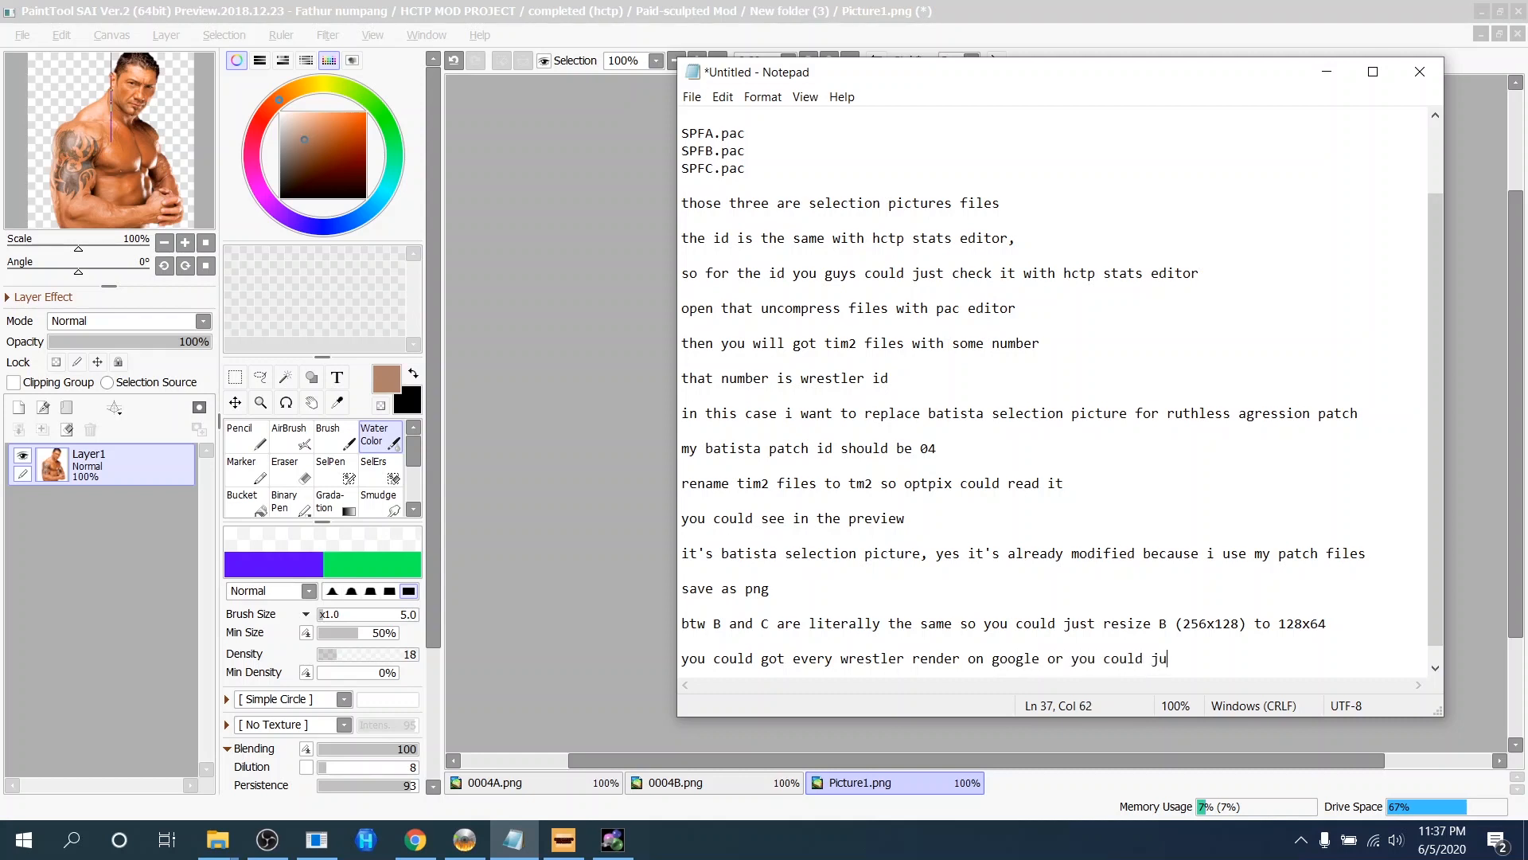
{"action": "type", "text": "it yourself with screenshot"}
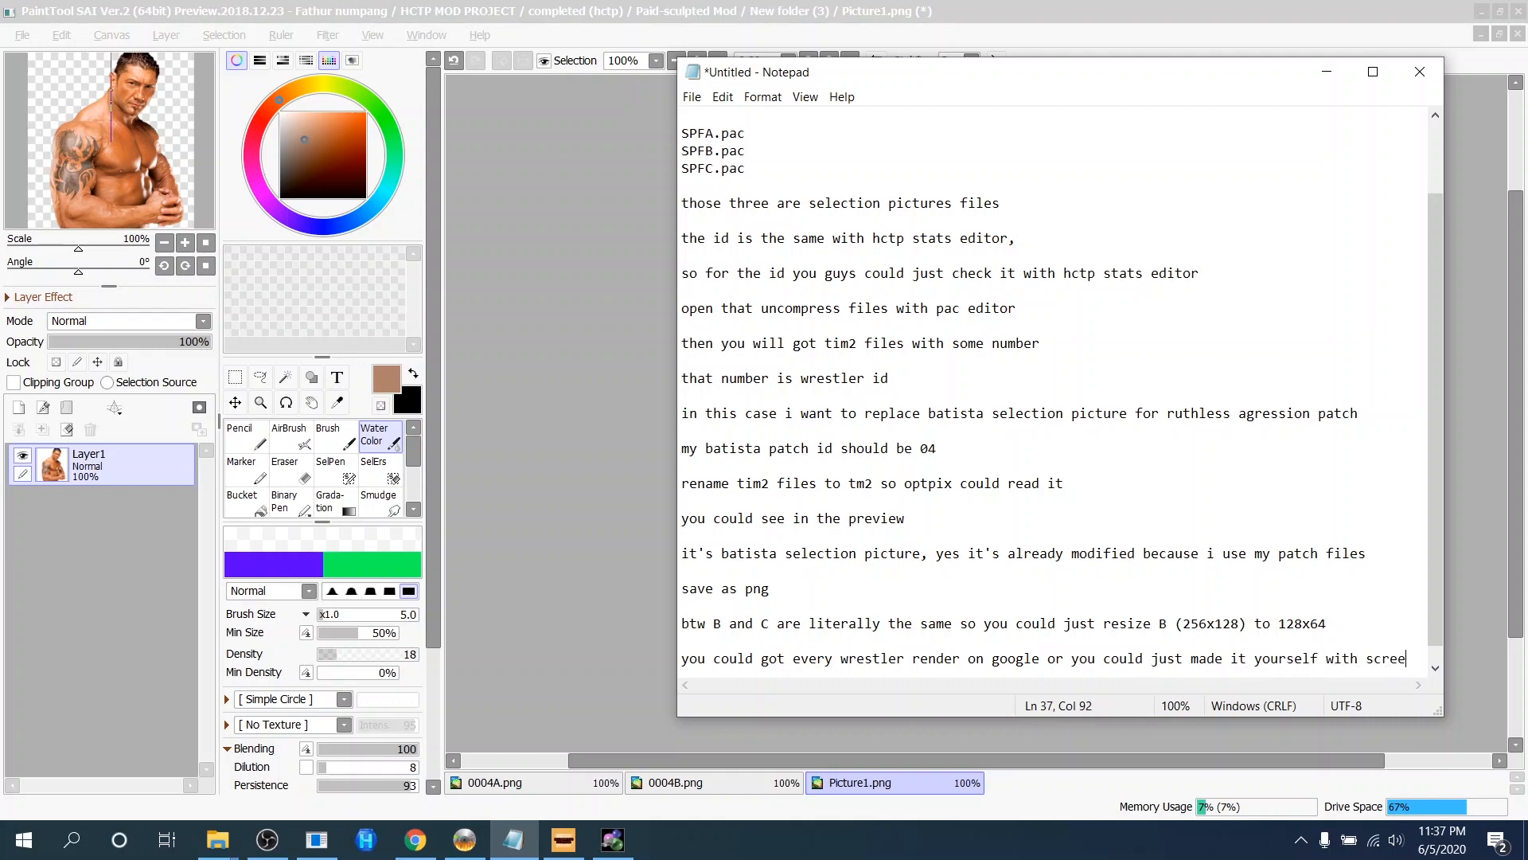
{"action": "key", "text": "Return"}
{"action": "key", "text": "Return"}
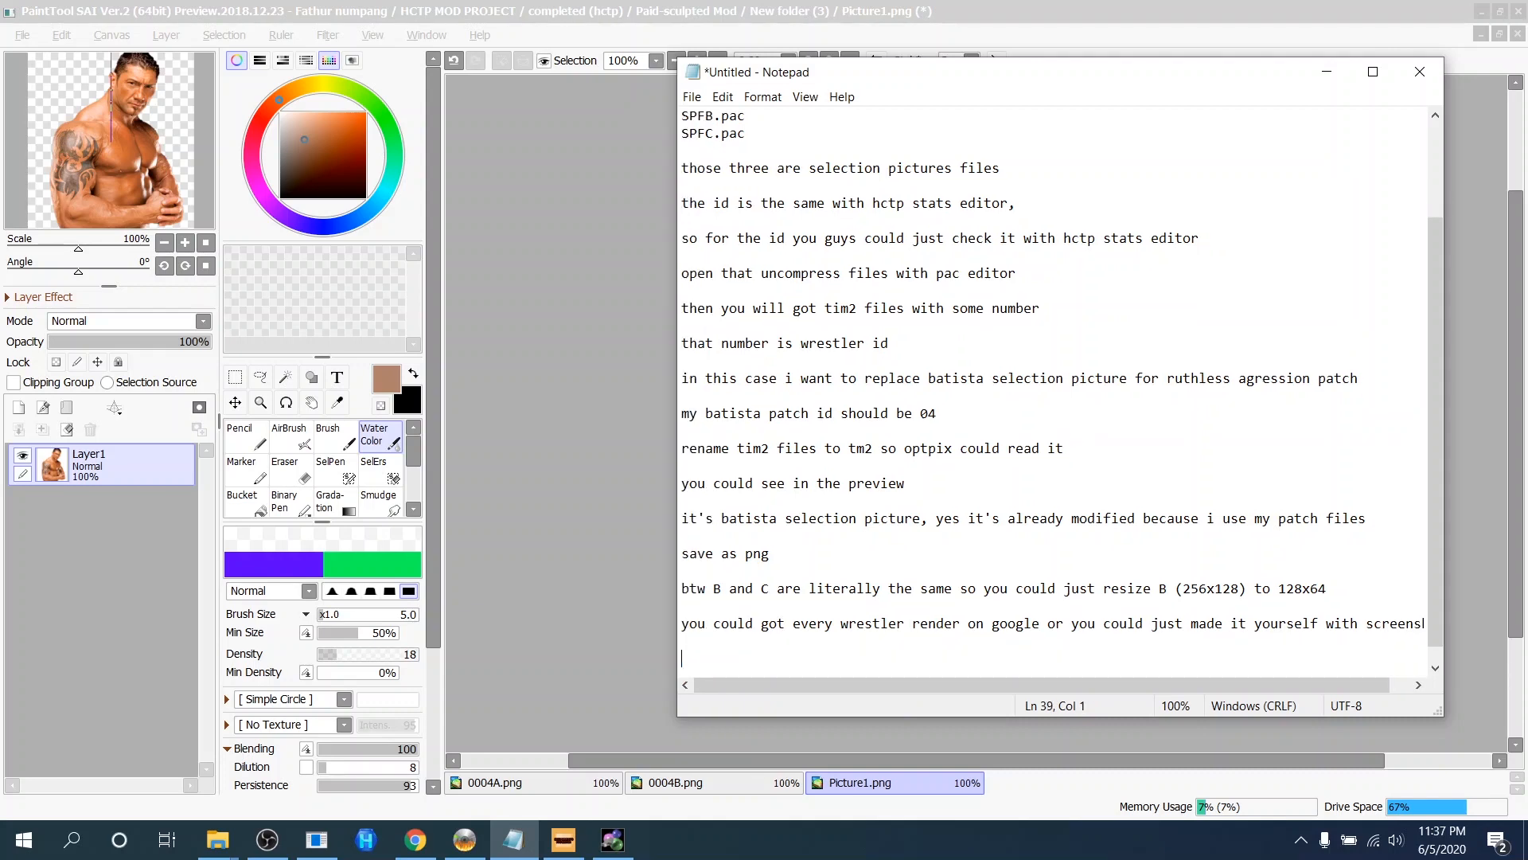
Back in PaintTool SAI, paste the Picture1 render into 0004A.png as a new layer, scale it down and lower its opacity to 72%.
{"action": "left_click", "coordinate": [573, 720]}
{"action": "left_click", "coordinate": [556, 784]}
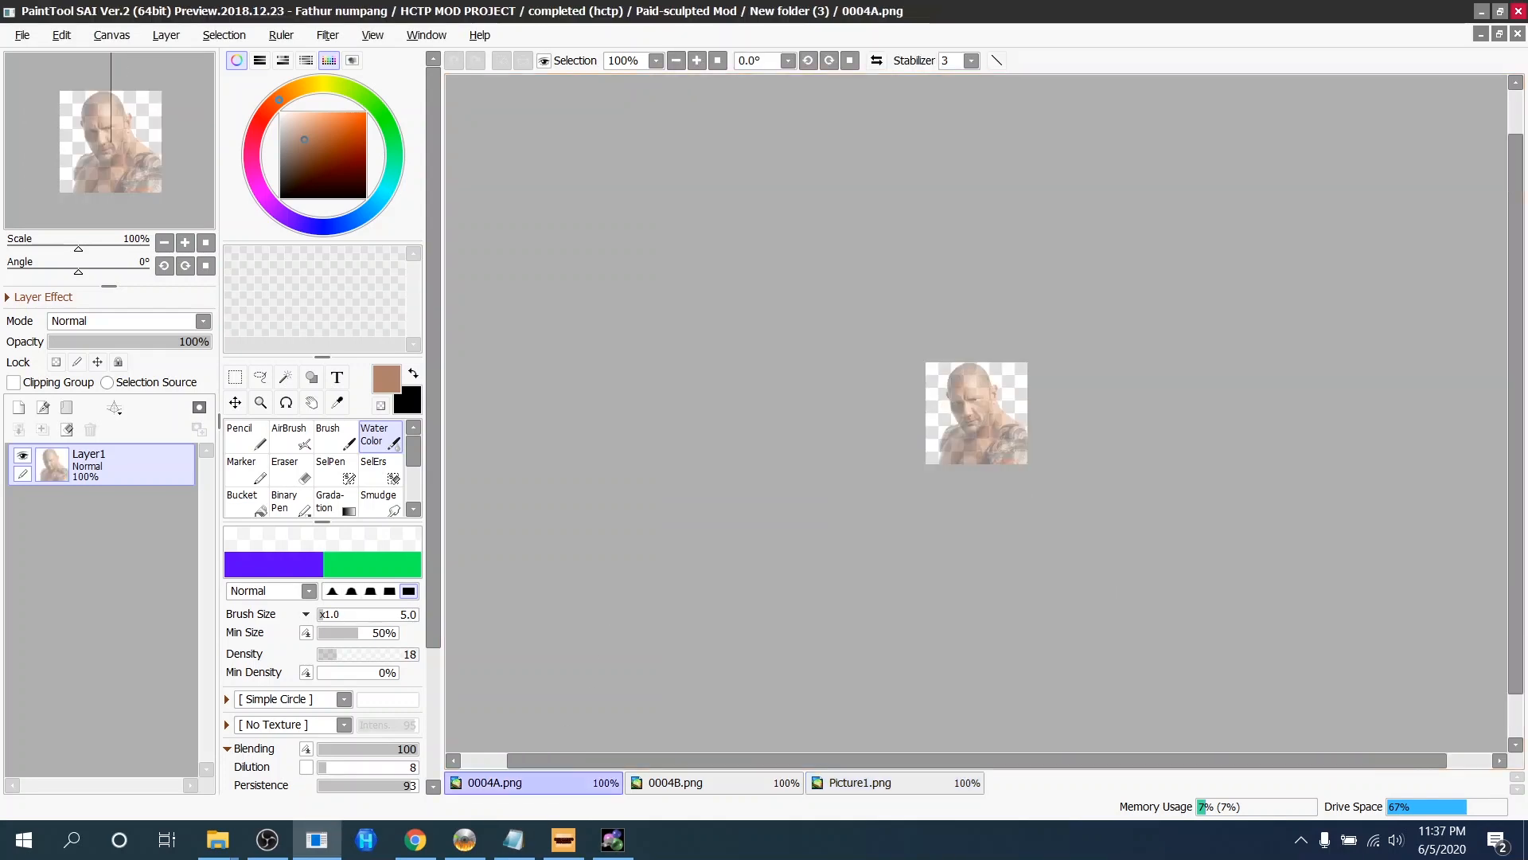
{"action": "key", "text": "ctrl+v"}
{"action": "key", "text": "ctrl+t"}
{"action": "left_click_drag", "start_coordinate": [990, 546], "coordinate": [899, 546]}
{"action": "left_click_drag", "start_coordinate": [870, 661], "coordinate": [914, 603]}
{"action": "scroll", "coordinate": [986, 465], "scroll_direction": "up", "scroll_amount": 3}
{"action": "key", "text": "Return"}
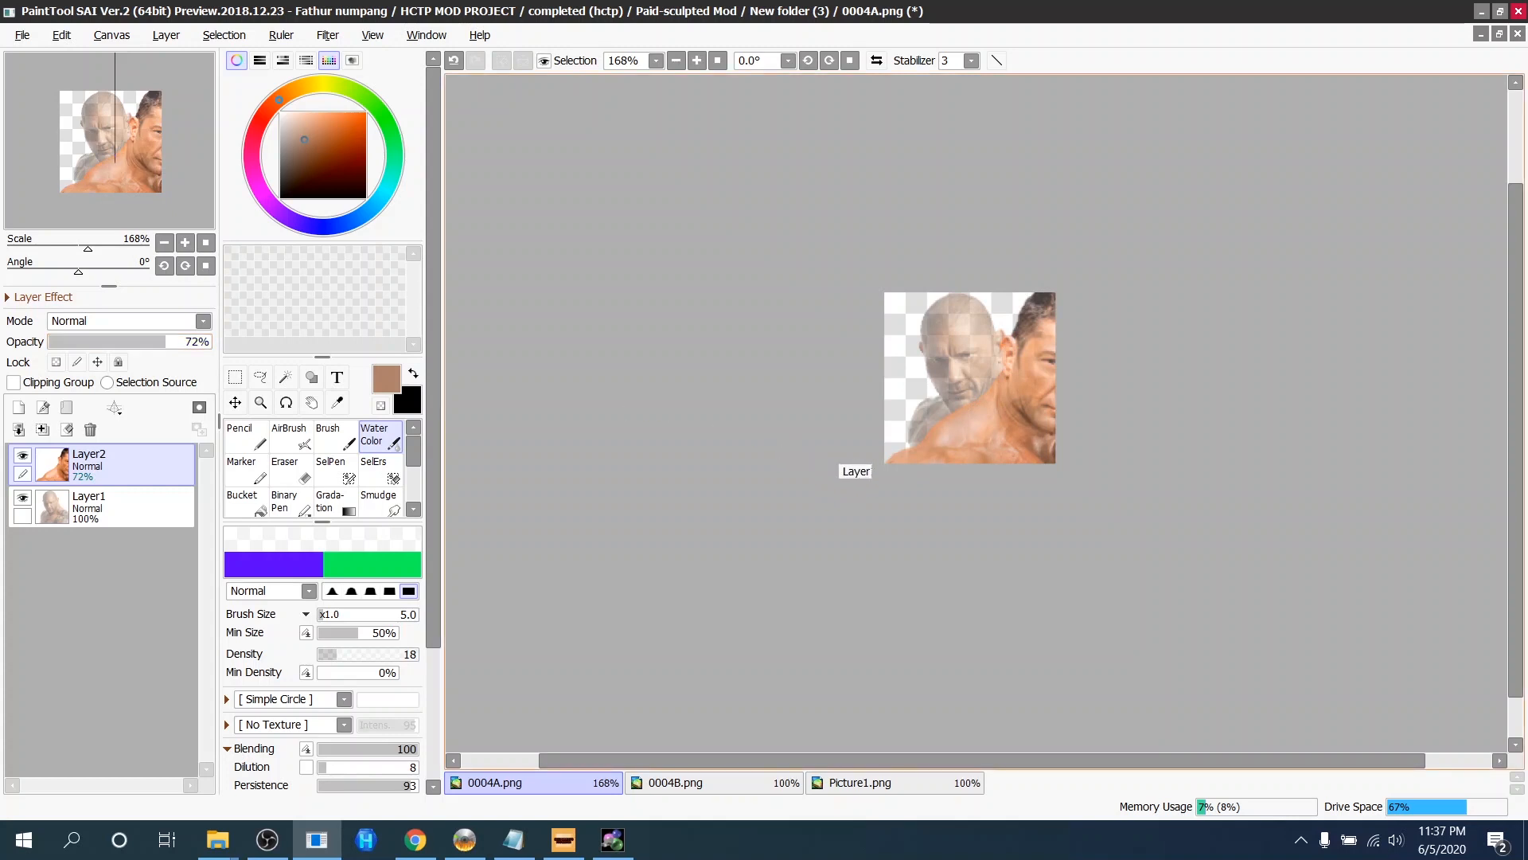
Shrink and position the render so head and shoulders fill the 0004A canvas, then hide Layer1 and restore Layer2's opacity to 100%.
{"action": "key", "text": "ctrl+t"}
{"action": "left_click_drag", "start_coordinate": [927, 464], "coordinate": [886, 463]}
{"action": "left_click_drag", "start_coordinate": [823, 696], "coordinate": [870, 634]}
{"action": "left_click_drag", "start_coordinate": [948, 510], "coordinate": [929, 509]}
{"action": "left_click_drag", "start_coordinate": [980, 464], "coordinate": [955, 464]}
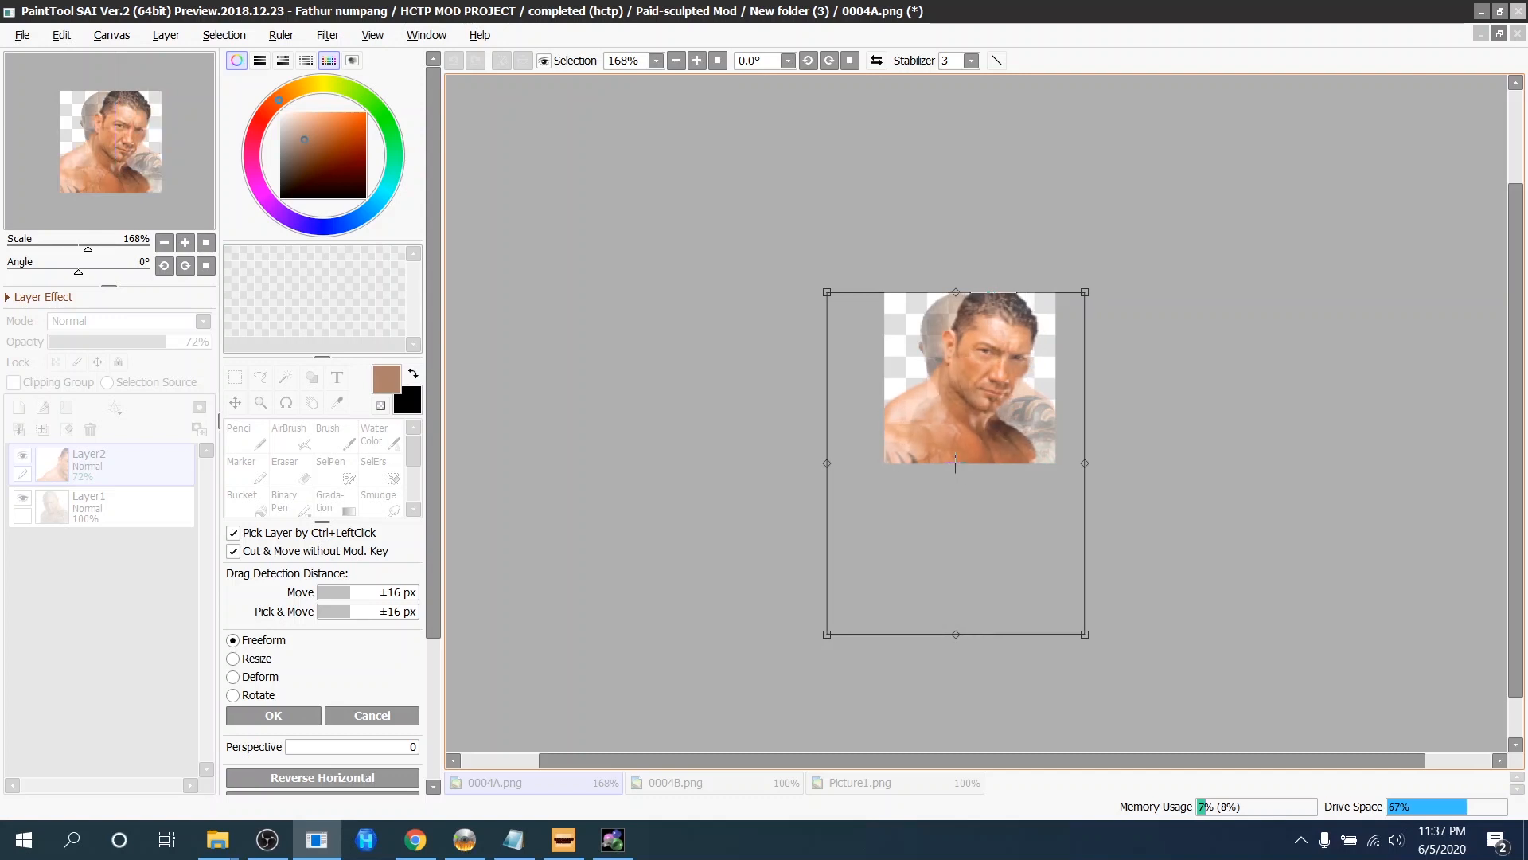
{"action": "left_click_drag", "start_coordinate": [827, 634], "coordinate": [816, 649]}
{"action": "left_click_drag", "start_coordinate": [949, 472], "coordinate": [963, 474]}
{"action": "key", "text": "Return"}
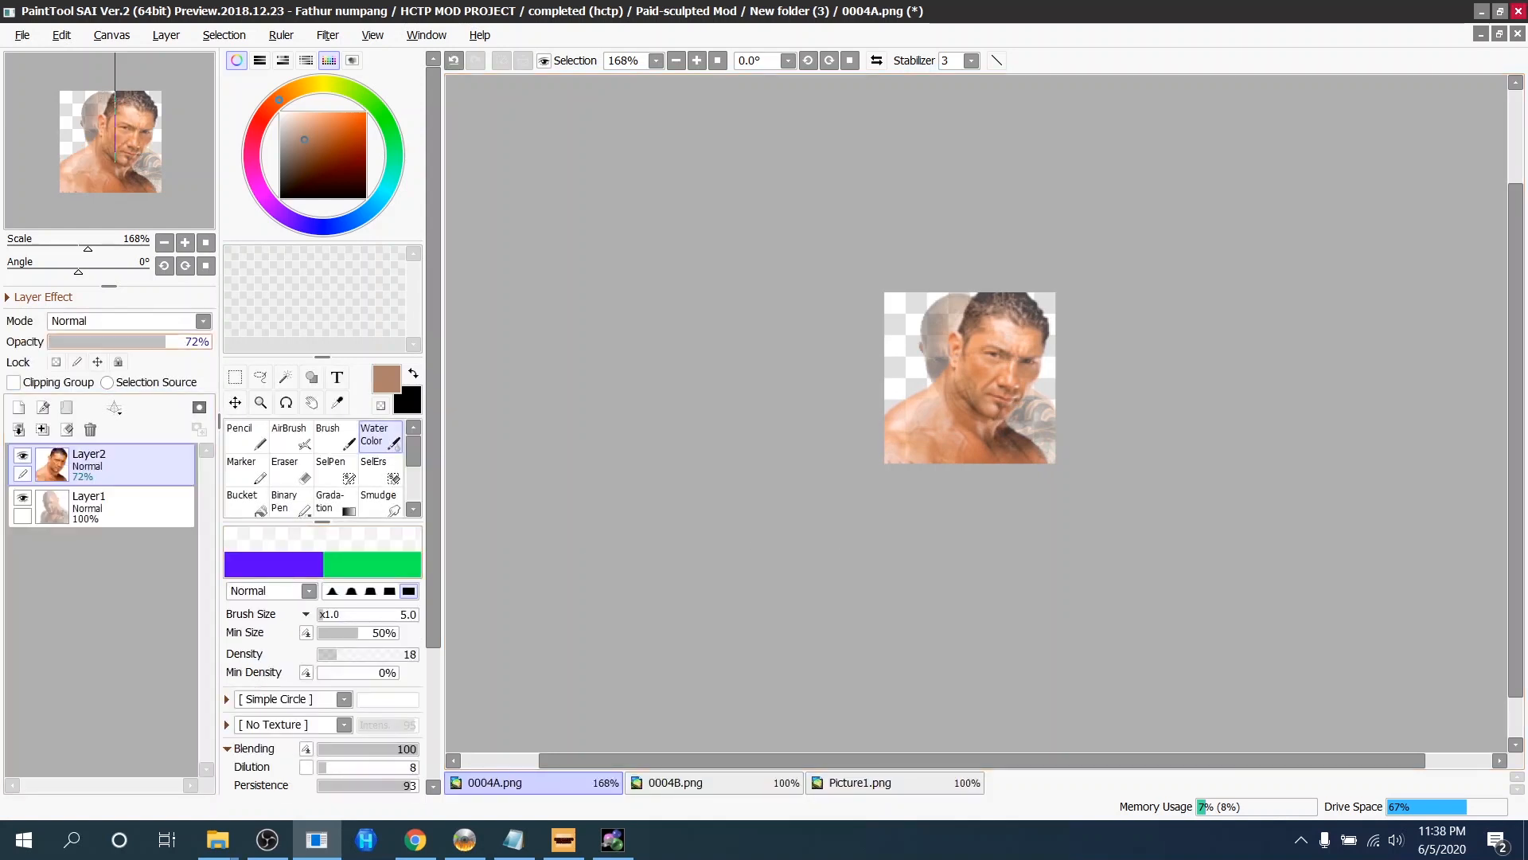
{"action": "left_click", "coordinate": [22, 496]}
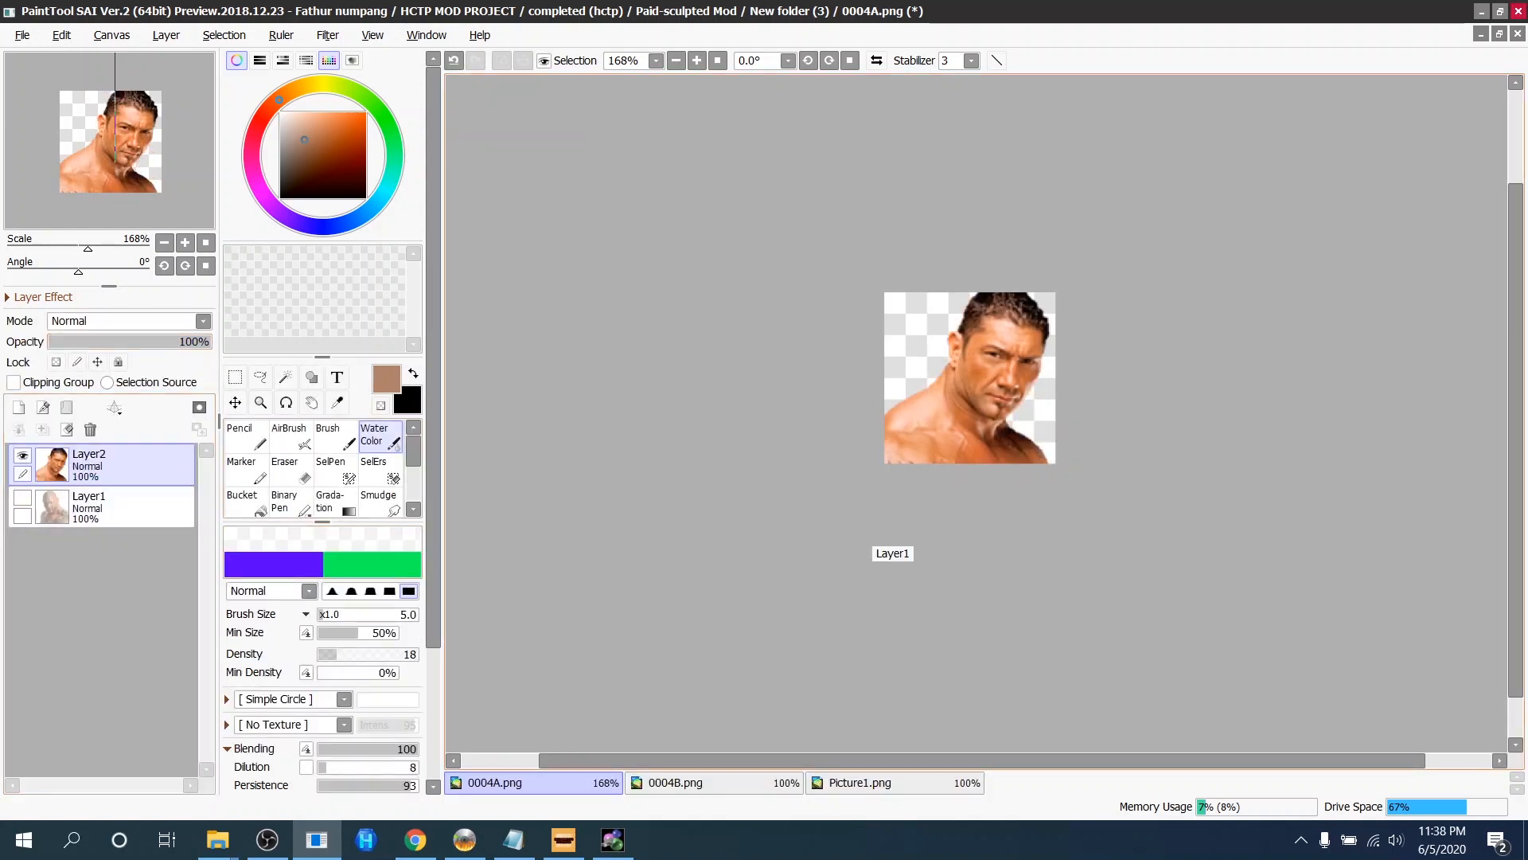
Add the line "after editing just save like usual as png" to the Notepad notes, followed by a blank line.
{"action": "left_click", "coordinate": [515, 840]}
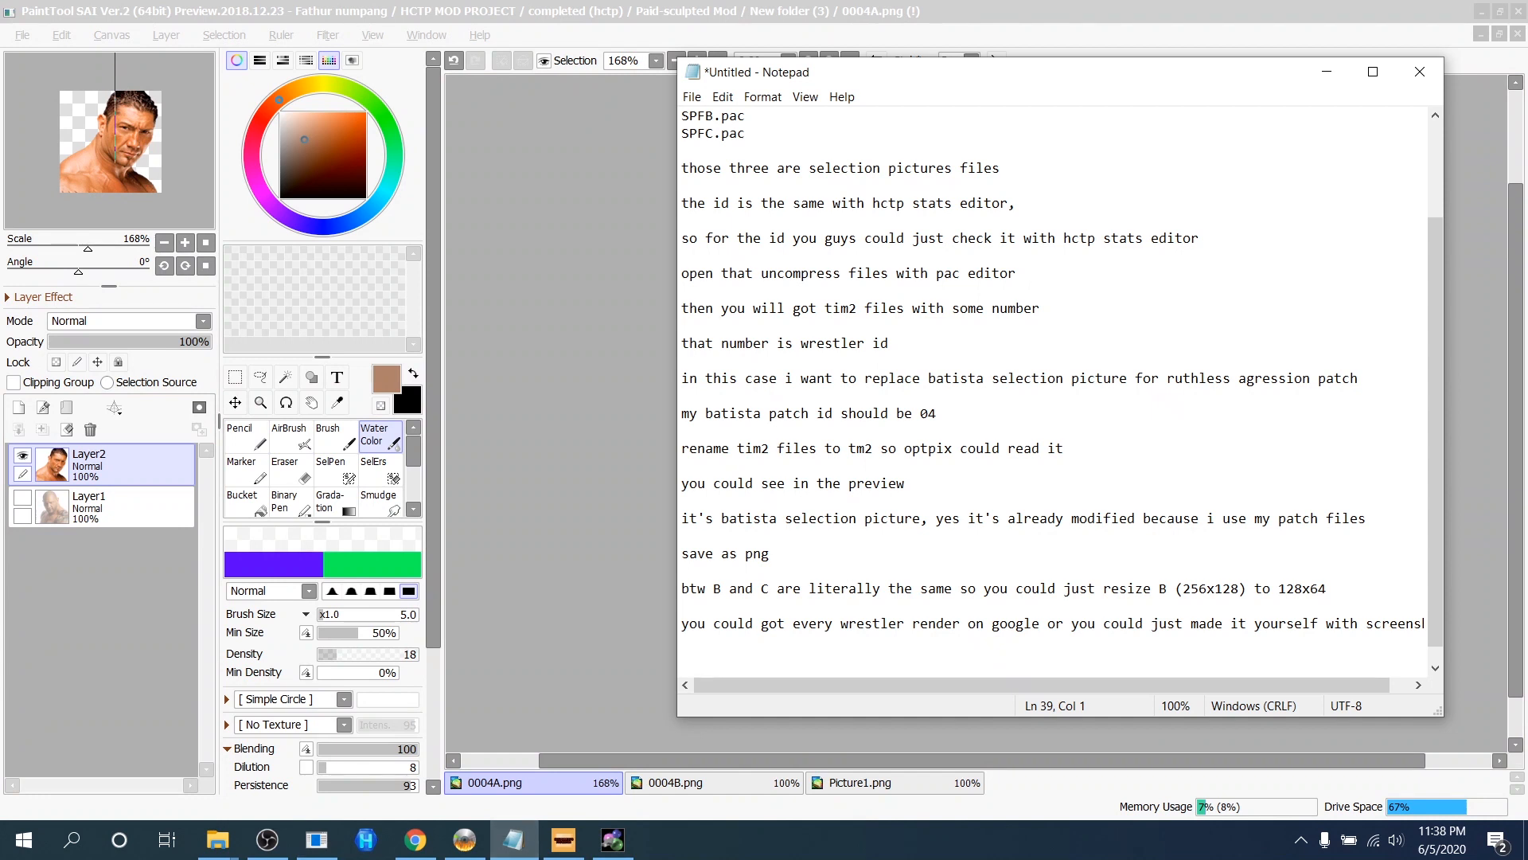
{"action": "type", "text": "after yo"}
{"action": "key", "text": "BackSpace"}
{"action": "key", "text": "BackSpace"}
{"action": "key", "text": "BackSpace"}
{"action": "key", "text": "BackSpace"}
{"action": "key", "text": "BackSpace"}
{"action": "key", "text": "BackSpace"}
{"action": "type", "text": "editing just save like usual"}
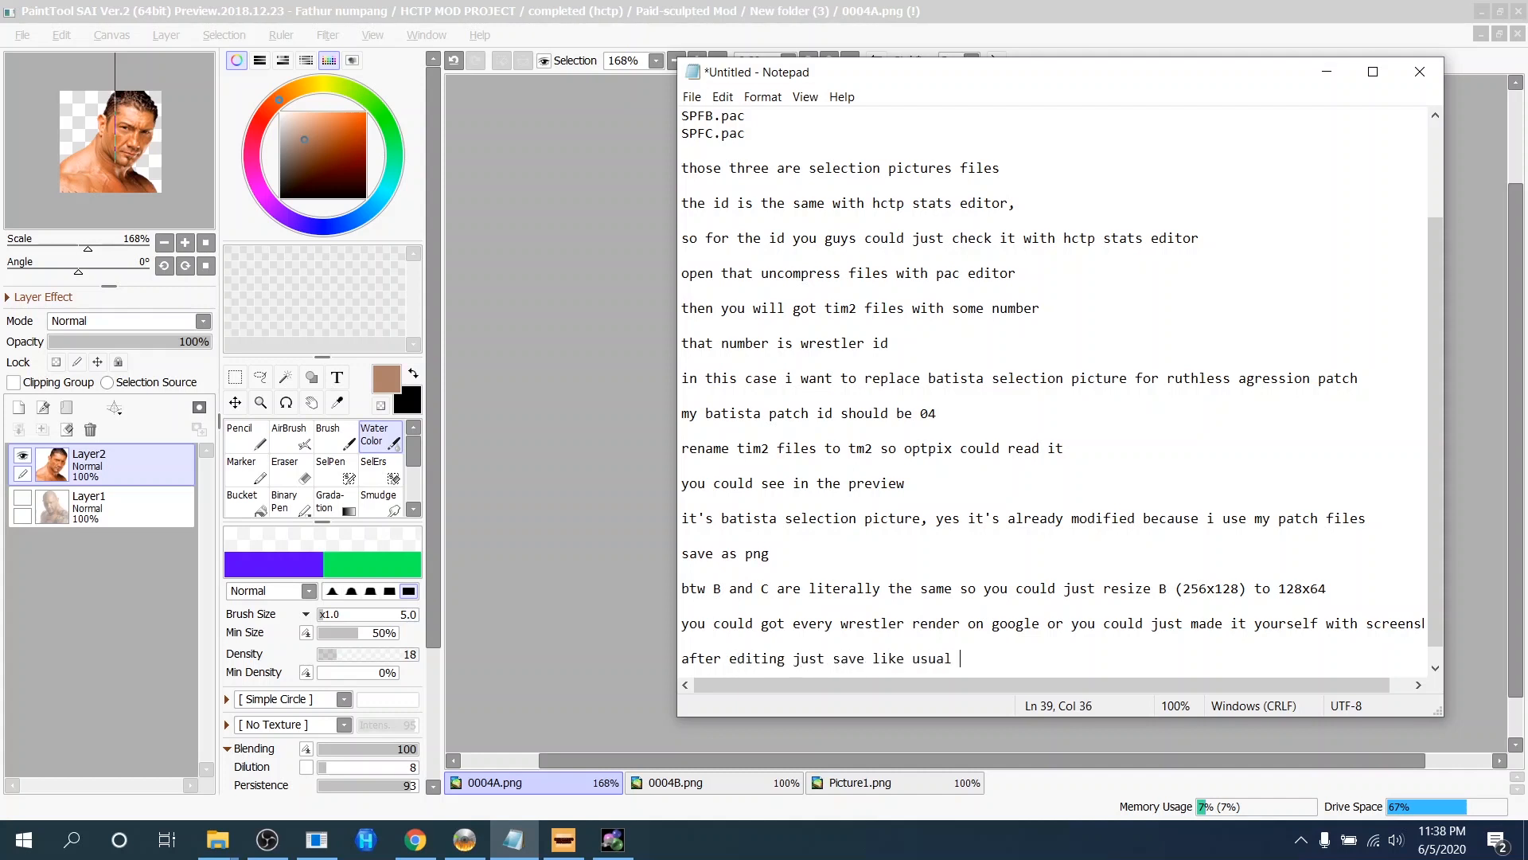
{"action": "type", "text": " as pg"}
{"action": "key", "text": "BackSpace"}
{"action": "type", "text": "ng"}
{"action": "key", "text": "Return"}
{"action": "key", "text": "Return"}
Back in PaintTool SAI, copy the fitted render from 0004A.png into 0004B.png and move it slightly right of the canvas centre.
{"action": "key", "text": "alt+Tab"}
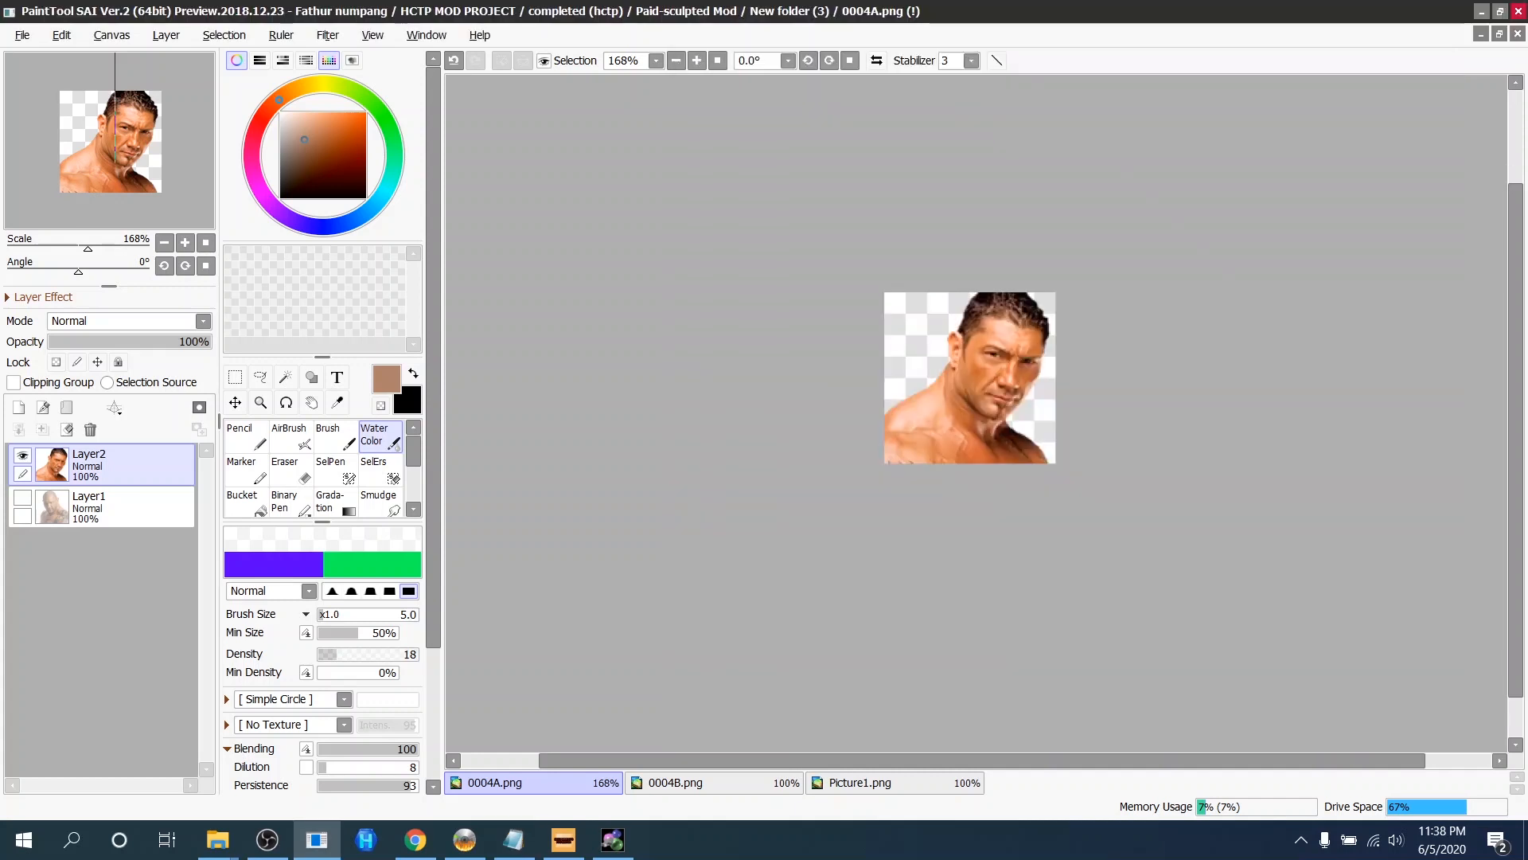
{"action": "key", "text": "ctrl+c"}
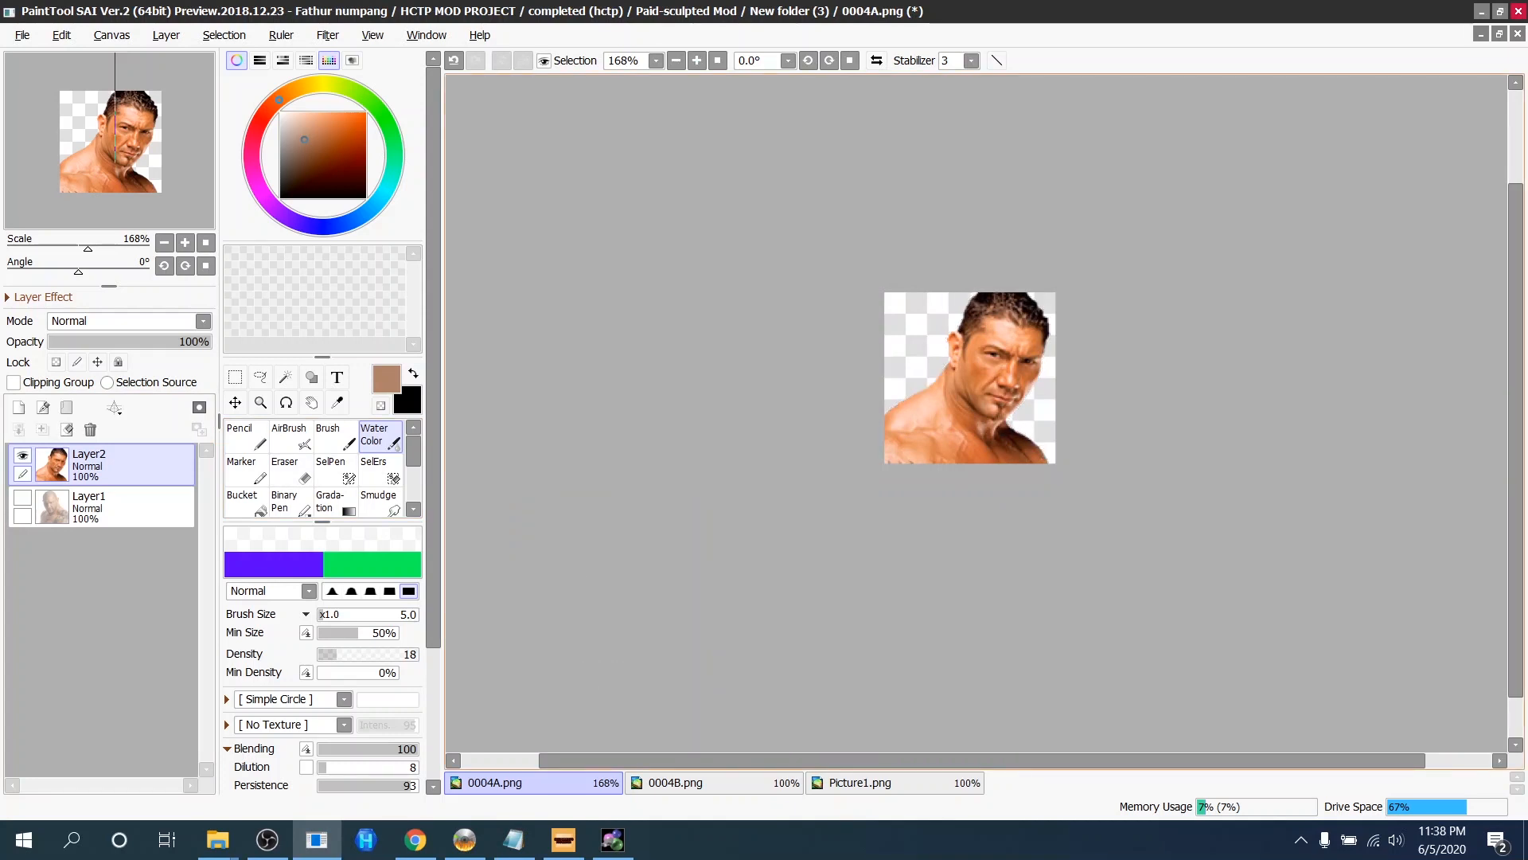
{"action": "left_click", "coordinate": [701, 784]}
{"action": "key", "text": "ctrl+v"}
{"action": "key", "text": "ctrl+t"}
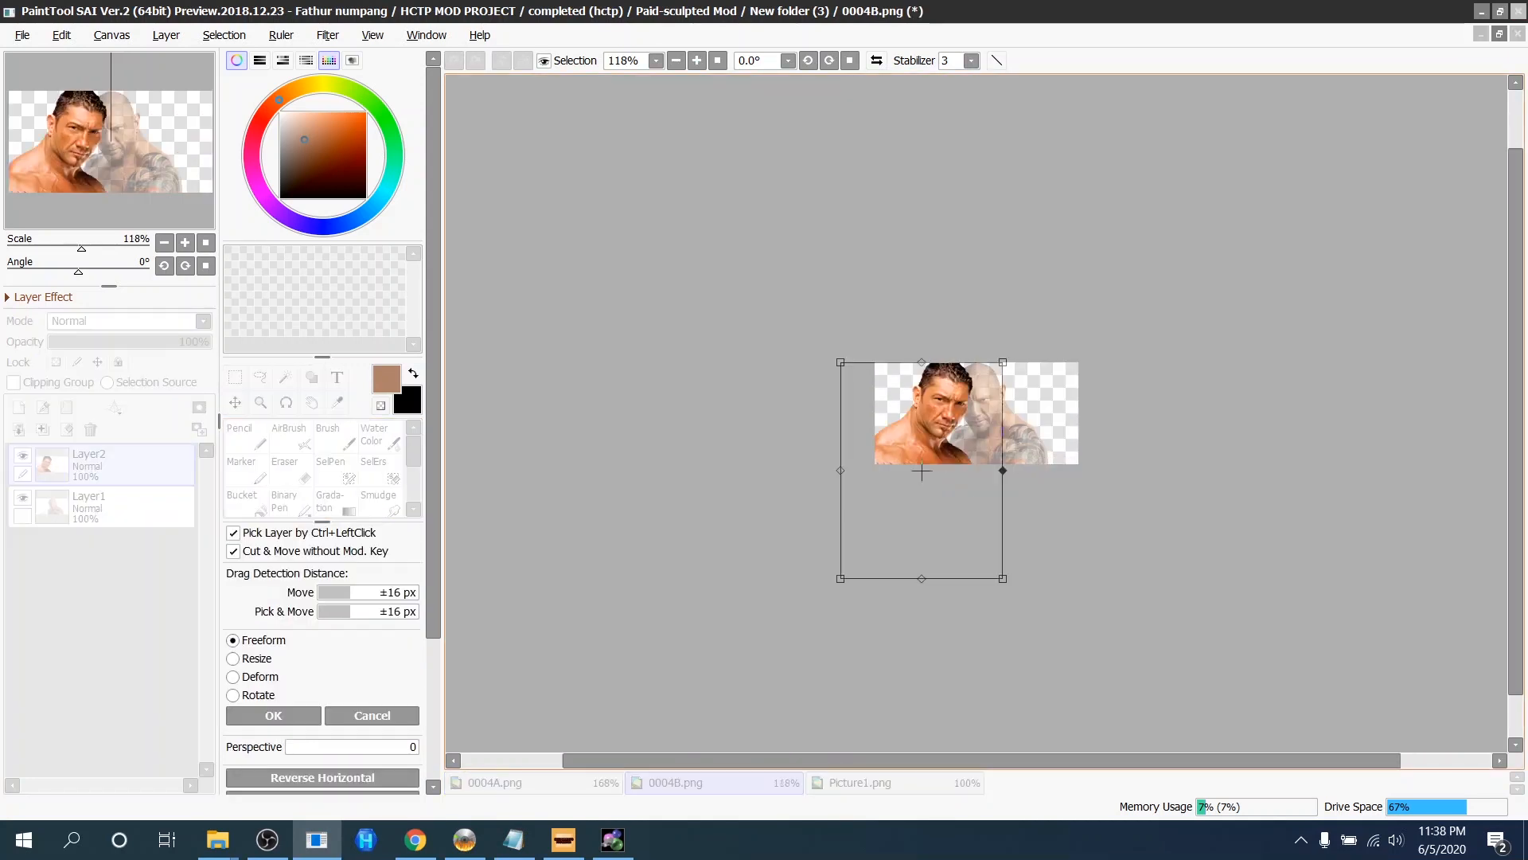
{"action": "scroll", "coordinate": [1013, 465], "scroll_direction": "up", "scroll_amount": 2}
{"action": "left_click_drag", "start_coordinate": [828, 474], "coordinate": [966, 476]}
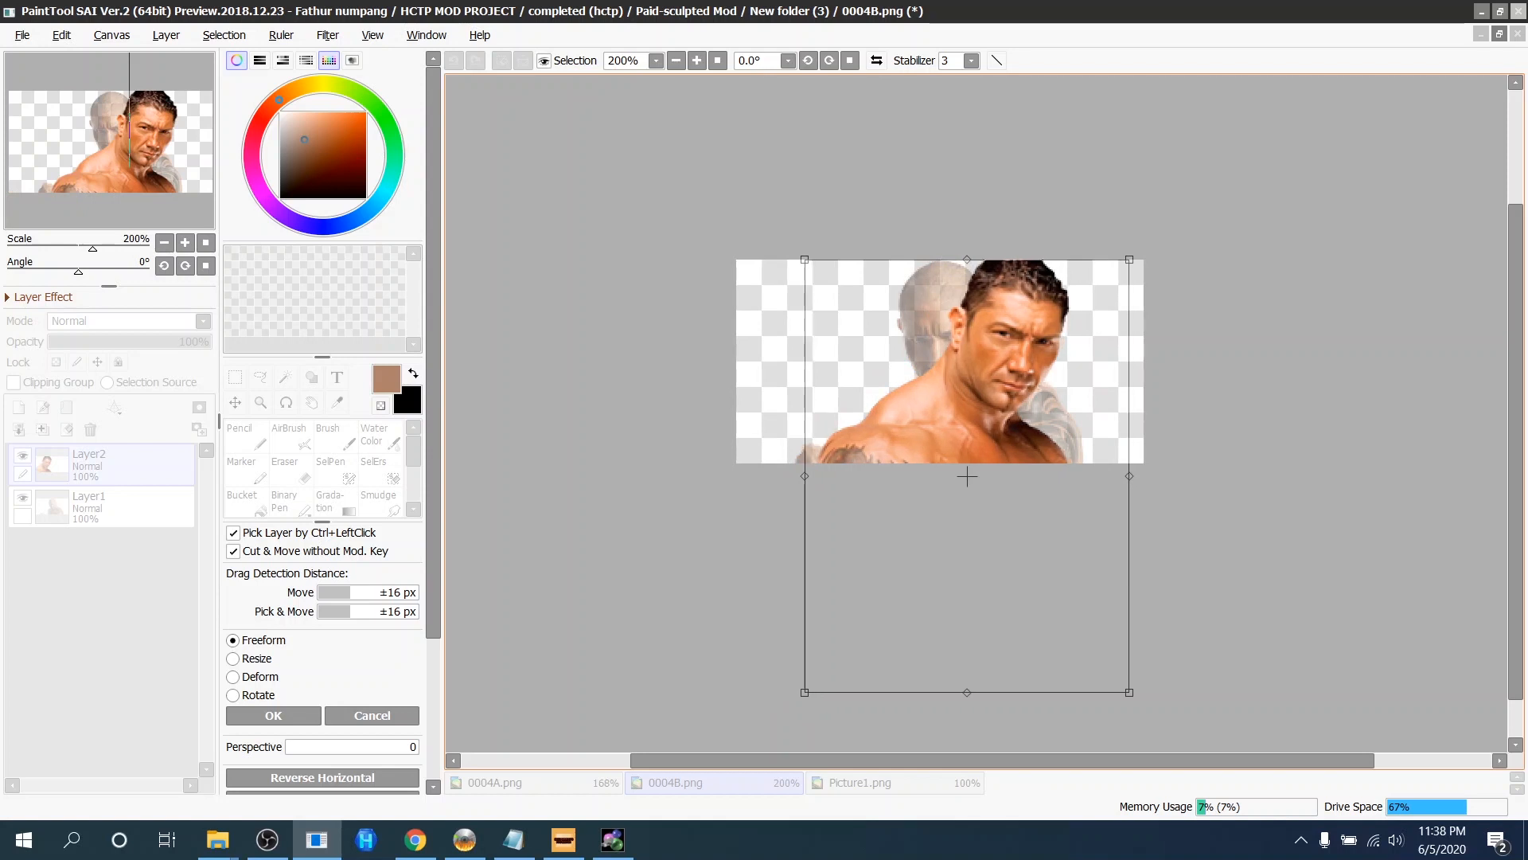
{"action": "key", "text": "Return"}
Hide Layer1 in 0004B.png, save the image and minimize PaintTool SAI.
{"action": "left_click", "coordinate": [23, 498]}
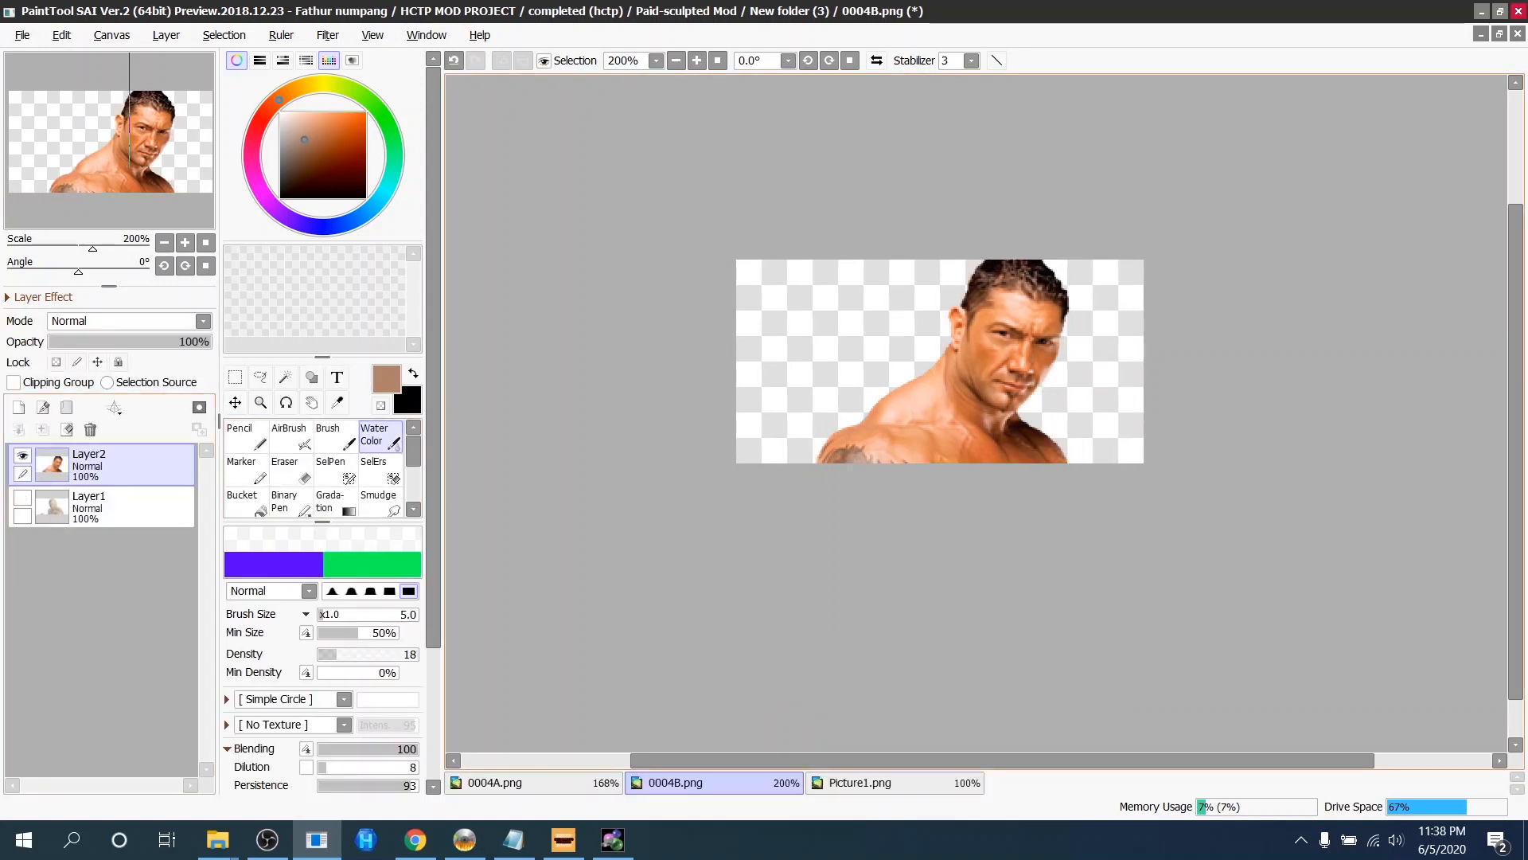
{"action": "key", "text": "ctrl+s"}
{"action": "left_click", "coordinate": [1480, 11]}
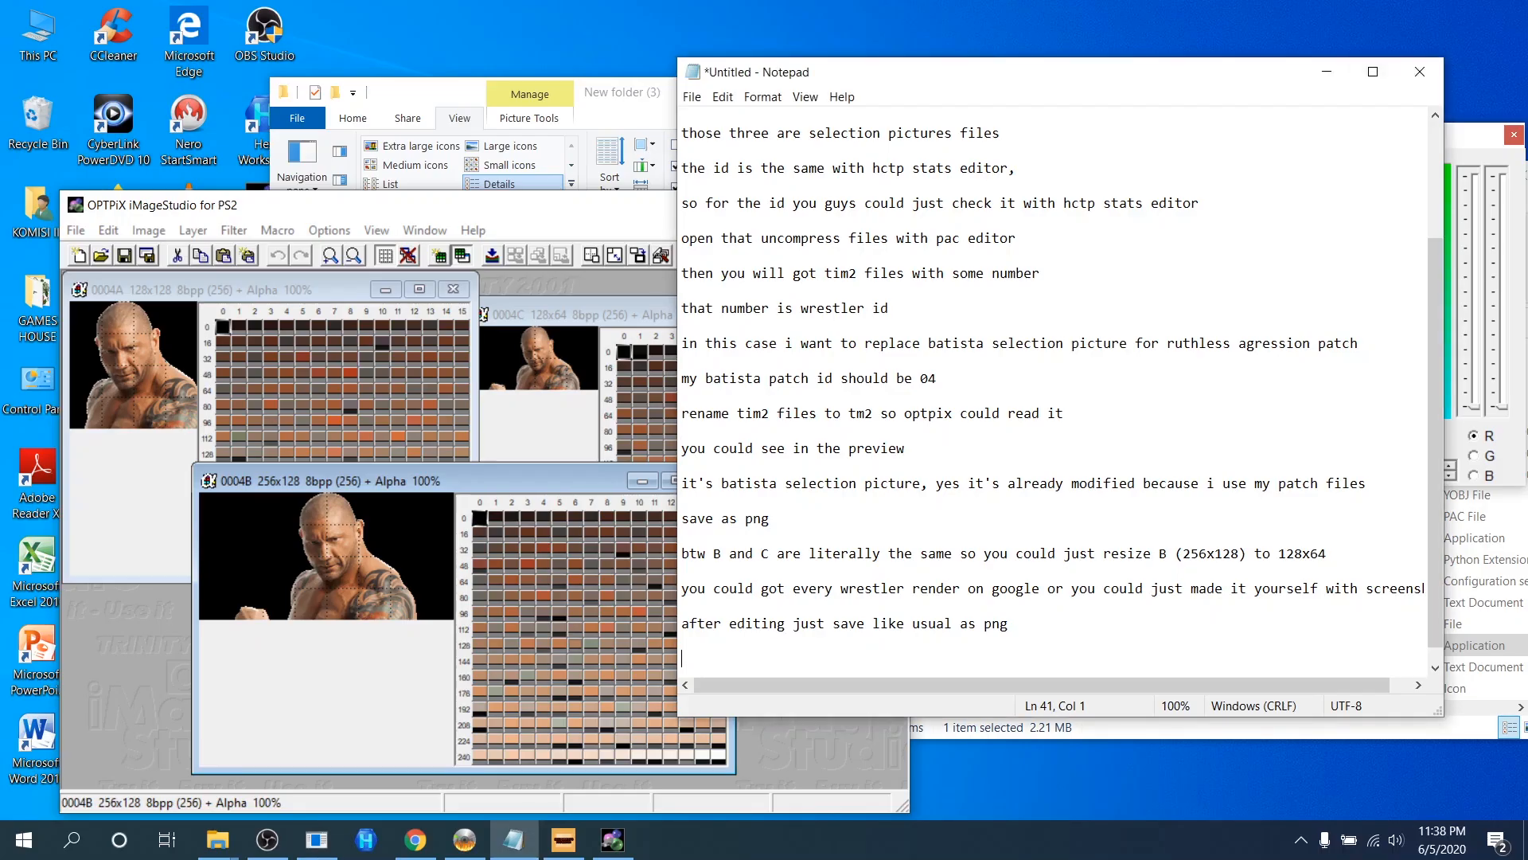
Open the edited 0004A.png from New folder (3) in OPTPiX iMageStudio and reduce its colors to 256 (8 bits).
{"action": "left_click", "coordinate": [626, 94]}
{"action": "left_click_drag", "start_coordinate": [495, 304], "coordinate": [211, 390]}
{"action": "right_click", "coordinate": [210, 392]}
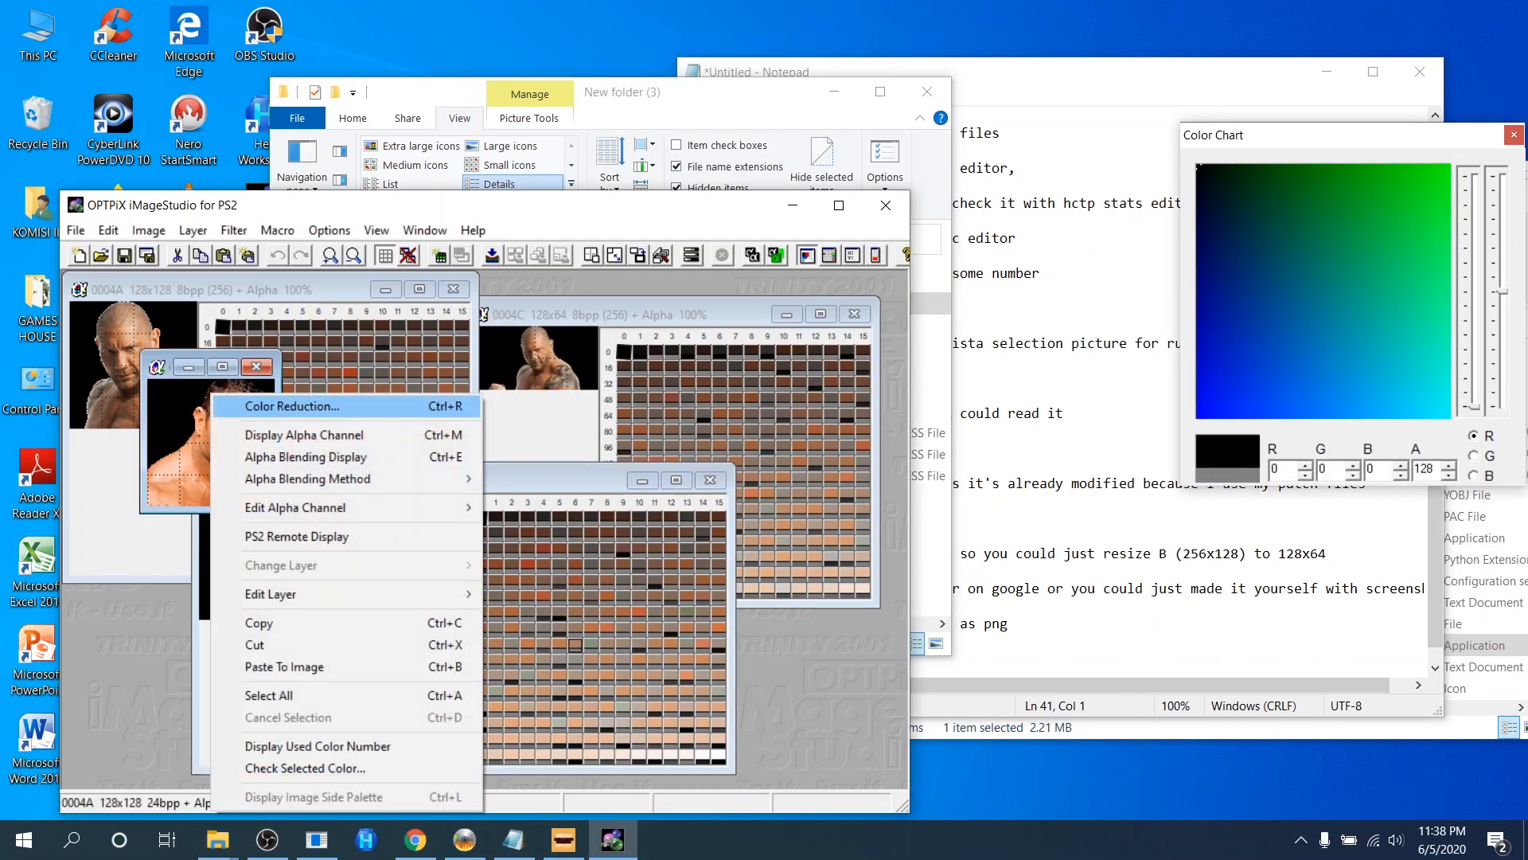
{"action": "left_click", "coordinate": [239, 406]}
{"action": "left_click", "coordinate": [476, 670]}
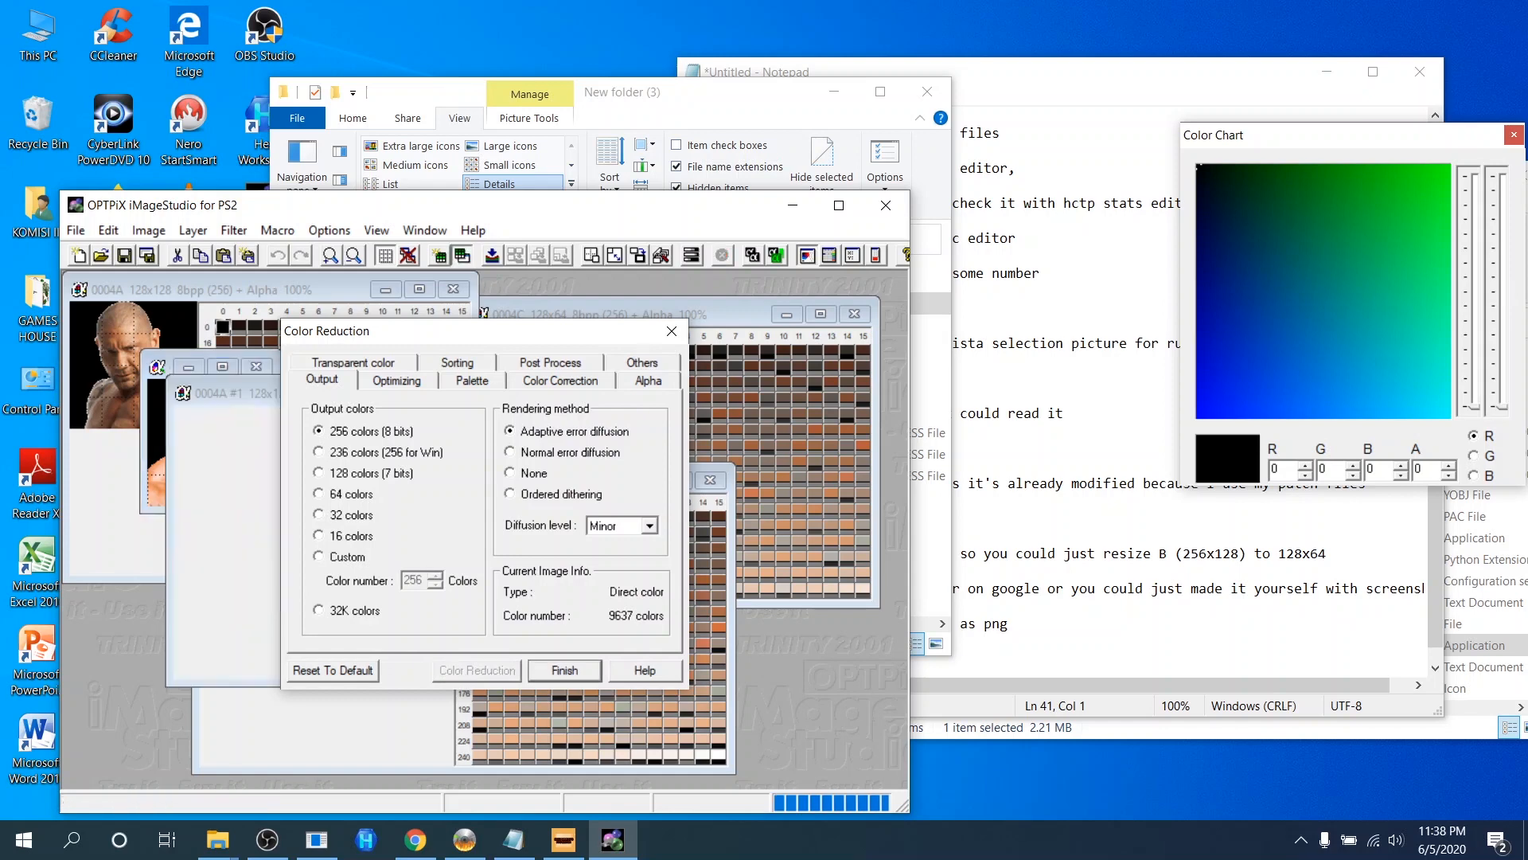
Save the color-reduced image in TIM2 format over 0004A.tm2 in New folder (3), keeping the offered options.
{"action": "key", "text": "ctrl+s"}
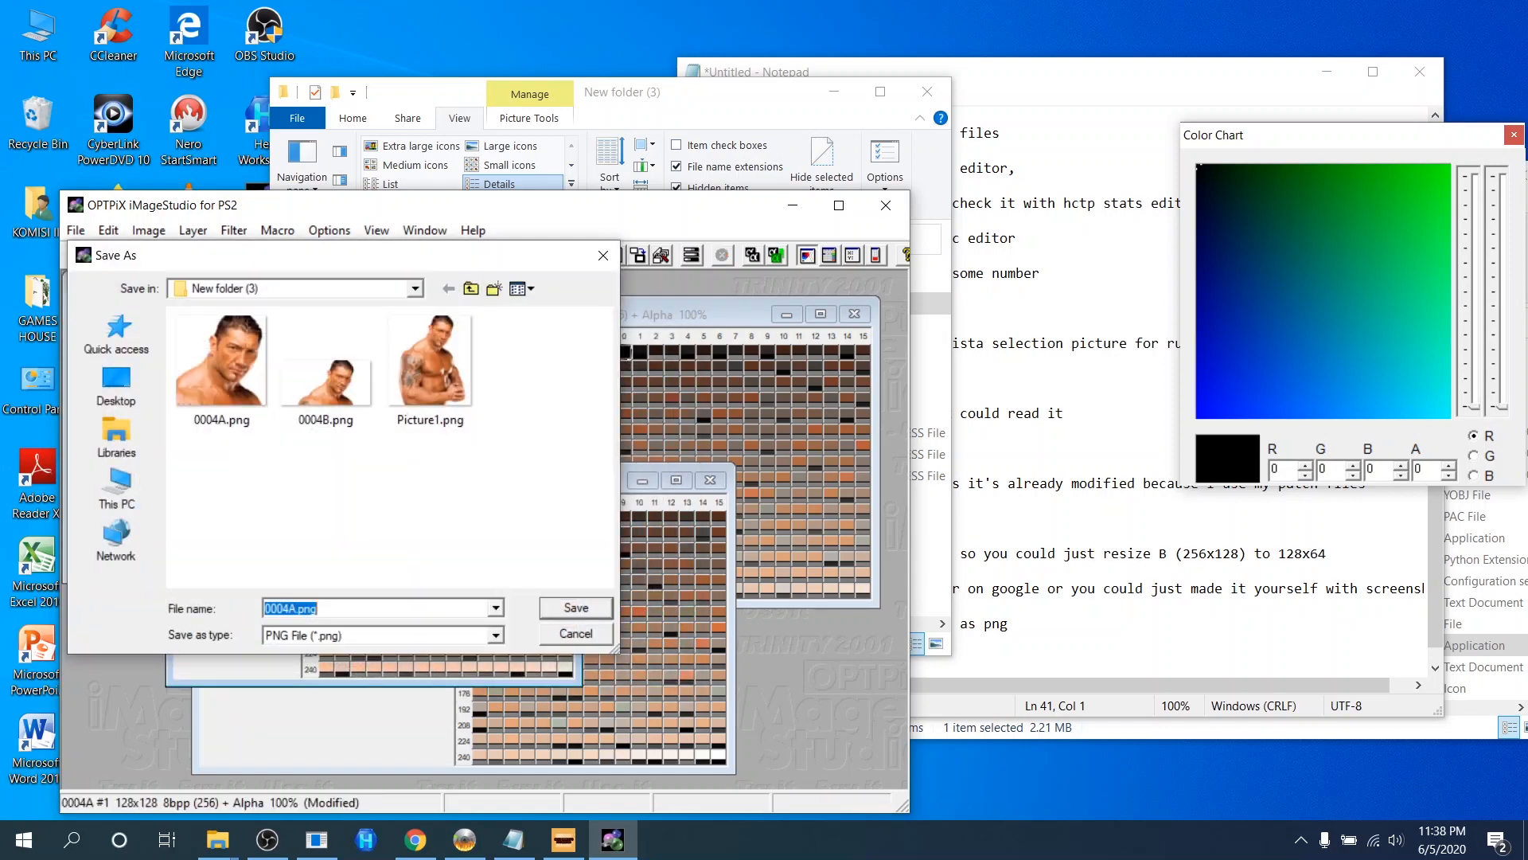
{"action": "left_click", "coordinate": [481, 635]}
{"action": "left_click", "coordinate": [303, 410]}
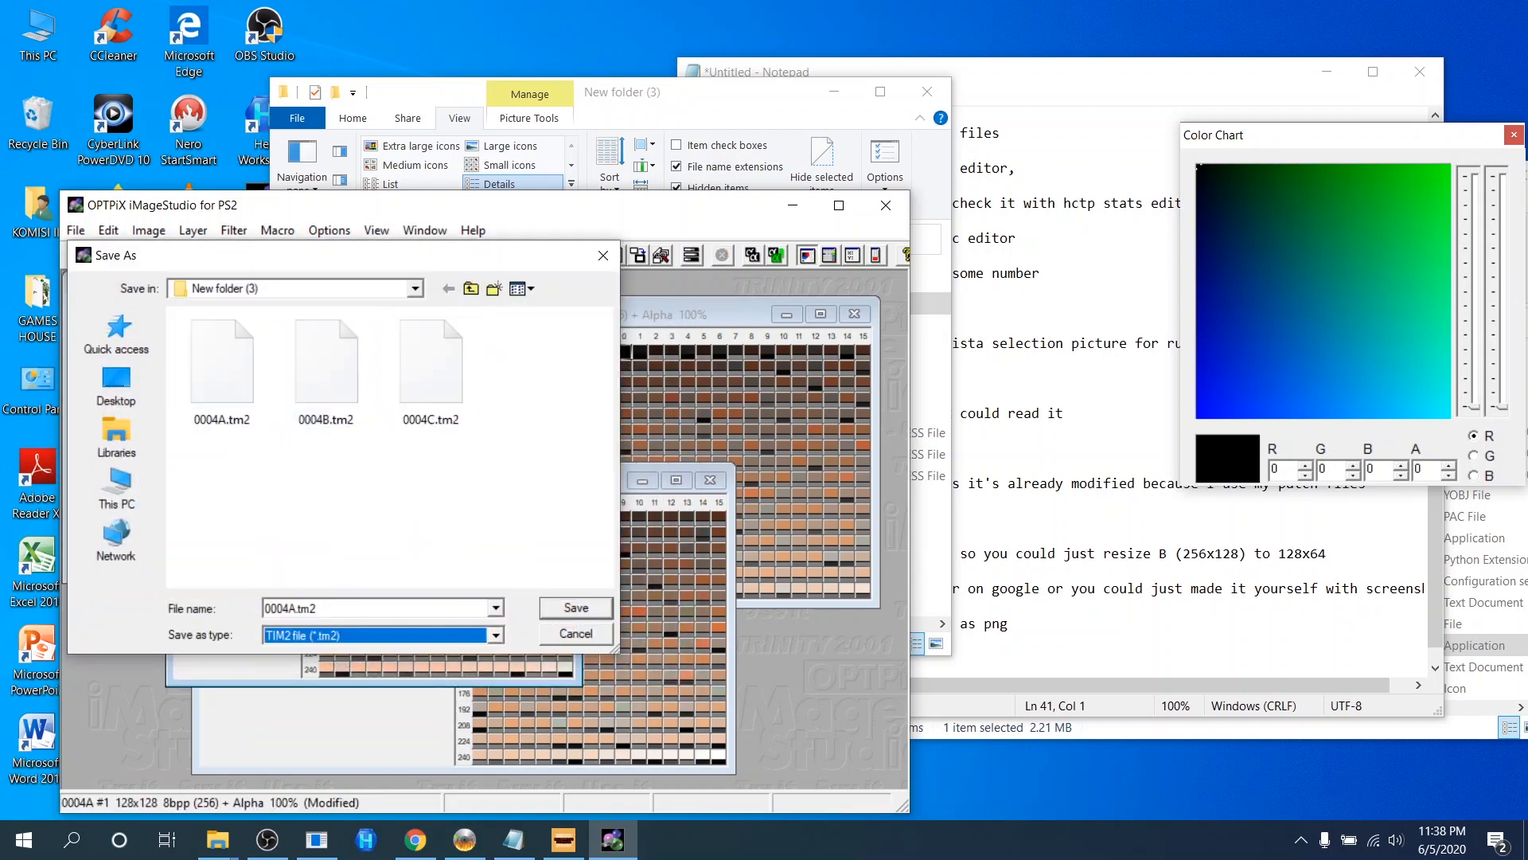
{"action": "key", "text": "Return"}
{"action": "key", "text": "Return"}
{"action": "key", "text": "Return"}
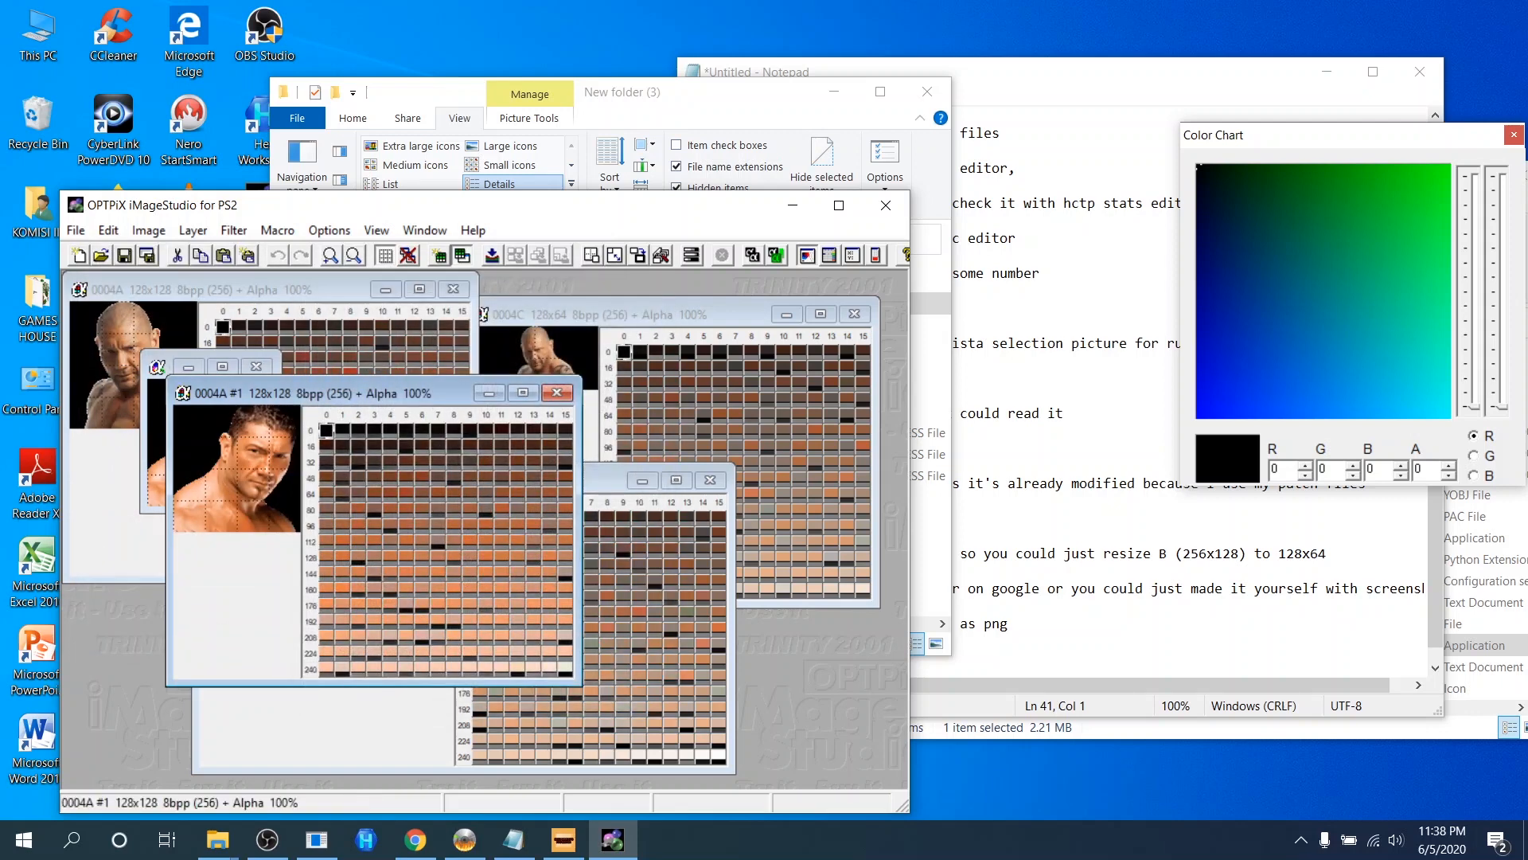
Open the edited 0004B.png from New folder (3) in OPTPiX iMageStudio and reduce its colors to 256 (8 bits).
{"action": "key", "text": "alt+Tab"}
{"action": "left_click_drag", "start_coordinate": [495, 325], "coordinate": [248, 382]}
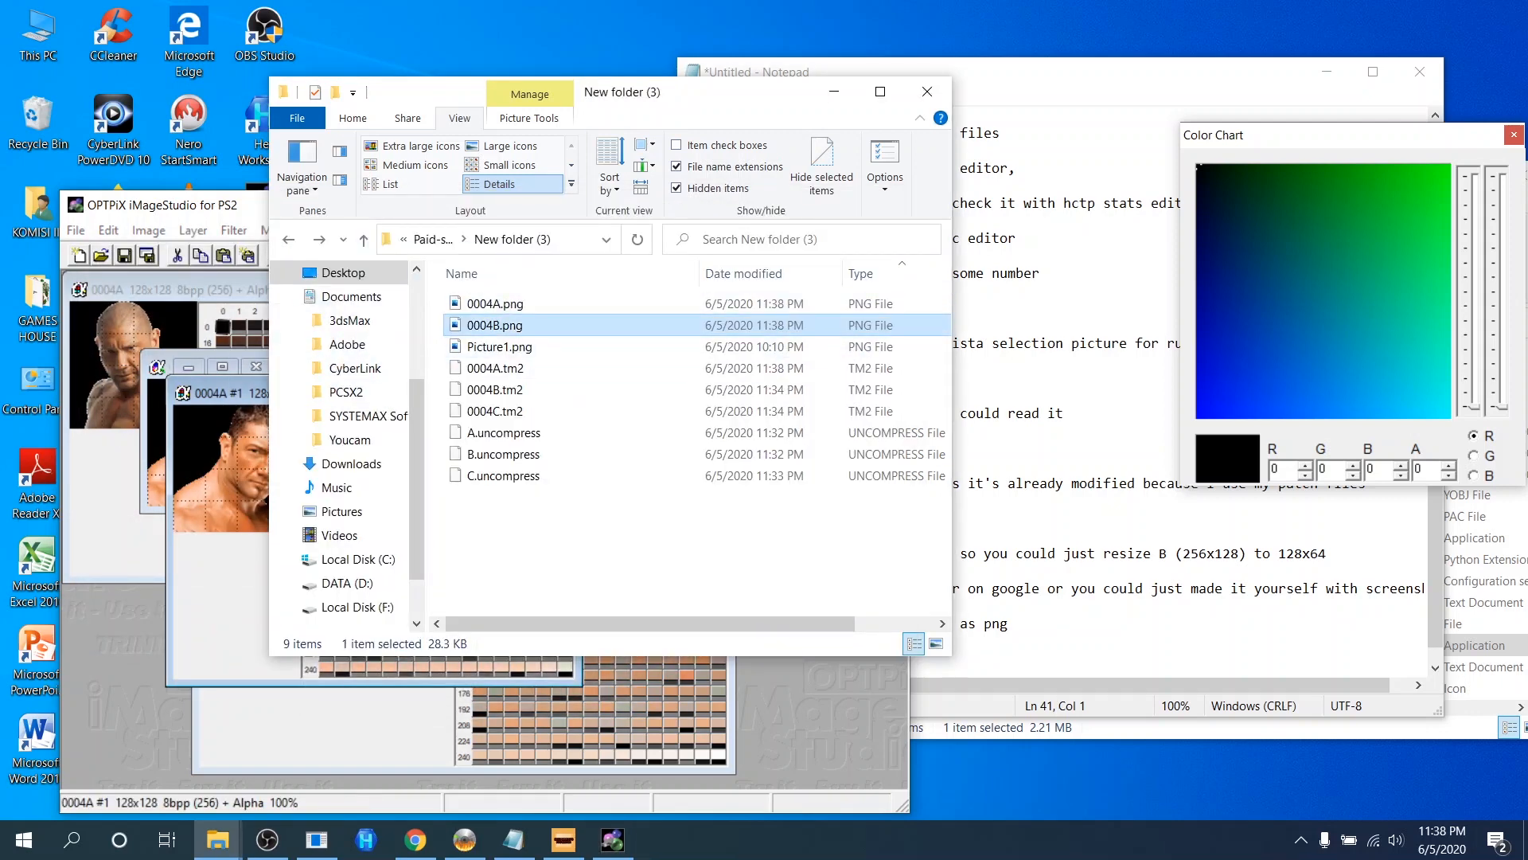
{"action": "right_click", "coordinate": [300, 472]}
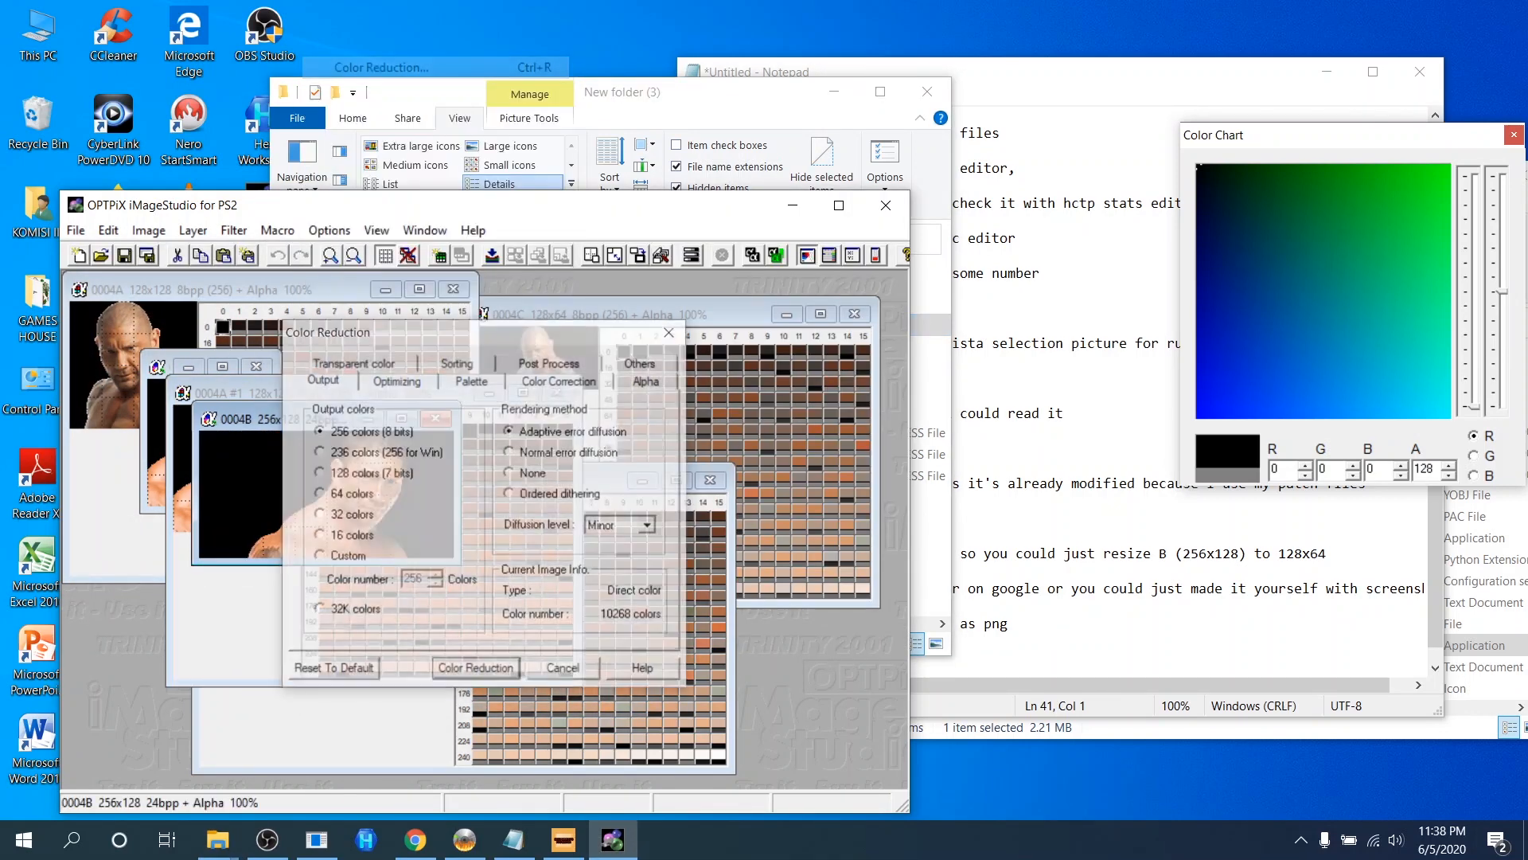
{"action": "left_click", "coordinate": [382, 68]}
{"action": "key", "text": "Return"}
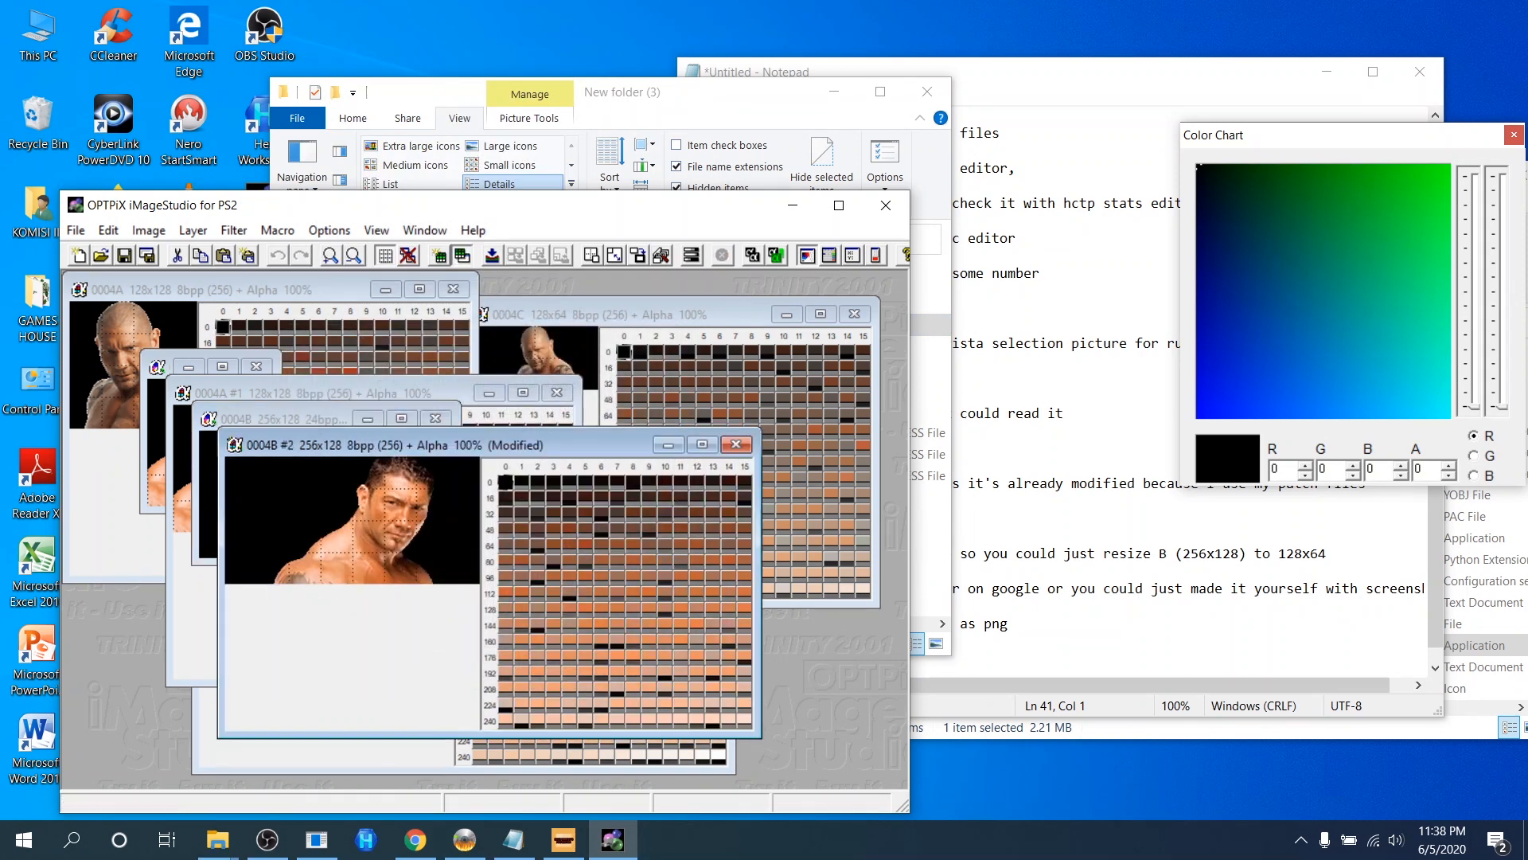
Save the color-reduced 256x128 image in TIM2 format over 0004B.tm2, keeping the offered options.
{"action": "key", "text": "ctrl+s"}
{"action": "key", "text": "Return"}
{"action": "key", "text": "Return"}
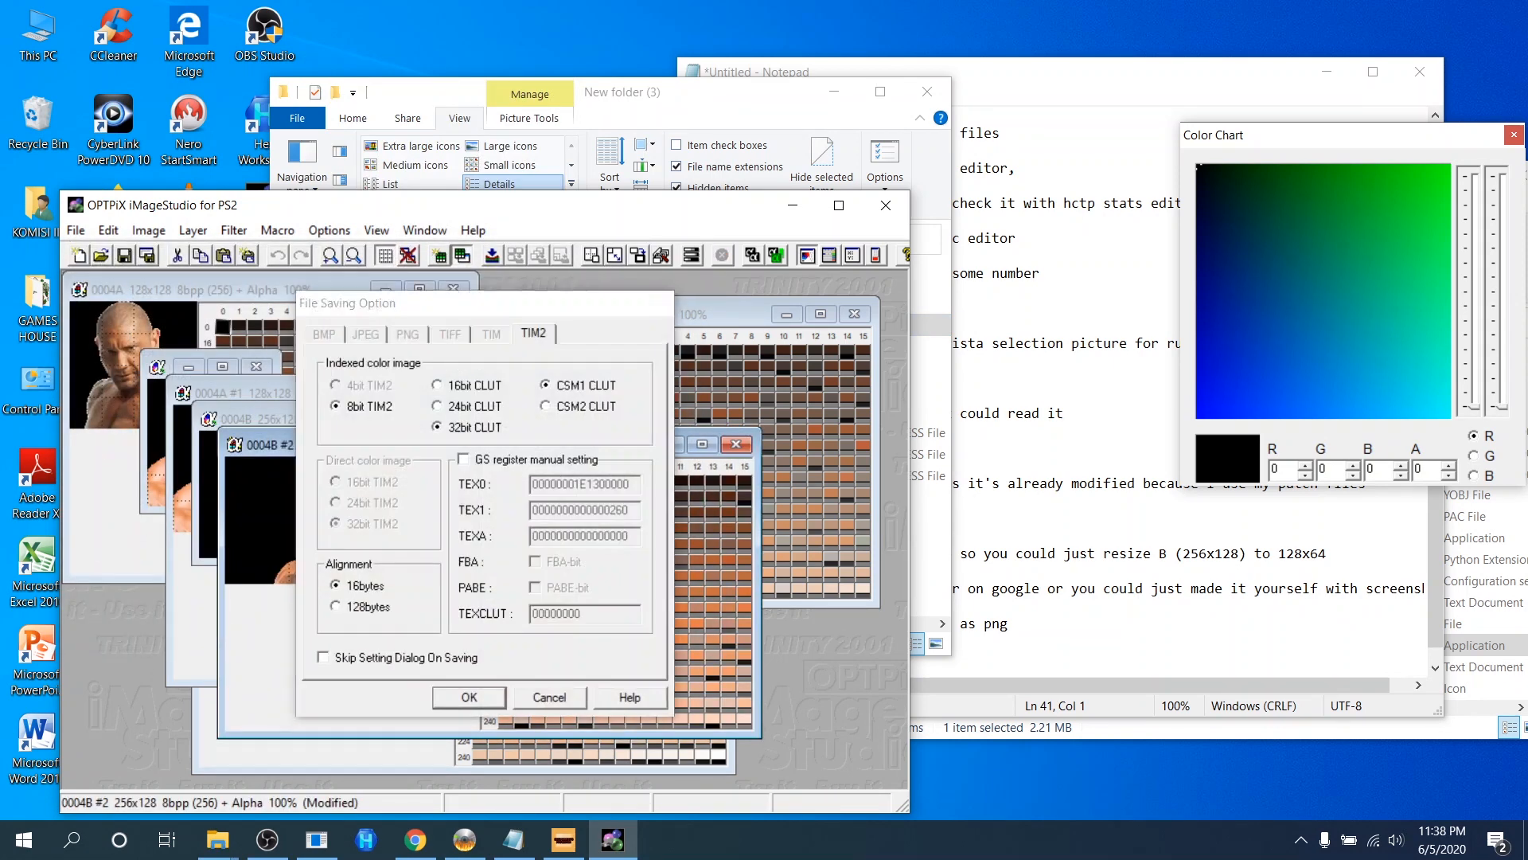
{"action": "key", "text": "Return"}
Resize the 0004B image to a width of 128 with its aspect ratio kept, and reduce the result to 256 colors (8 bits).
{"action": "left_click", "coordinate": [148, 230]}
{"action": "key", "text": "Down"}
{"action": "key", "text": "Return"}
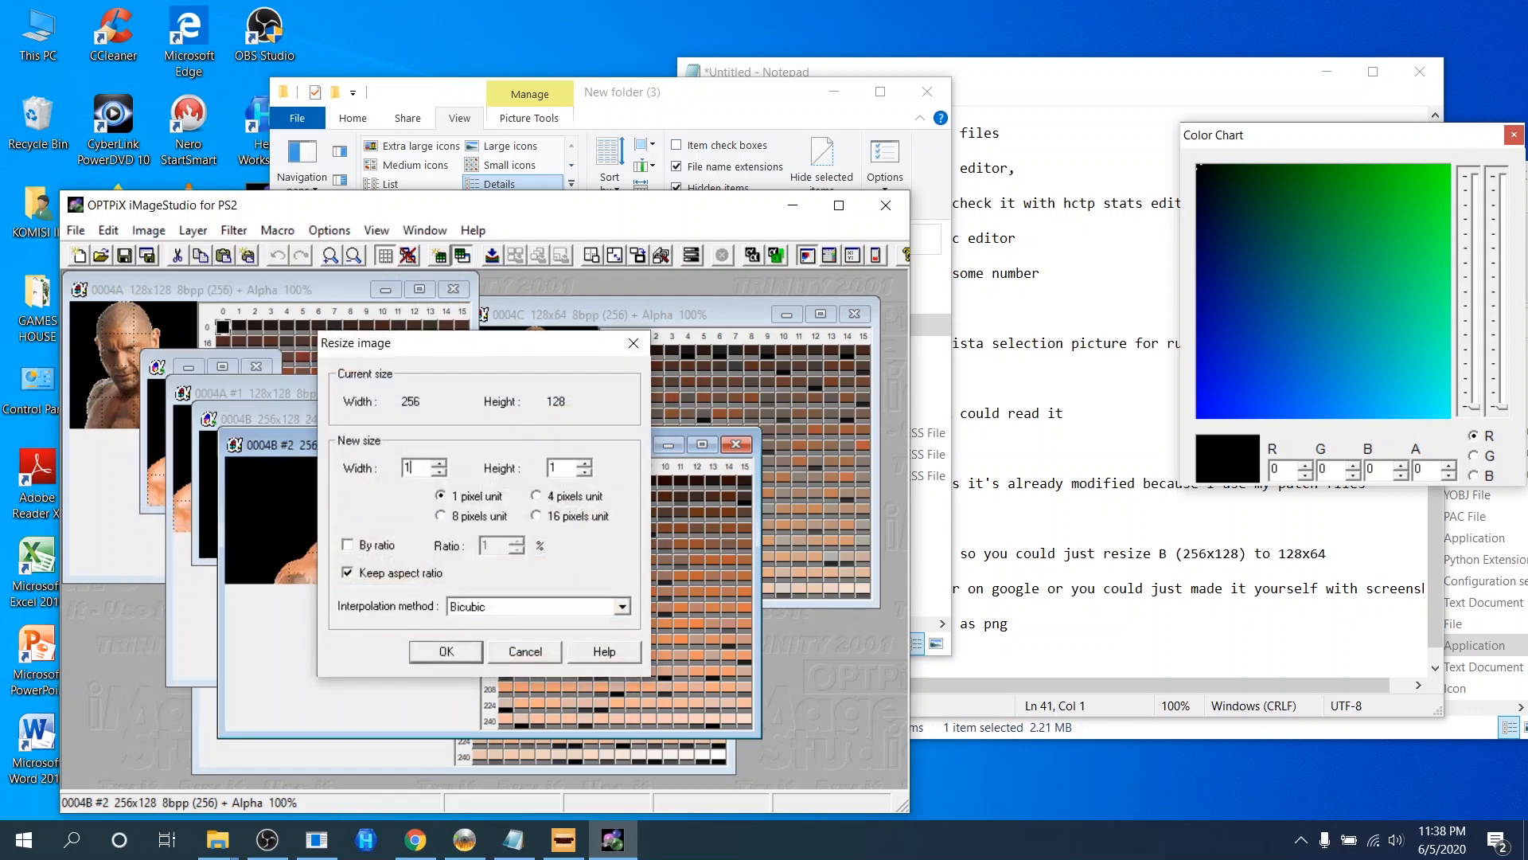
{"action": "type", "text": "128"}
{"action": "key", "text": "Return"}
{"action": "right_click", "coordinate": [149, 328]}
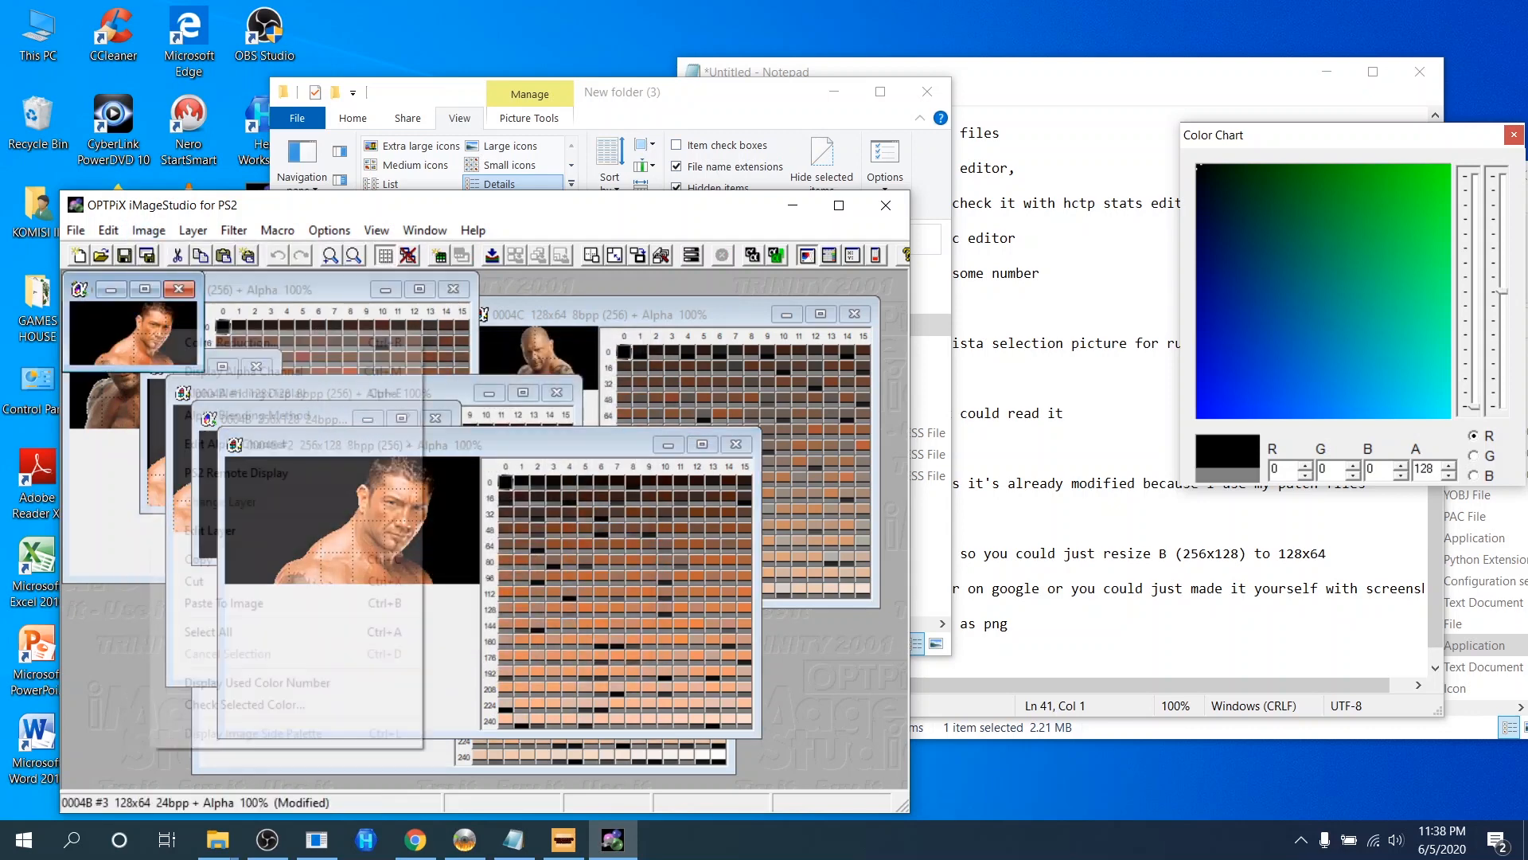
{"action": "left_click", "coordinate": [247, 683]}
{"action": "key", "text": "Return"}
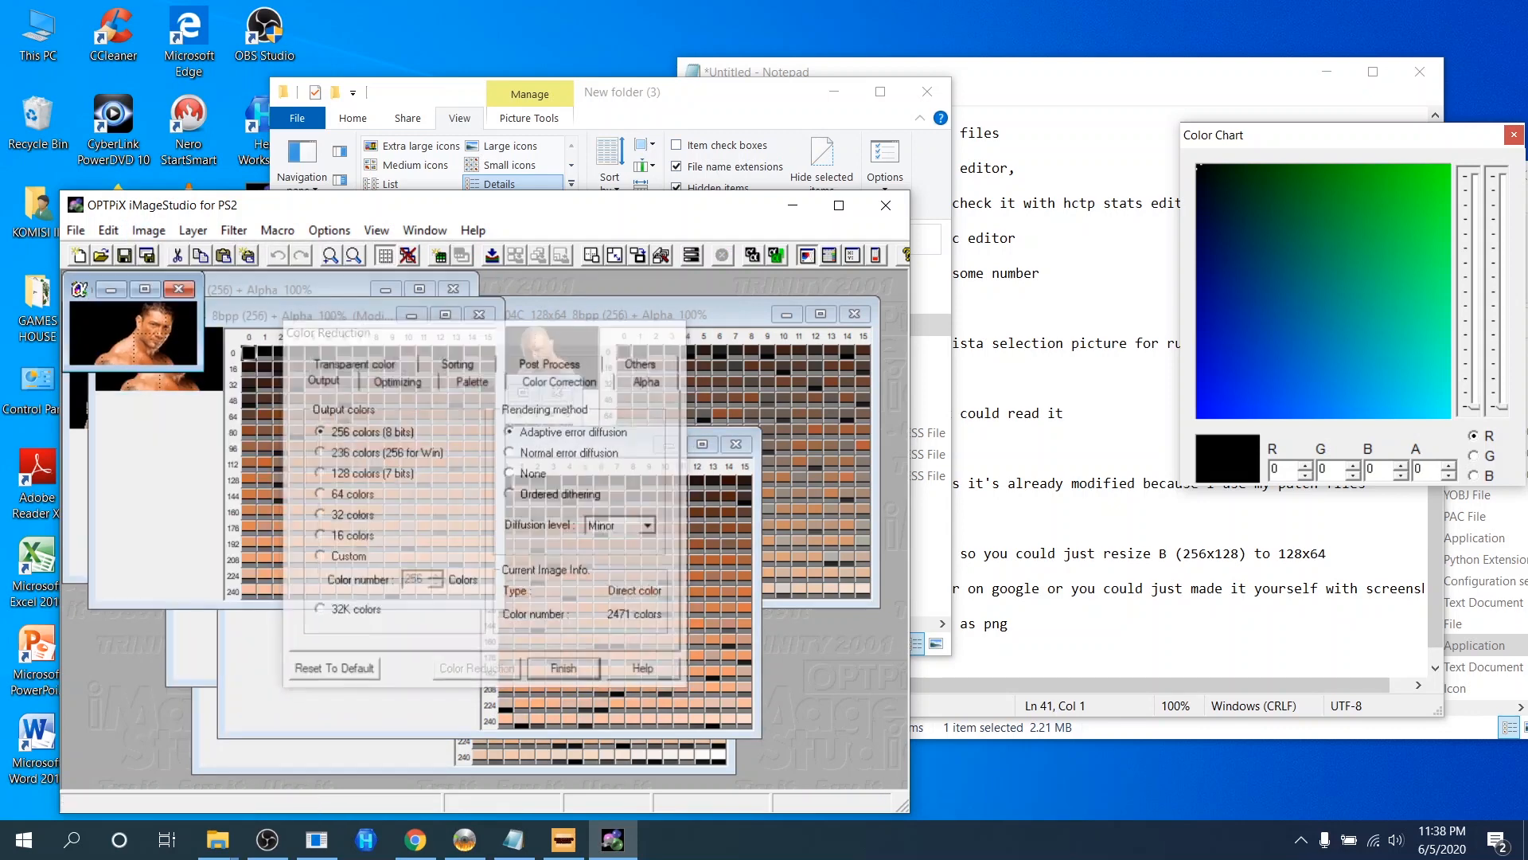
Save the resized 128x64 image in TIM2 format over 0004C.tm2 in New folder (3), keeping the offered options.
{"action": "key", "text": "ctrl+s"}
{"action": "key", "text": "Return"}
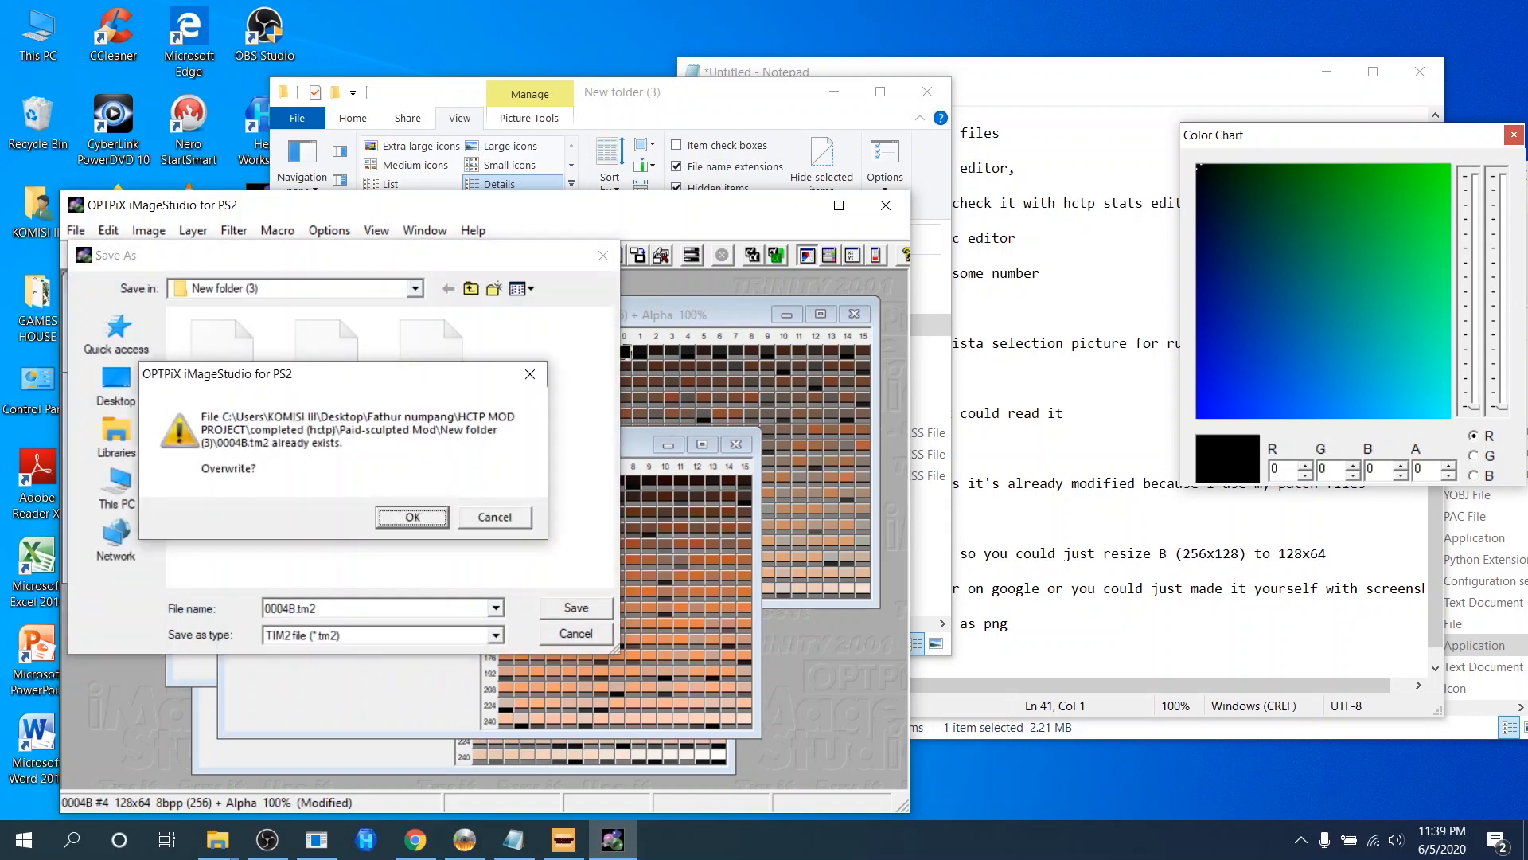
{"action": "left_click", "coordinate": [495, 517]}
{"action": "double_click", "coordinate": [431, 358]}
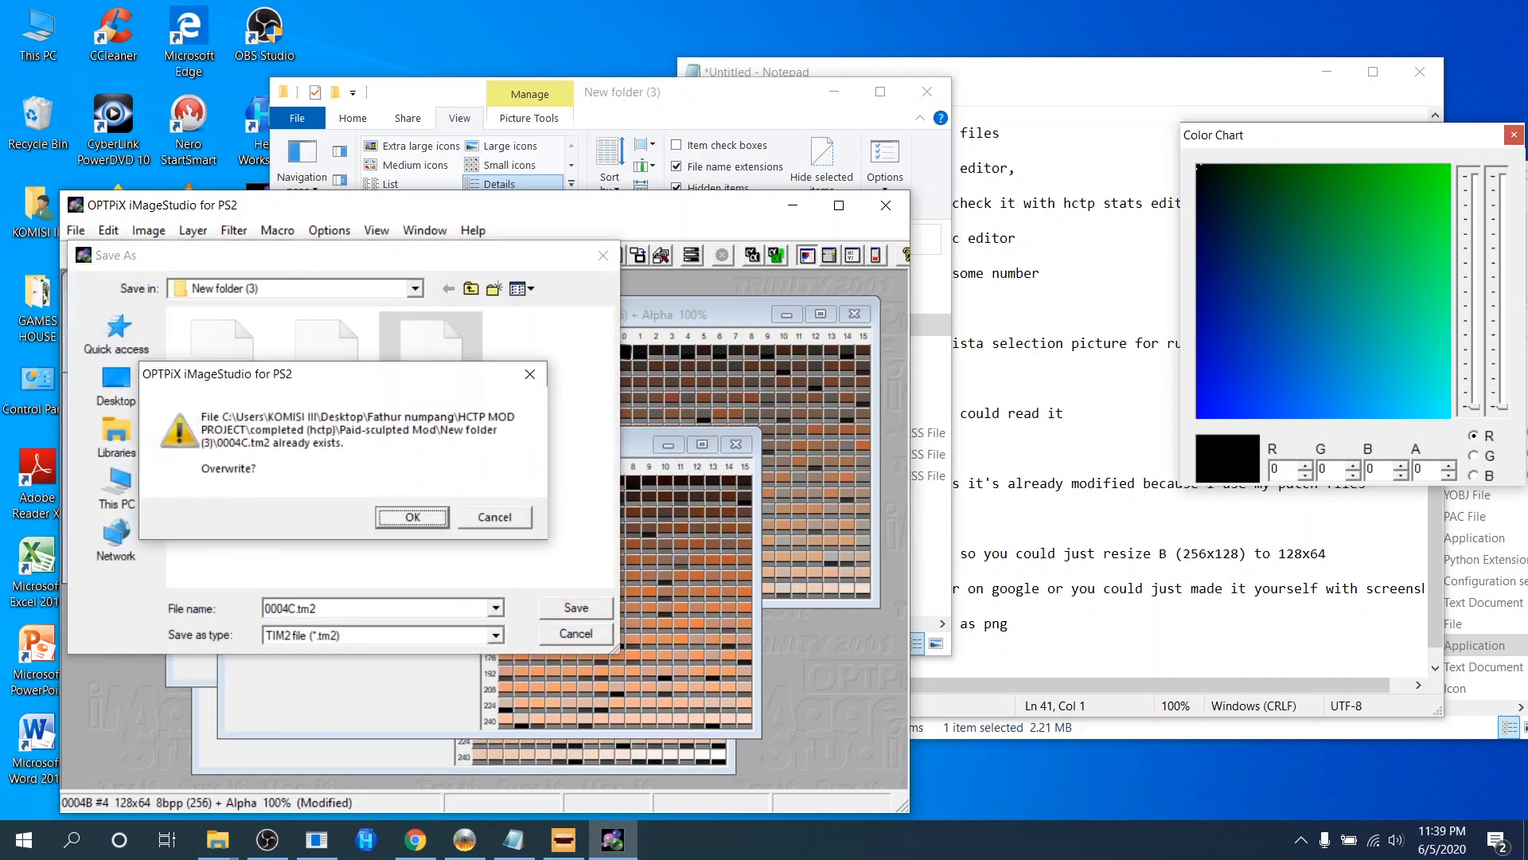
{"action": "key", "text": "Return"}
{"action": "key", "text": "Return"}
Add the line "after resizing B to 128x64 don't forget to save as C" to the Notepad notes.
{"action": "key", "text": "alt+Tab"}
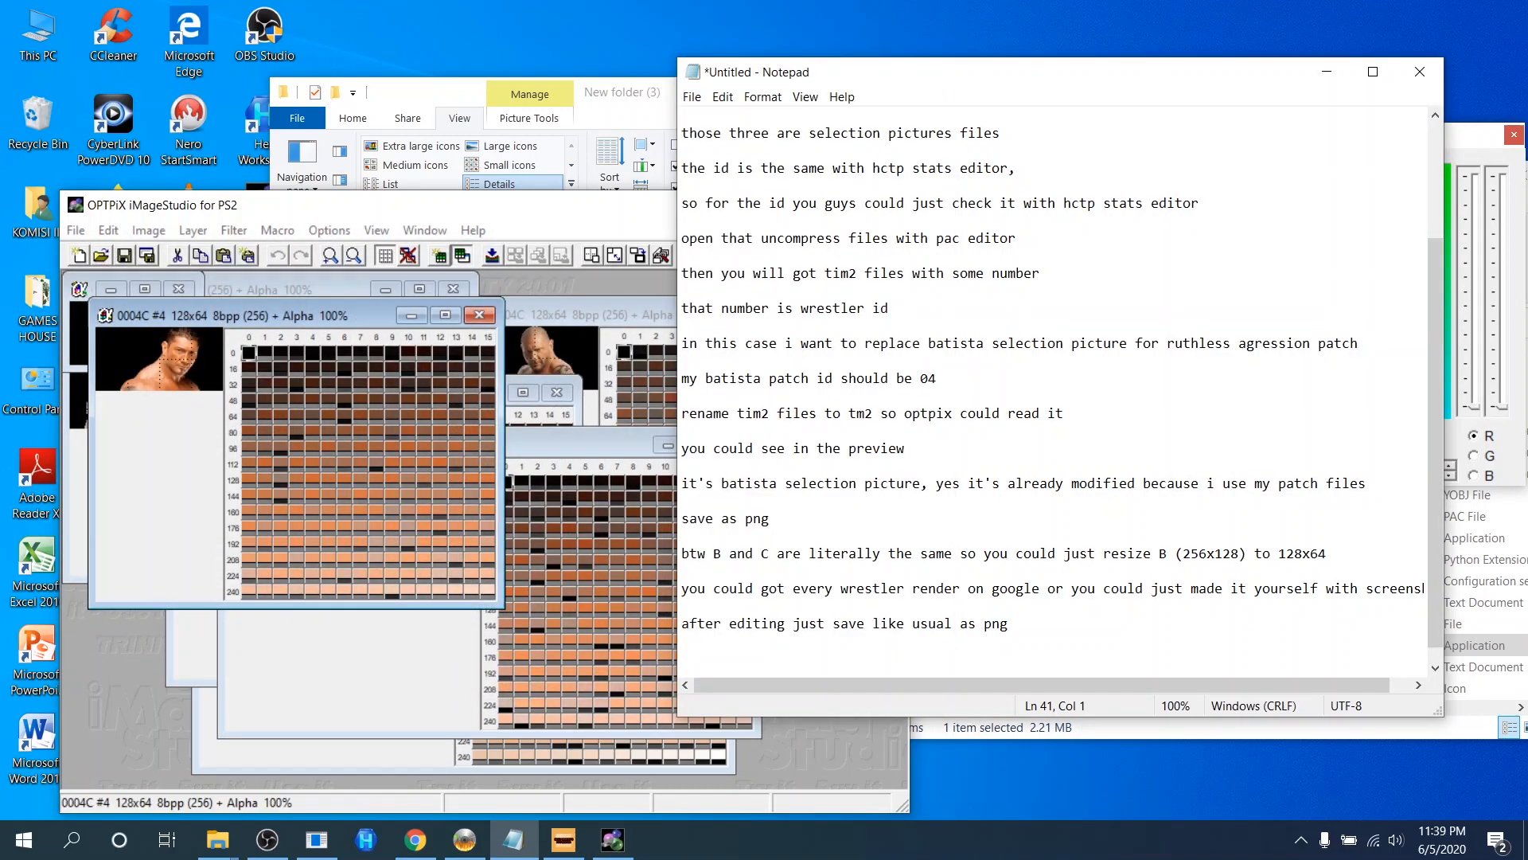
{"action": "type", "text": "after resizing"}
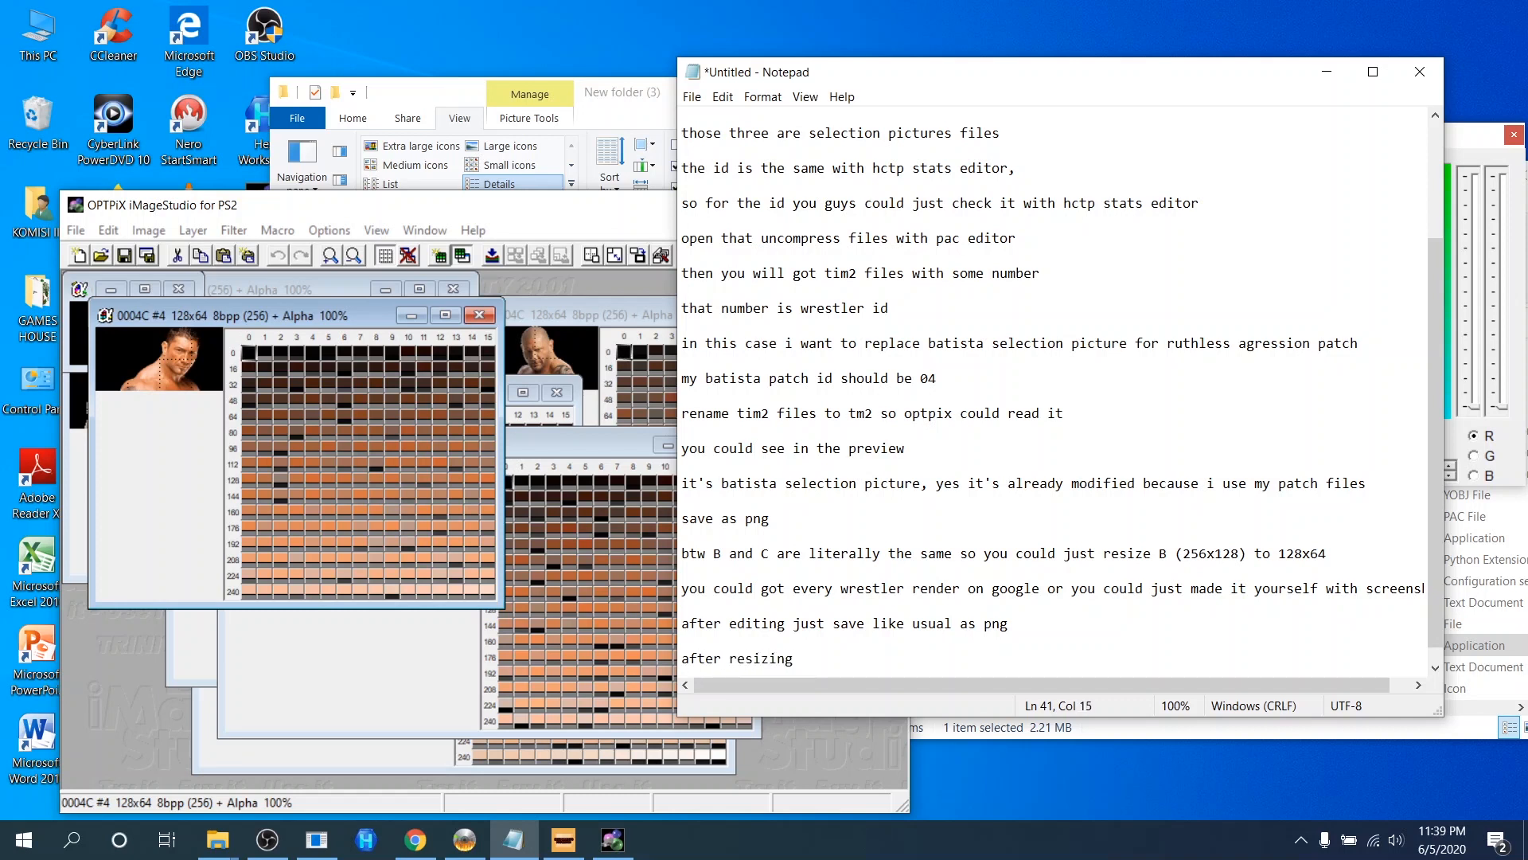
{"action": "type", "text": " B to 128x64 do"}
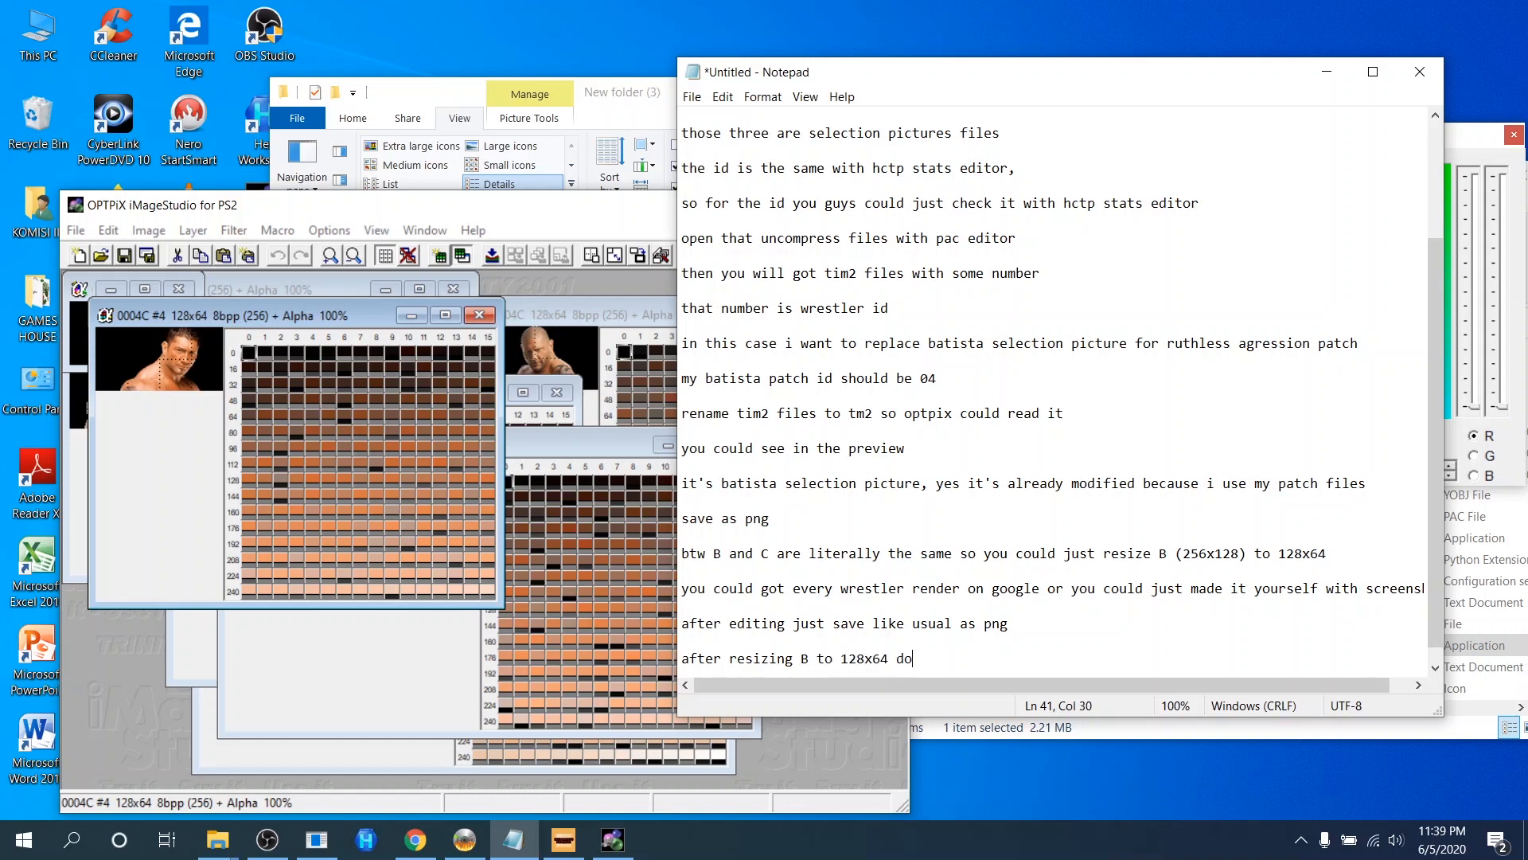
{"action": "type", "text": "n't forget to save "}
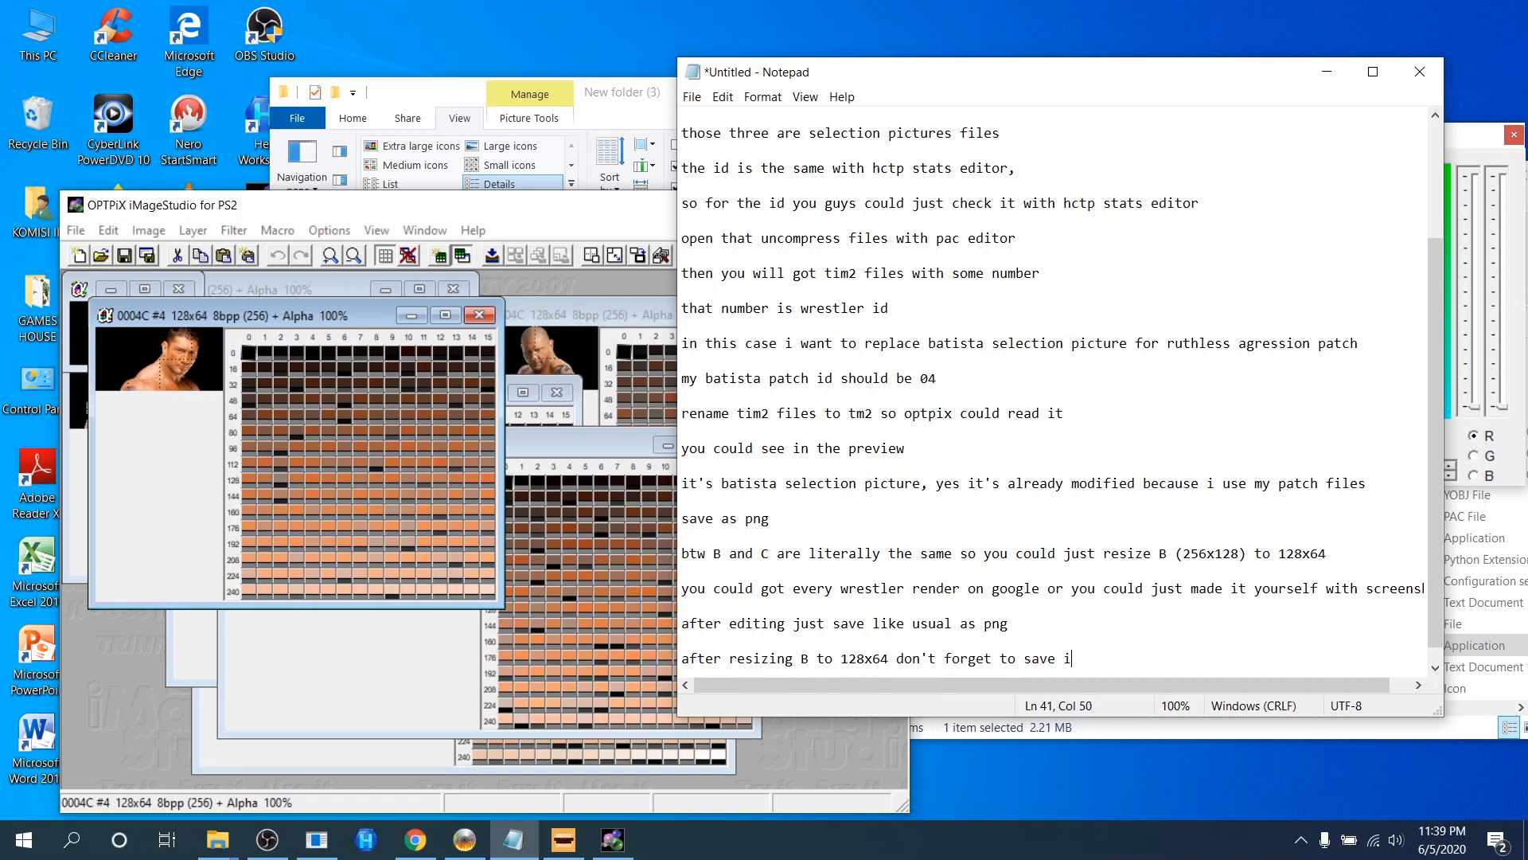
{"action": "type", "text": "as C"}
{"action": "key", "text": "Return"}
{"action": "key", "text": "Return"}
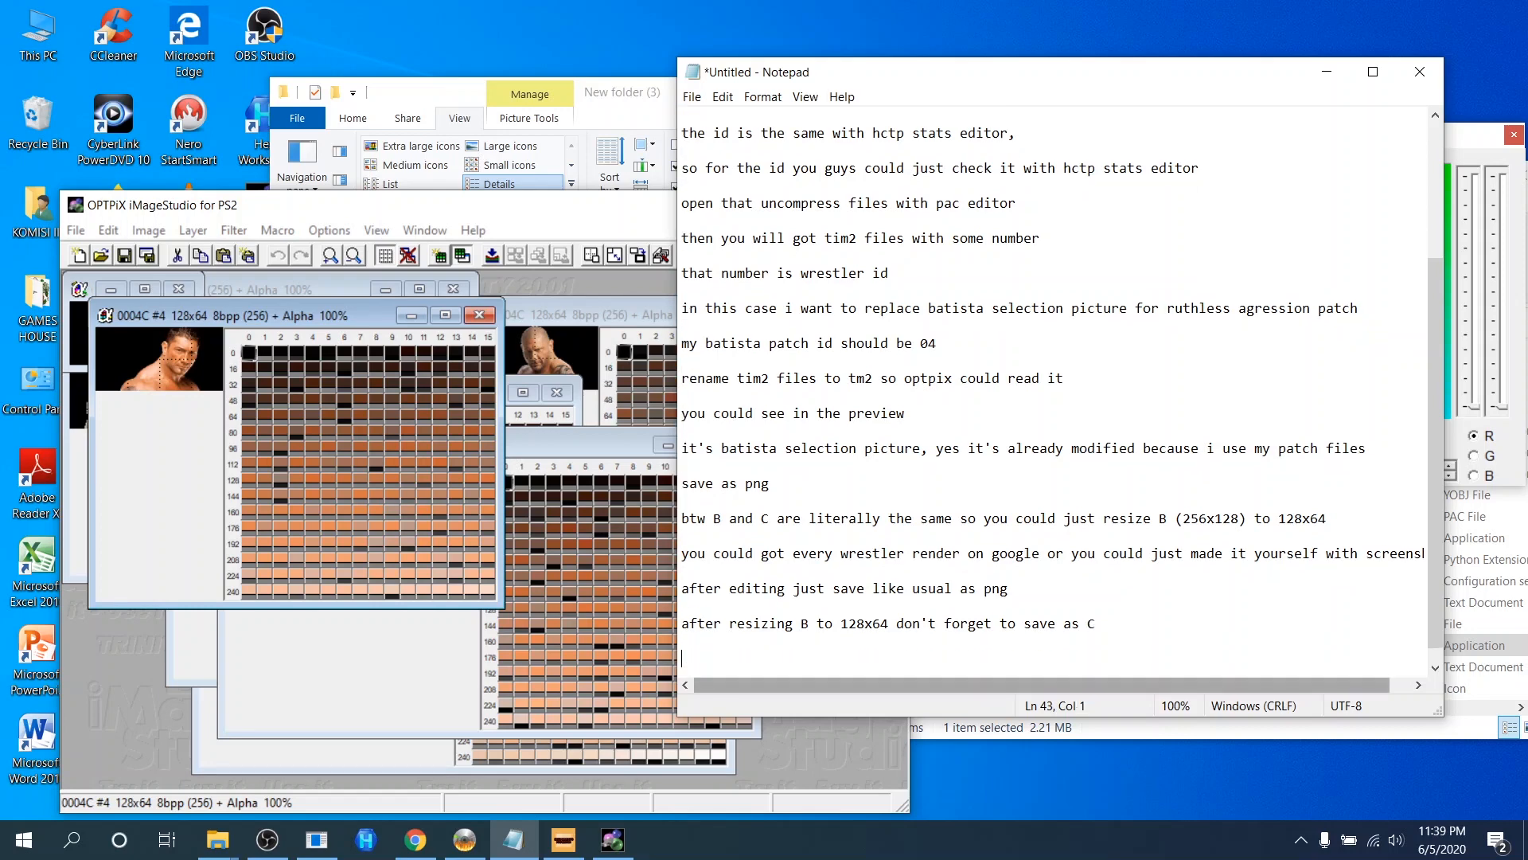
Switch to PAC Editor, open A.uncompress from New folder (3) with all file types shown, and select 0004.tim2.
{"action": "left_click", "coordinate": [563, 840]}
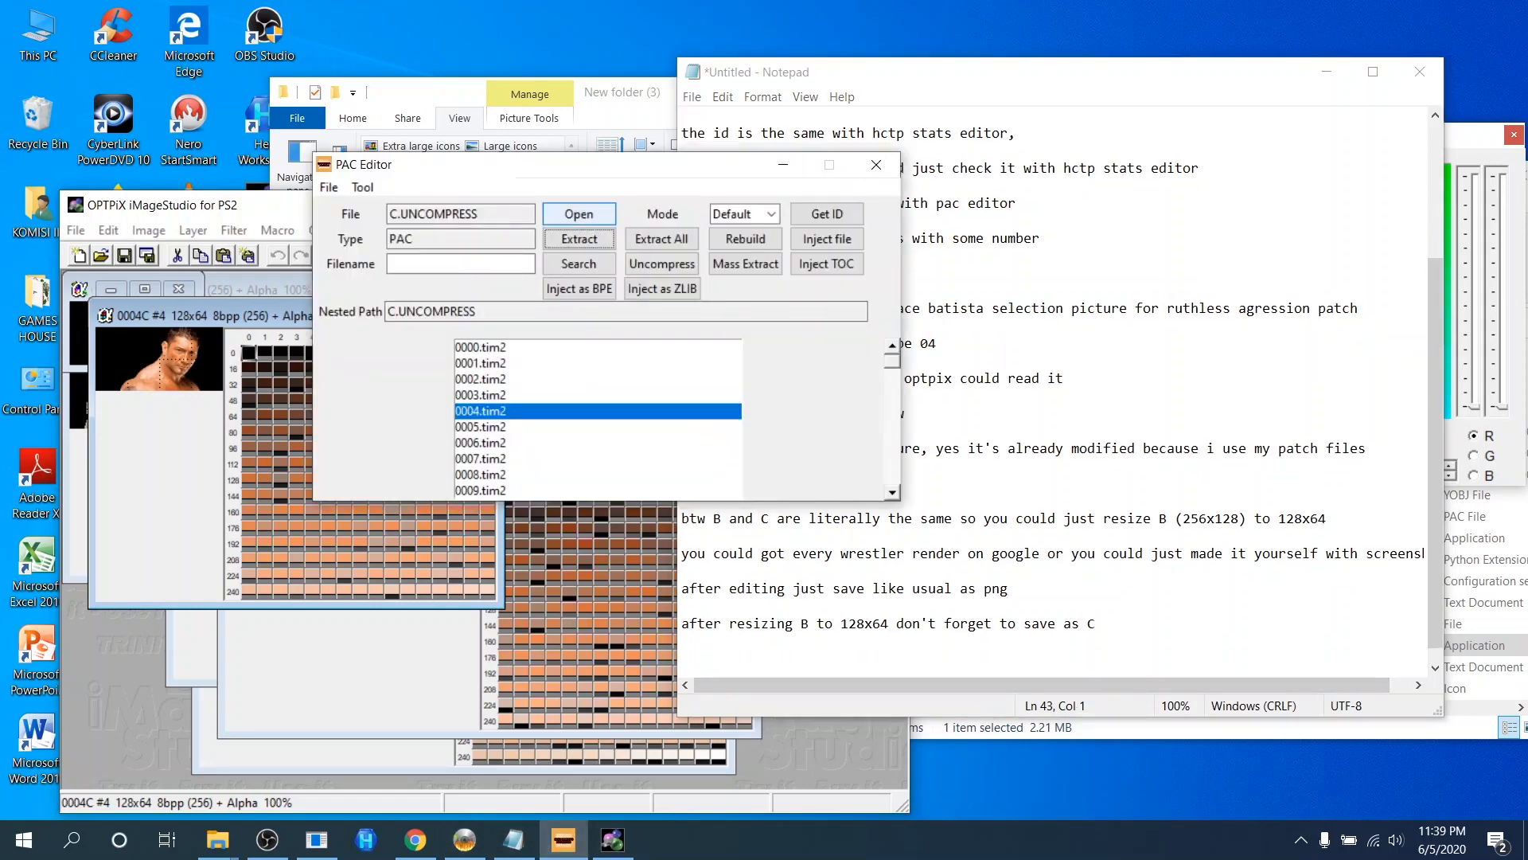
{"action": "left_click", "coordinate": [579, 213]}
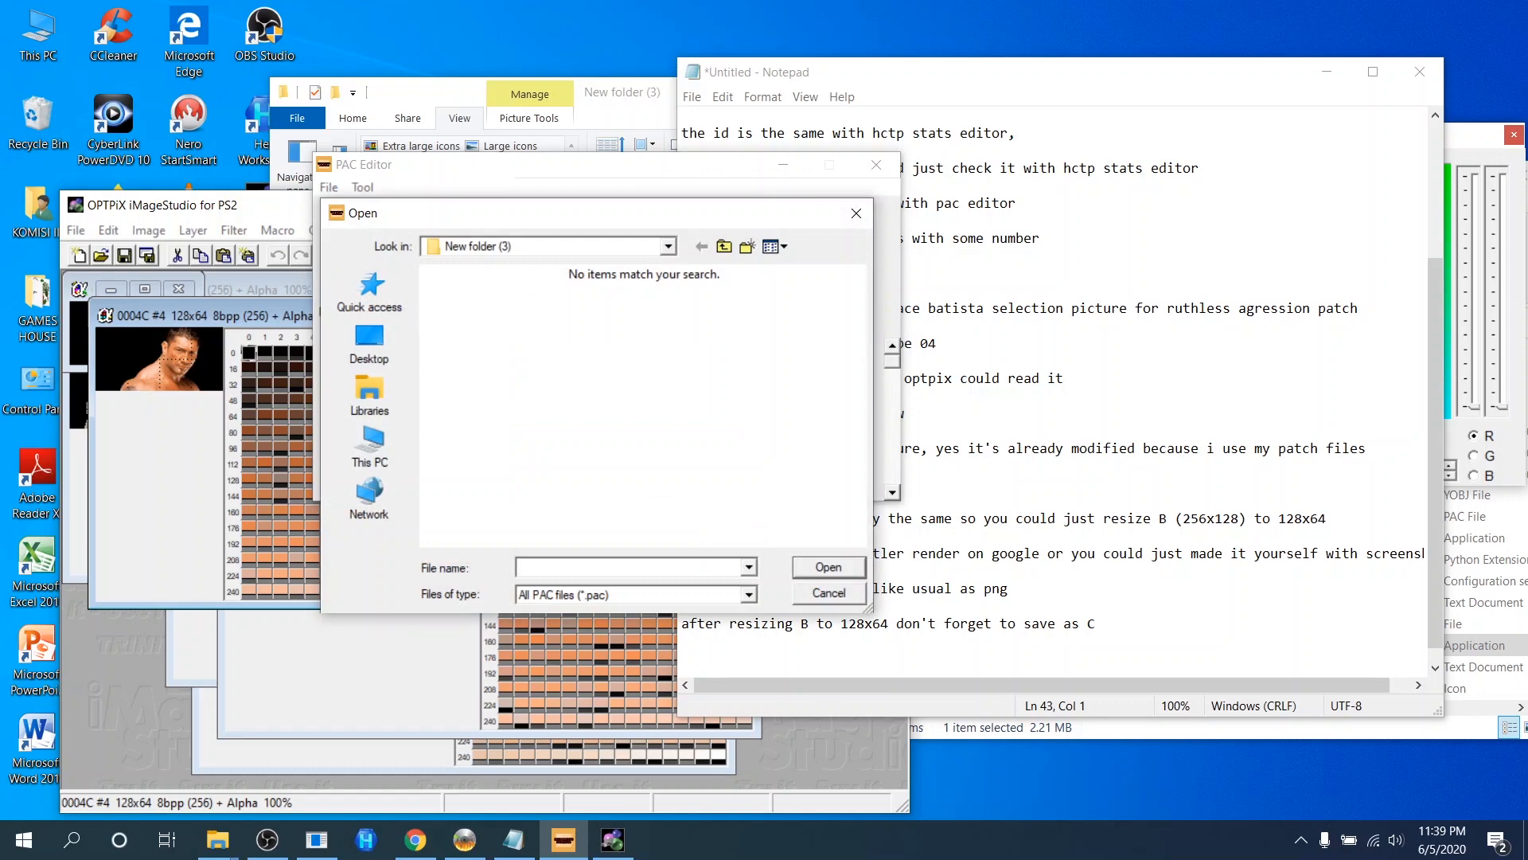
{"action": "left_click", "coordinate": [748, 595]}
{"action": "left_click", "coordinate": [557, 626]}
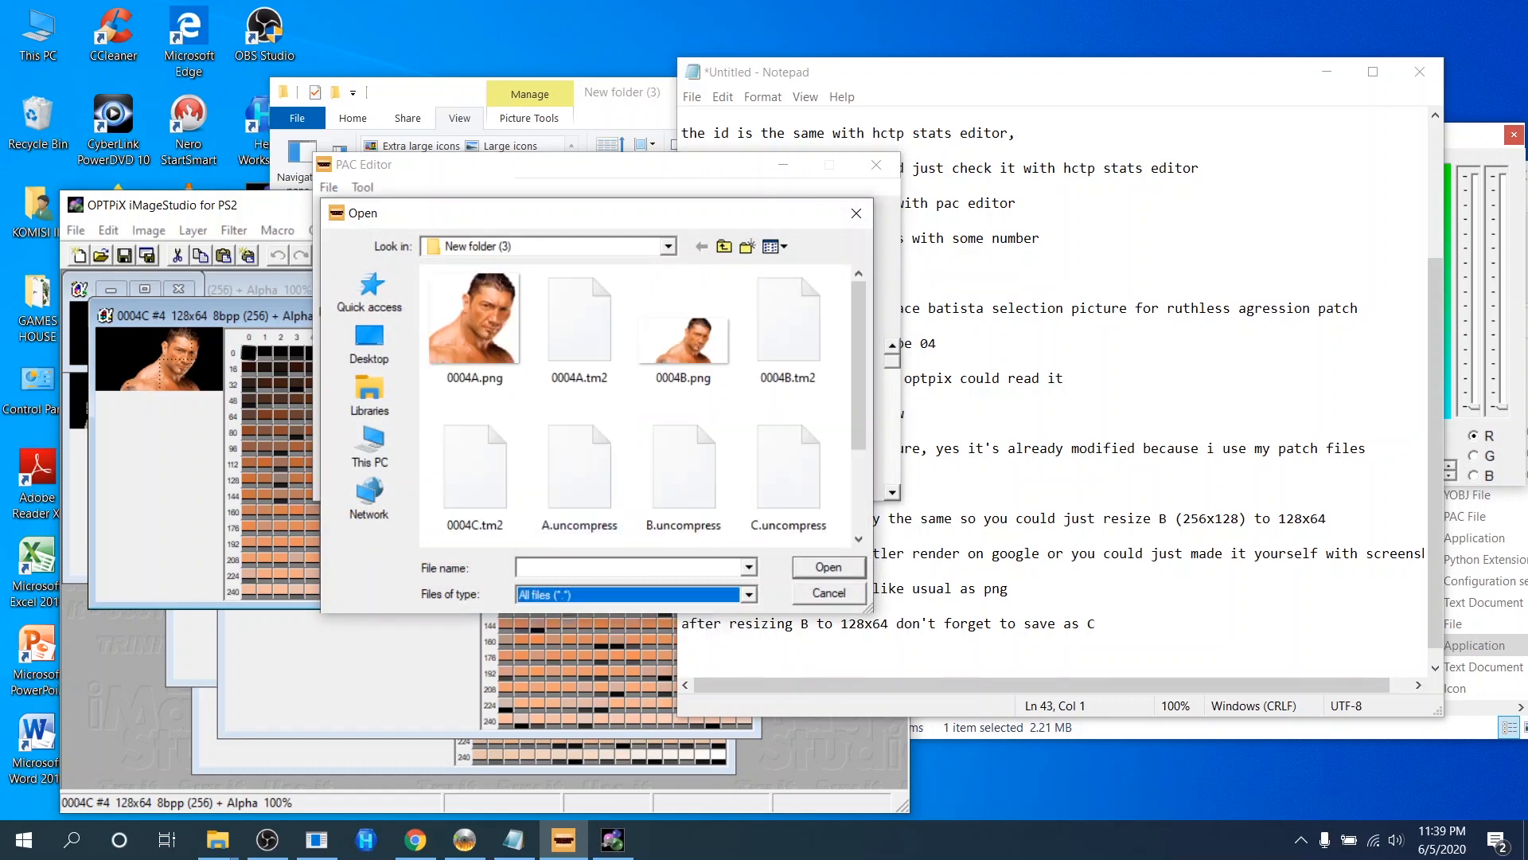
{"action": "double_click", "coordinate": [579, 477]}
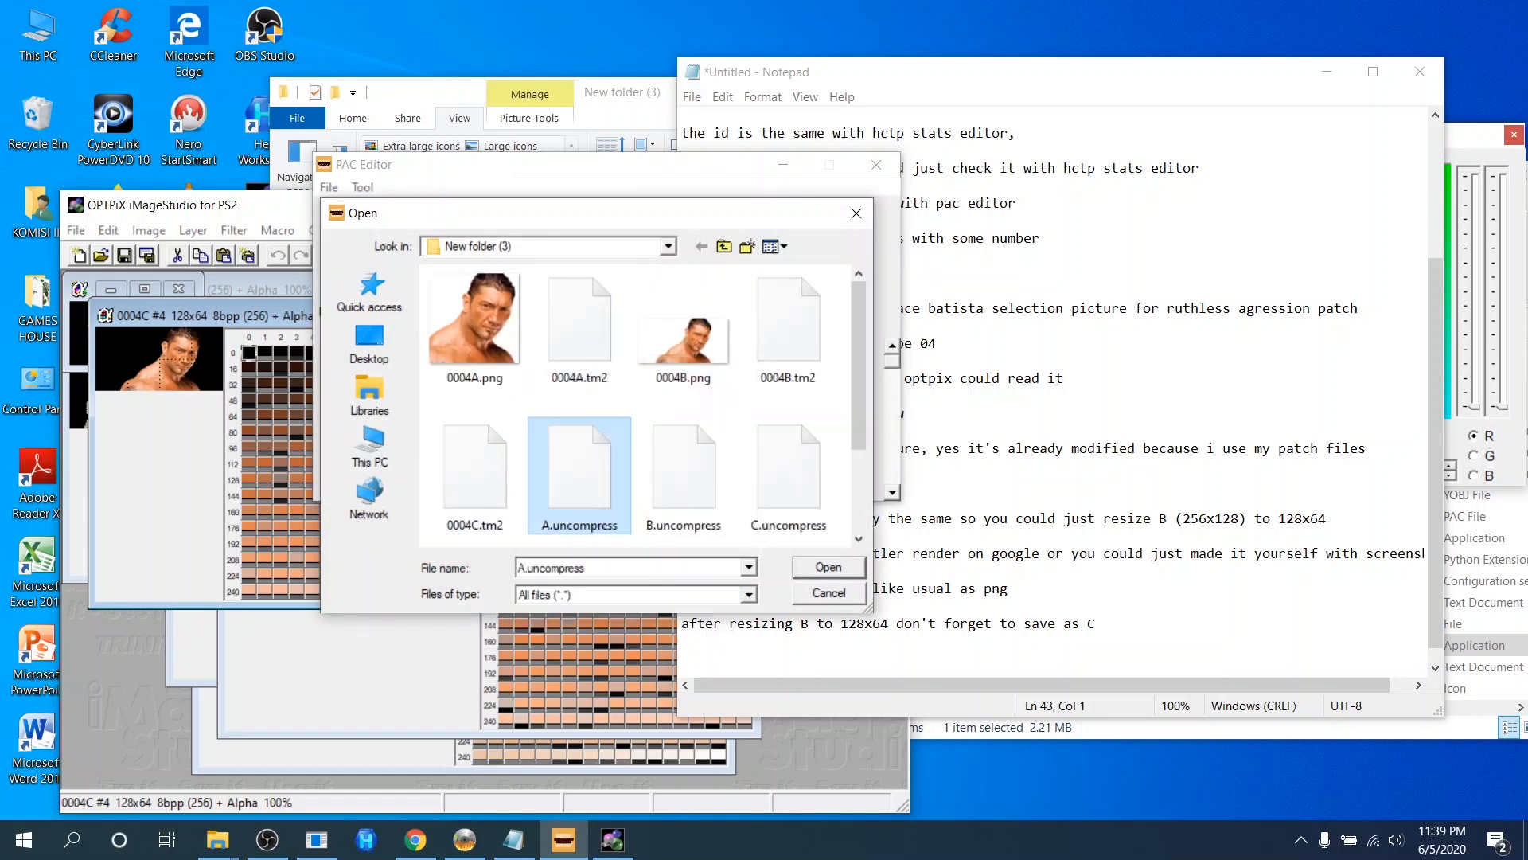
{"action": "left_click", "coordinate": [480, 411]}
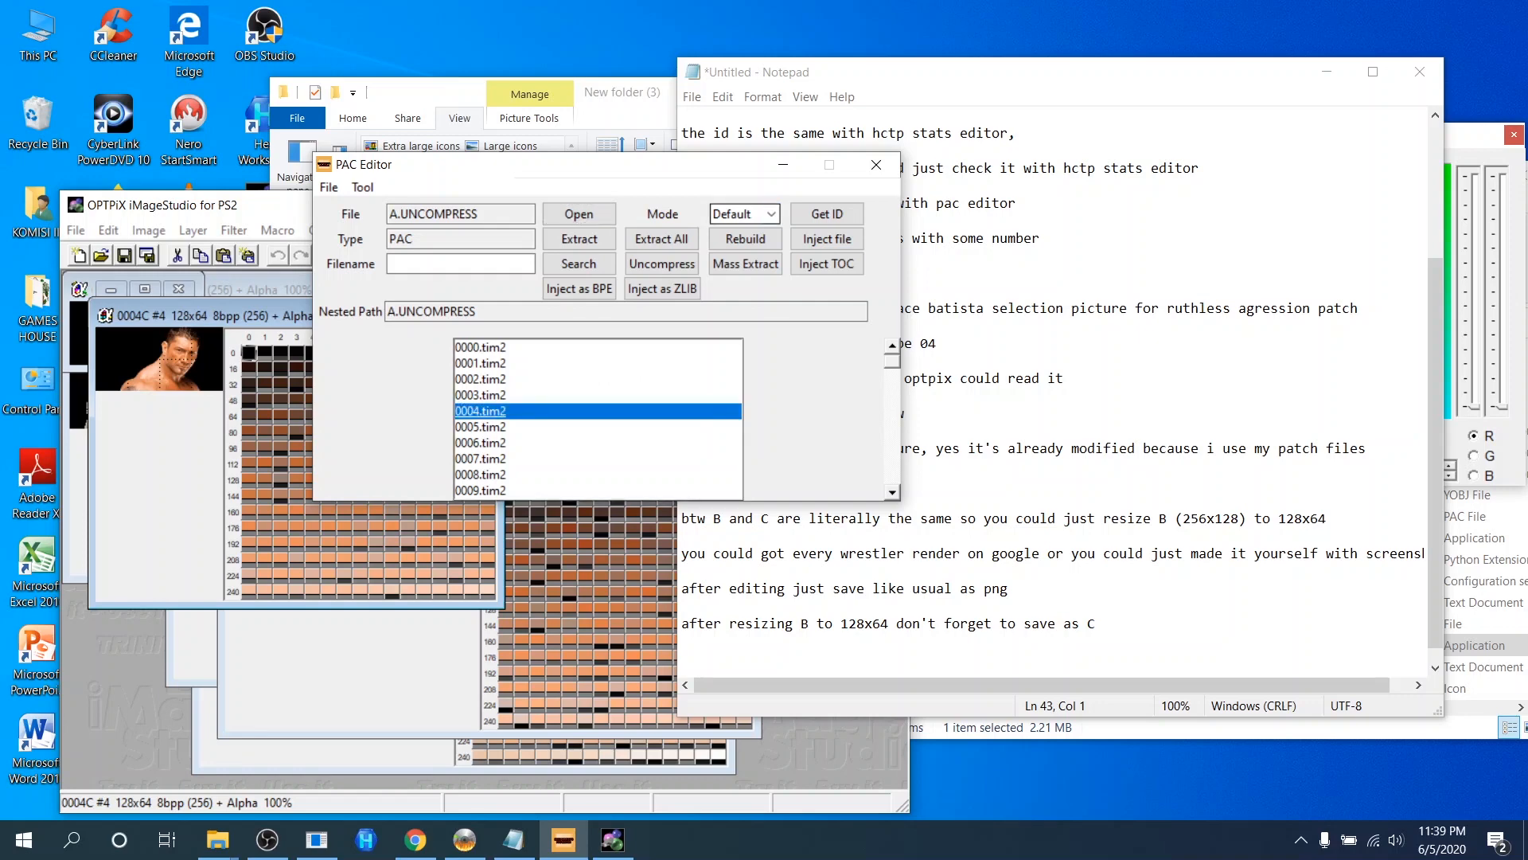
Add the line "then inject it as usual" to the Notepad notes.
{"action": "left_click", "coordinate": [1059, 658]}
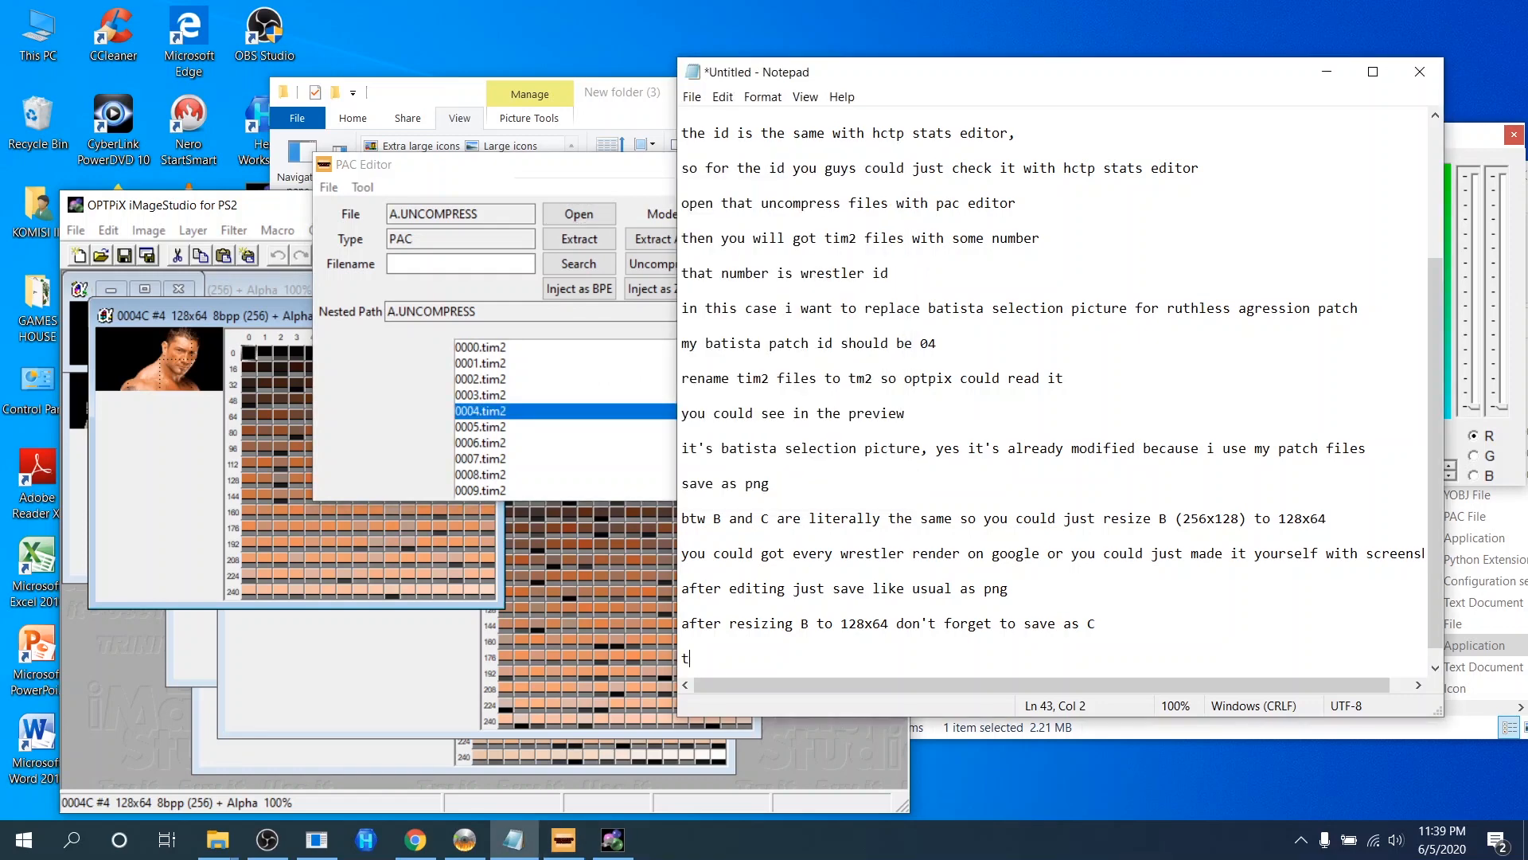
{"action": "type", "text": "then inject it as usual as"}
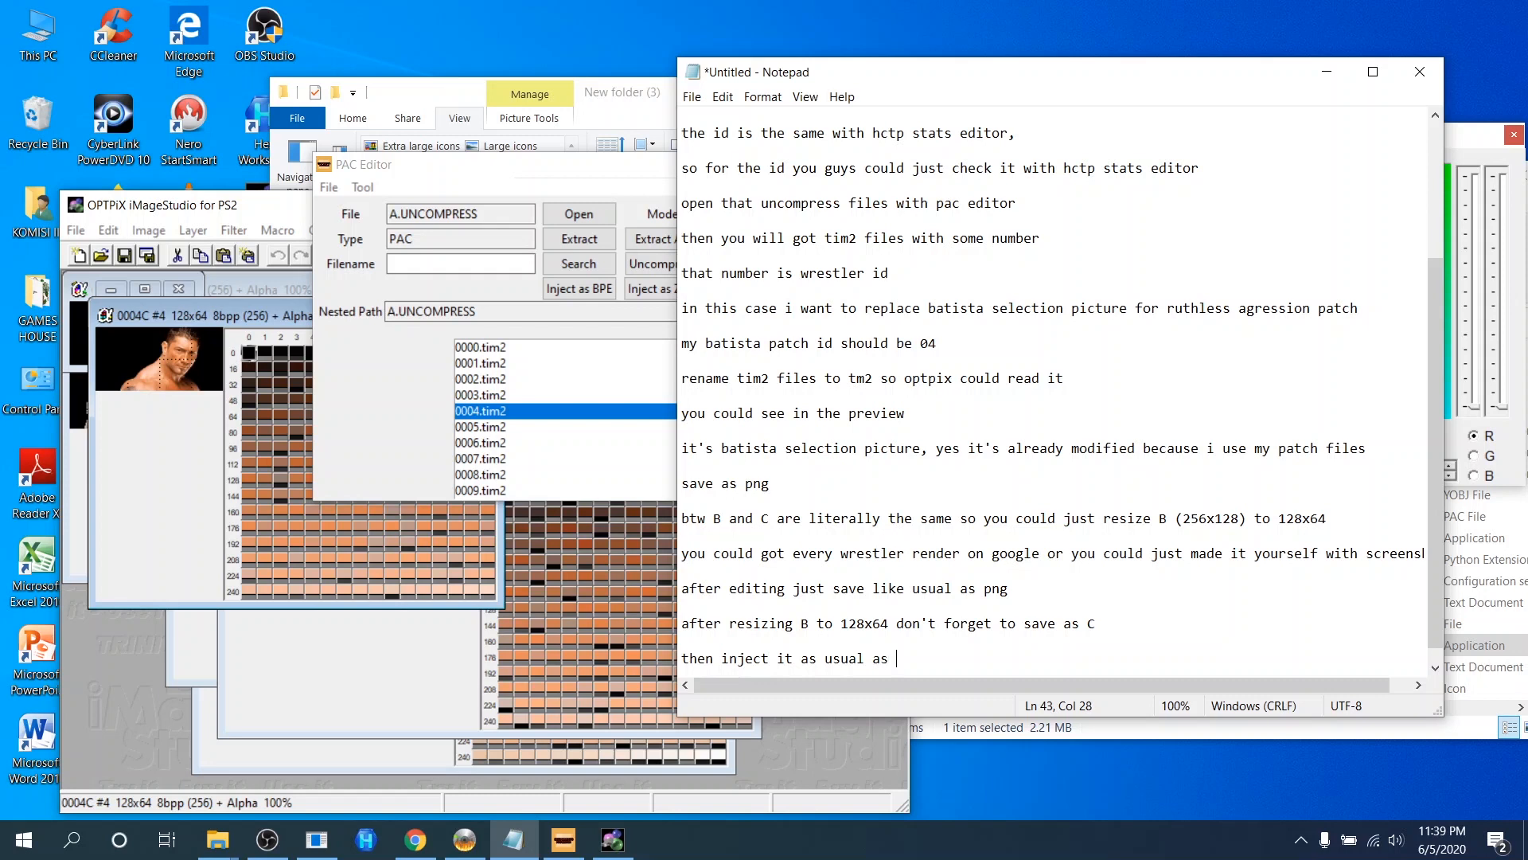
{"action": "key", "text": "BackSpace"}
{"action": "key", "text": "BackSpace"}
{"action": "key", "text": "BackSpace"}
{"action": "key", "text": "Return"}
{"action": "key", "text": "Return"}
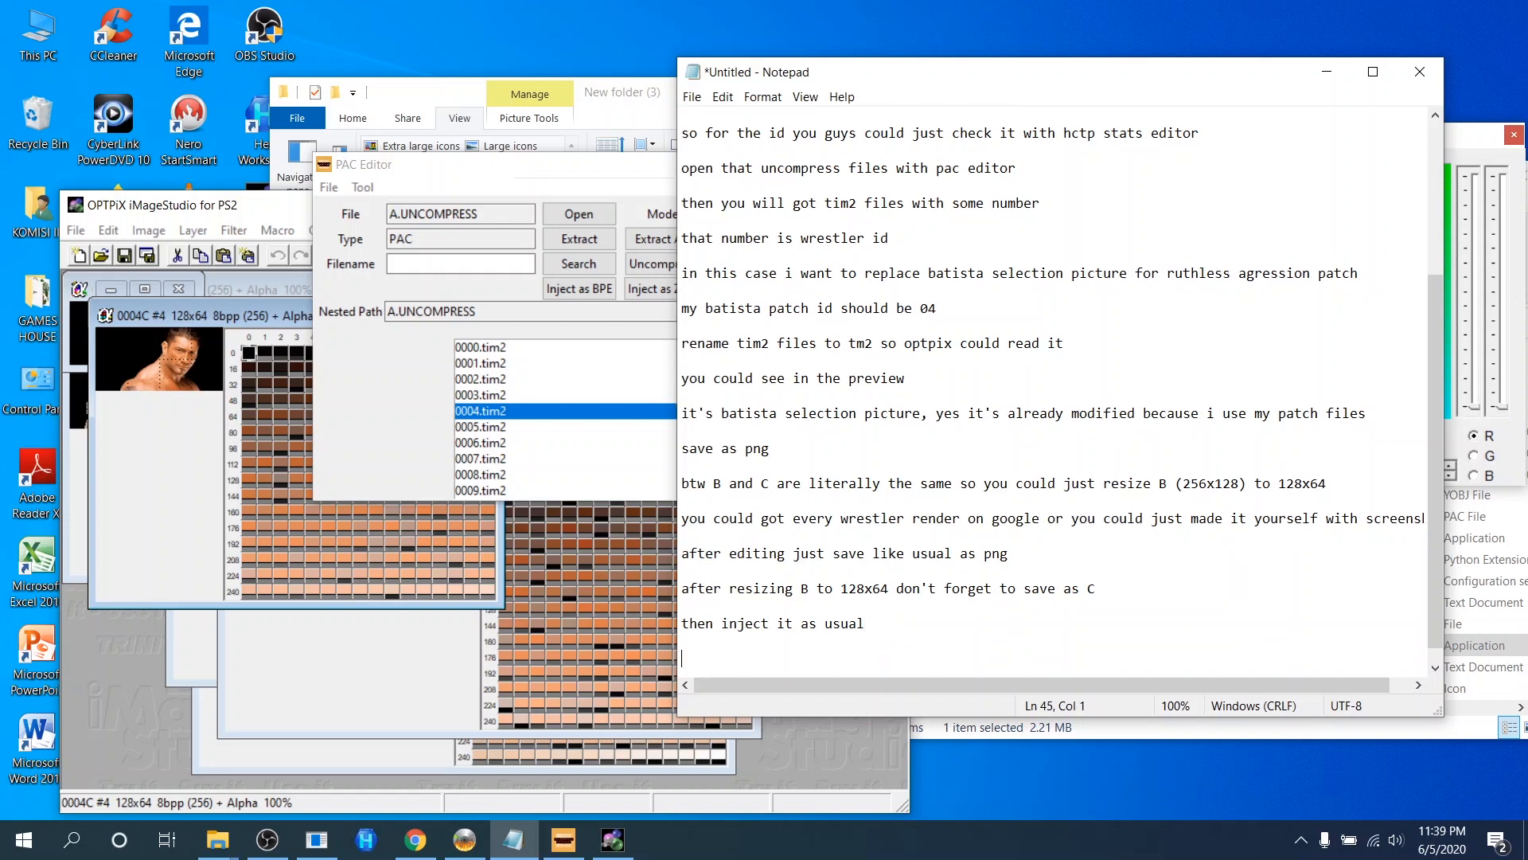
Add the line "of course to the correct their location" to the Notepad notes.
{"action": "type", "text": "of course to the correc"}
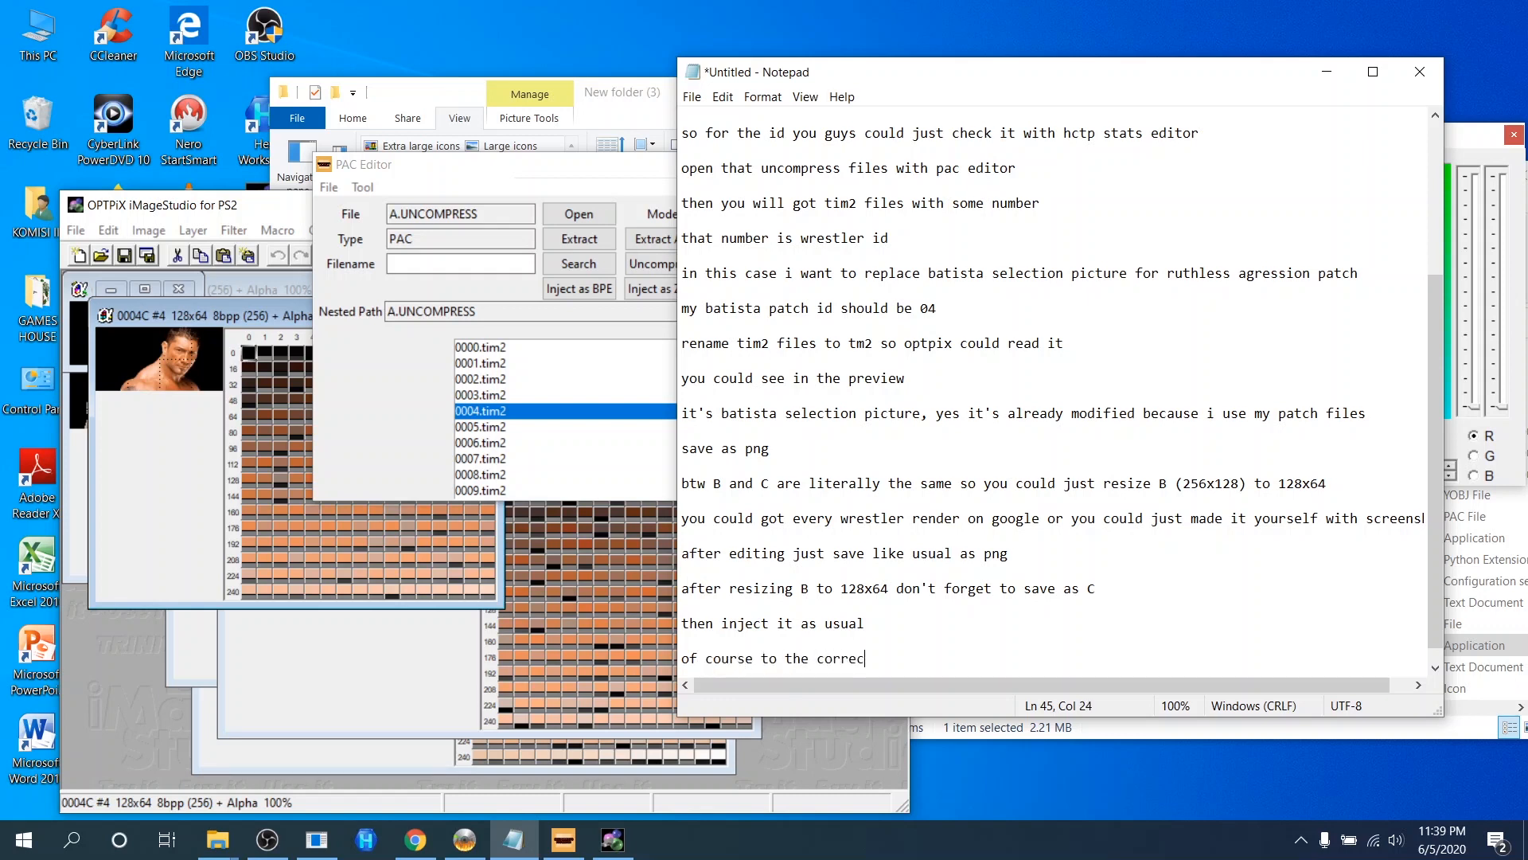
{"action": "type", "text": "t their location"}
{"action": "key", "text": "Return"}
{"action": "key", "text": "Return"}
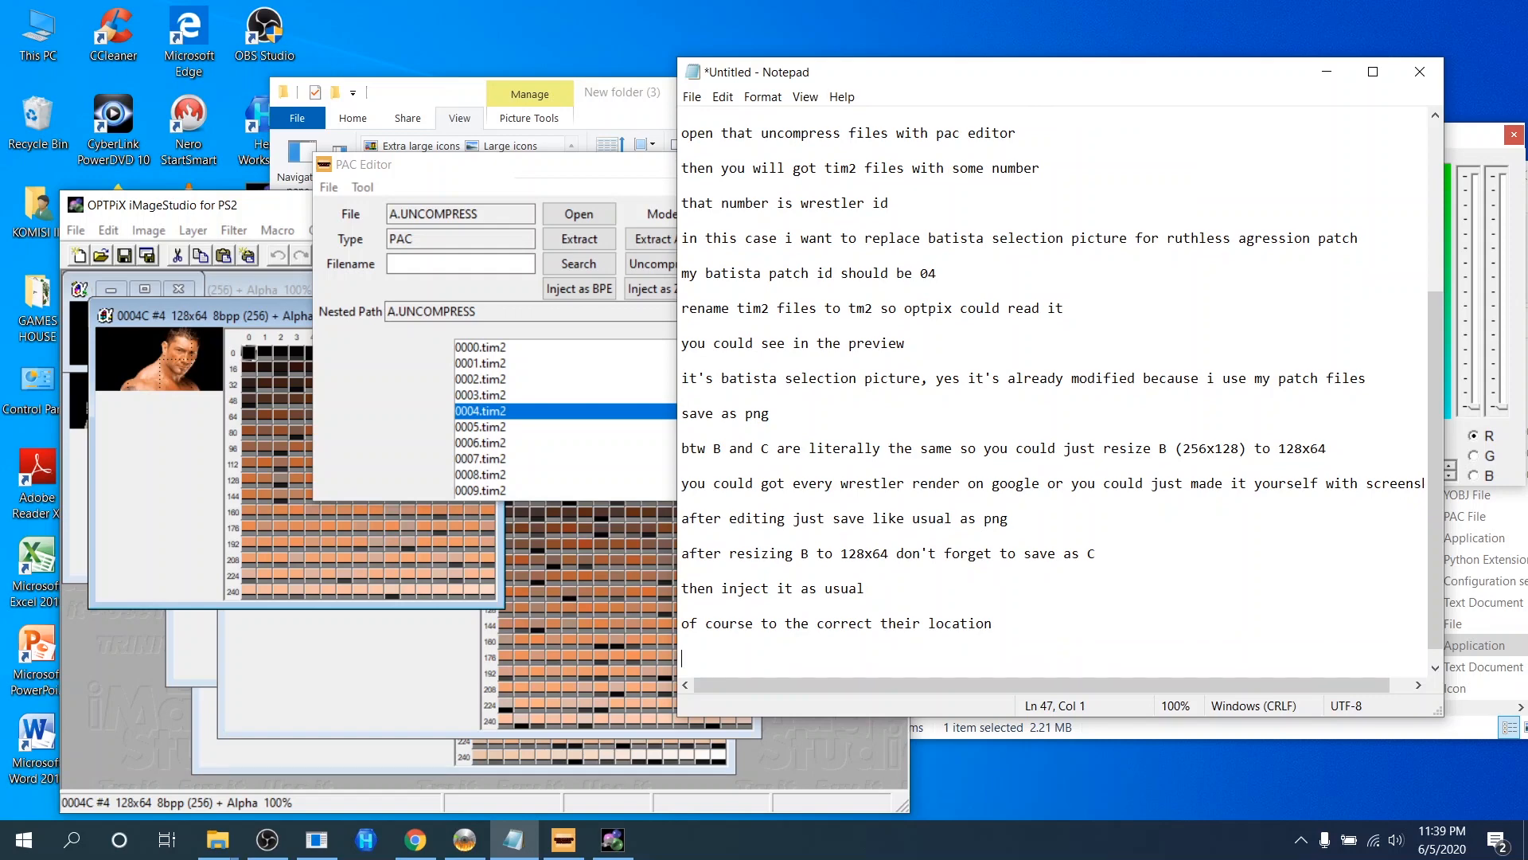
Back in PAC Editor, inject 0004A.tm2 into the 0004.tim2 entry of A.uncompress.
{"action": "left_click", "coordinate": [597, 325]}
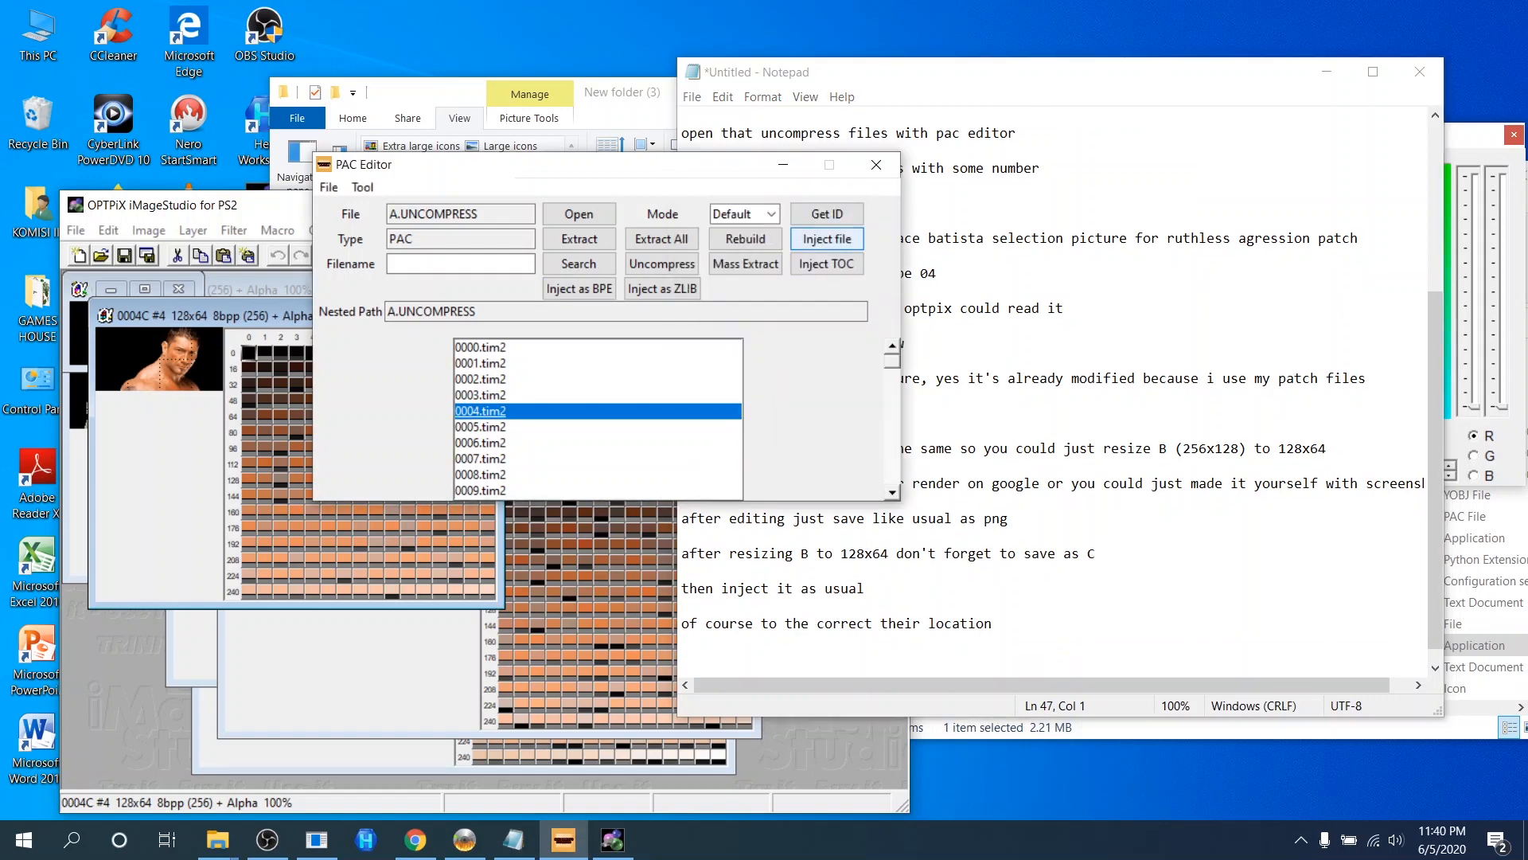
{"action": "left_click", "coordinate": [827, 240]}
{"action": "double_click", "coordinate": [597, 371]}
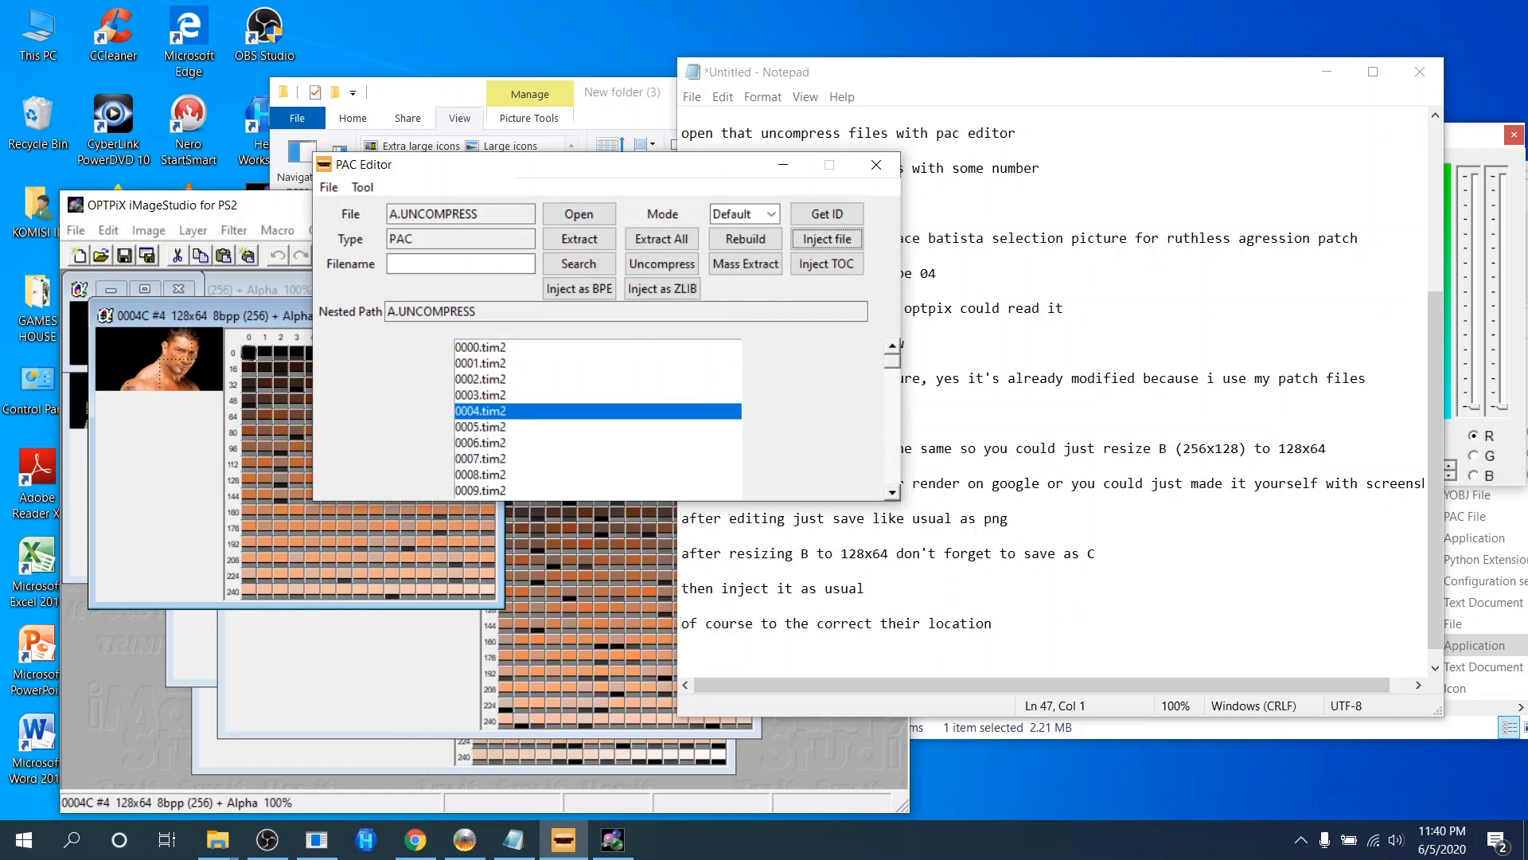
{"action": "key", "text": "Return"}
Open B.uncompress from New folder (3) and inject 0004B.tm2 into its 0004.tim2 entry.
{"action": "left_click", "coordinate": [579, 214]}
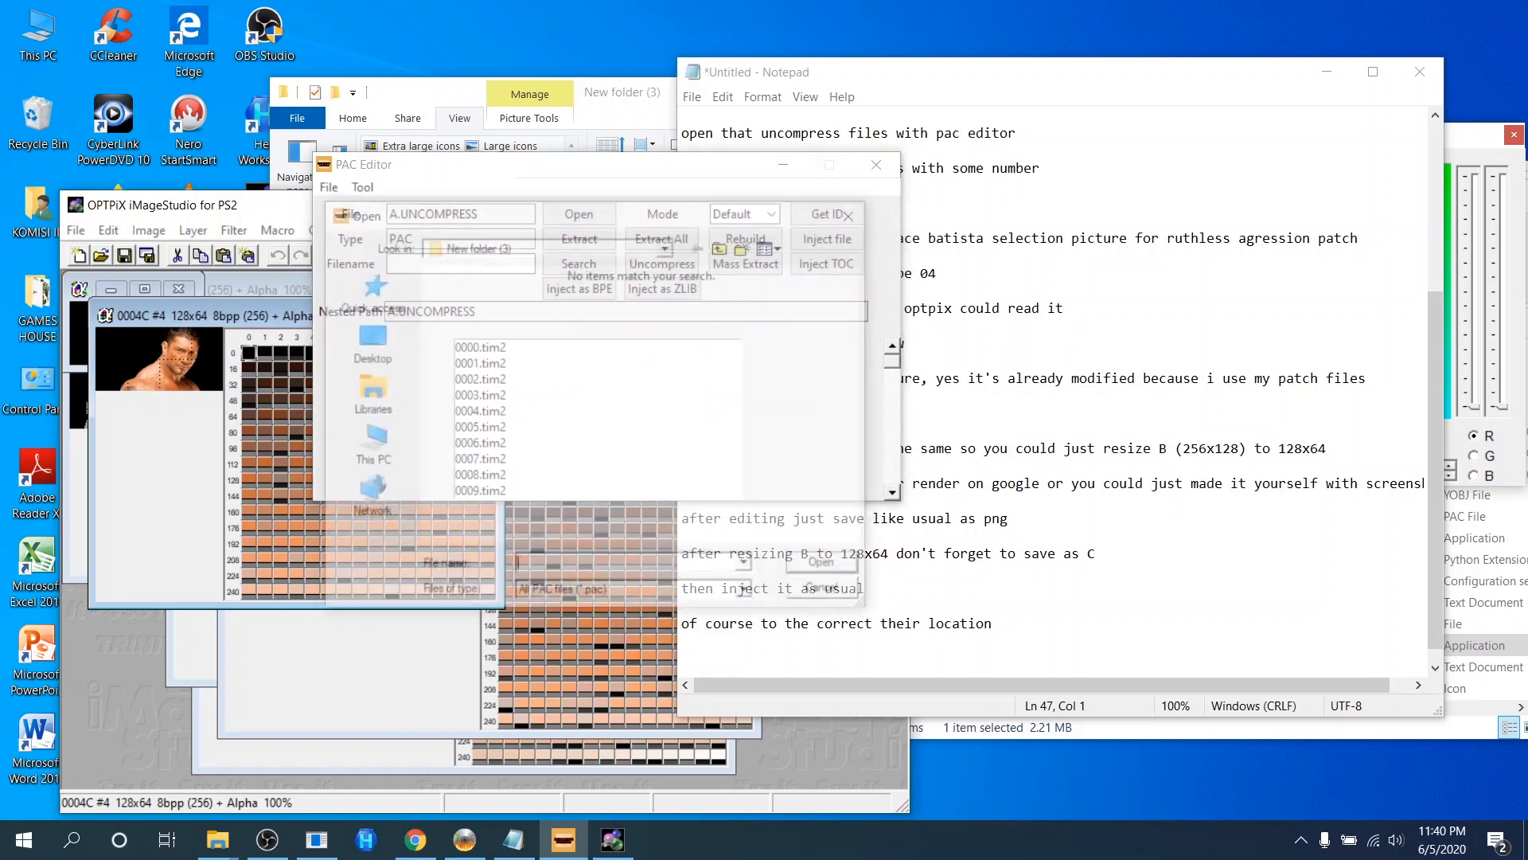
{"action": "left_click", "coordinate": [635, 594]}
{"action": "left_click", "coordinate": [605, 626]}
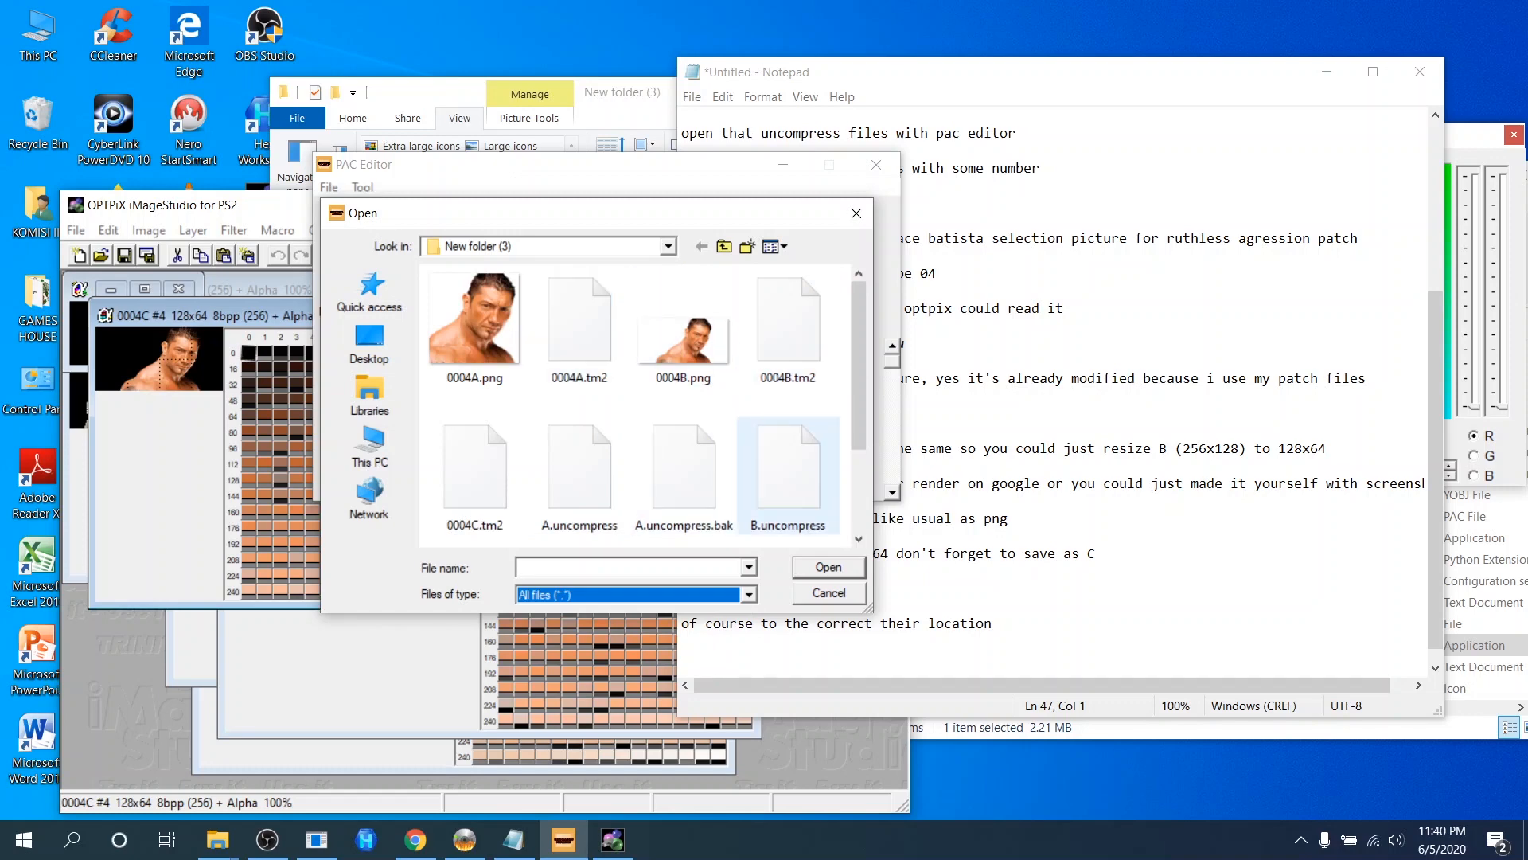
{"action": "double_click", "coordinate": [788, 470]}
{"action": "left_click", "coordinate": [480, 411]}
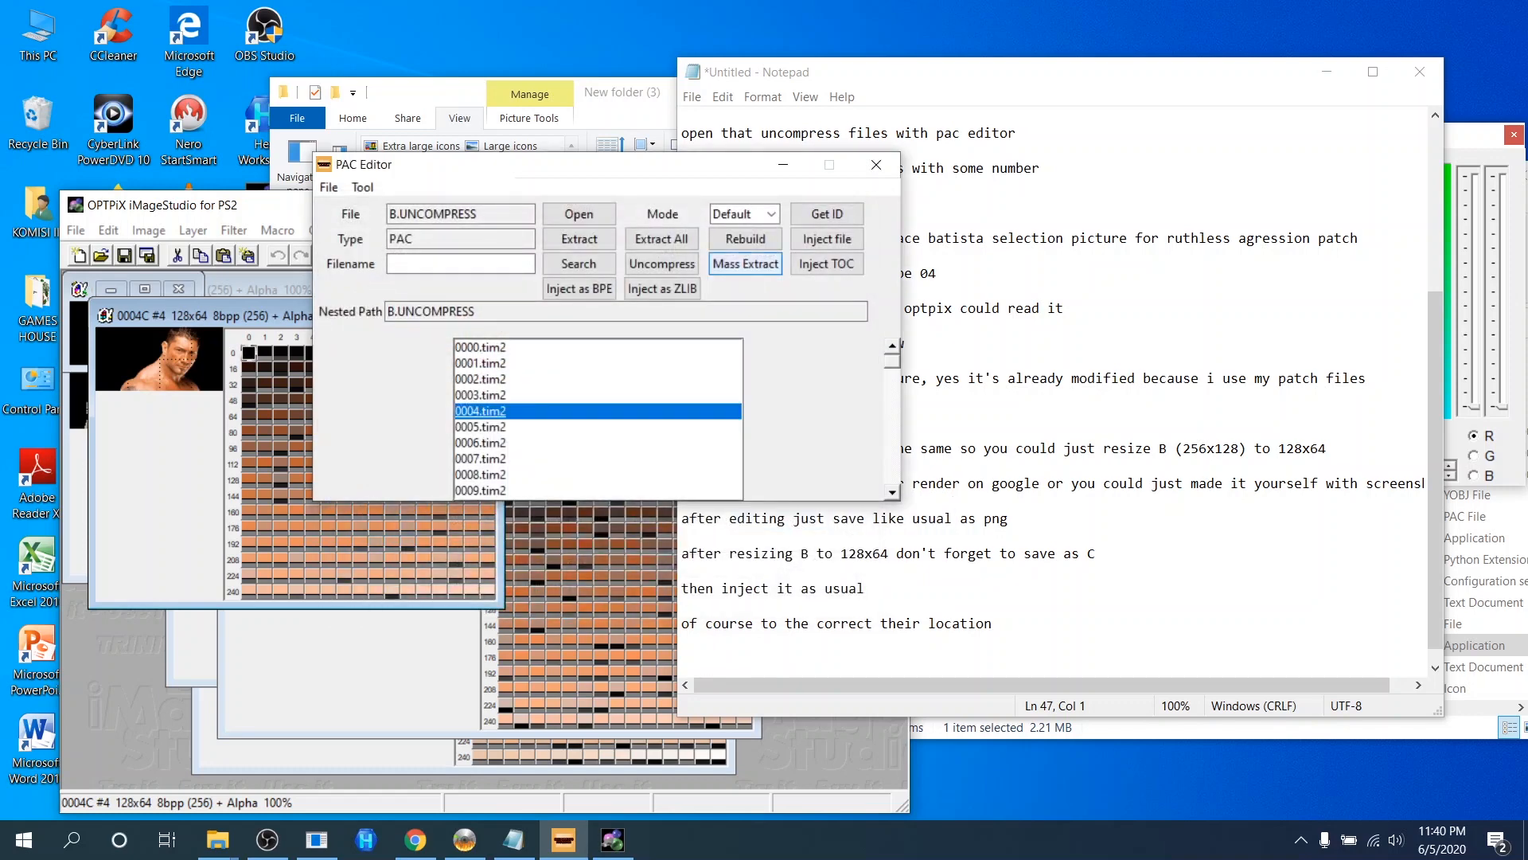
{"action": "left_click", "coordinate": [827, 239]}
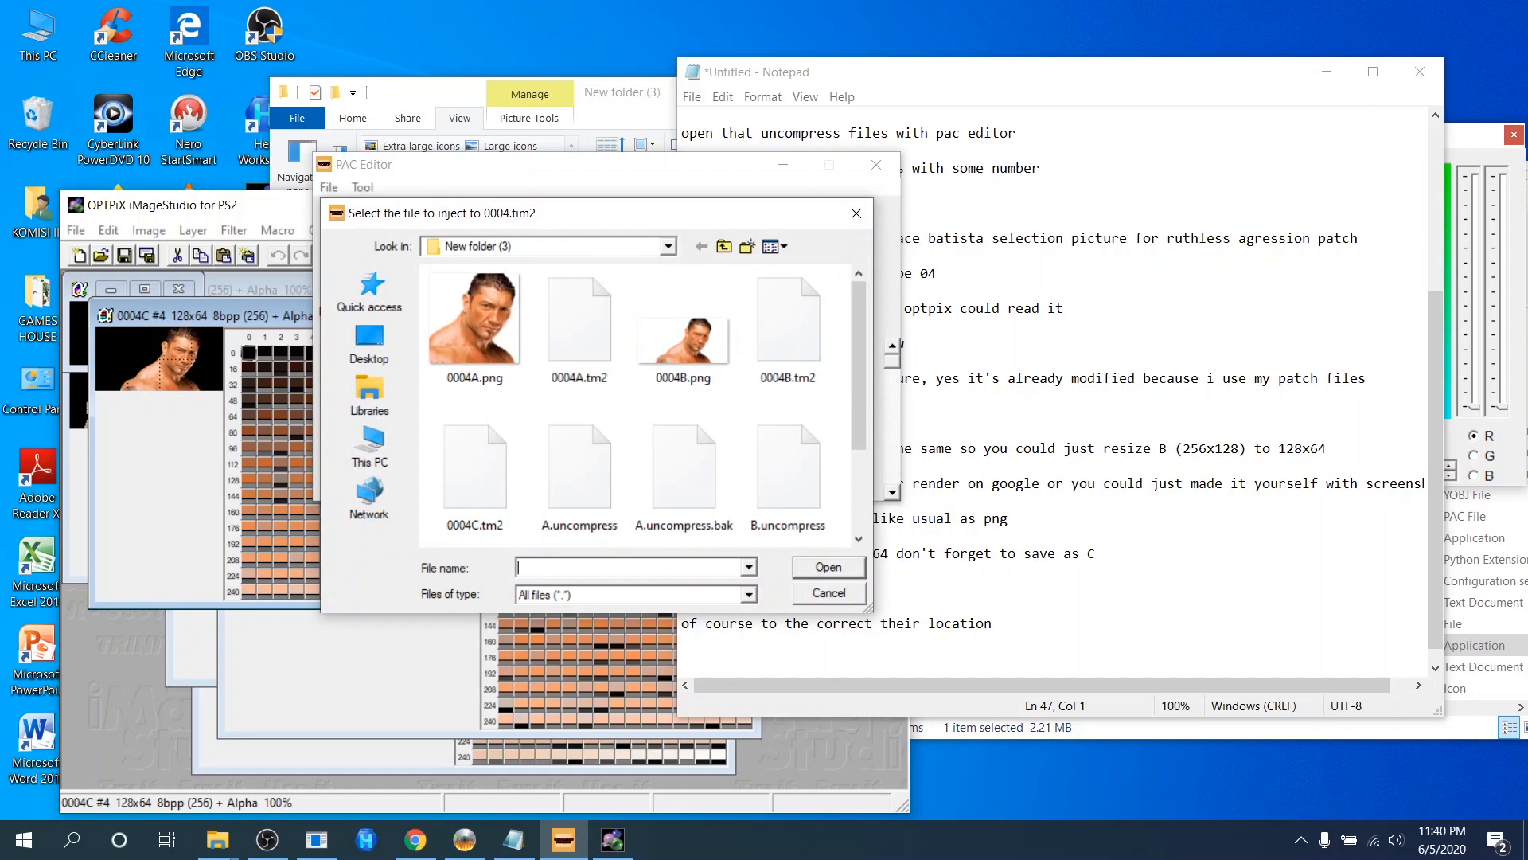
{"action": "double_click", "coordinate": [788, 327]}
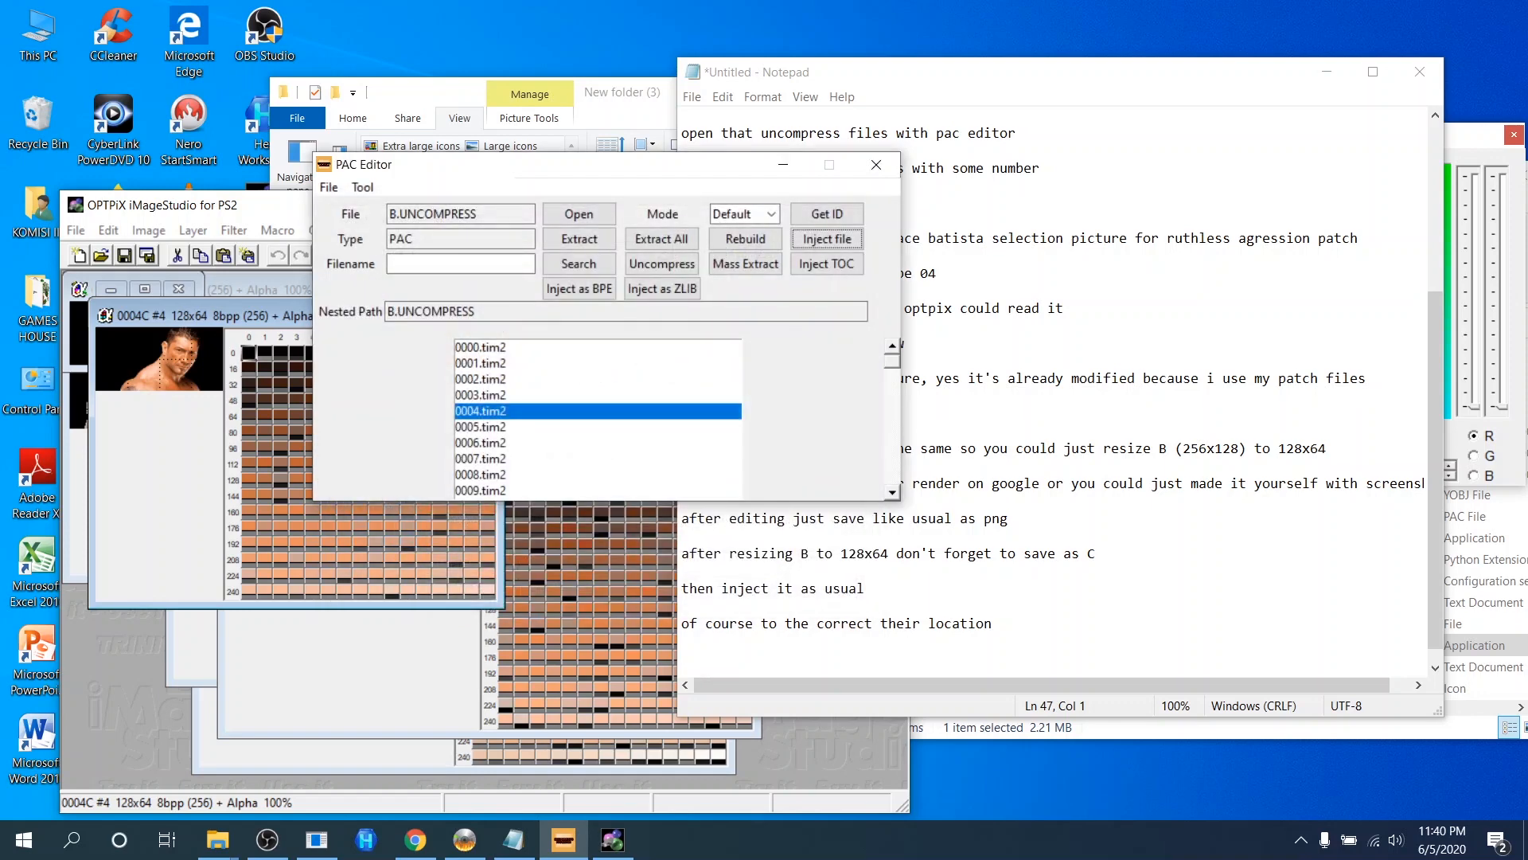
{"action": "key", "text": "Return"}
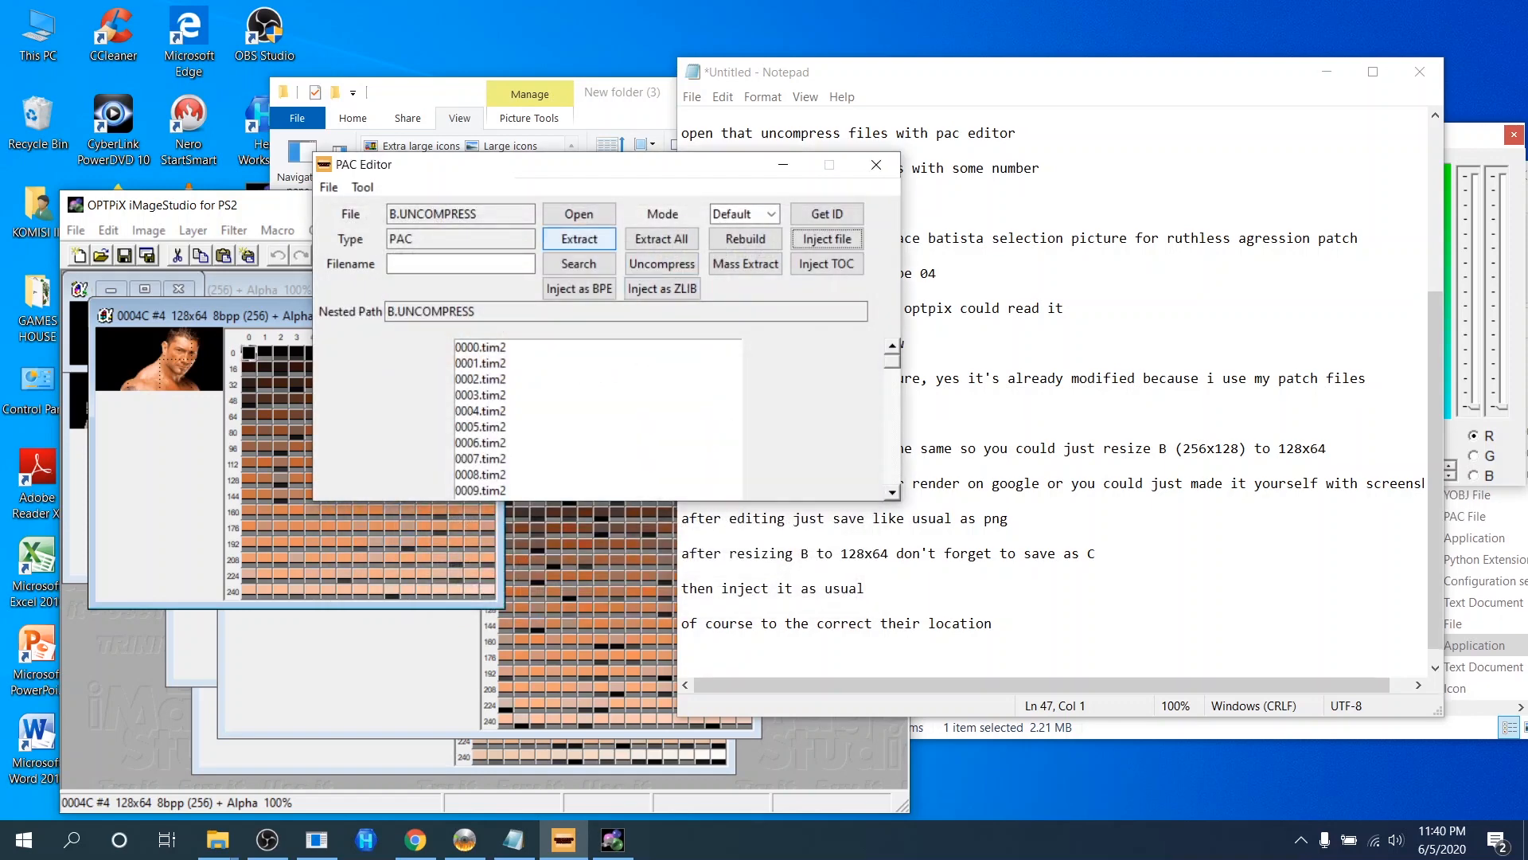
Open C.uncompress from New folder (3) with all file types shown.
{"action": "key", "text": "Return"}
{"action": "left_click", "coordinate": [749, 595]}
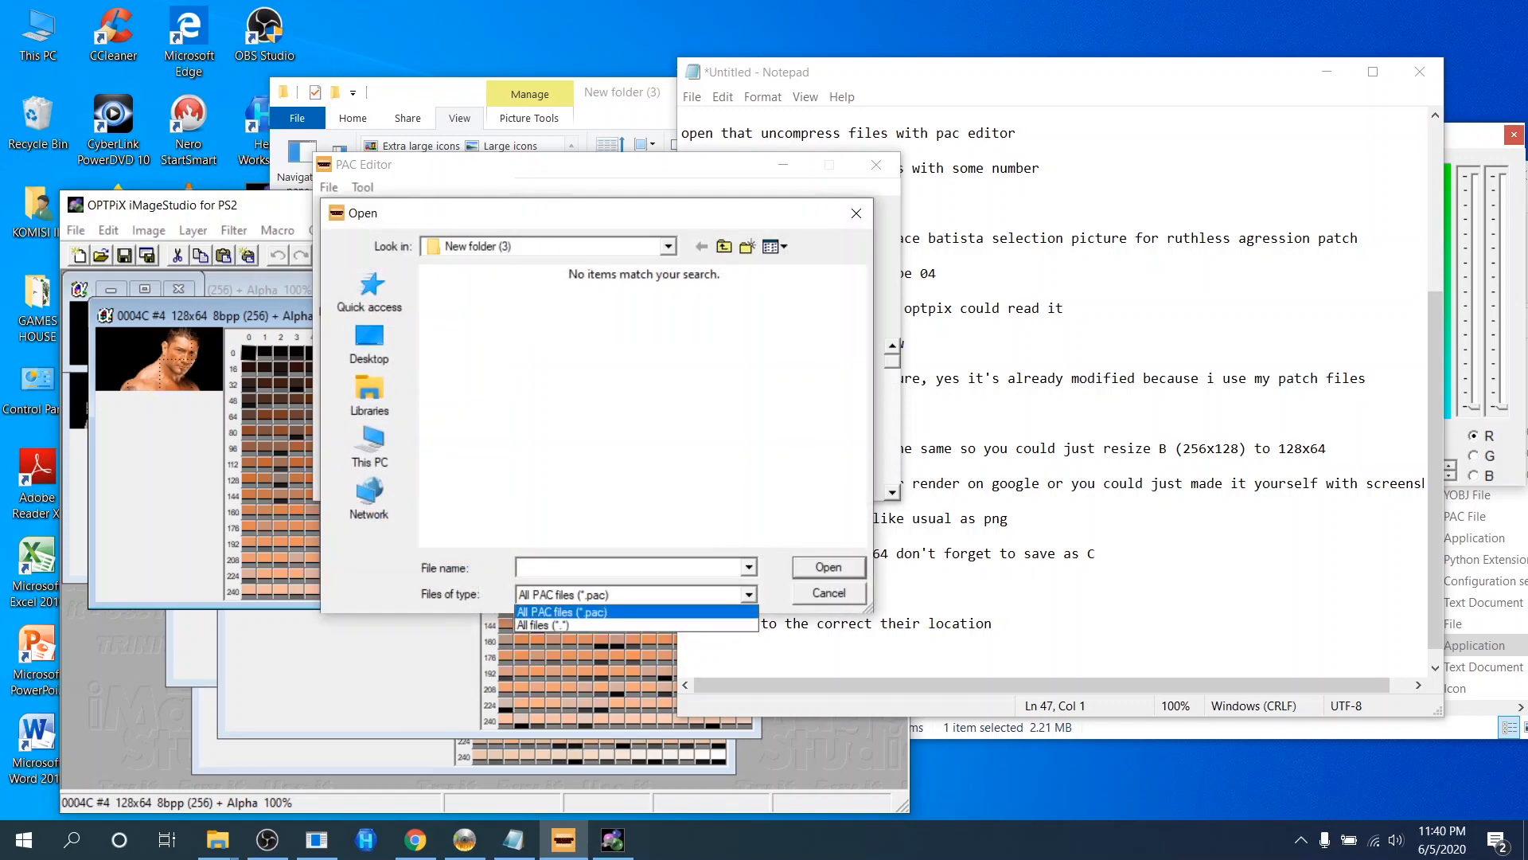
{"action": "left_click", "coordinate": [557, 628]}
{"action": "scroll", "coordinate": [580, 469], "scroll_direction": "down", "scroll_amount": 2}
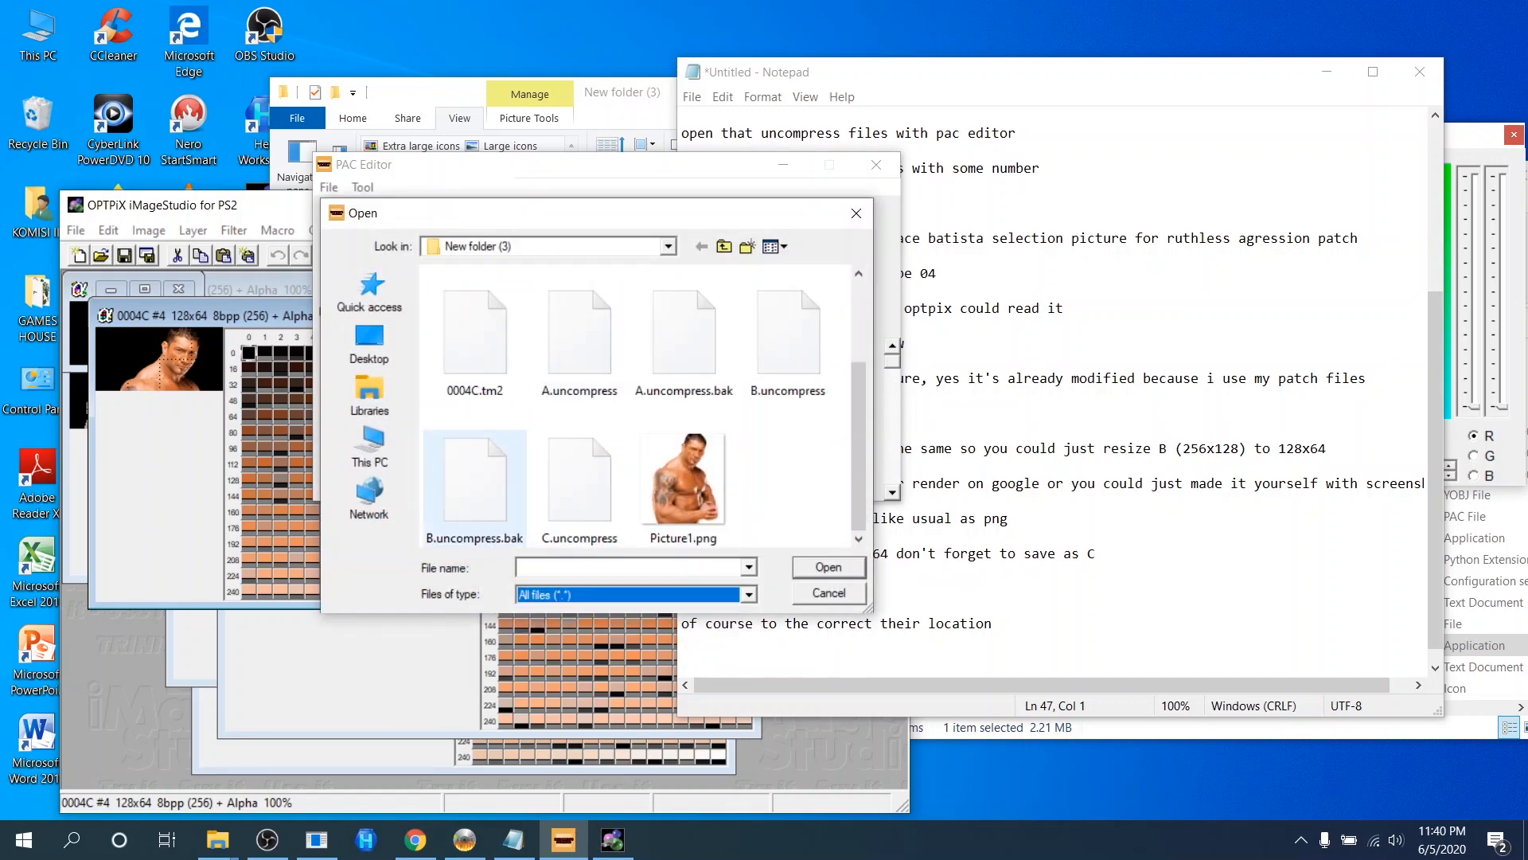
{"action": "double_click", "coordinate": [580, 470]}
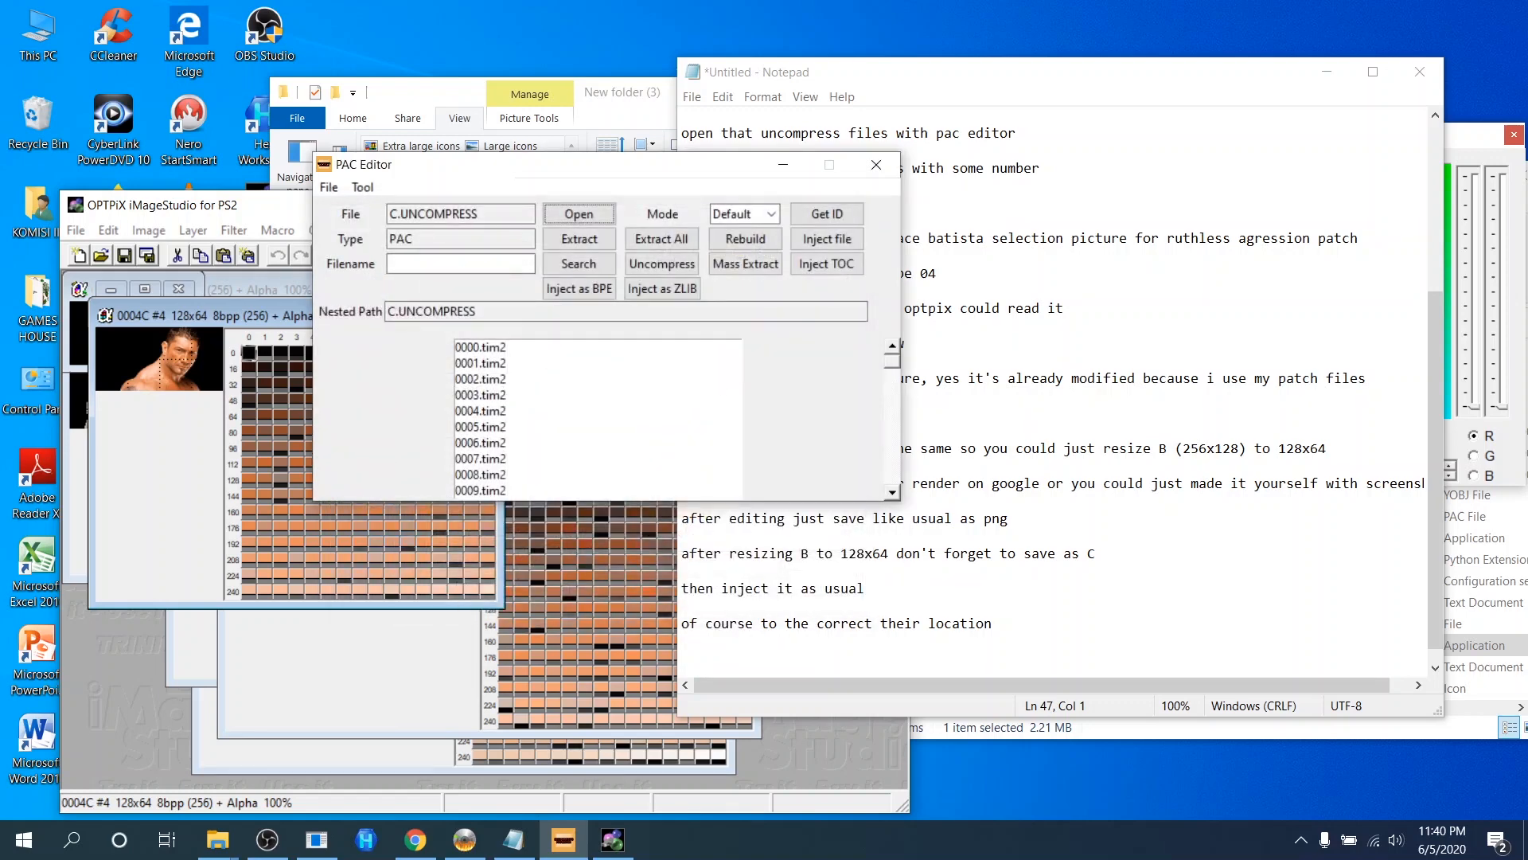
Inject 0004C.tm2 into the 0004.tim2 entry of C.uncompress.
{"action": "left_click", "coordinate": [480, 411]}
{"action": "left_click", "coordinate": [827, 239]}
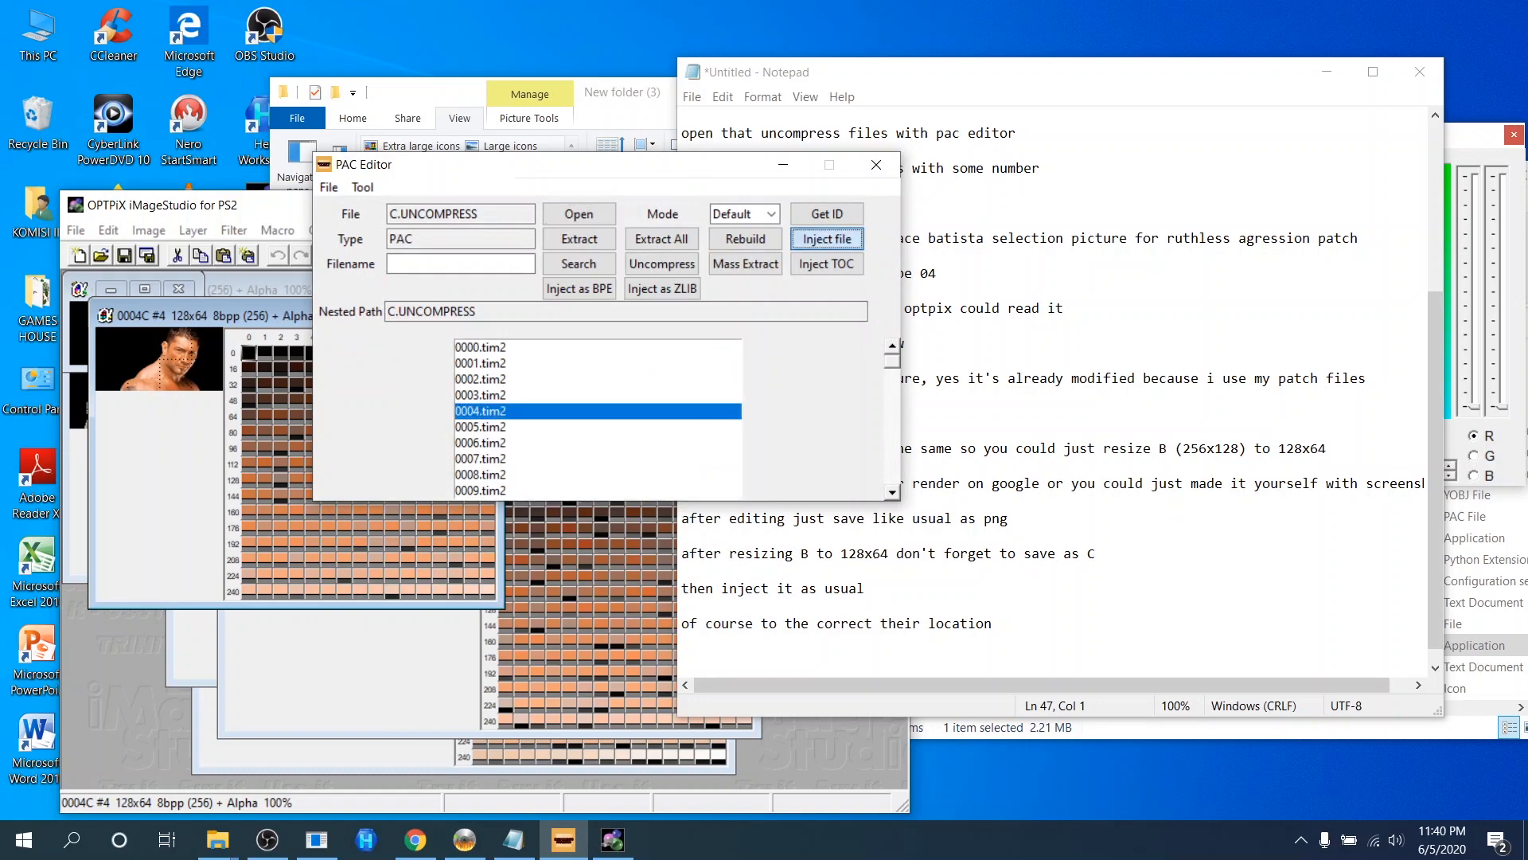
{"action": "double_click", "coordinate": [475, 470]}
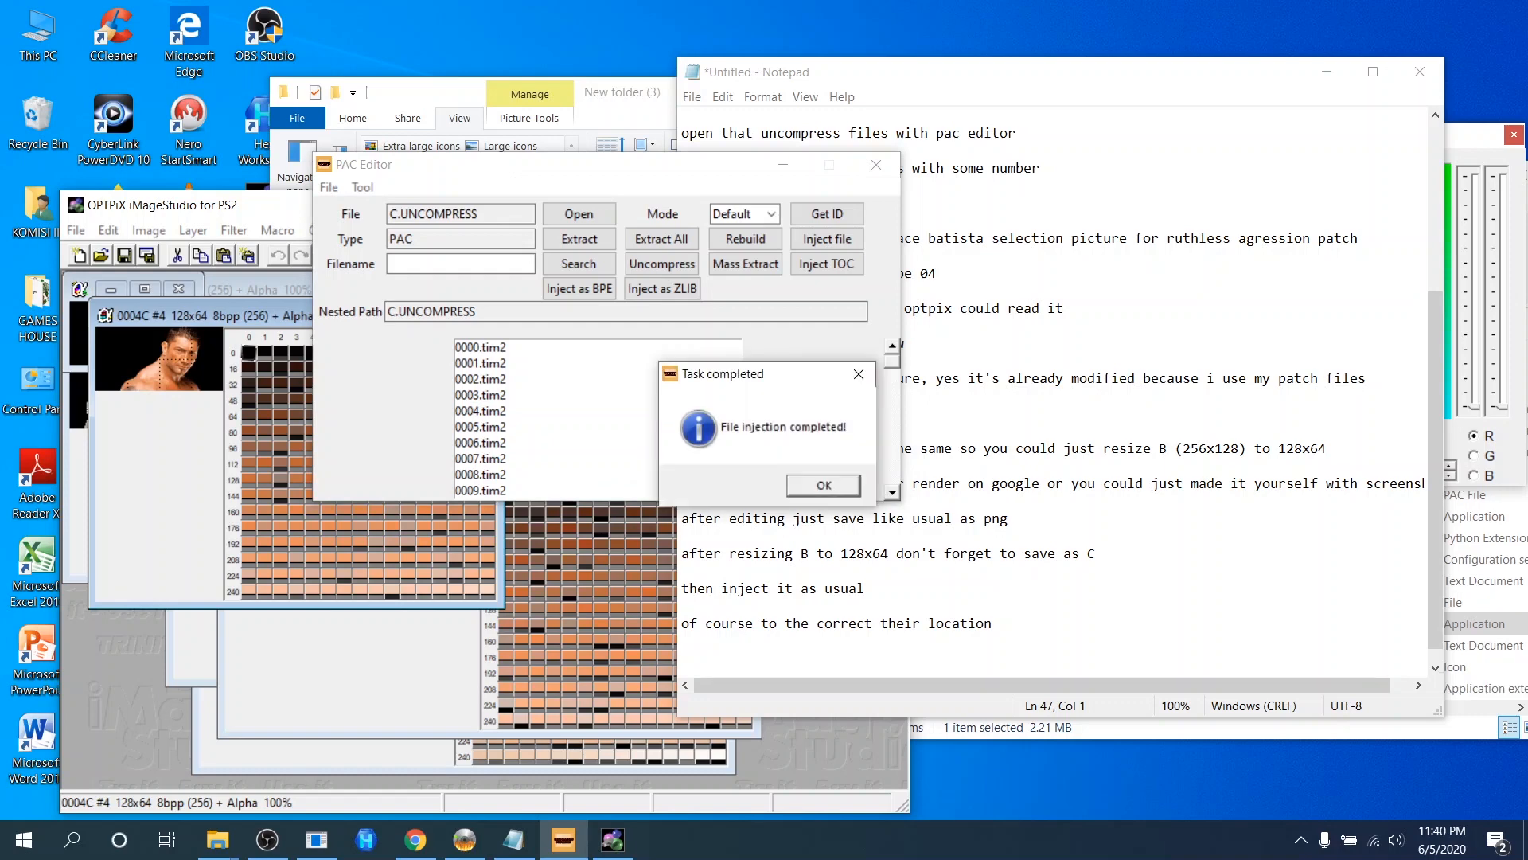
{"action": "key", "text": "Return"}
Switch to the Notepad notes and add the line "after editing SPFA,B and C".
{"action": "key", "text": "alt+Tab"}
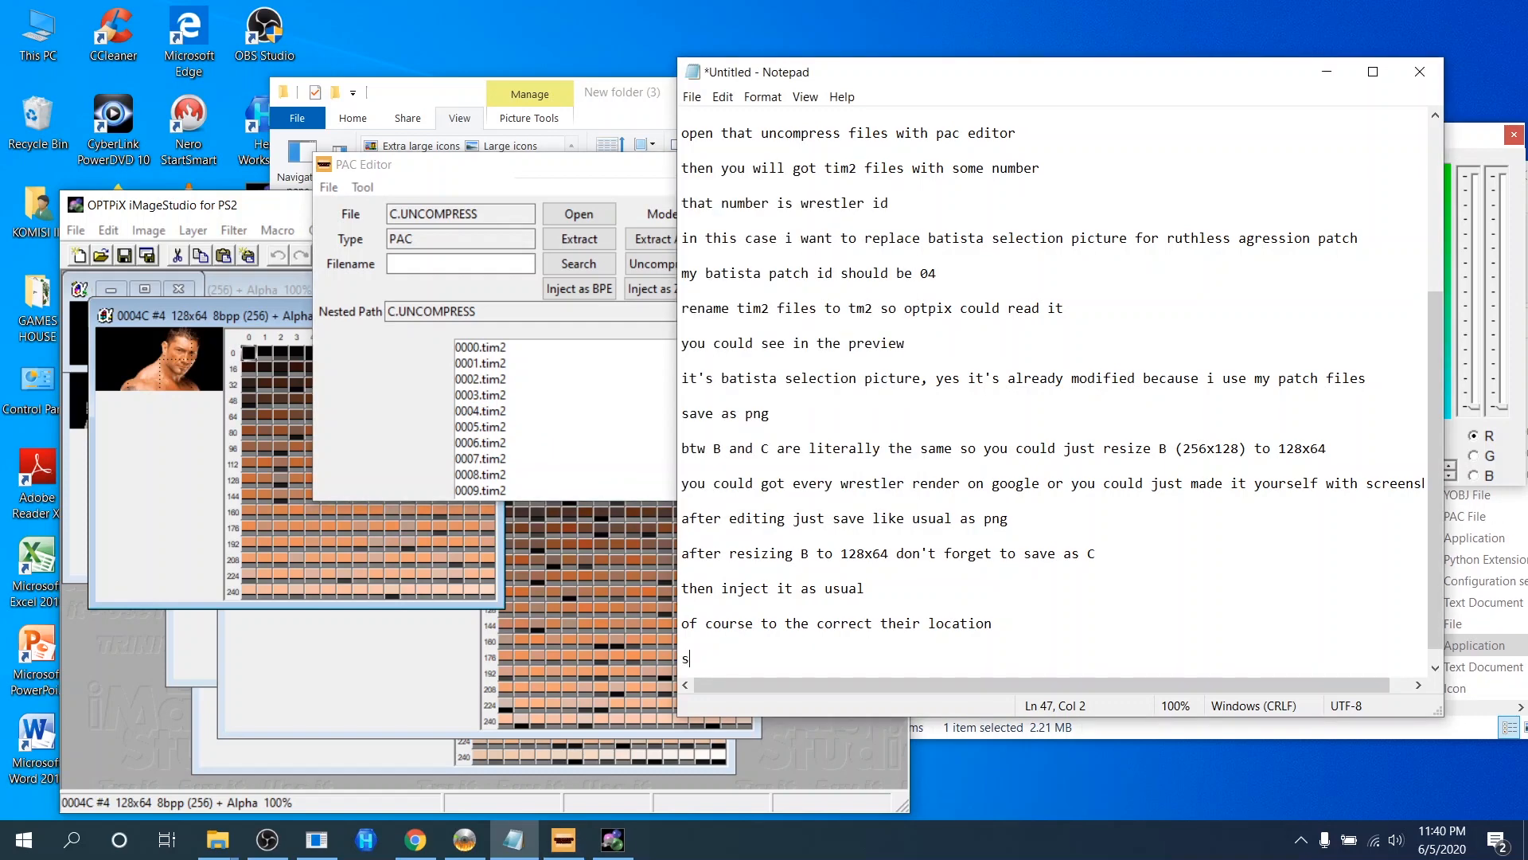
{"action": "type", "text": "sfter"}
{"action": "key", "text": "BackSpace"}
{"action": "key", "text": "BackSpace"}
{"action": "key", "text": "BackSpace"}
{"action": "key", "text": "BackSpace"}
{"action": "key", "text": "BackSpace"}
{"action": "key", "text": "BackSpace"}
{"action": "type", "text": "after editi"}
{"action": "key", "text": "Return"}
{"action": "key", "text": "BackSpace"}
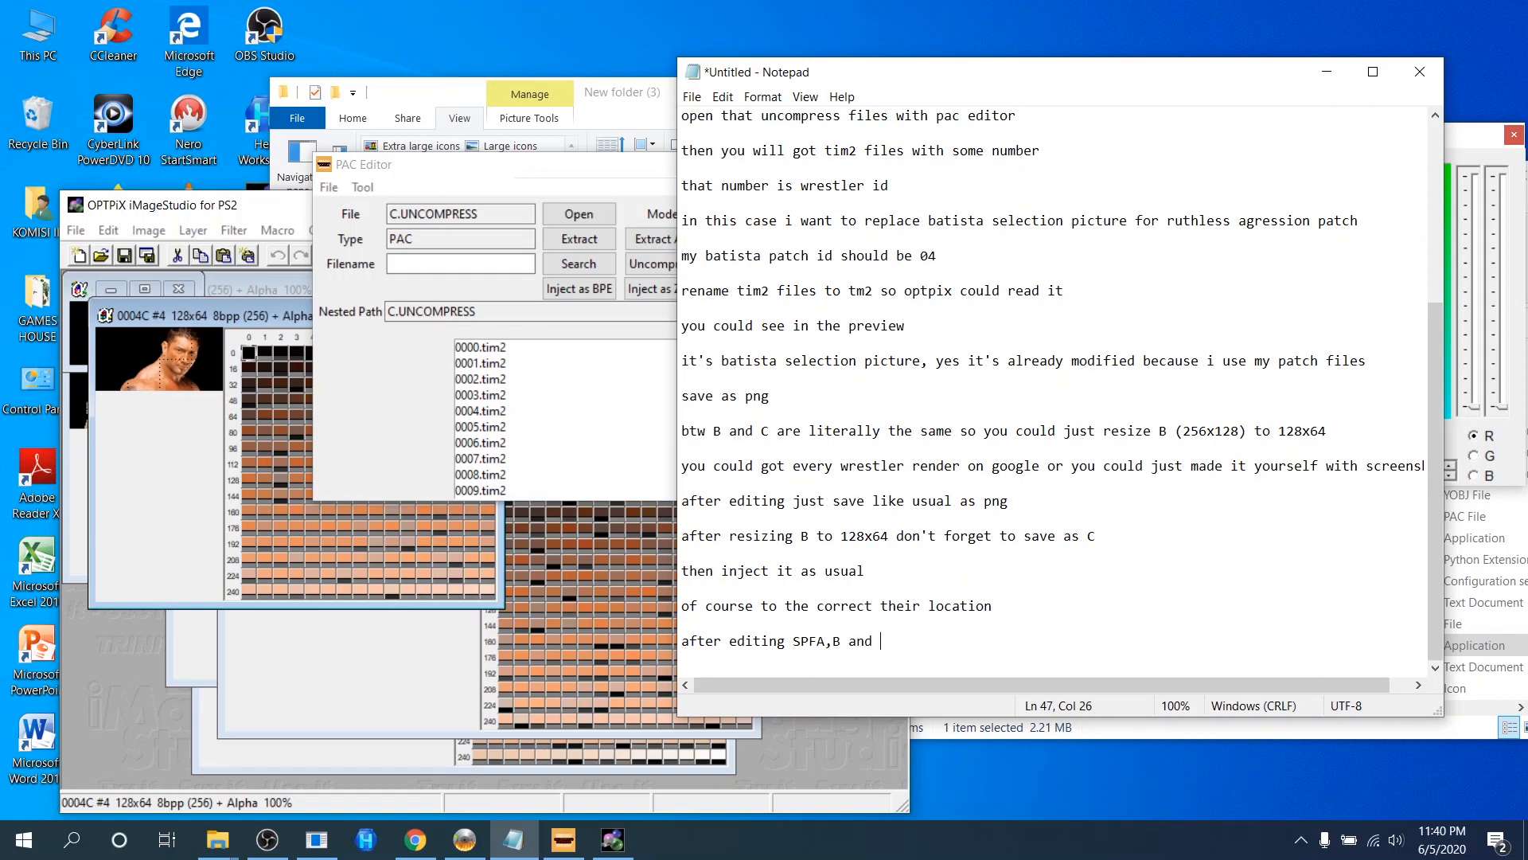
{"action": "type", "text": "C"}
{"action": "key", "text": "Return"}
Add the line "just inject them to their original location in Menu.pac" to the notes.
{"action": "key", "text": "Return"}
{"action": "type", "text": "just in"}
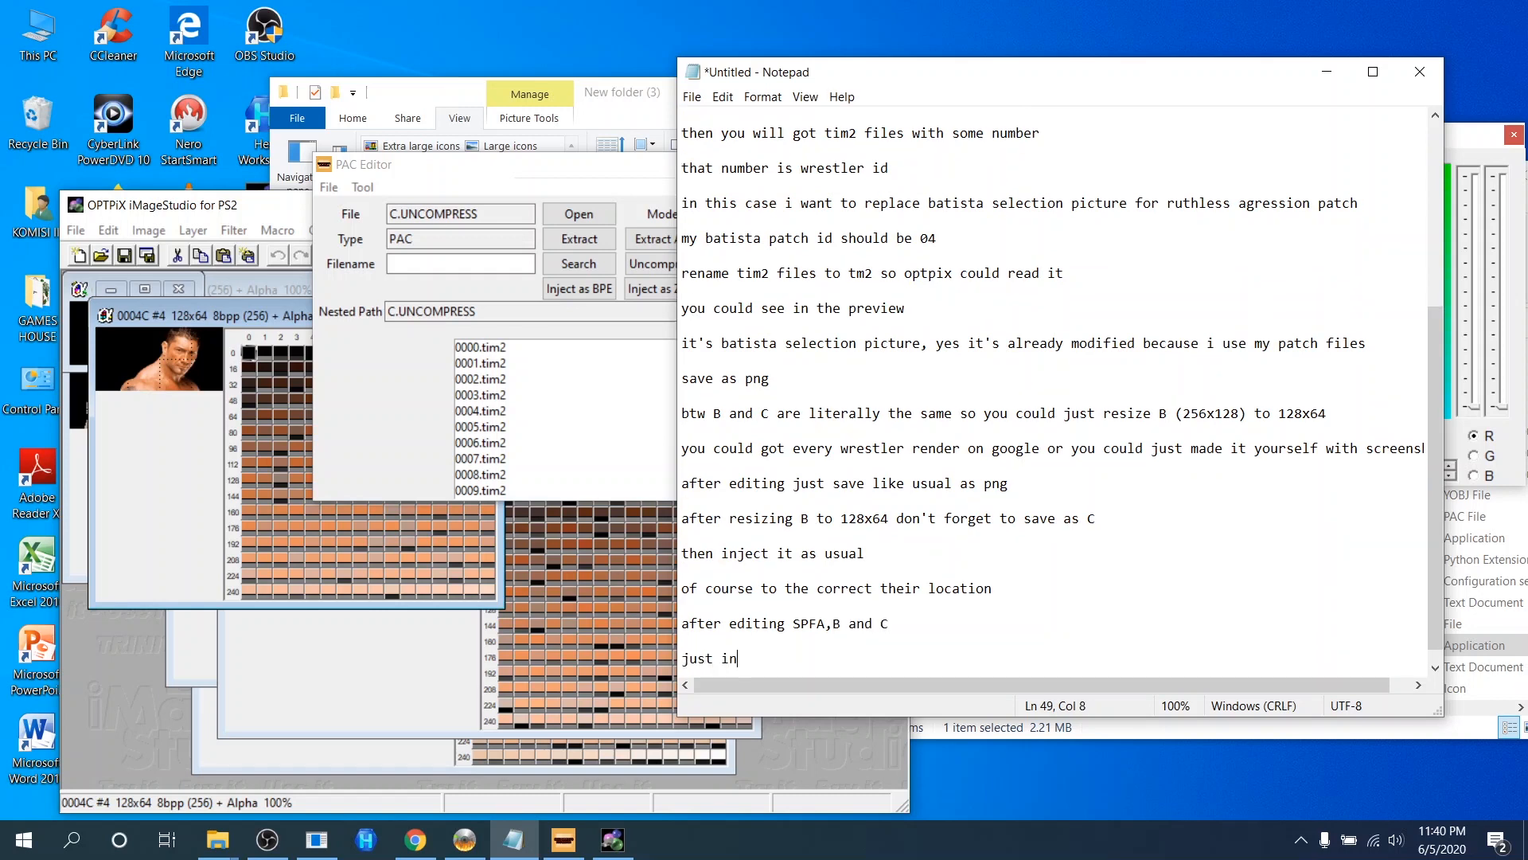
{"action": "type", "text": "ject them to their original location in Menu.p"}
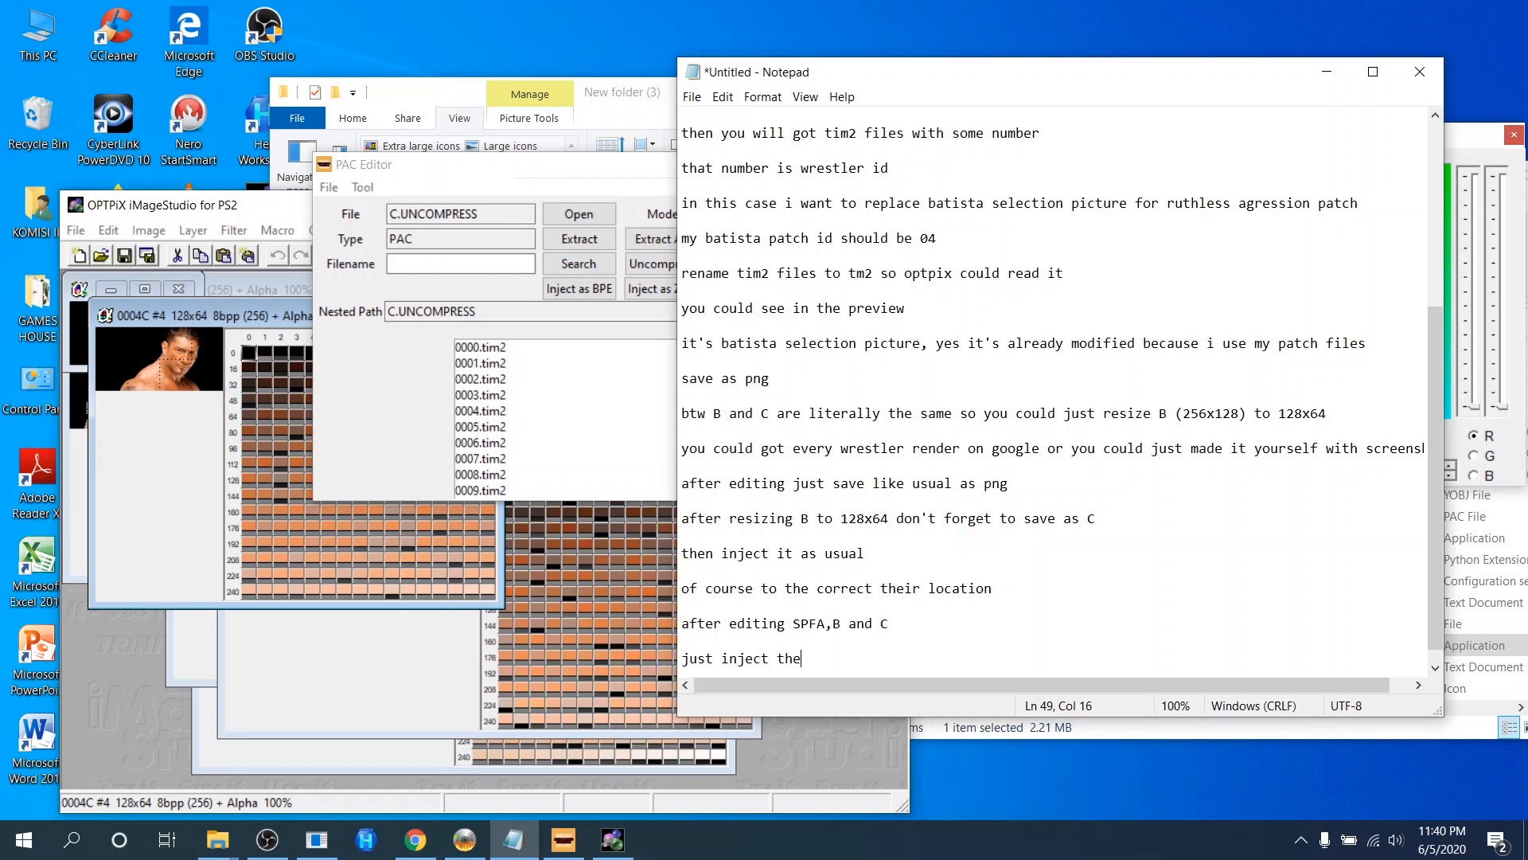
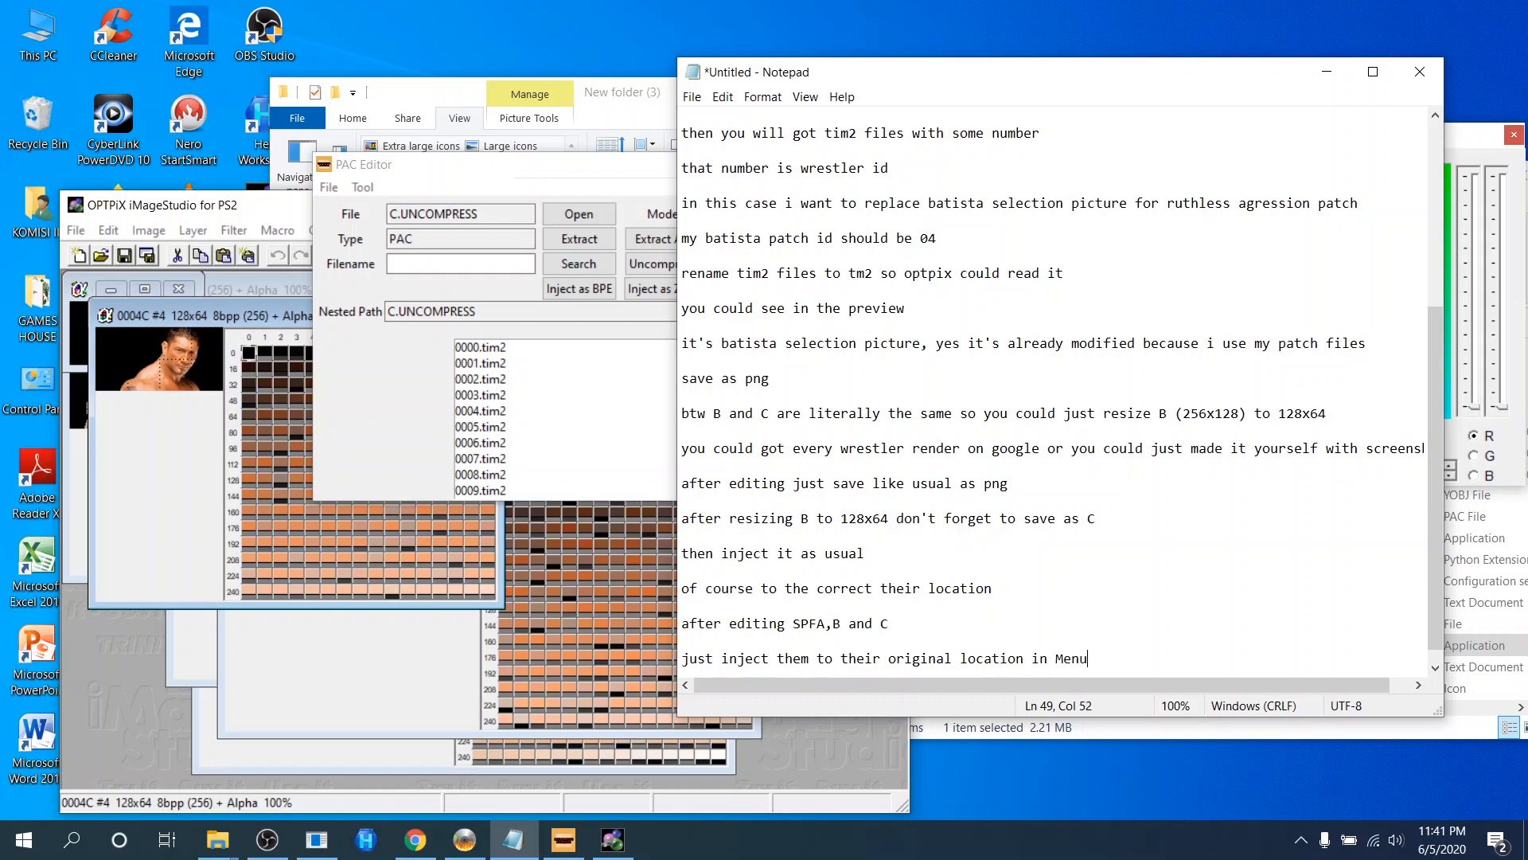
{"action": "type", "text": "ac"}
{"action": "key", "text": "Return"}
{"action": "key", "text": "Return"}
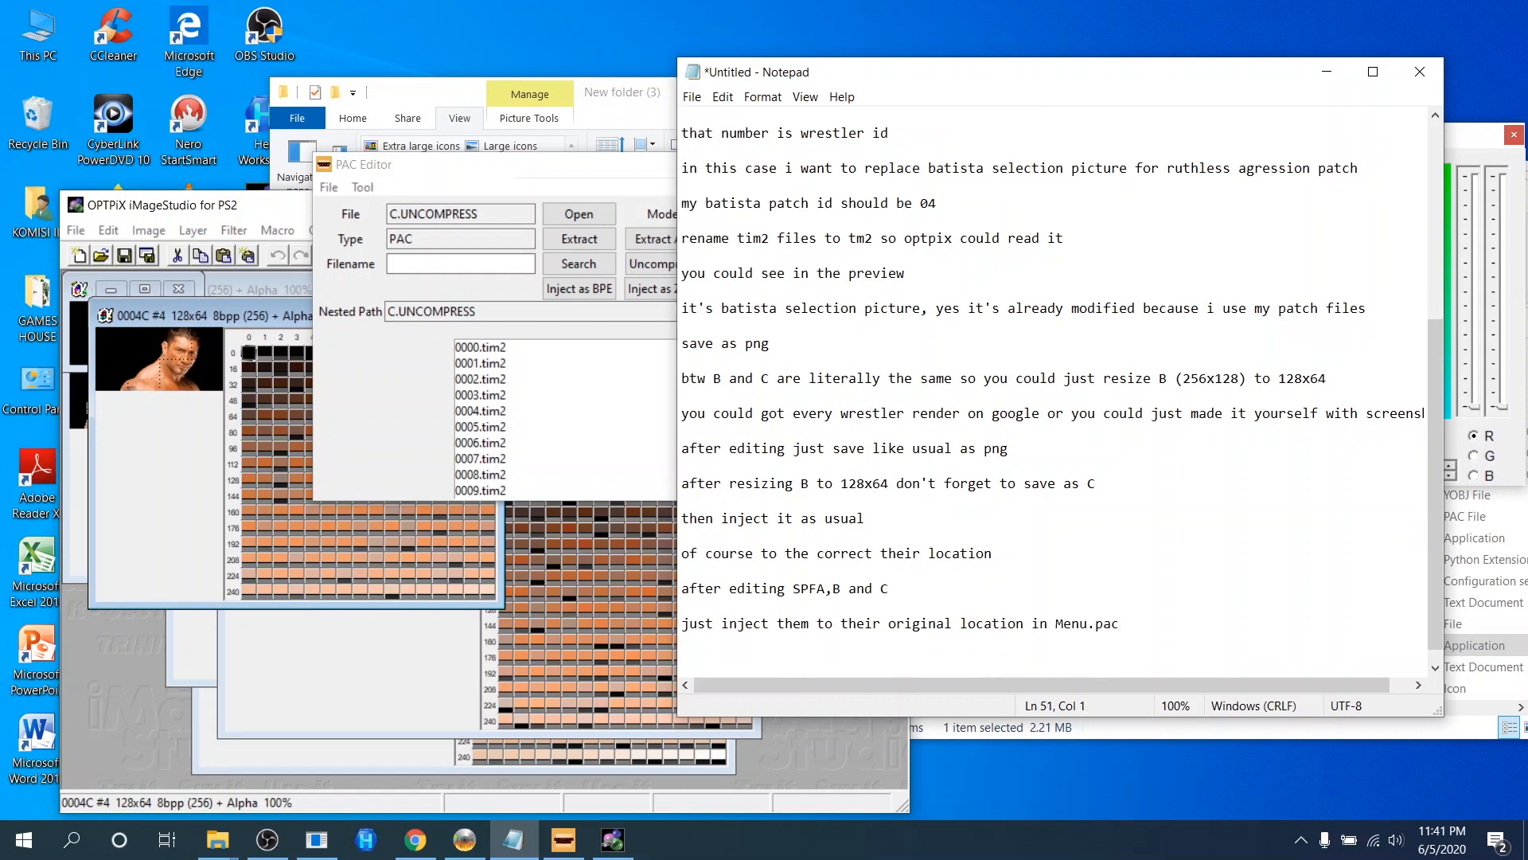
Back in PAC Editor, open menu.pac from the pac folder of HCTP Ruthless Agression.
{"action": "left_click", "coordinate": [579, 214]}
{"action": "left_click", "coordinate": [557, 246]}
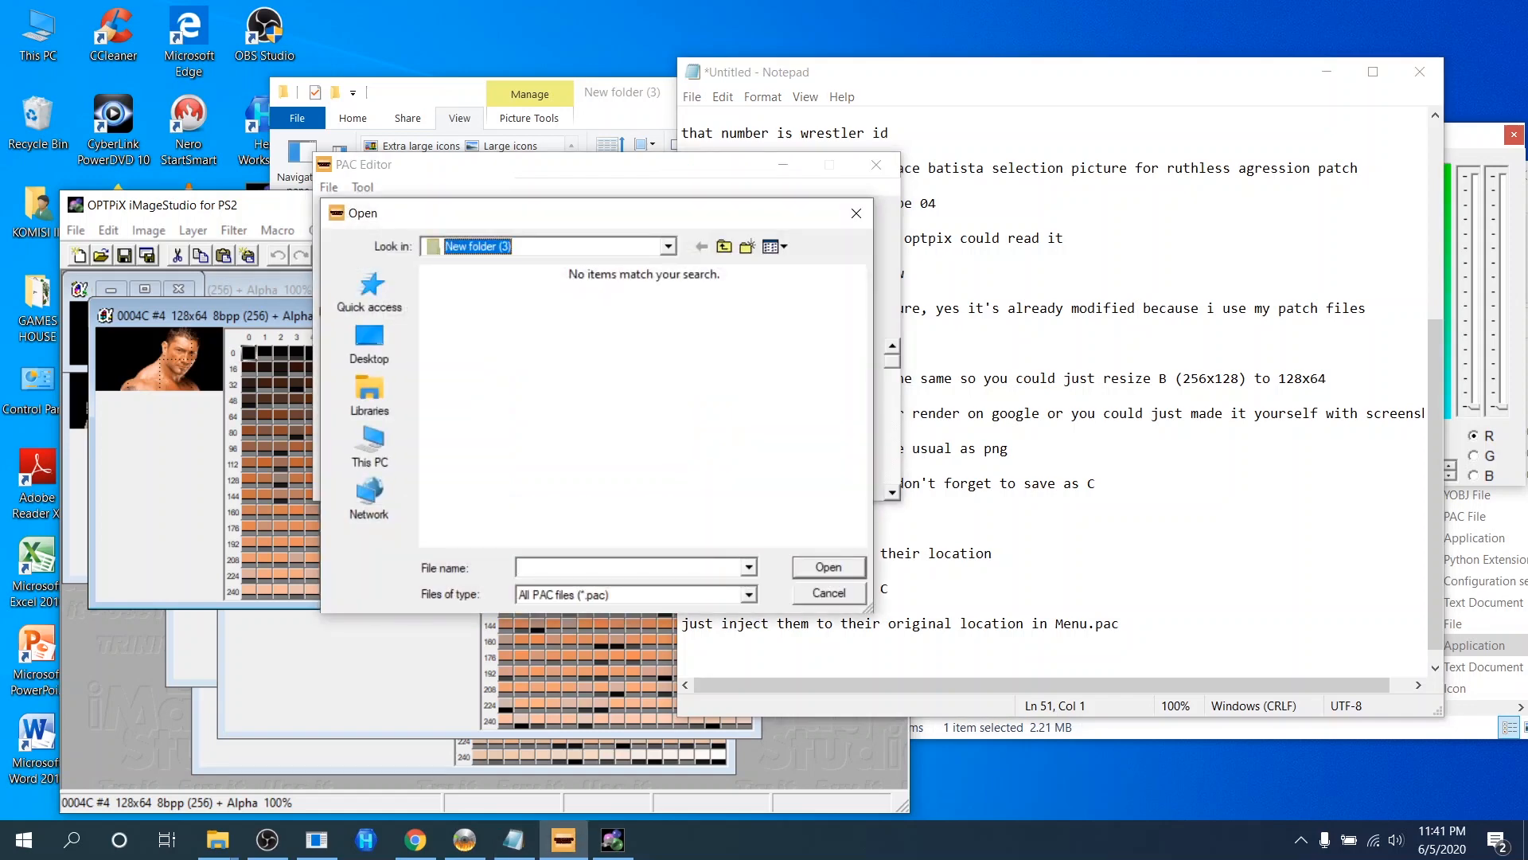
{"action": "left_click", "coordinate": [536, 425]}
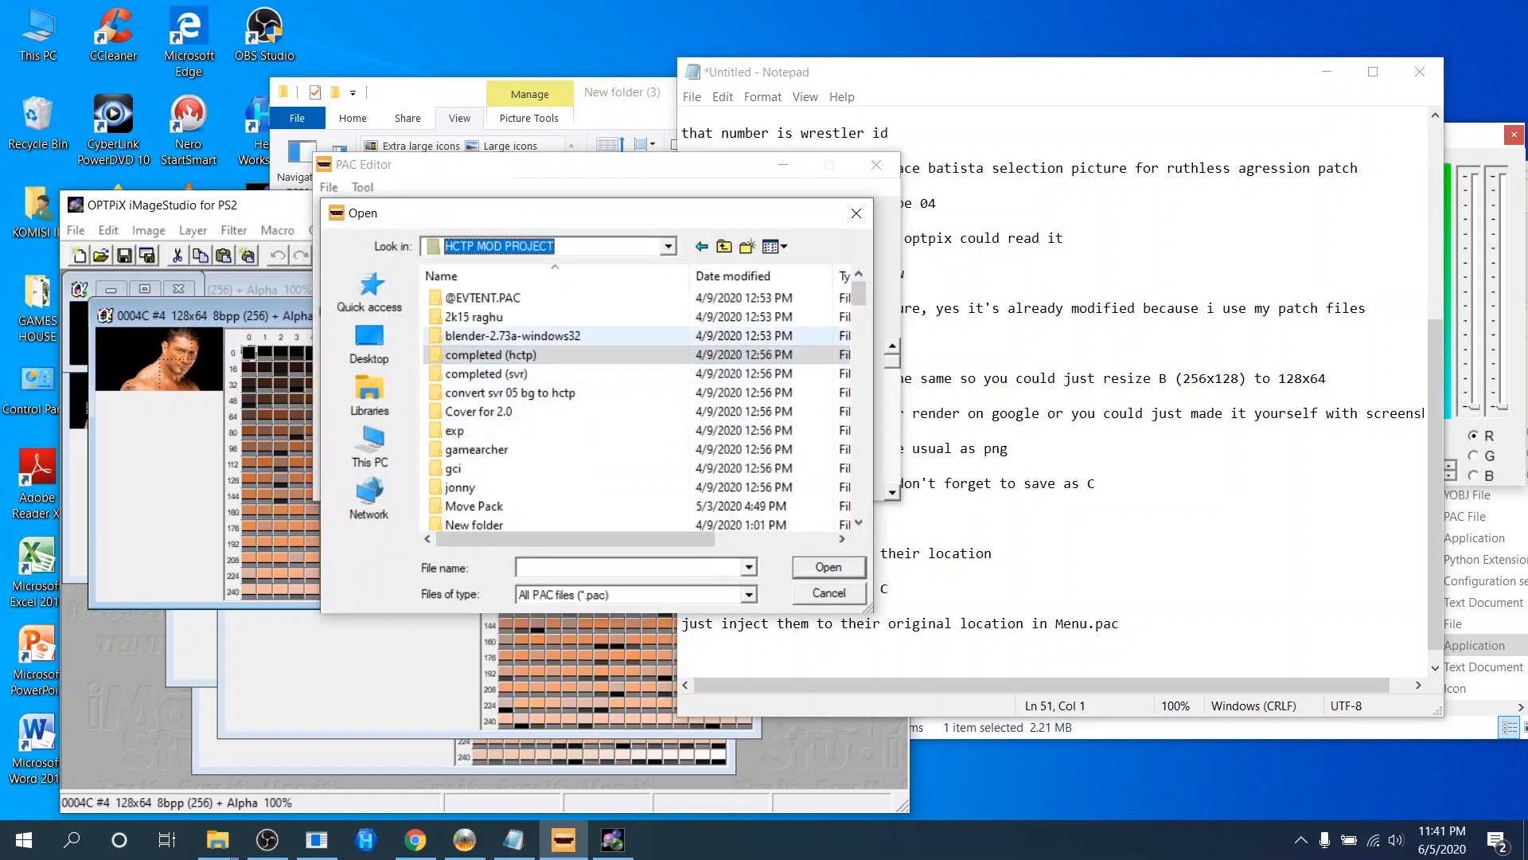
{"action": "left_click", "coordinate": [724, 247]}
{"action": "double_click", "coordinate": [518, 356]}
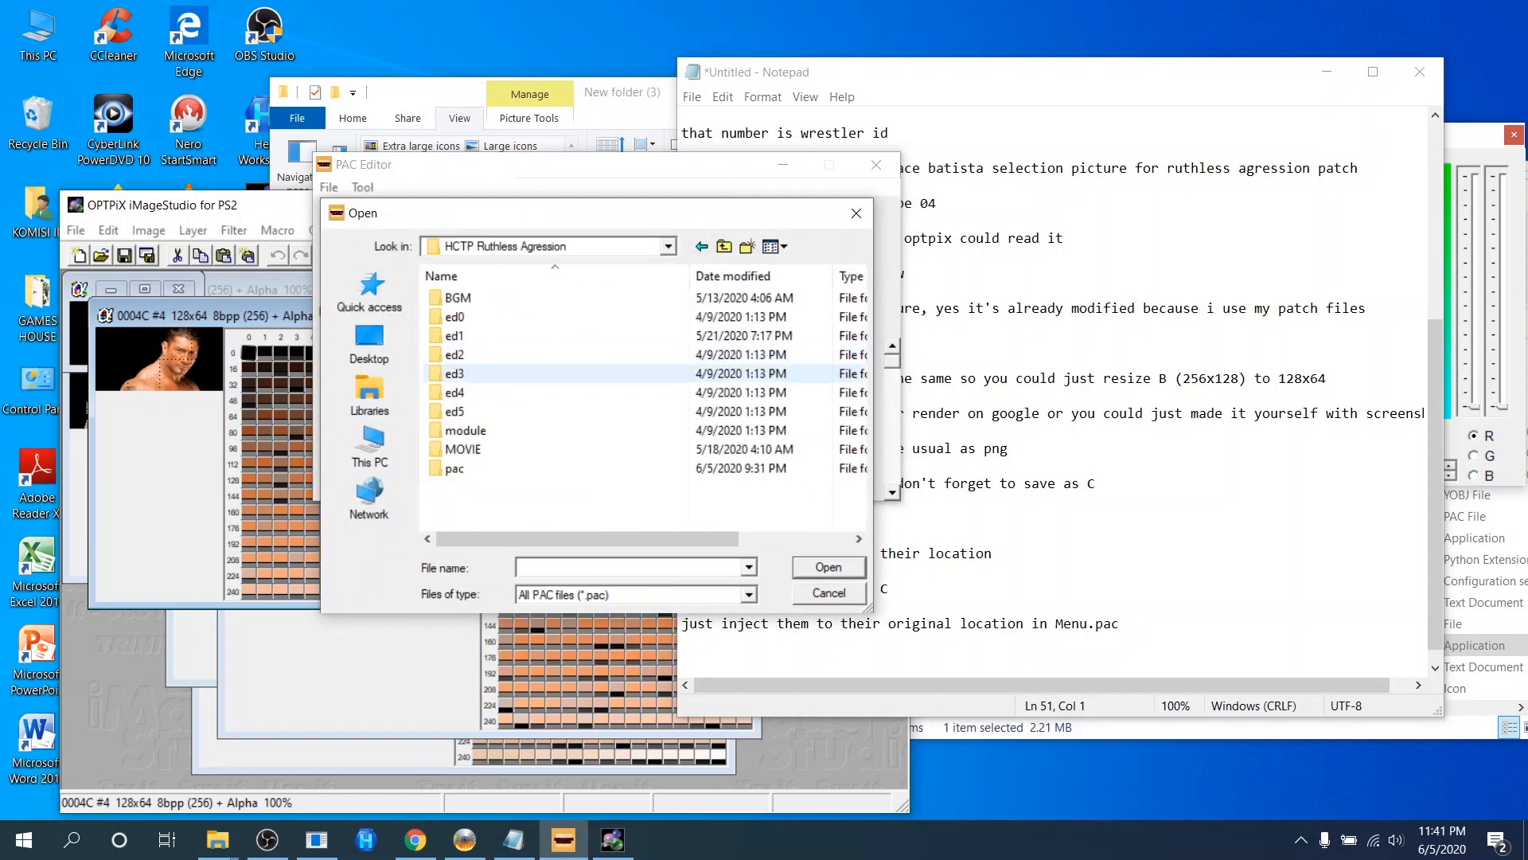
{"action": "left_click", "coordinate": [477, 468]}
{"action": "double_click", "coordinate": [478, 468]}
{"action": "left_click", "coordinate": [480, 430]}
{"action": "key", "text": "m"}
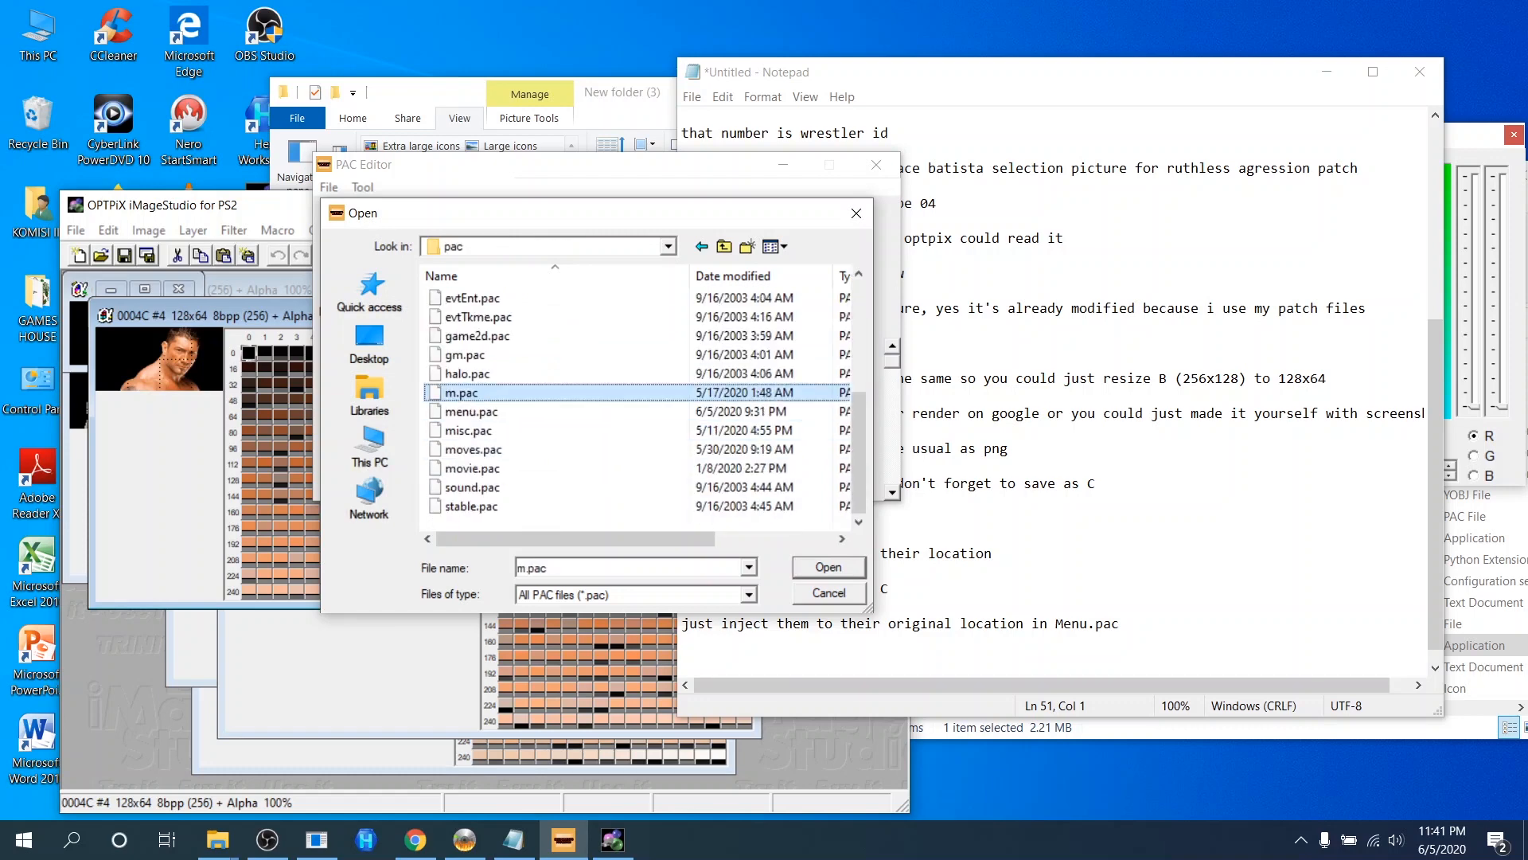
{"action": "key", "text": "e"}
{"action": "key", "text": "Return"}
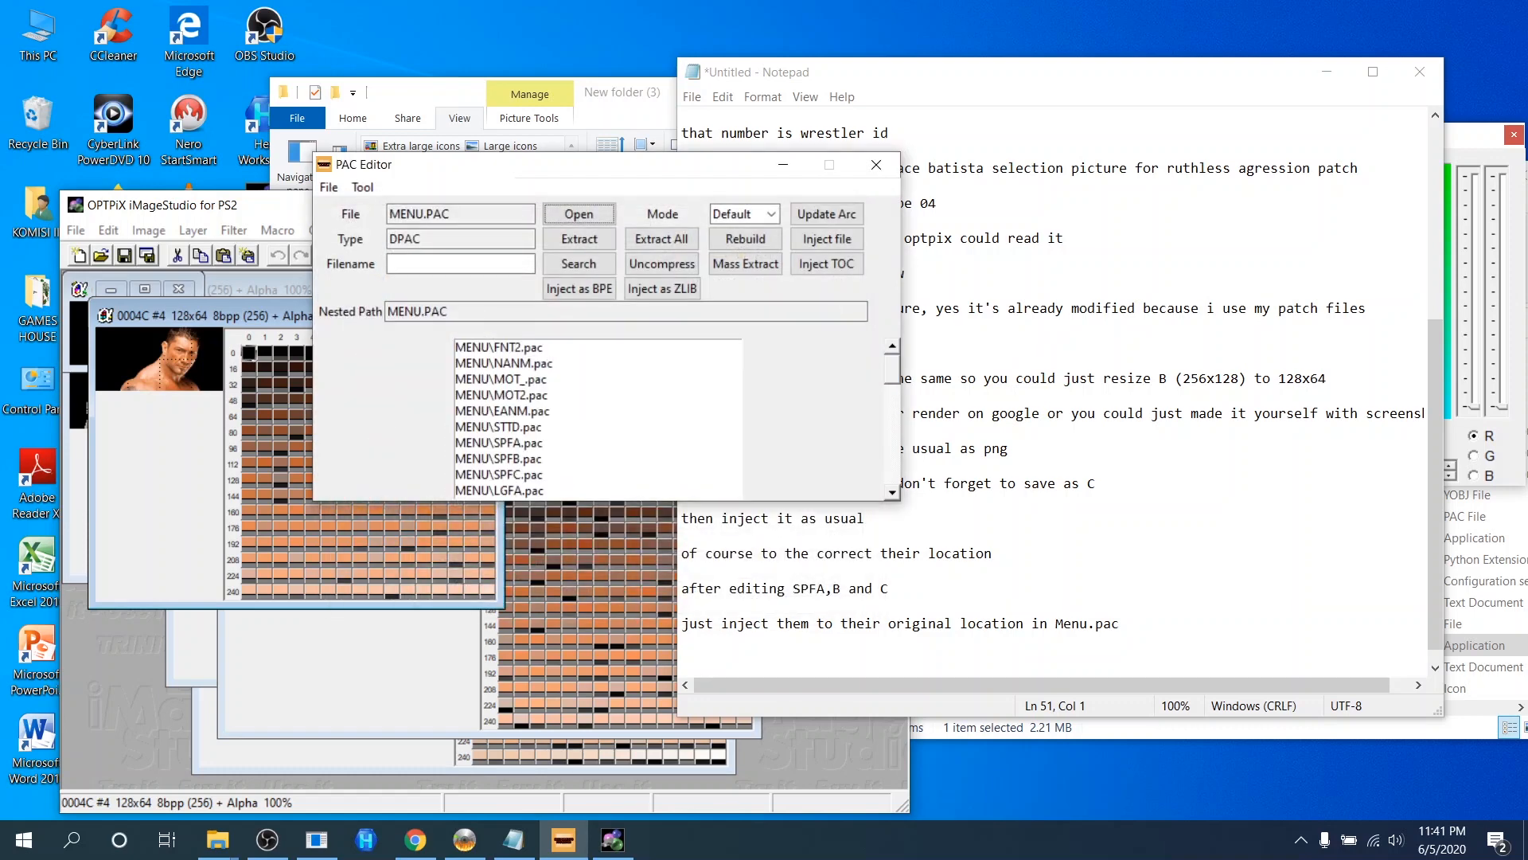
Open MENU\SPFA.pac inside menu.pac and select its 0000.bpe entry.
{"action": "left_click", "coordinate": [499, 427]}
{"action": "double_click", "coordinate": [499, 442]}
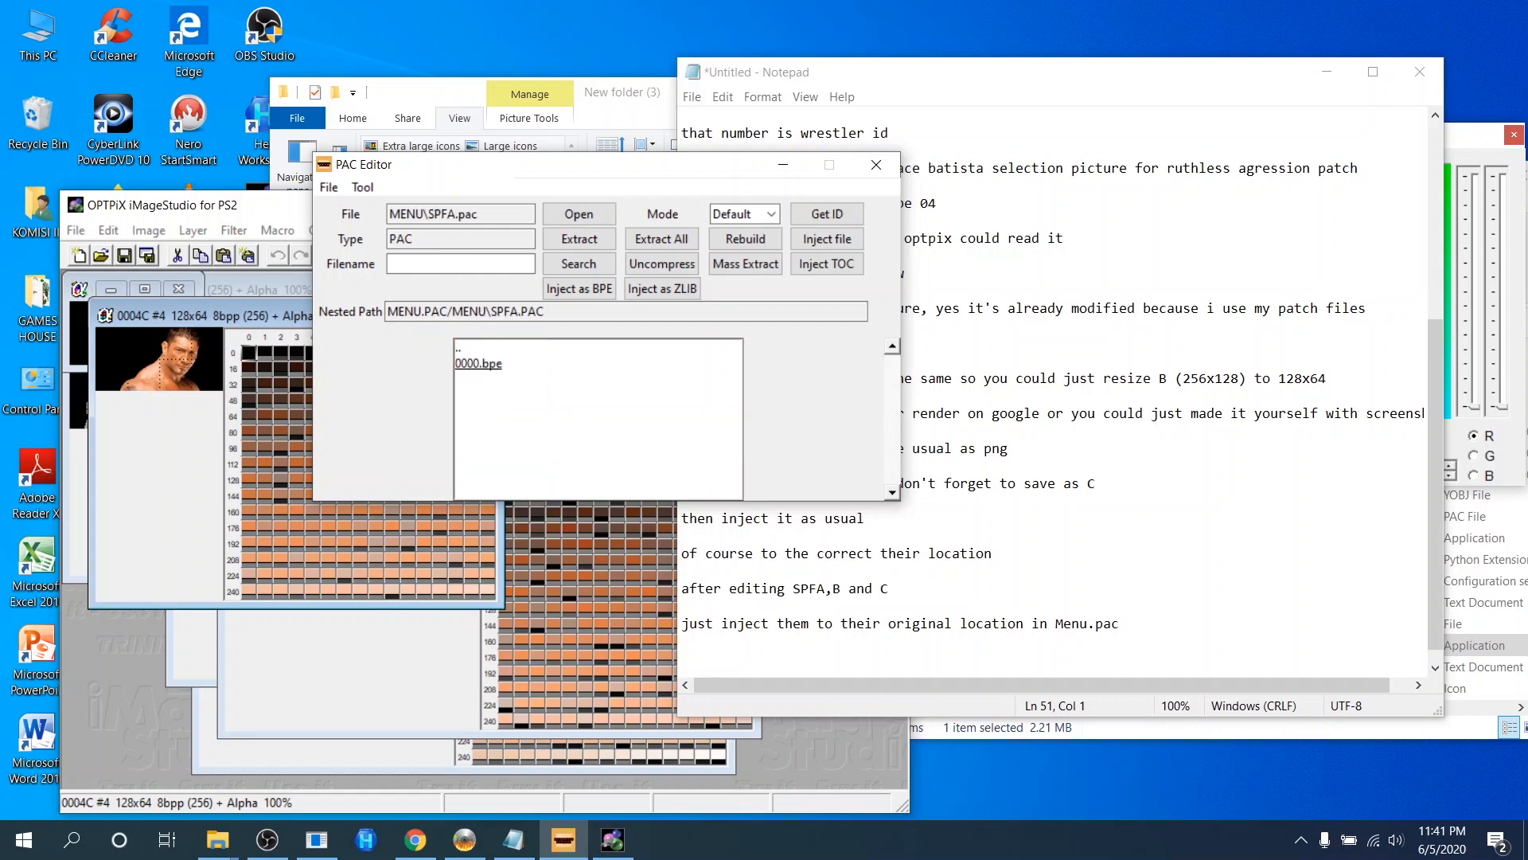
{"action": "left_click", "coordinate": [479, 364]}
Add the line "also inject it as bpe" to the Notepad notes.
{"action": "left_click", "coordinate": [683, 641]}
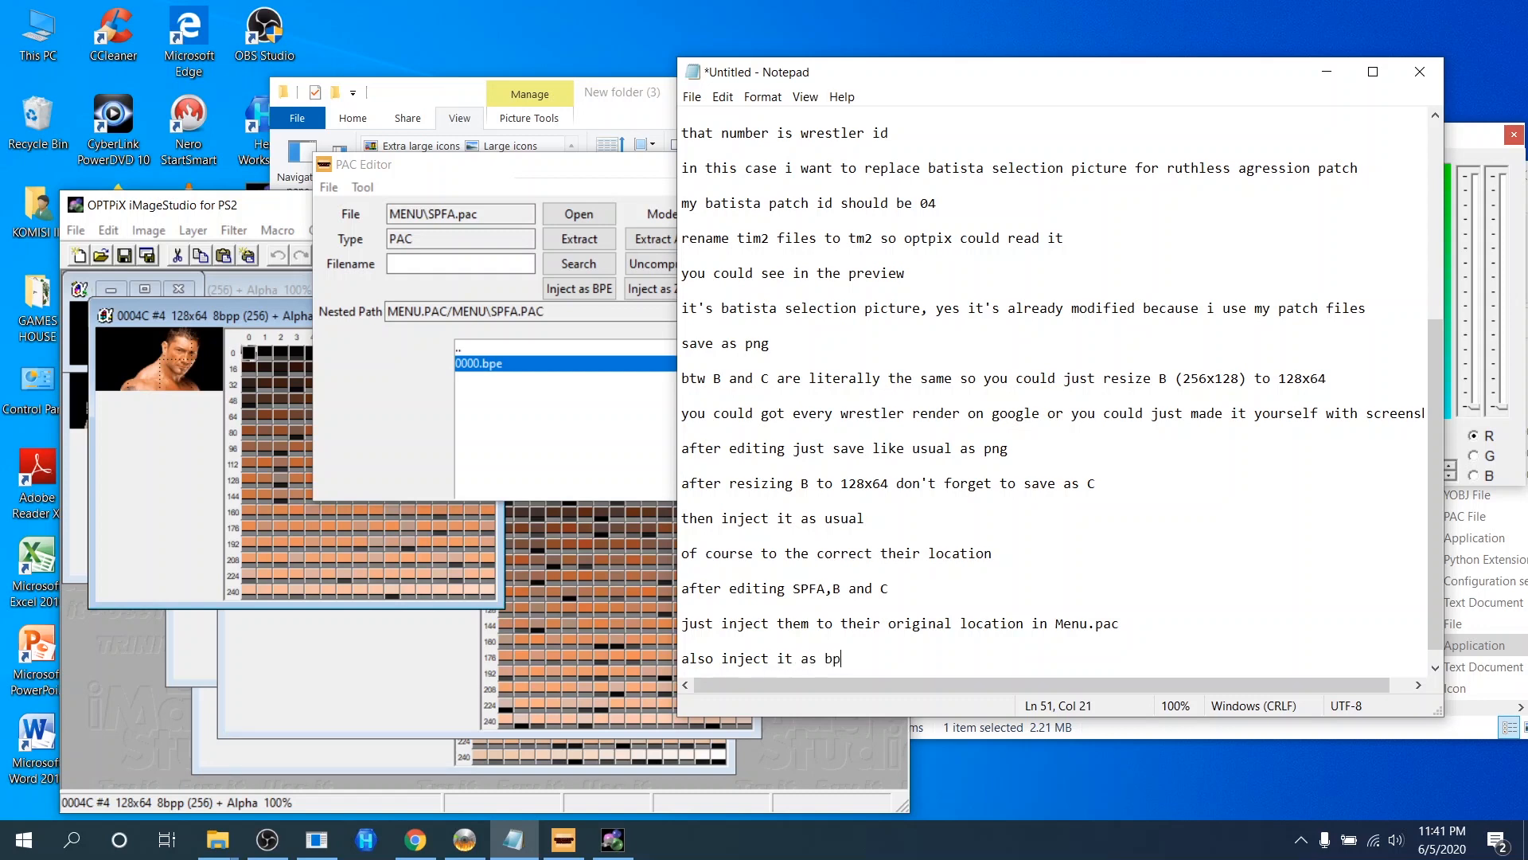
{"action": "key", "text": "Return"}
{"action": "key", "text": "Return"}
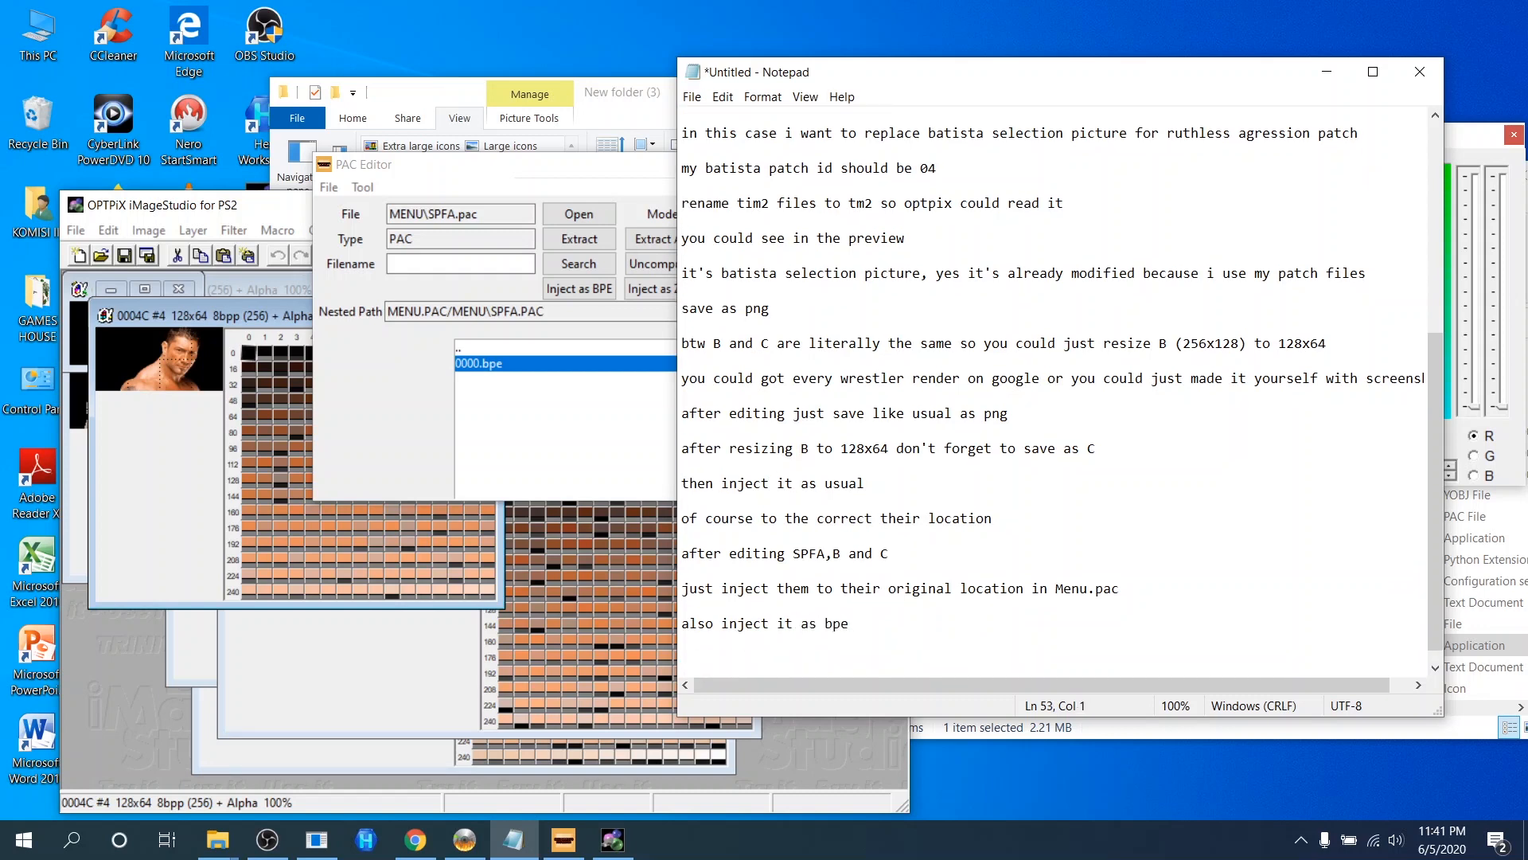
In PAC Editor, inject A.uncompress from New folder (3) as BPE into the 0000.bpe entry of MENU\SPFA.pac.
{"action": "left_click", "coordinate": [510, 364]}
{"action": "left_click", "coordinate": [579, 289]}
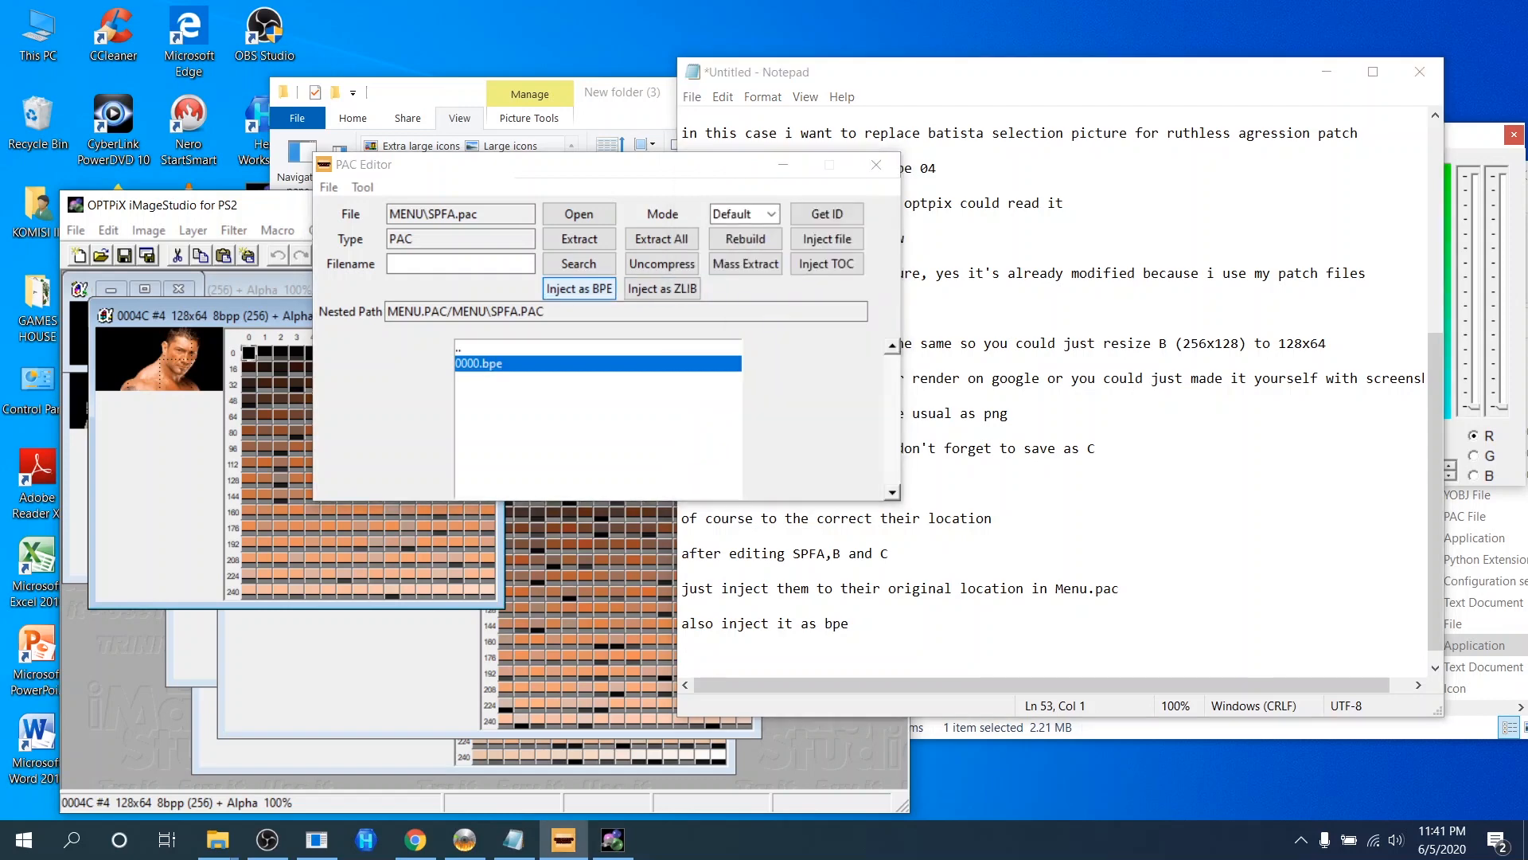
{"action": "left_click", "coordinate": [585, 247]}
{"action": "left_click", "coordinate": [509, 409]}
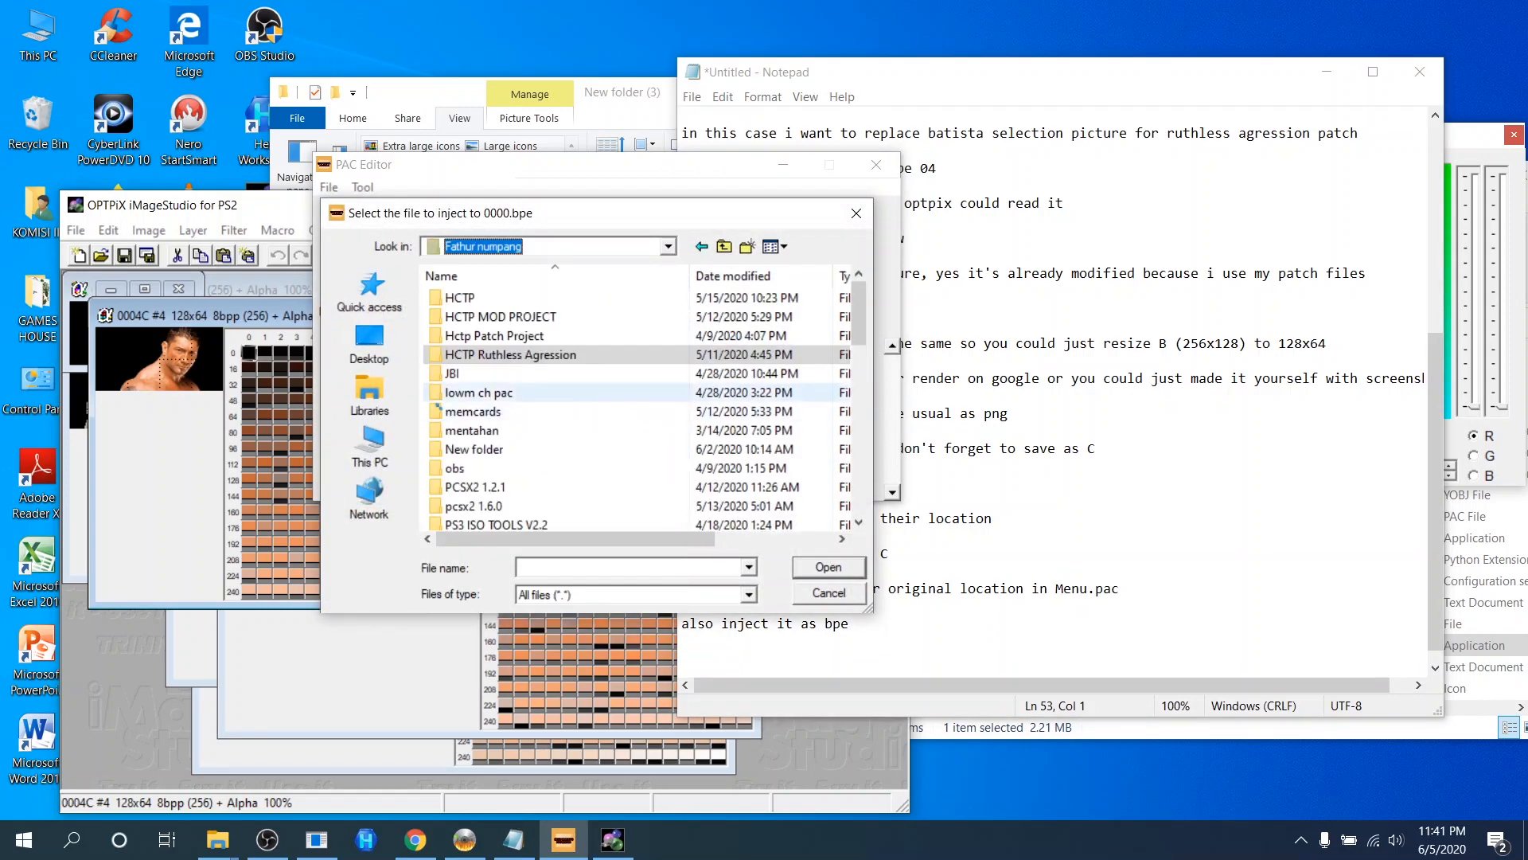
{"action": "left_click", "coordinate": [509, 316]}
{"action": "double_click", "coordinate": [501, 317]}
{"action": "double_click", "coordinate": [478, 374]}
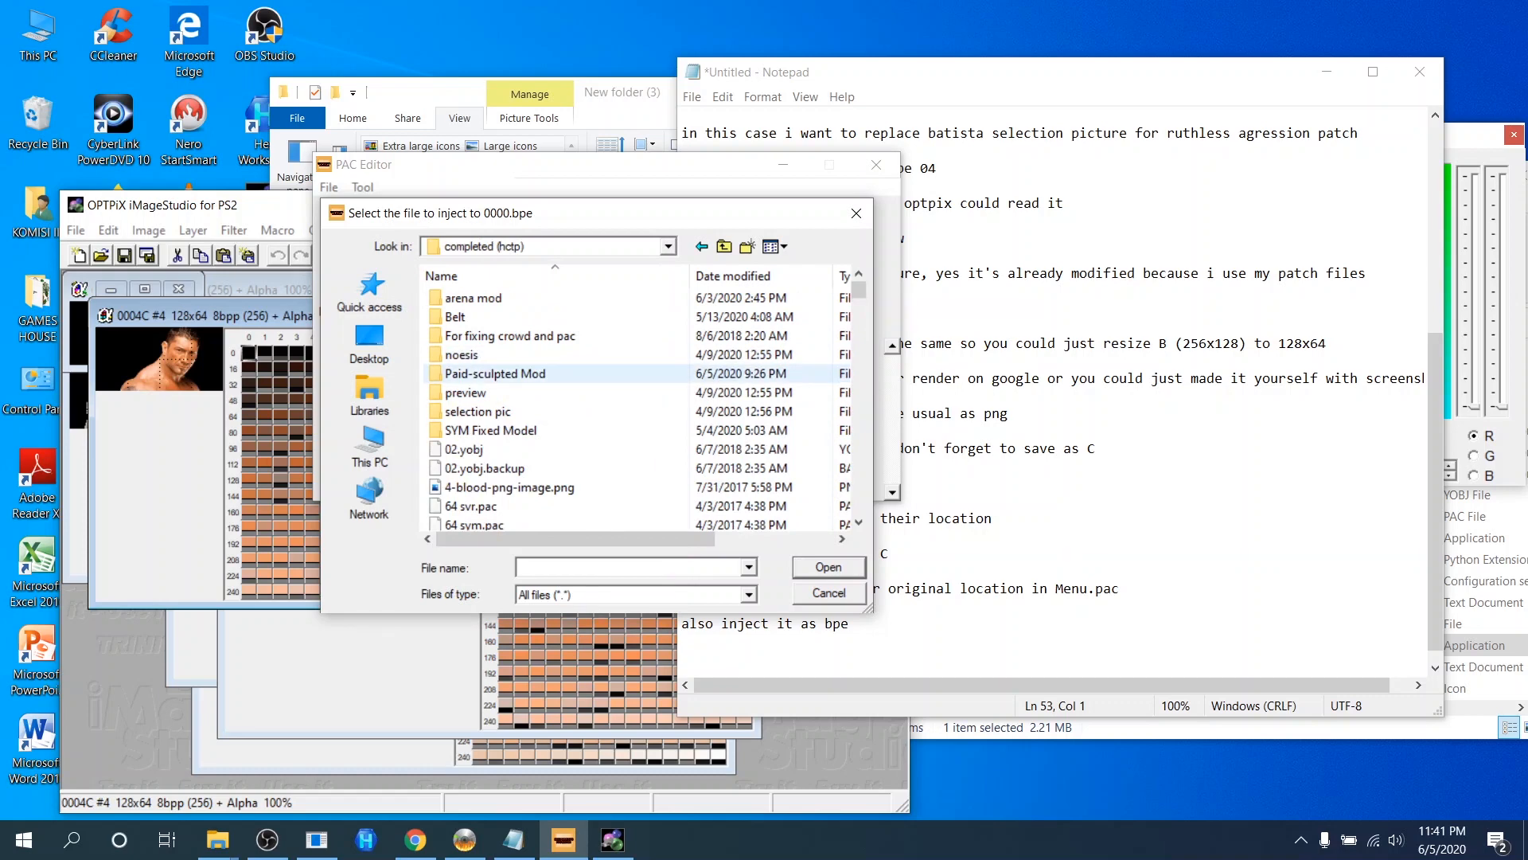
{"action": "double_click", "coordinate": [493, 374]}
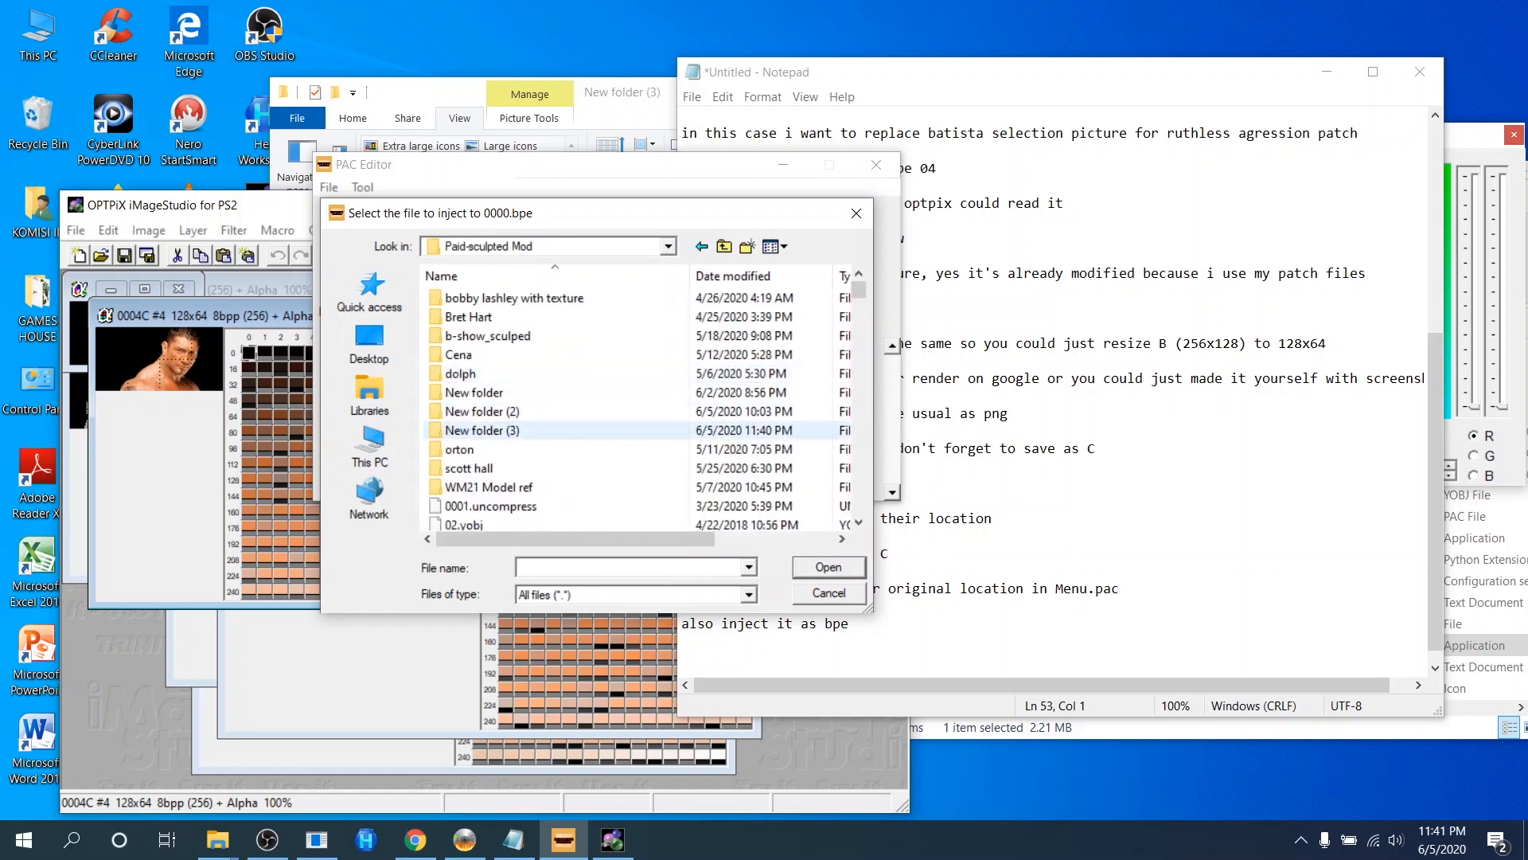
{"action": "double_click", "coordinate": [481, 430]}
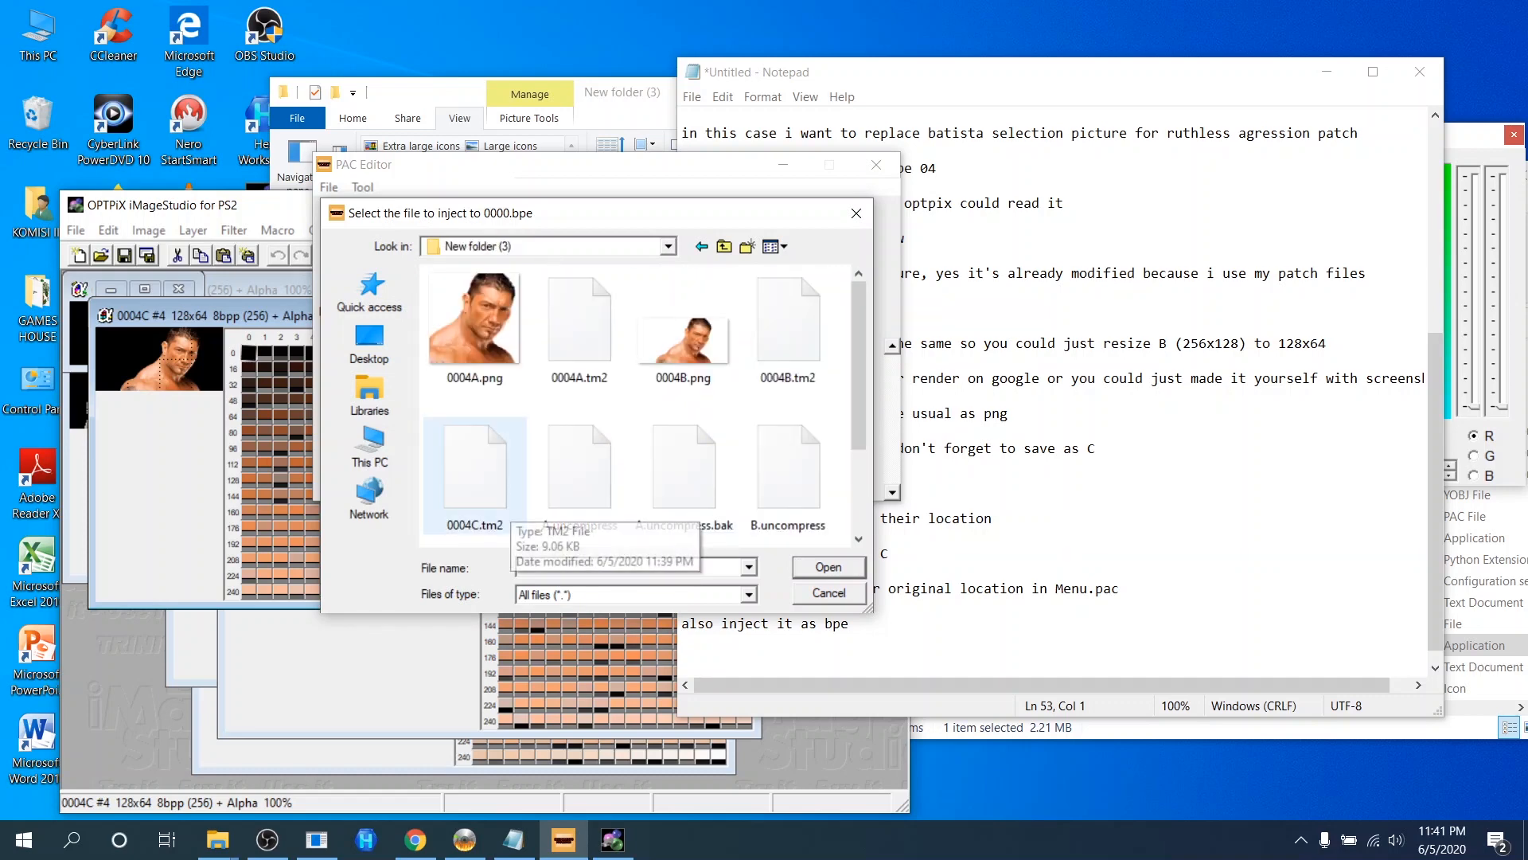
{"action": "double_click", "coordinate": [579, 469]}
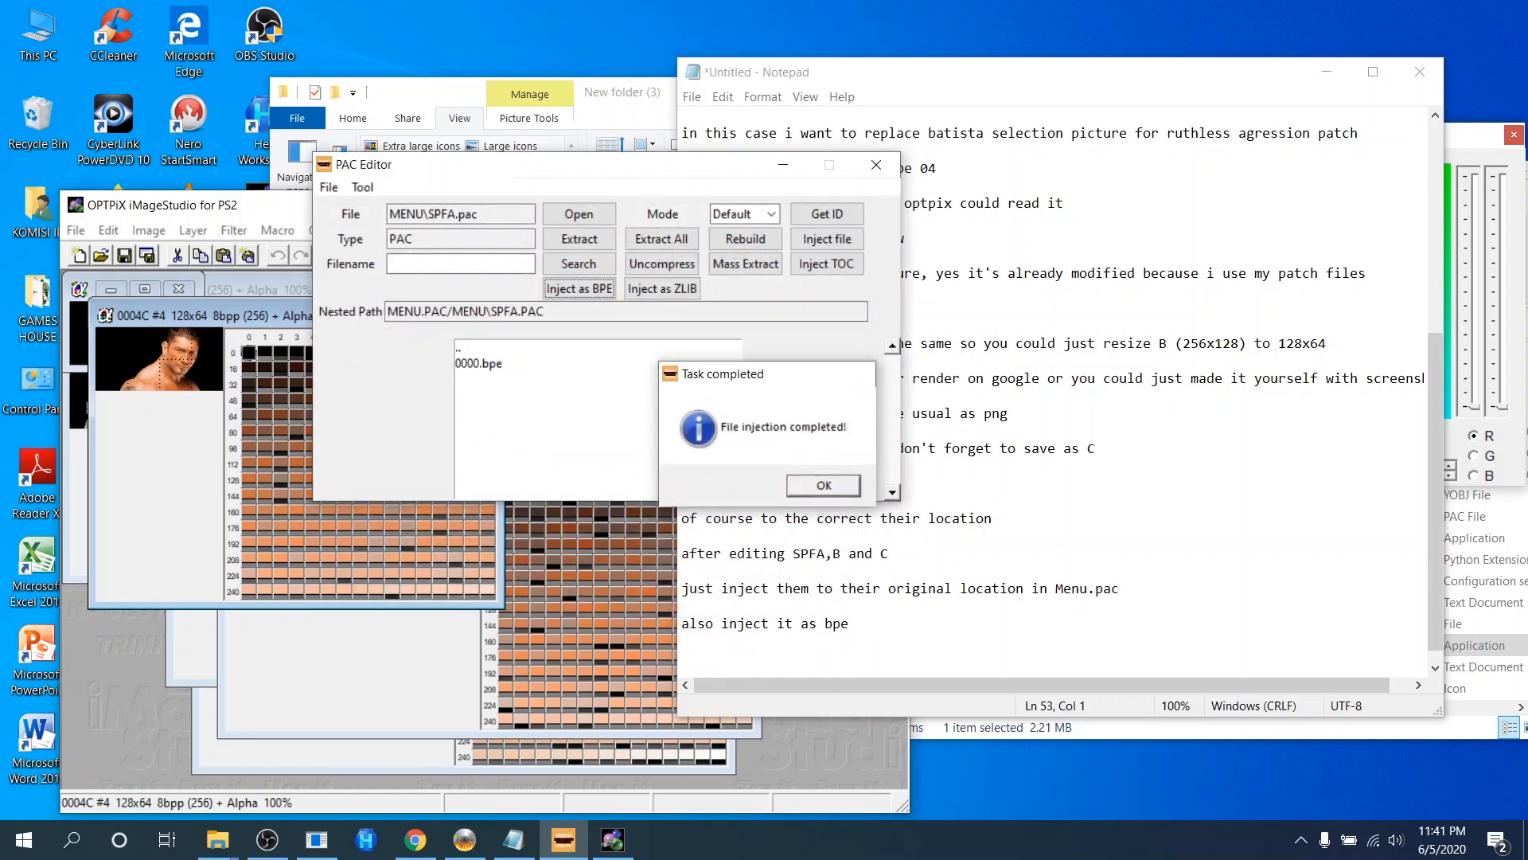
{"action": "key", "text": "Return"}
Open MENU\SPFB.pac in menu.pac and inject B.uncompress from New folder (3) as BPE into its 0000.bpe entry.
{"action": "double_click", "coordinate": [462, 348]}
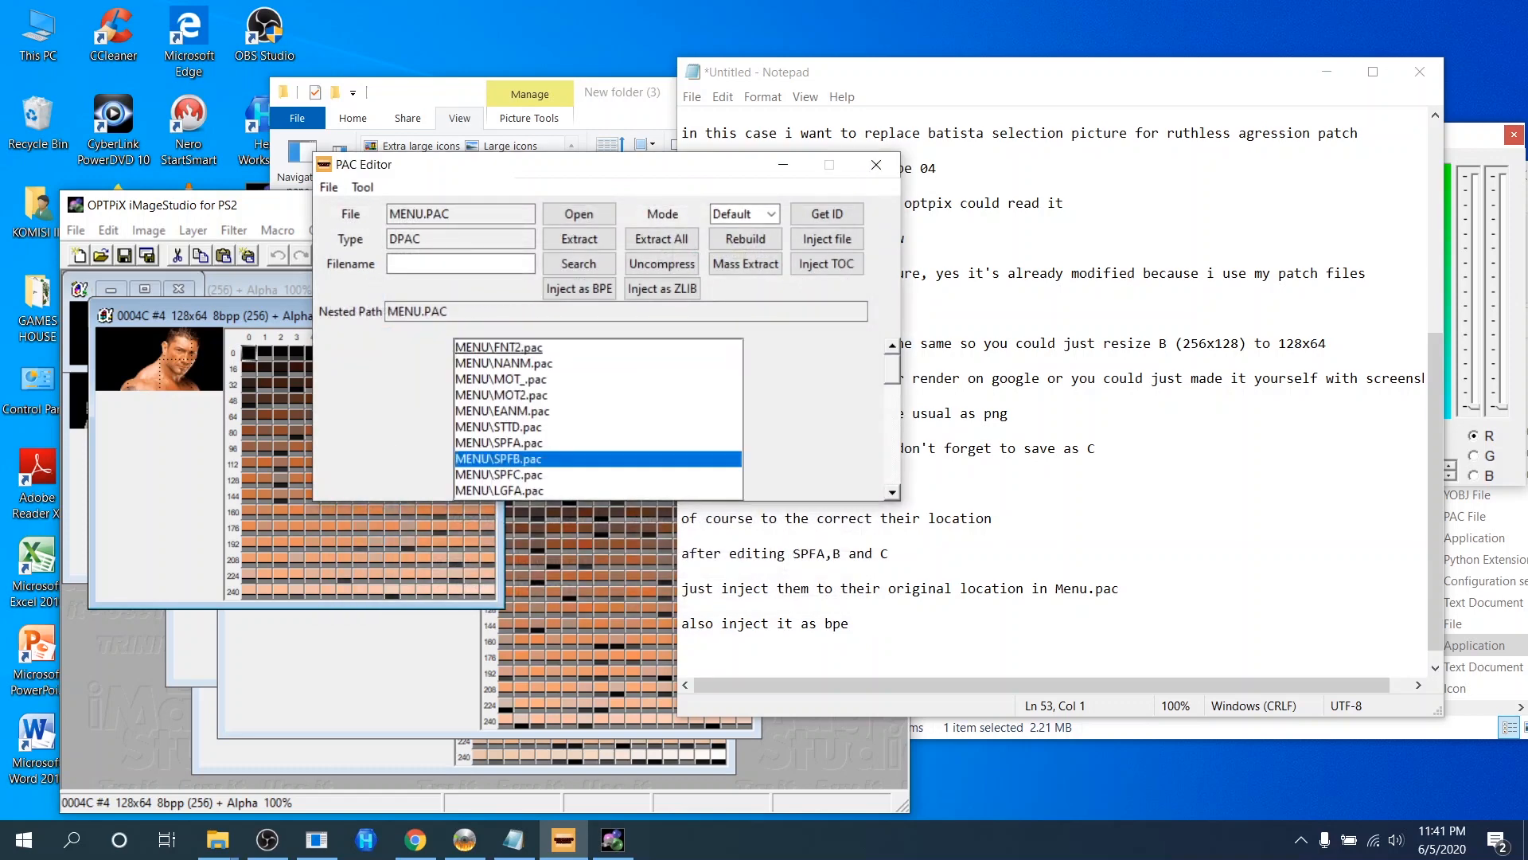
{"action": "double_click", "coordinate": [497, 459]}
{"action": "left_click", "coordinate": [479, 363]}
{"action": "left_click", "coordinate": [579, 289]}
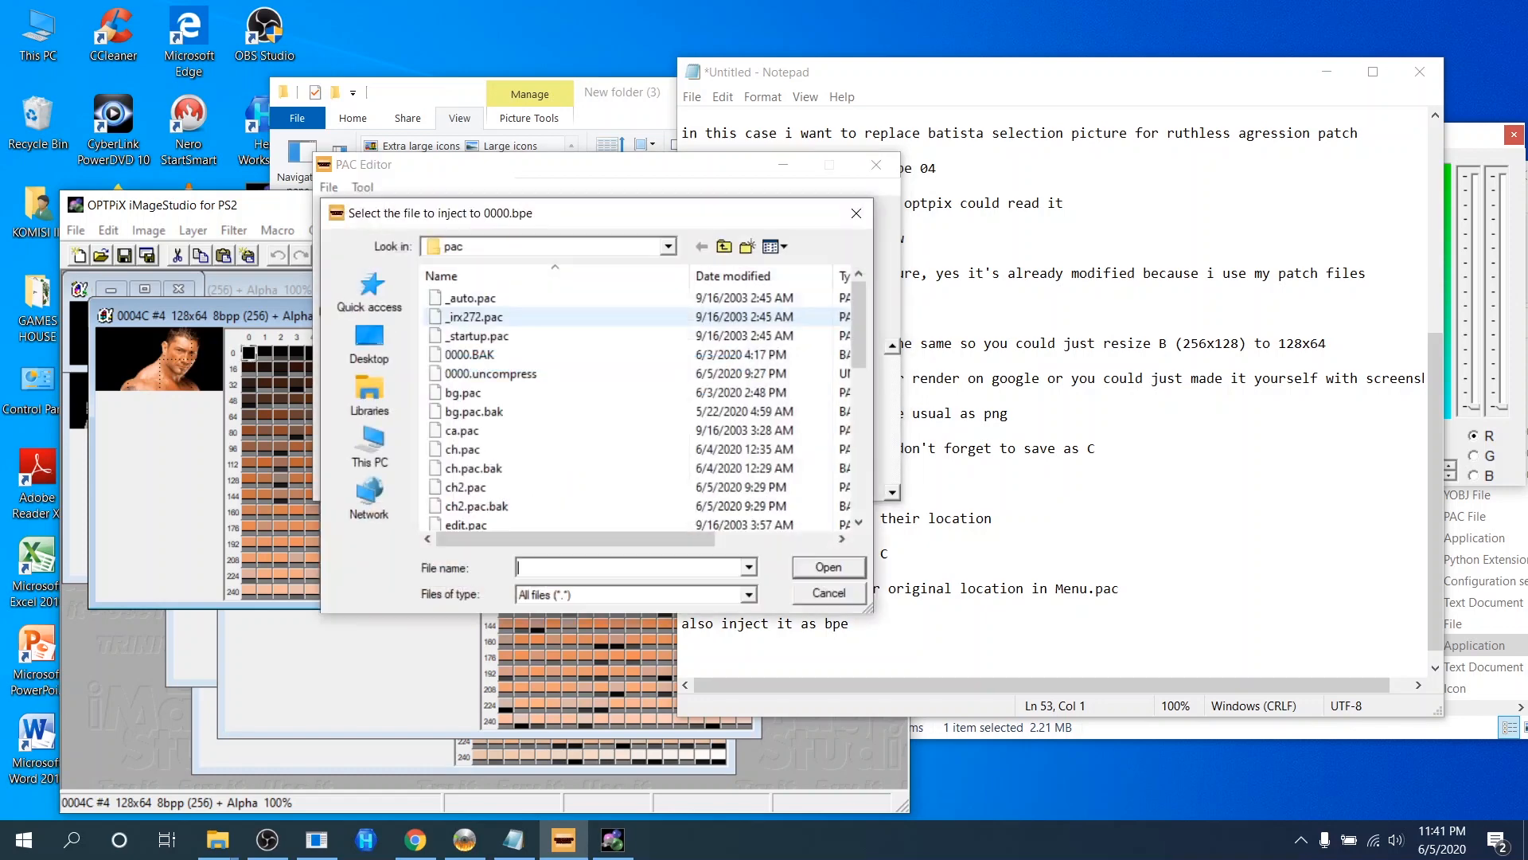
{"action": "left_click", "coordinate": [549, 246]}
{"action": "left_click", "coordinate": [510, 409]}
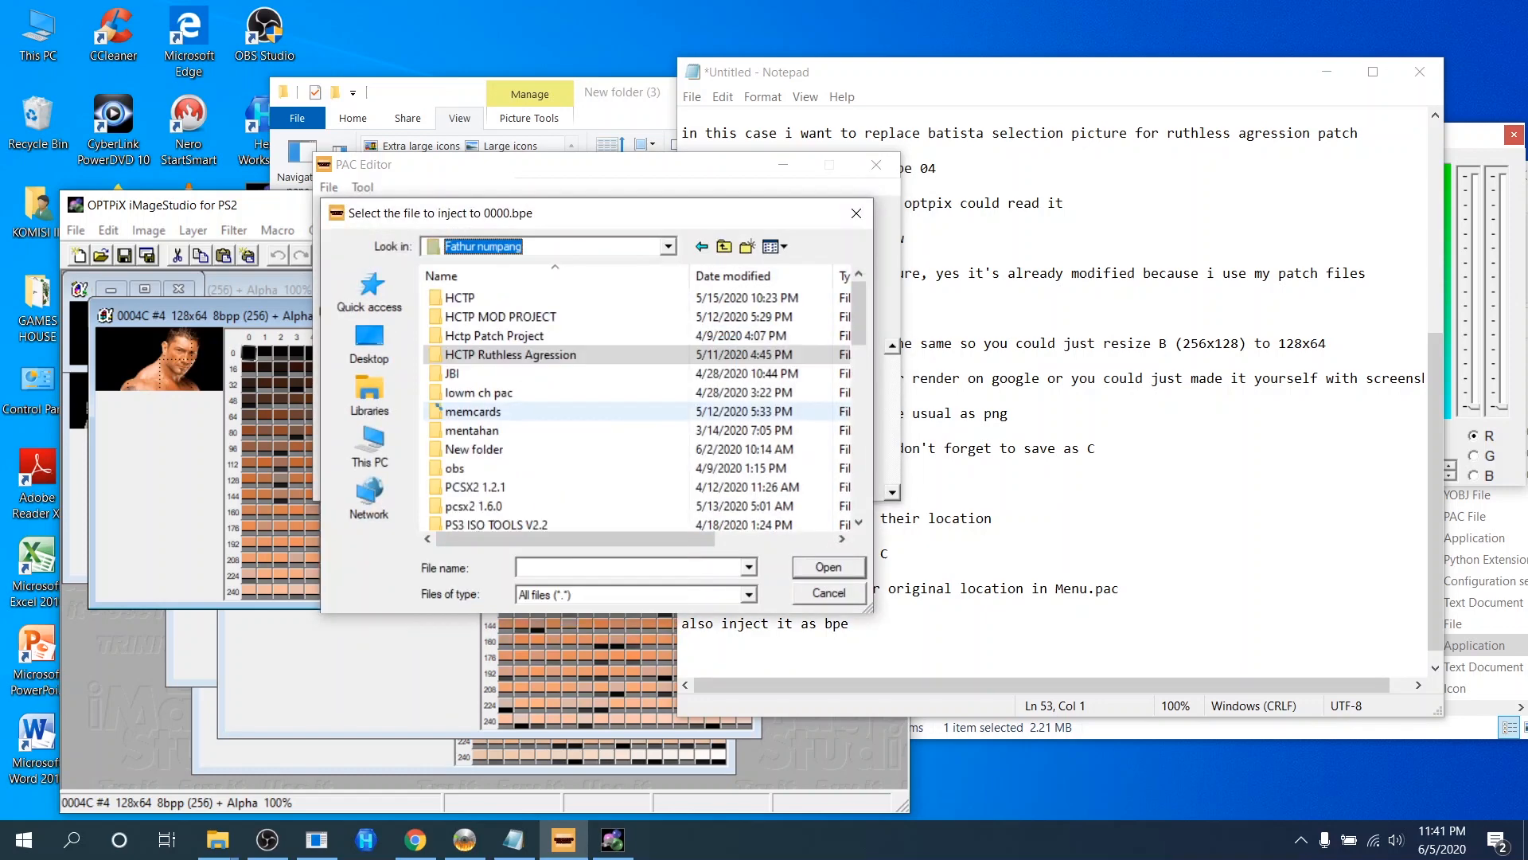
{"action": "double_click", "coordinate": [512, 319]}
{"action": "scroll", "coordinate": [513, 335], "scroll_direction": "down", "scroll_amount": 5}
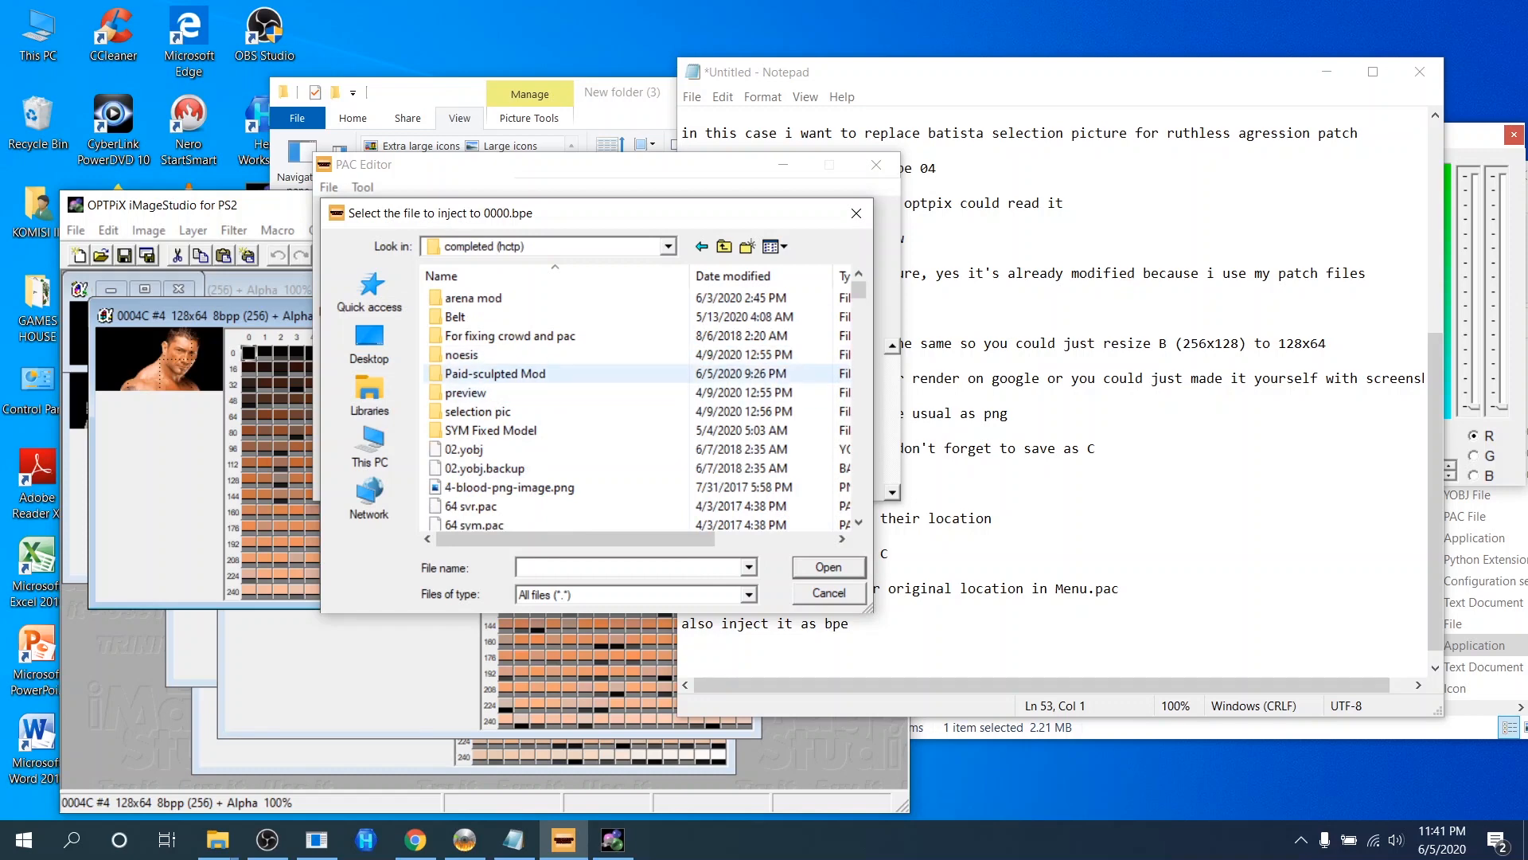
{"action": "double_click", "coordinate": [486, 373]}
{"action": "double_click", "coordinate": [509, 431]}
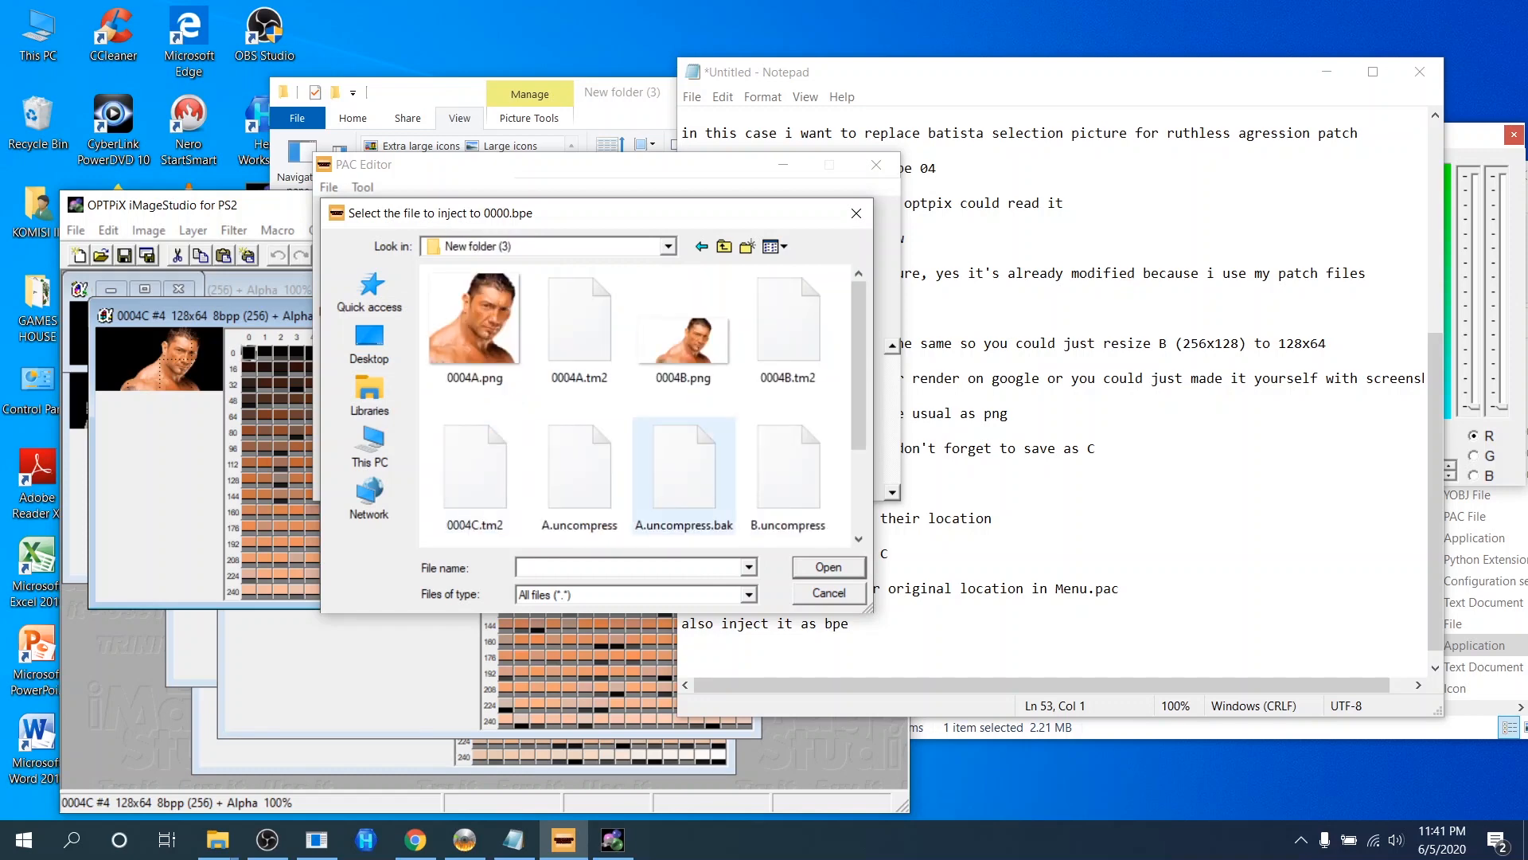
{"action": "double_click", "coordinate": [777, 470]}
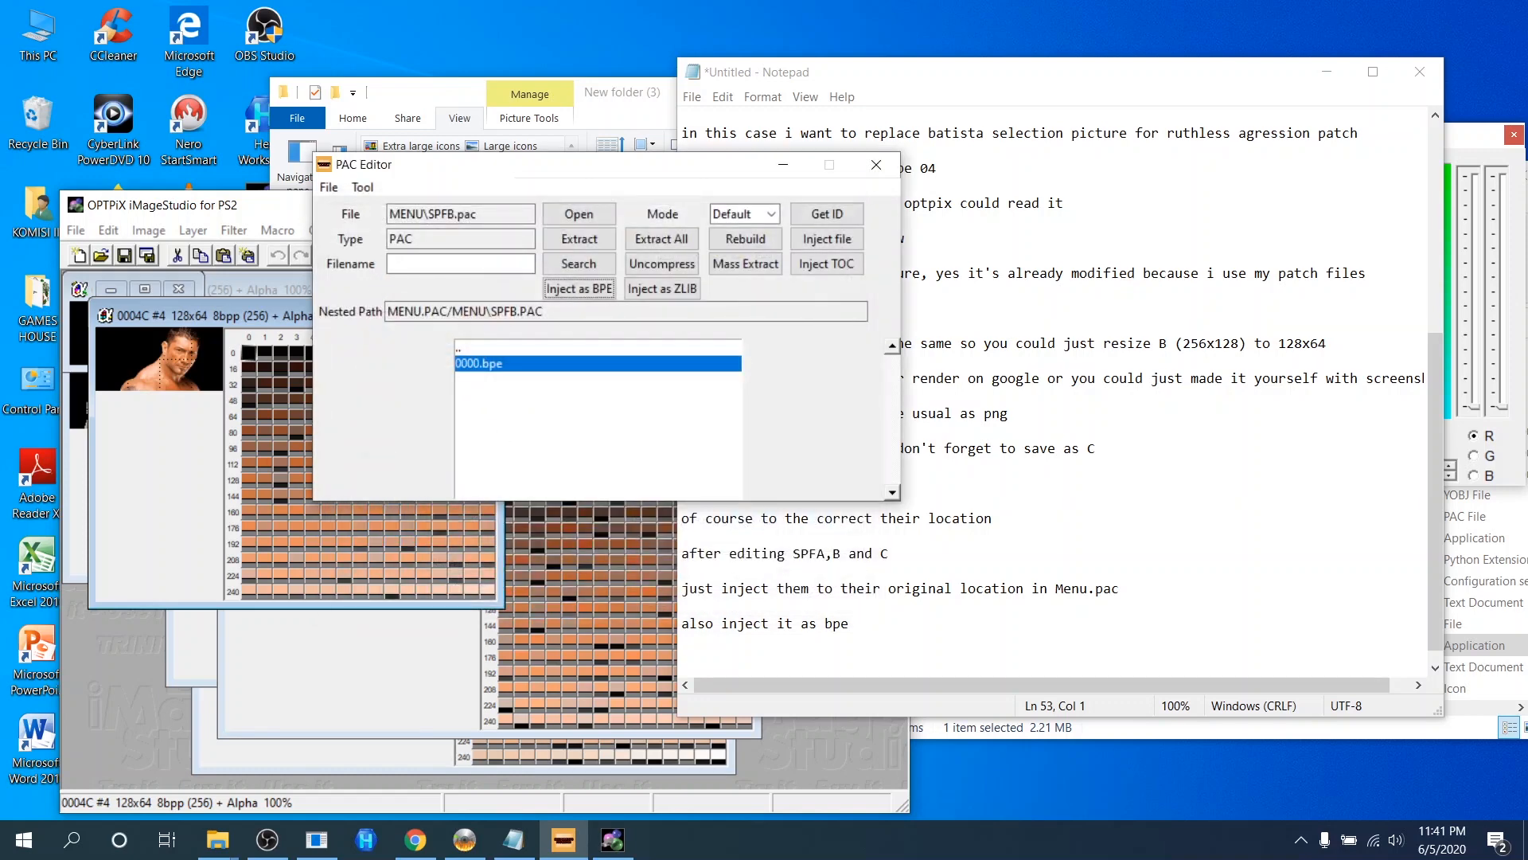
{"action": "left_click", "coordinate": [823, 485]}
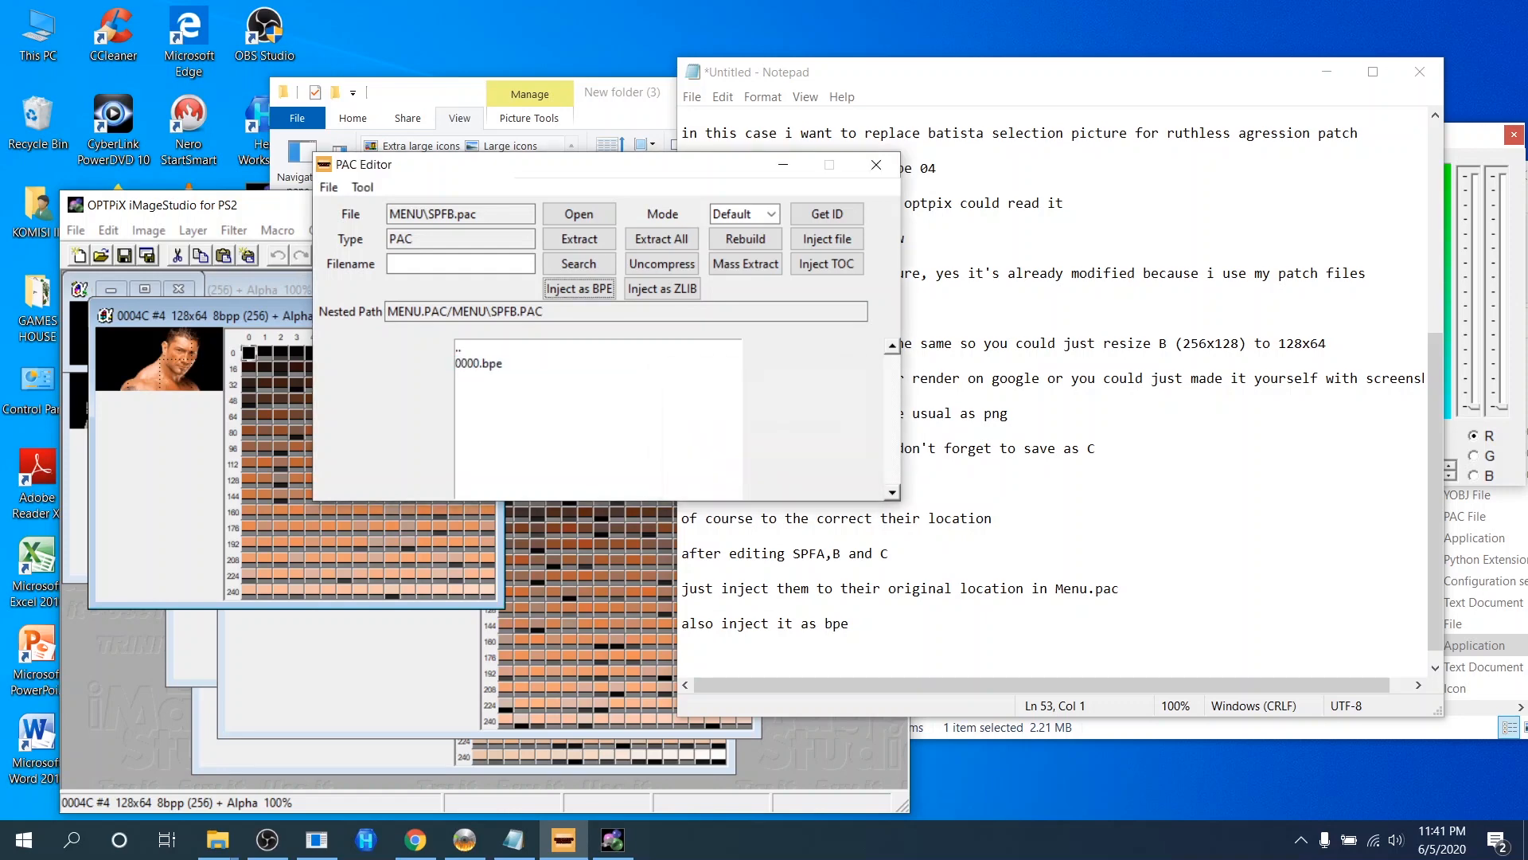
Open MENU\SPFC.pac in menu.pac and inject C.uncompress from New folder (3) as BPE into its 0000.bpe entry.
{"action": "double_click", "coordinate": [470, 347]}
{"action": "double_click", "coordinate": [499, 475]}
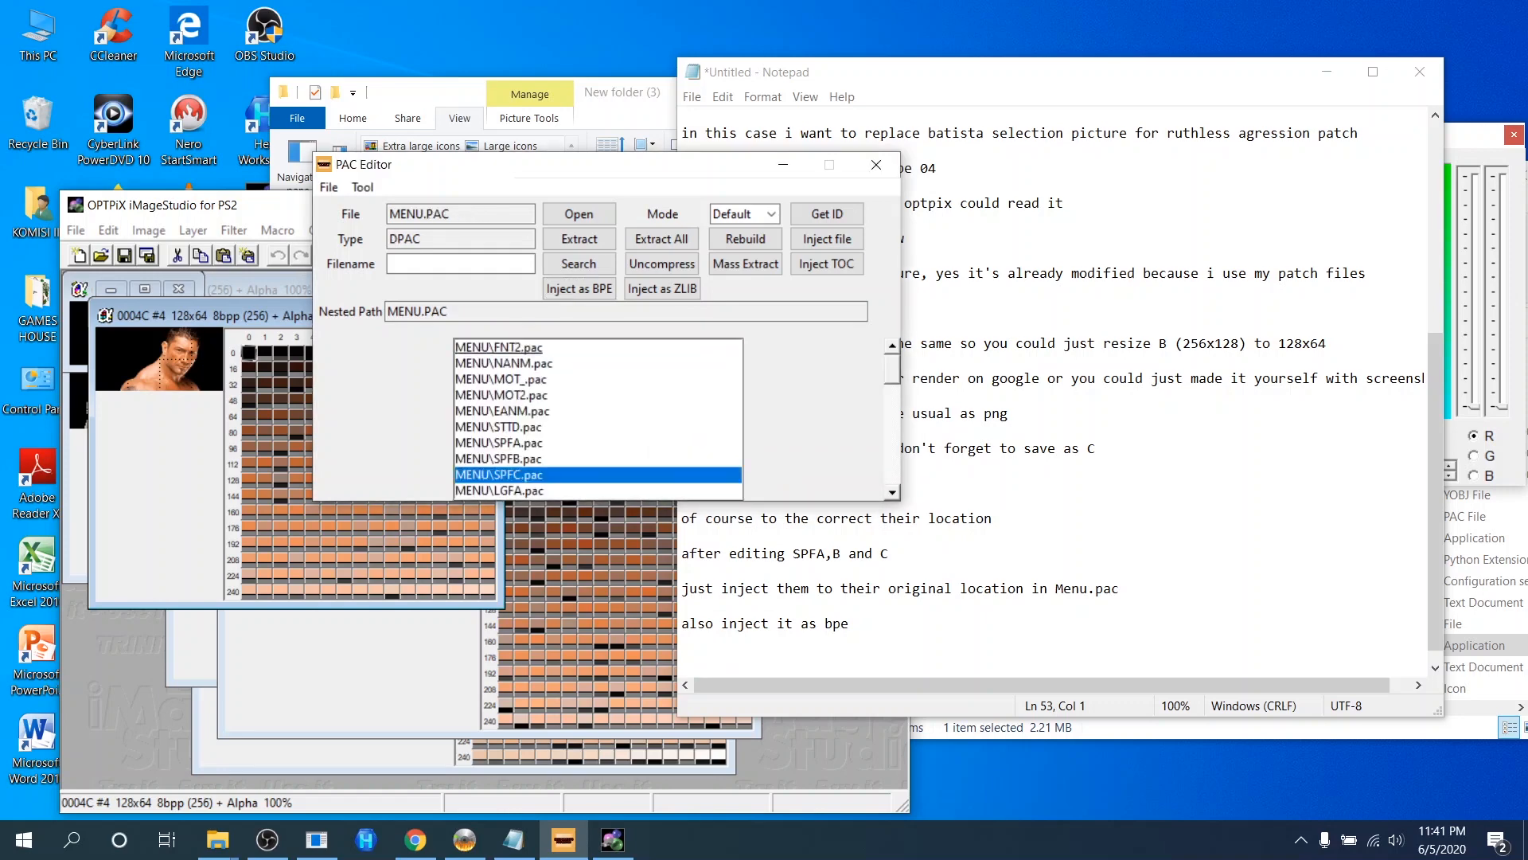
{"action": "left_click", "coordinate": [478, 363]}
{"action": "left_click", "coordinate": [579, 288]}
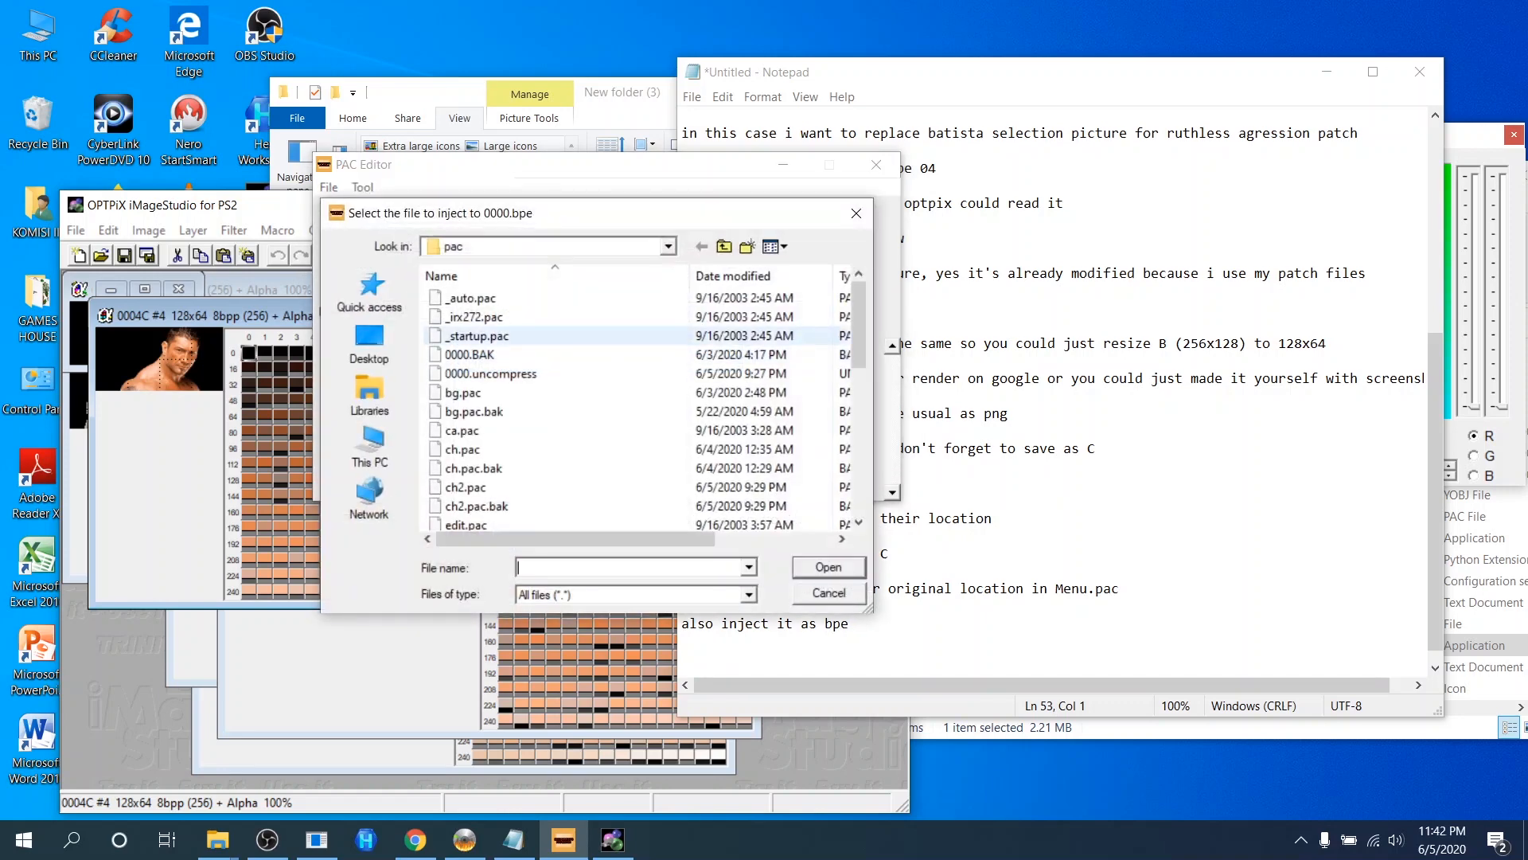
{"action": "left_click", "coordinate": [561, 247]}
{"action": "left_click", "coordinate": [512, 406]}
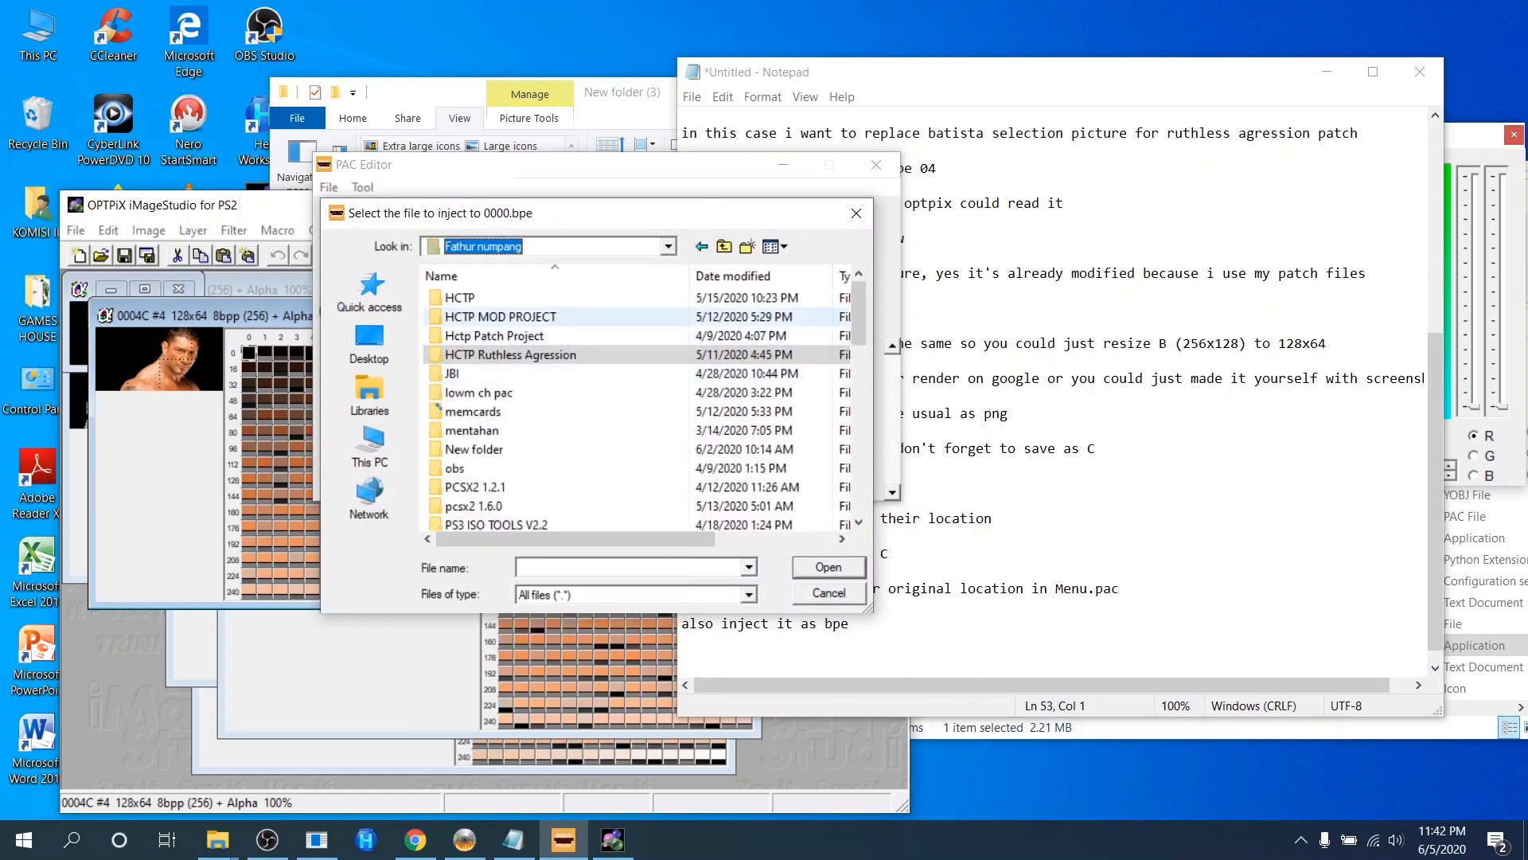
{"action": "double_click", "coordinate": [510, 317]}
{"action": "double_click", "coordinate": [510, 355]}
{"action": "double_click", "coordinate": [494, 374]}
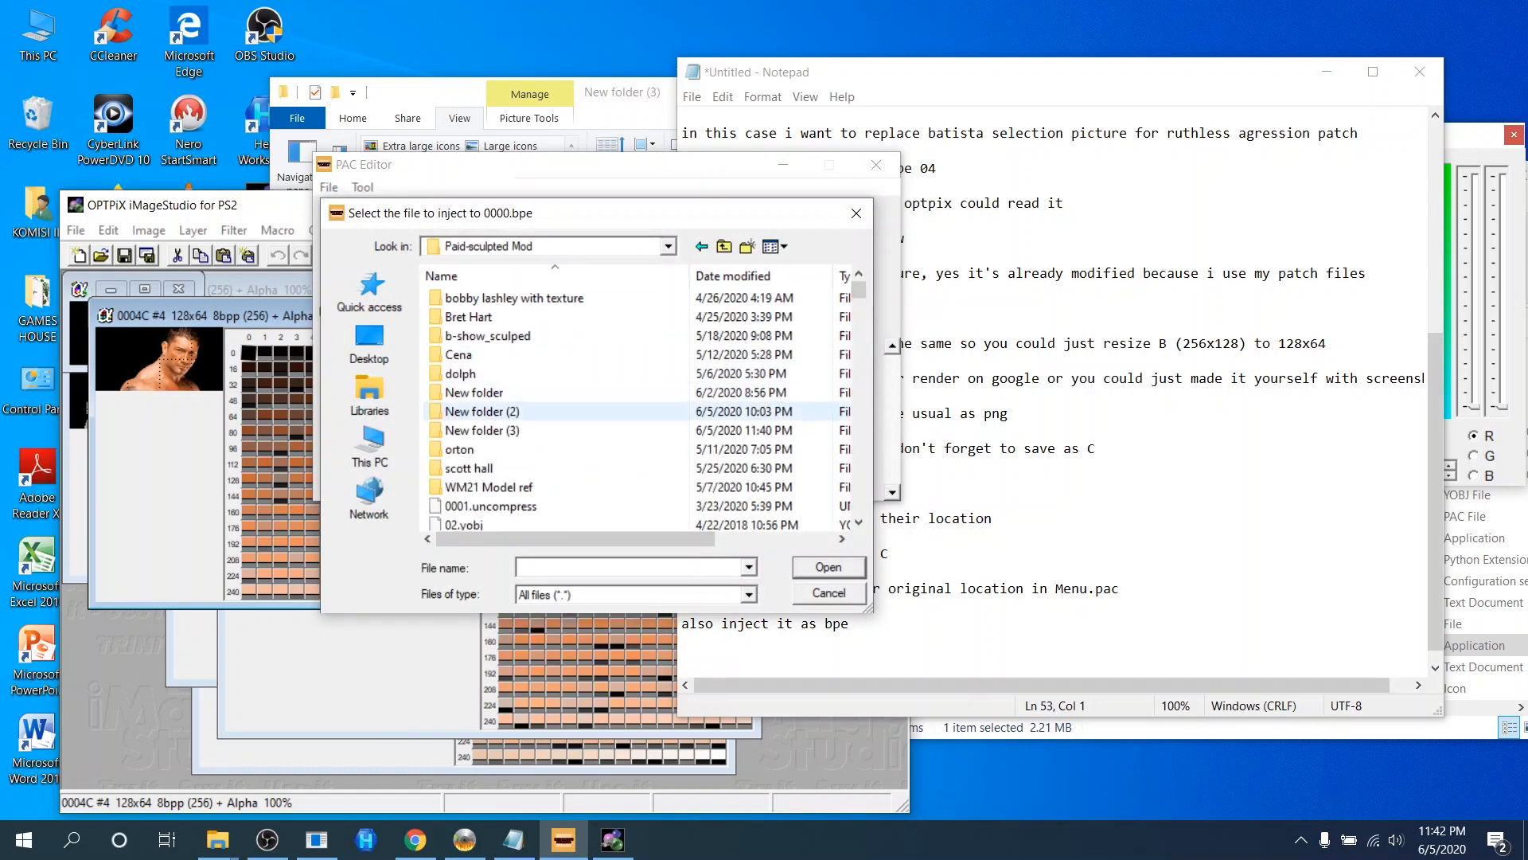
{"action": "double_click", "coordinate": [486, 411]}
{"action": "double_click", "coordinate": [579, 482]}
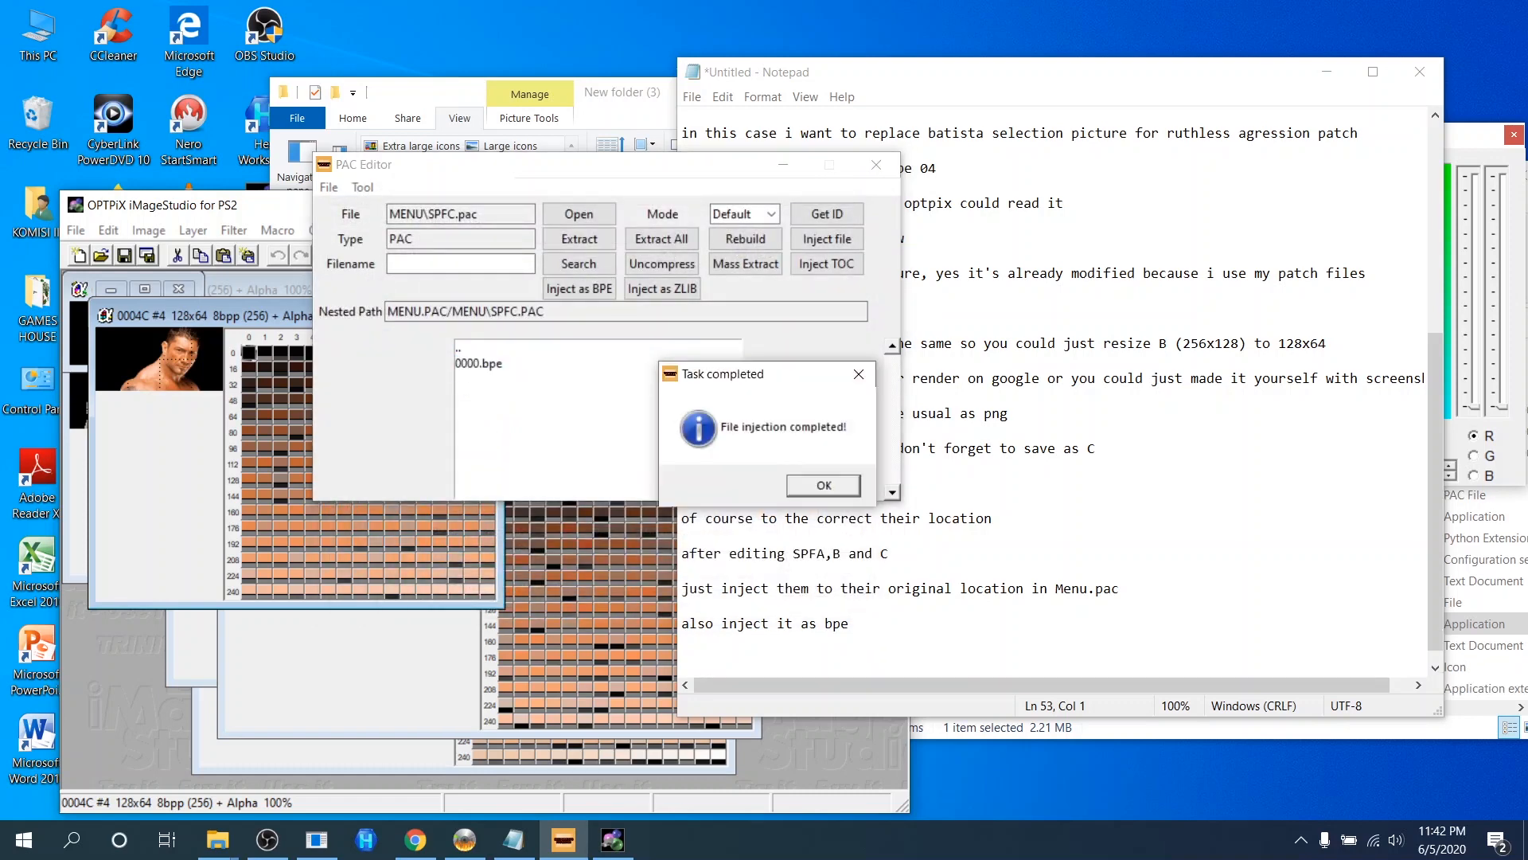
{"action": "left_click", "coordinate": [823, 485]}
Close PAC Editor and switch to OPTPiX iMageStudio.
{"action": "left_click", "coordinate": [876, 165]}
{"action": "left_click", "coordinate": [628, 206]}
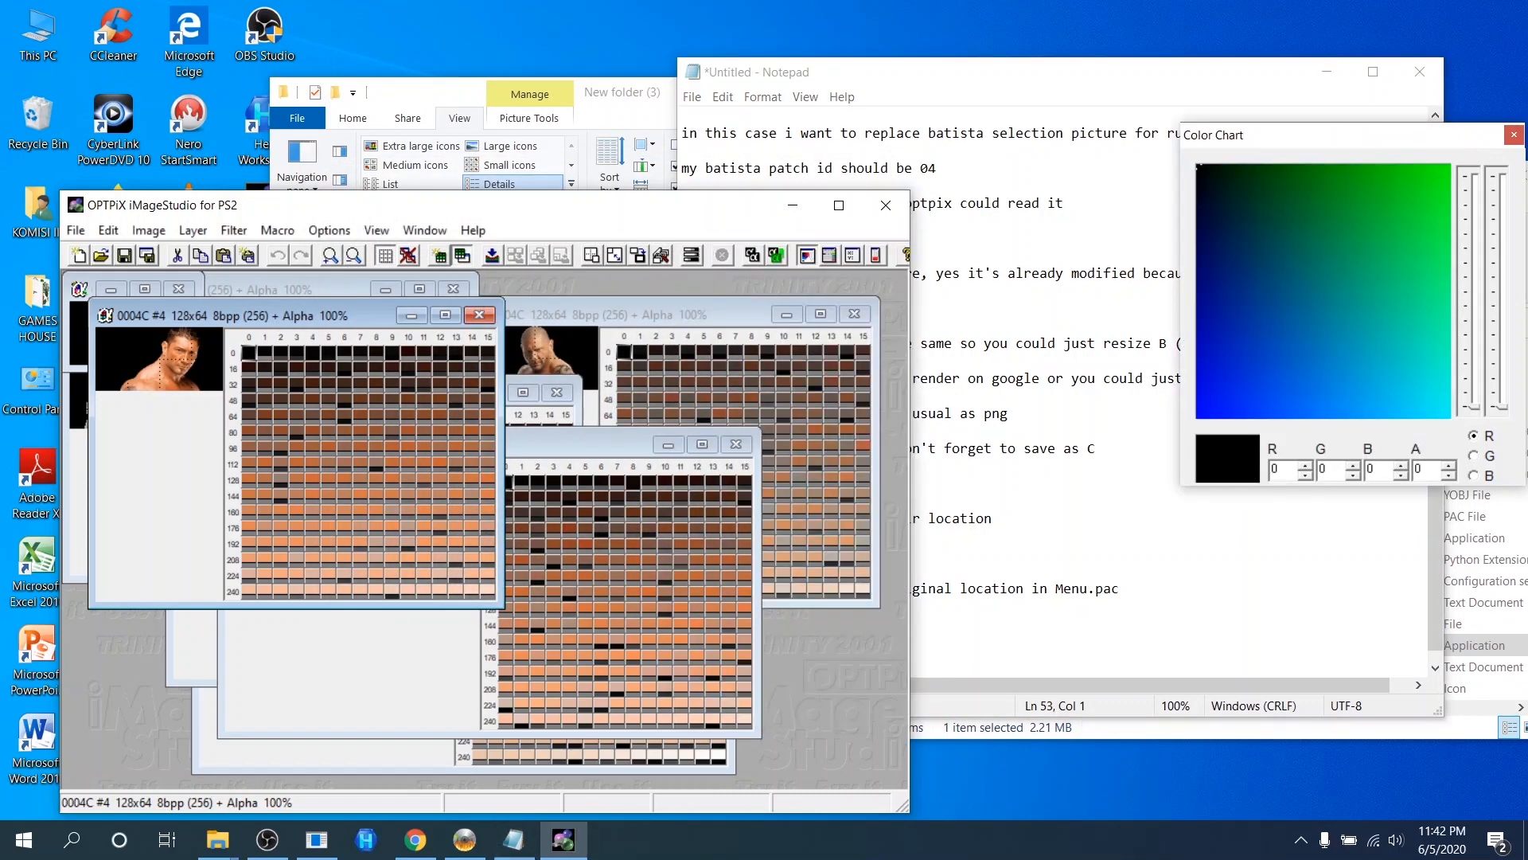
Close OPTPiX iMageStudio and switch to ImgBurn.
{"action": "left_click", "coordinate": [886, 205]}
{"action": "left_click", "coordinate": [490, 563]}
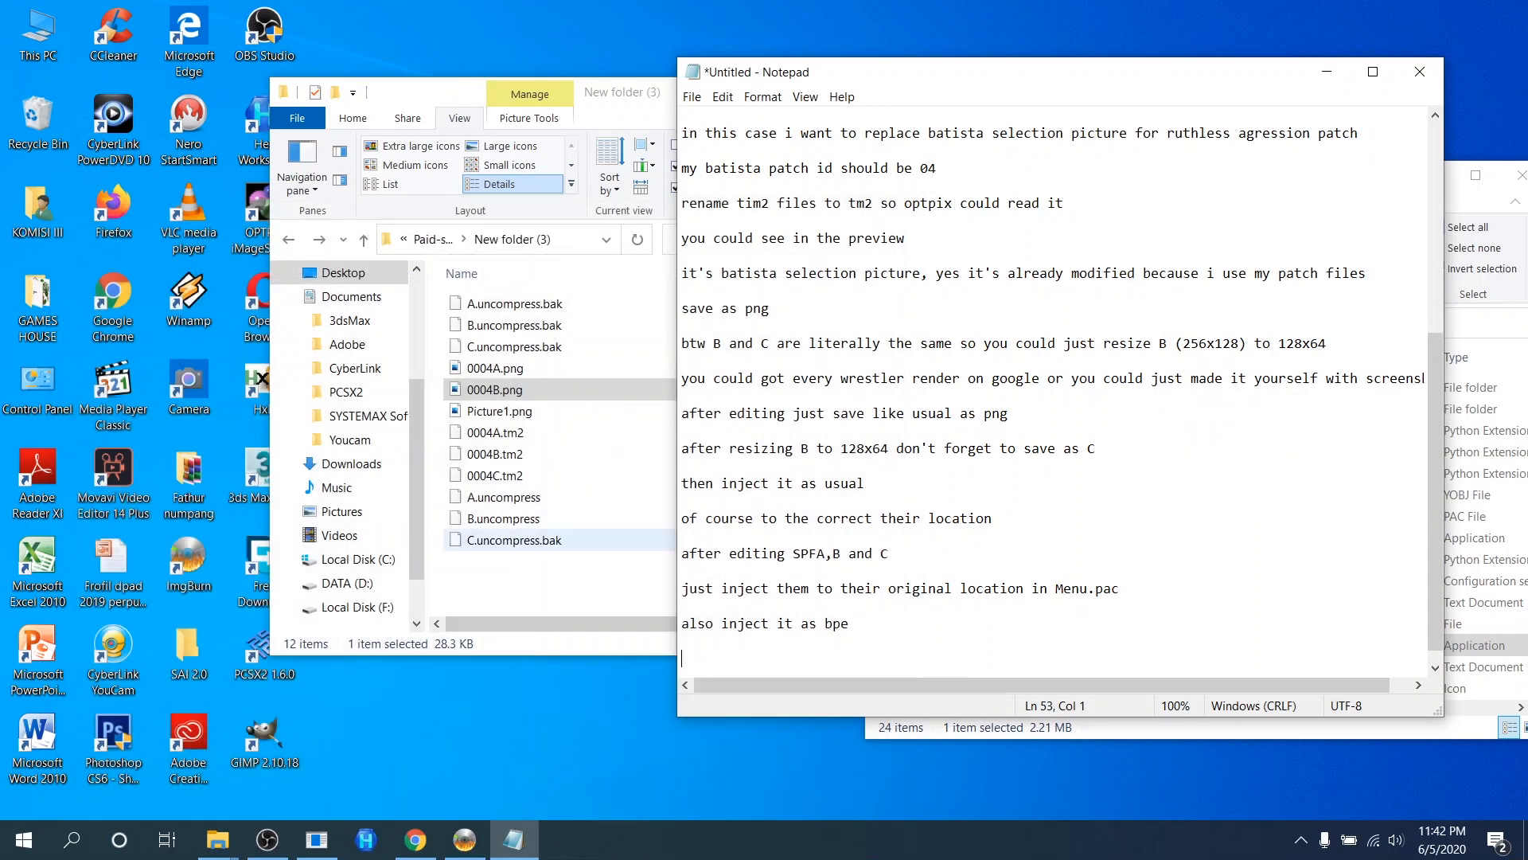
{"action": "left_click", "coordinate": [464, 840]}
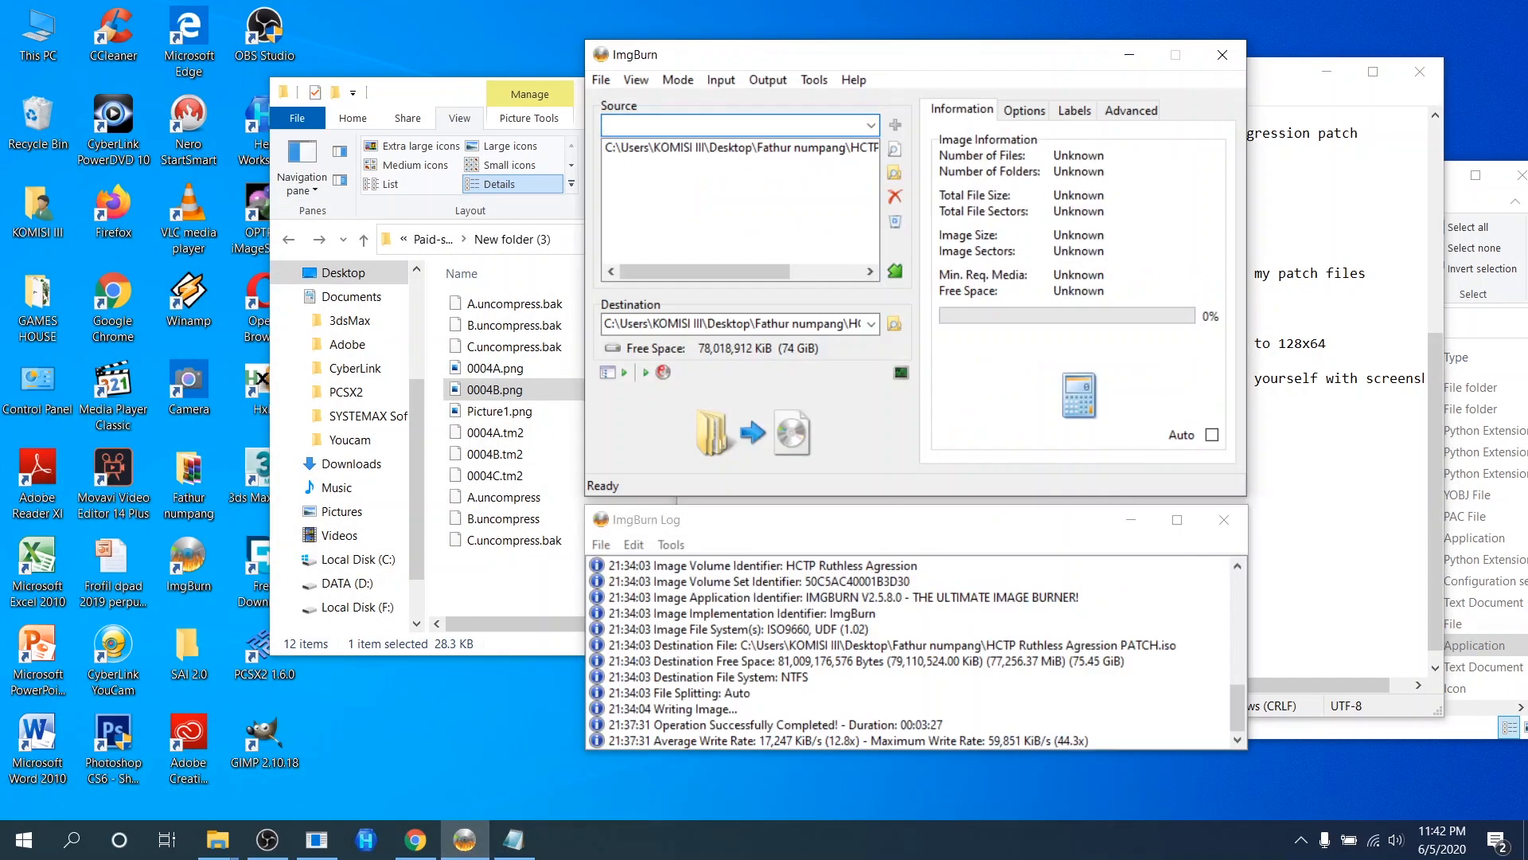
Build an ISO from the contents of the HCTP Ruthless Agression folder, overwriting HCTP Ruthless Agression PATCH.iso.
{"action": "left_click_drag", "start_coordinate": [960, 54], "coordinate": [471, 86]}
{"action": "left_click", "coordinate": [264, 464]}
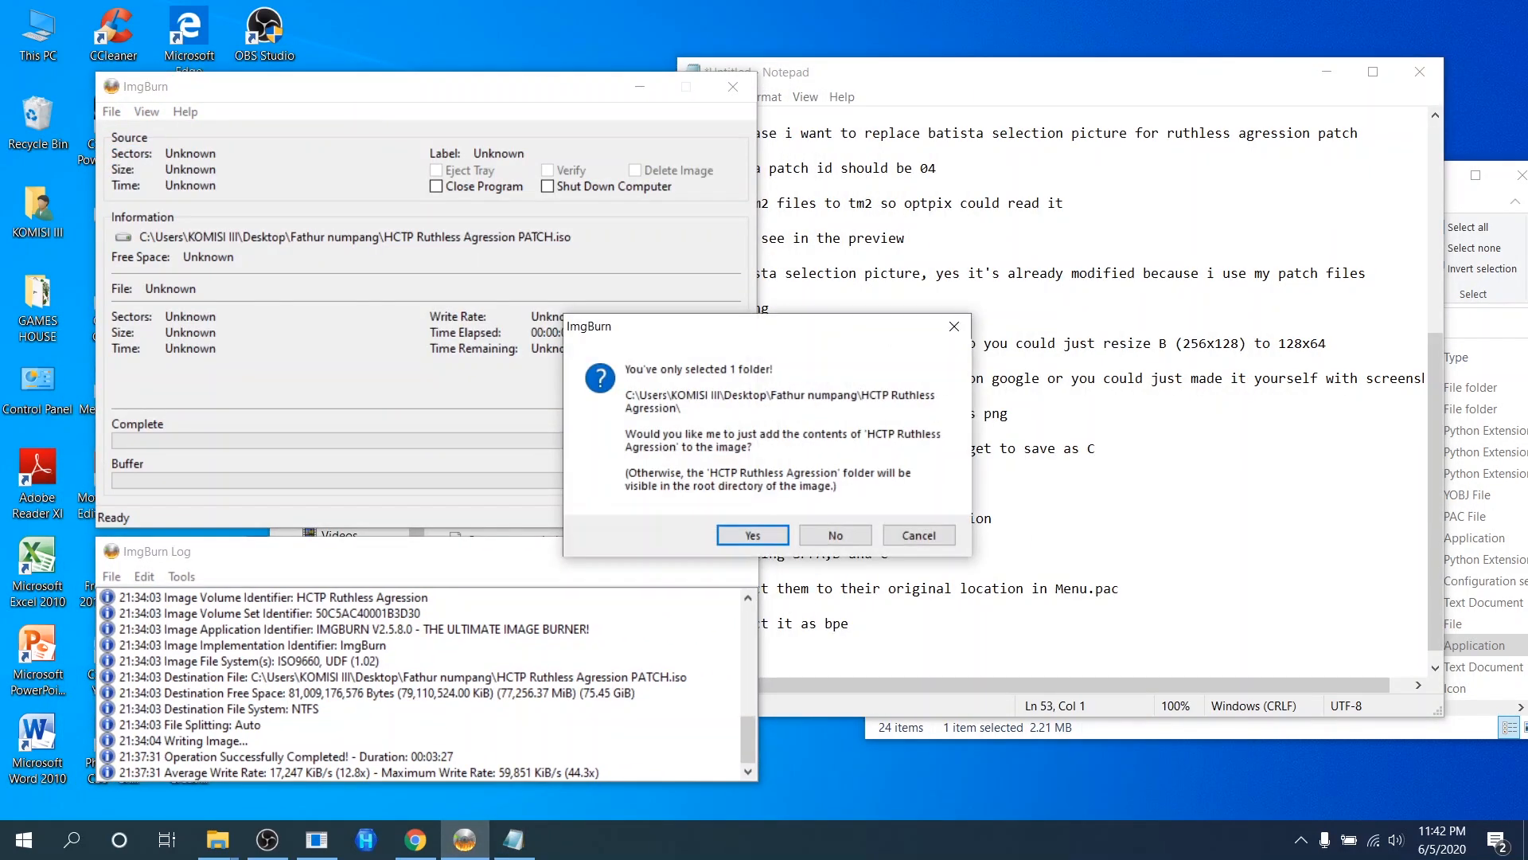
{"action": "key", "text": "Return"}
{"action": "key", "text": "Return"}
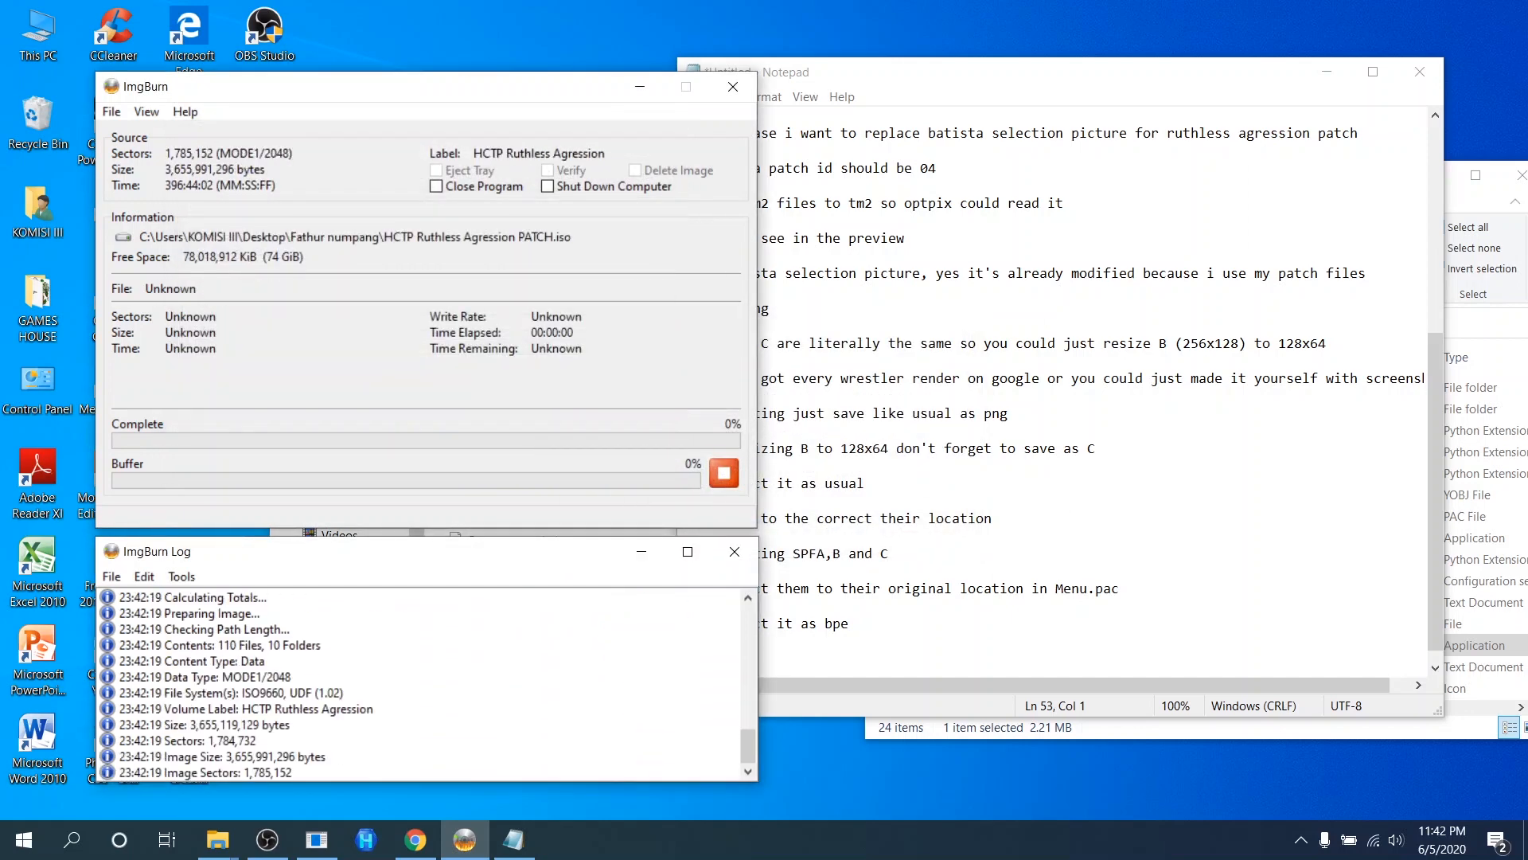
{"action": "key", "text": "Return"}
{"action": "key", "text": "Return"}
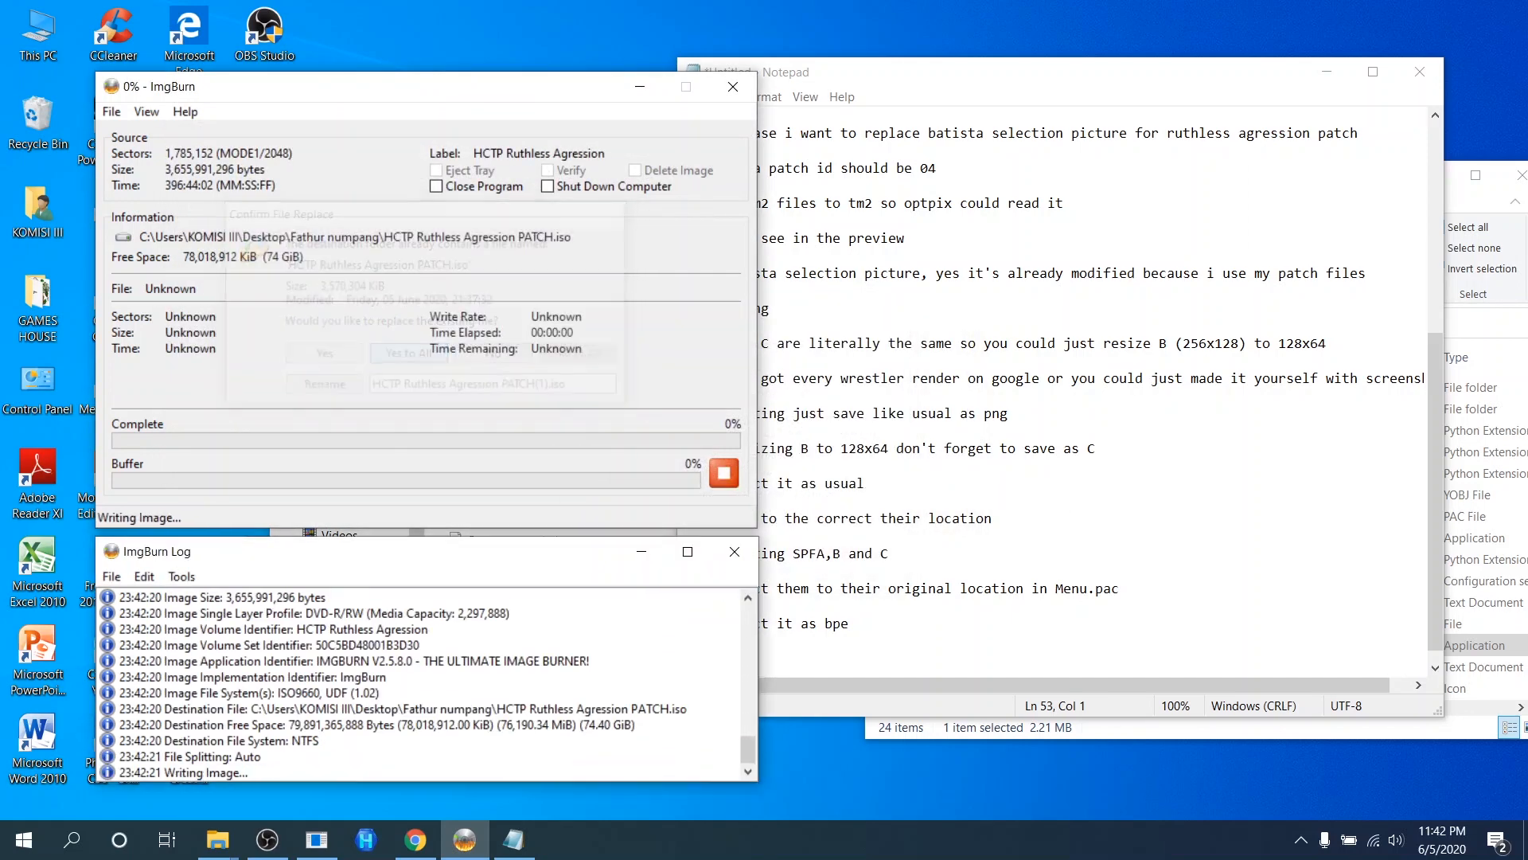
In Notepad, add the notes "so let's check in game" and "and as always i will speed up the video on this part".
{"action": "key", "text": "alt+Tab"}
{"action": "type", "text": "so "}
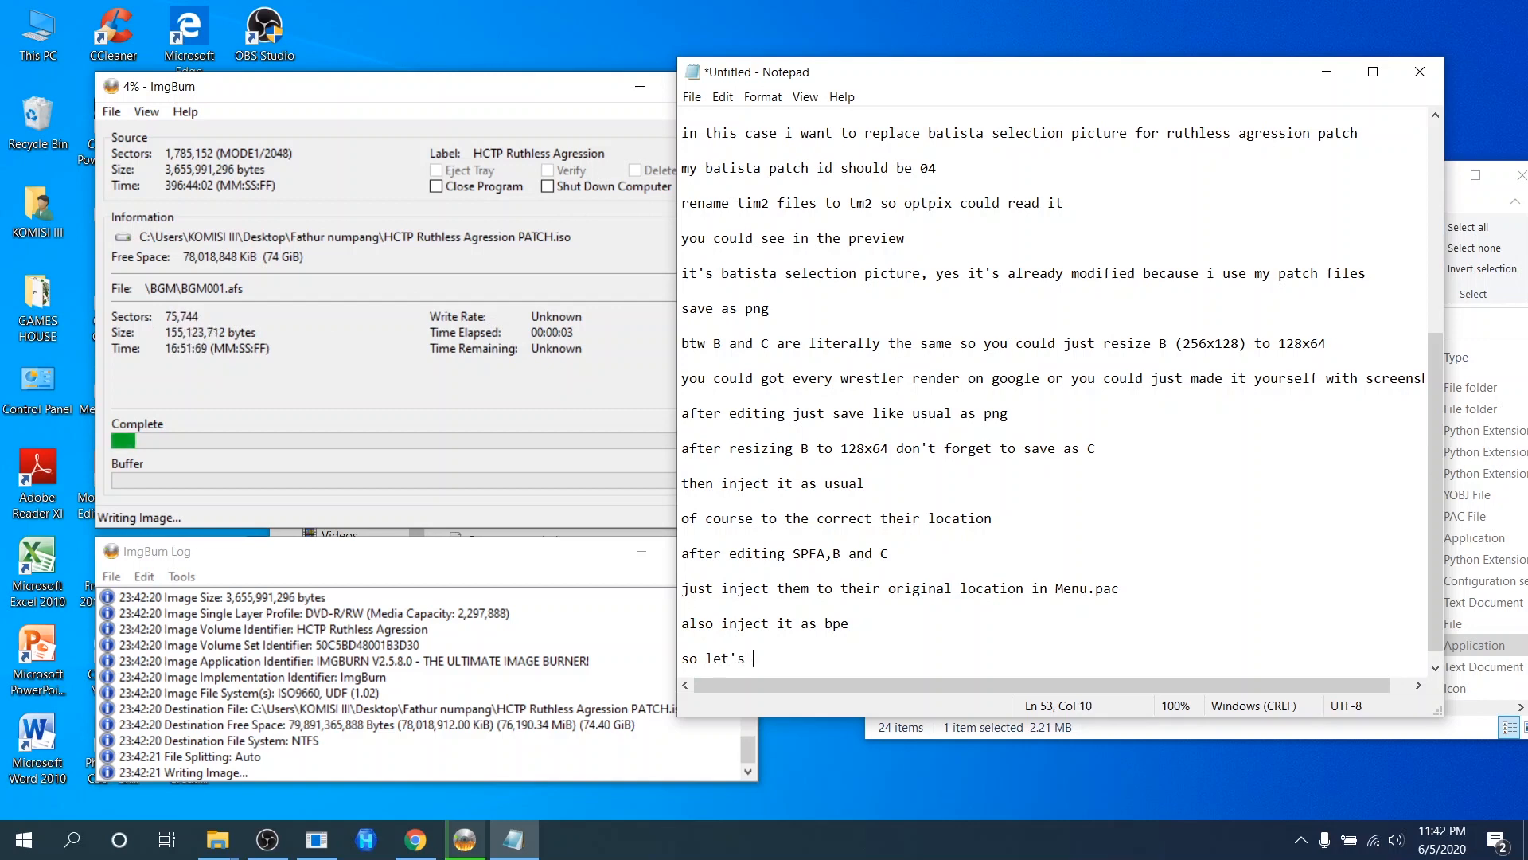
{"action": "type", "text": "let's check in game"}
{"action": "key", "text": "Return"}
{"action": "key", "text": "Return"}
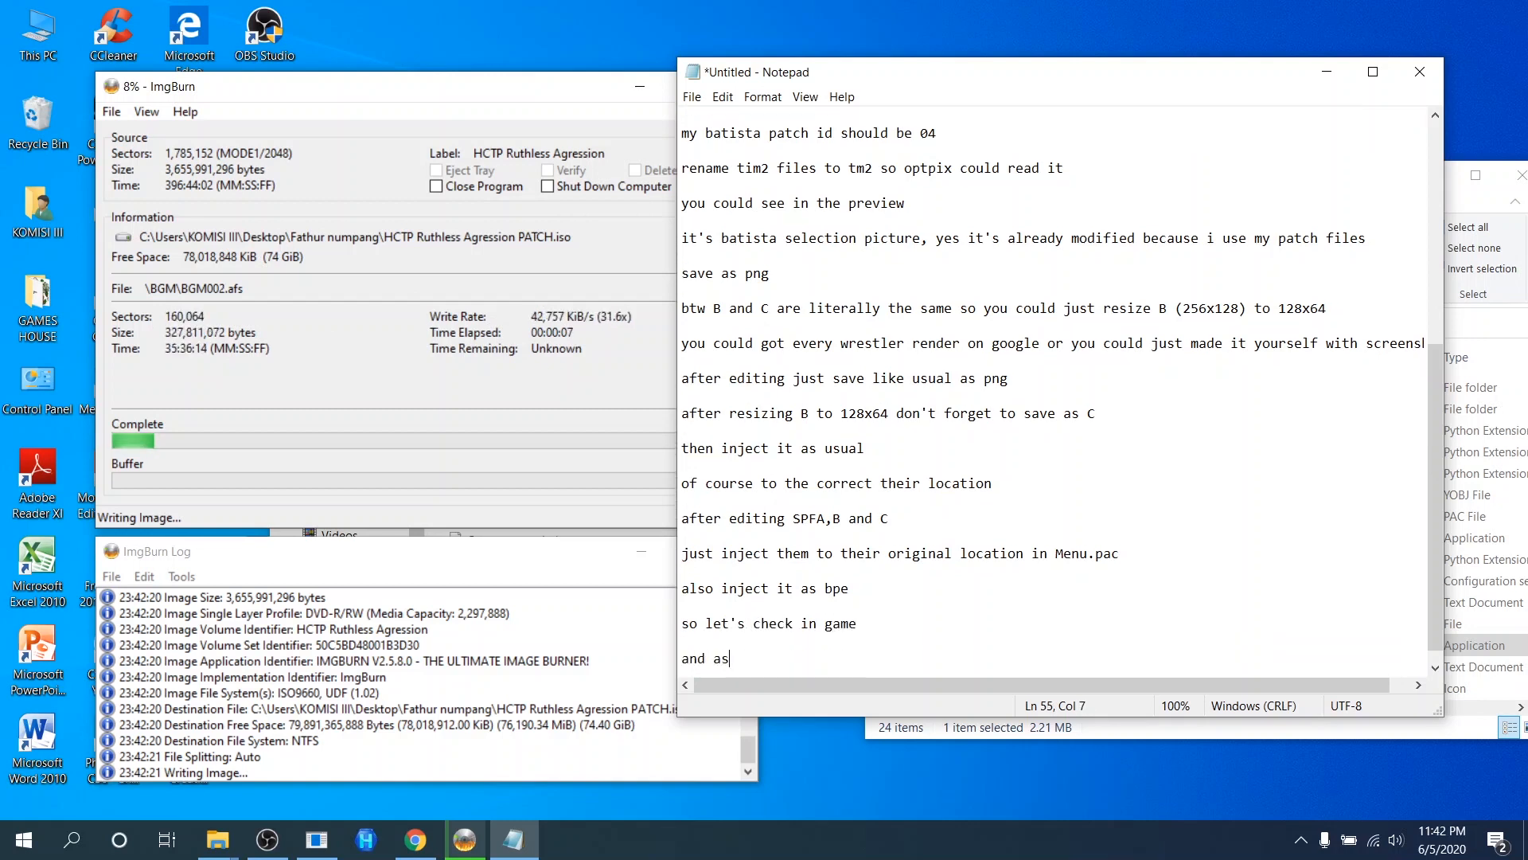
{"action": "type", "text": "and as always i will spee"}
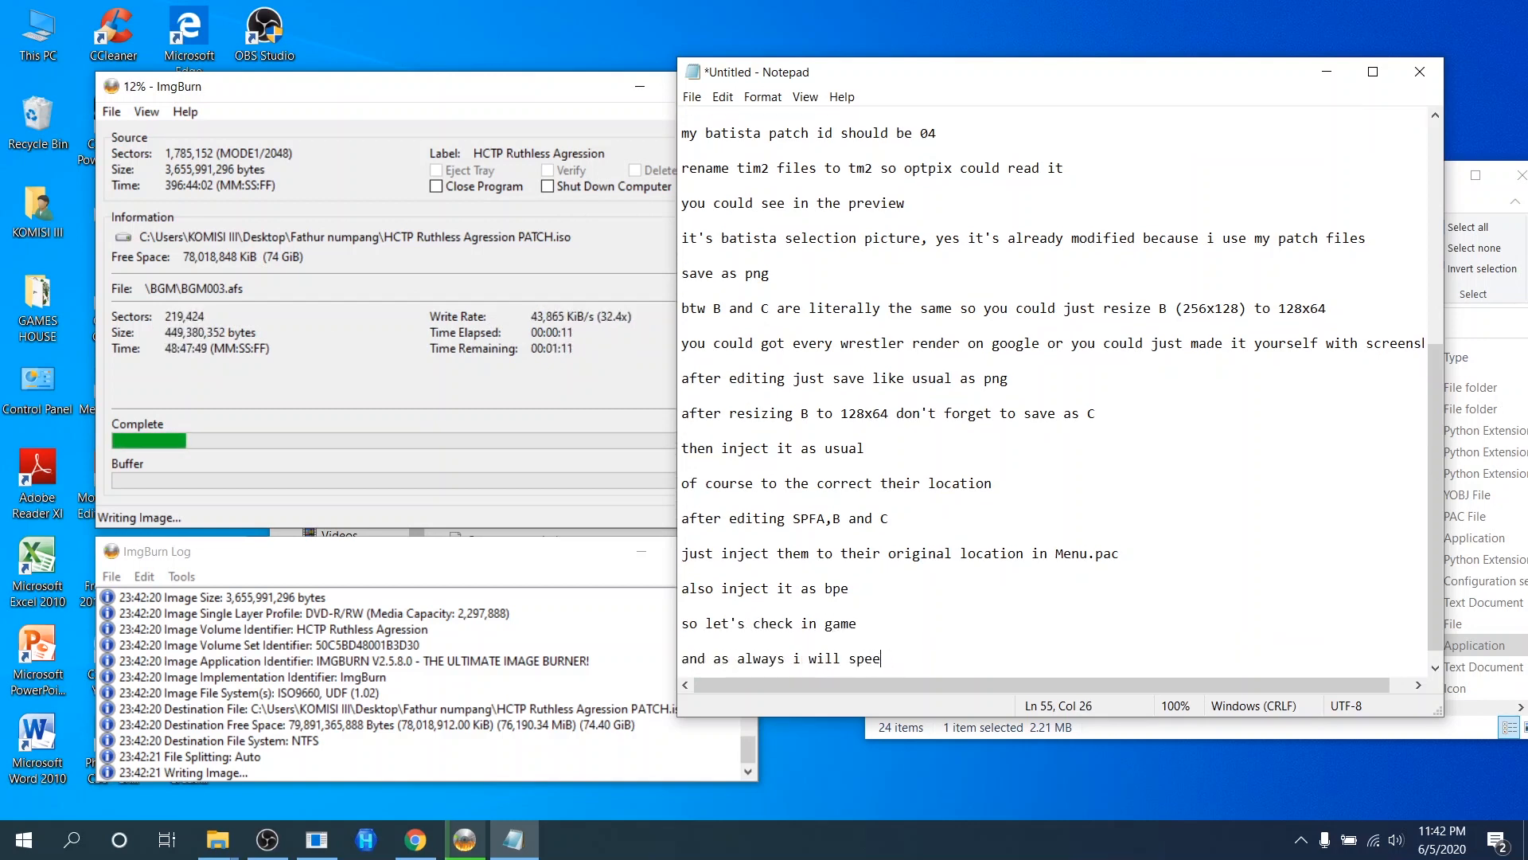
{"action": "type", "text": "d up the video on this part"}
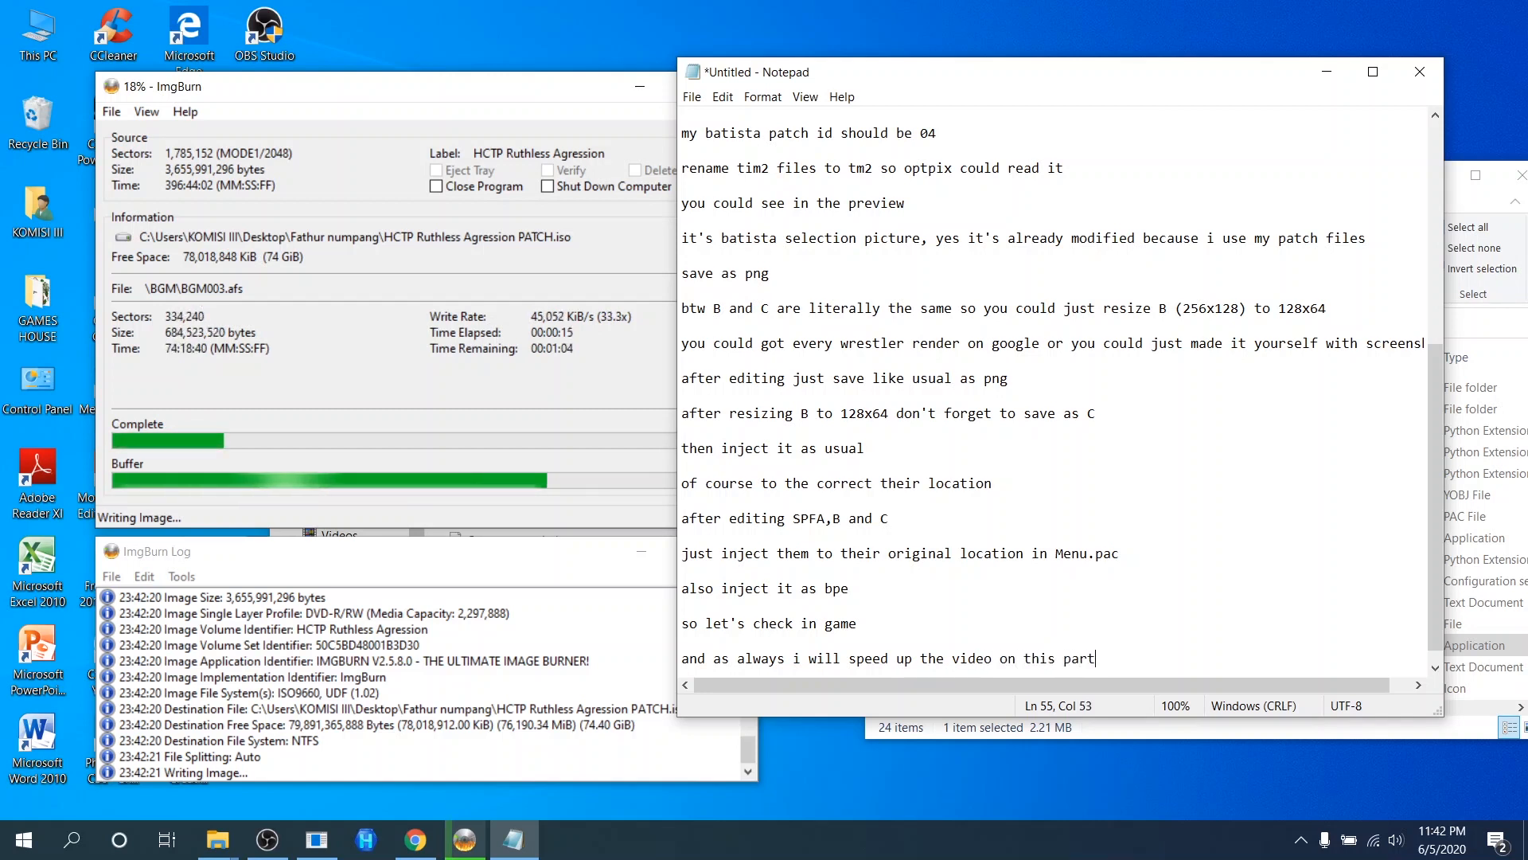
{"action": "key", "text": "Return"}
{"action": "key", "text": "Return"}
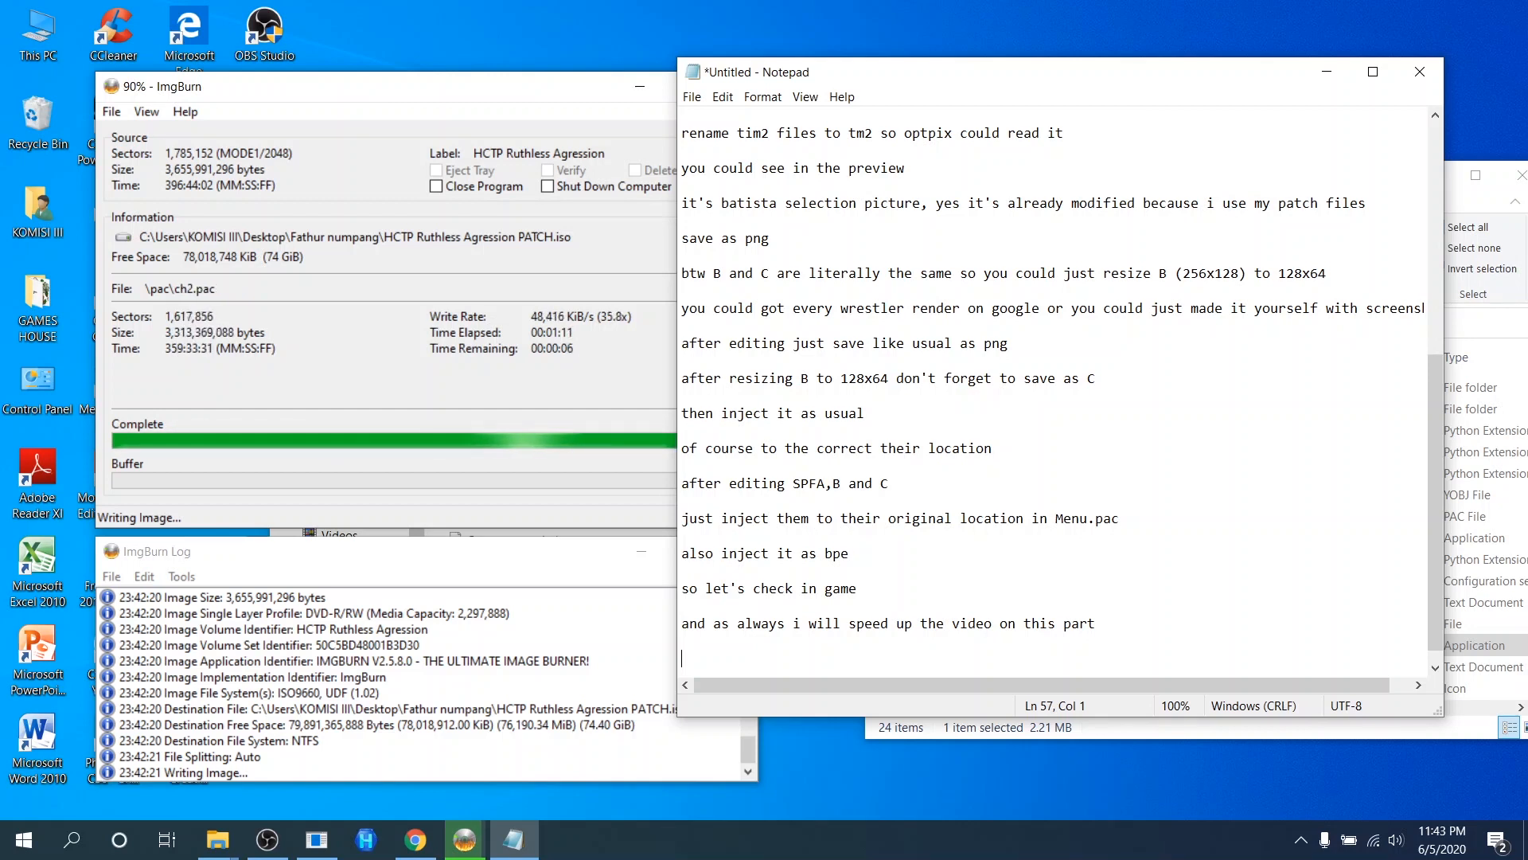
Return to ImgBurn, dismiss the build's completion message and minimize the program.
{"action": "key", "text": "alt+Tab"}
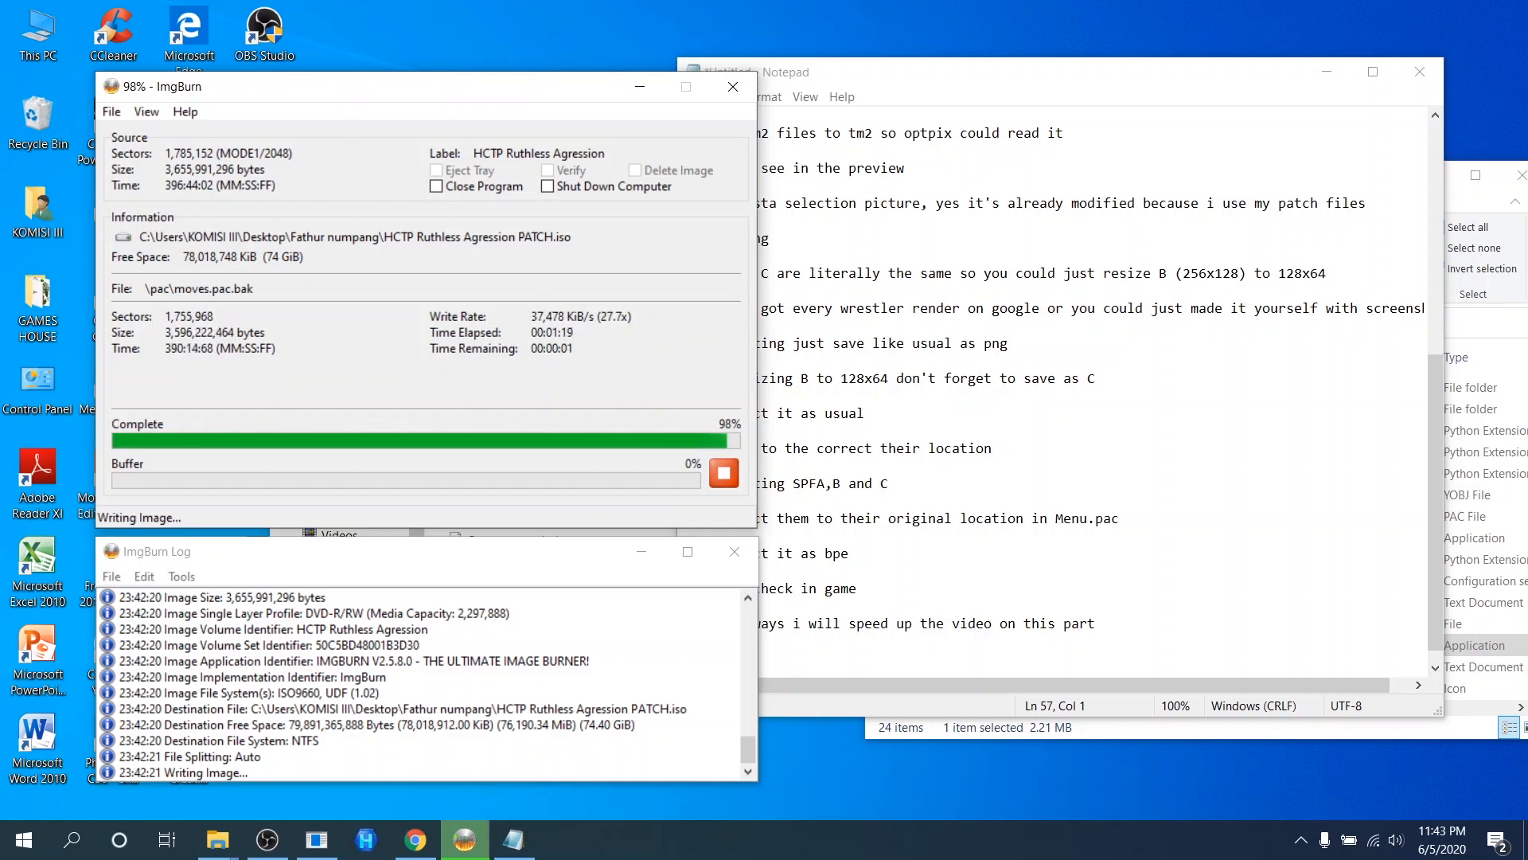
{"action": "key", "text": "Return"}
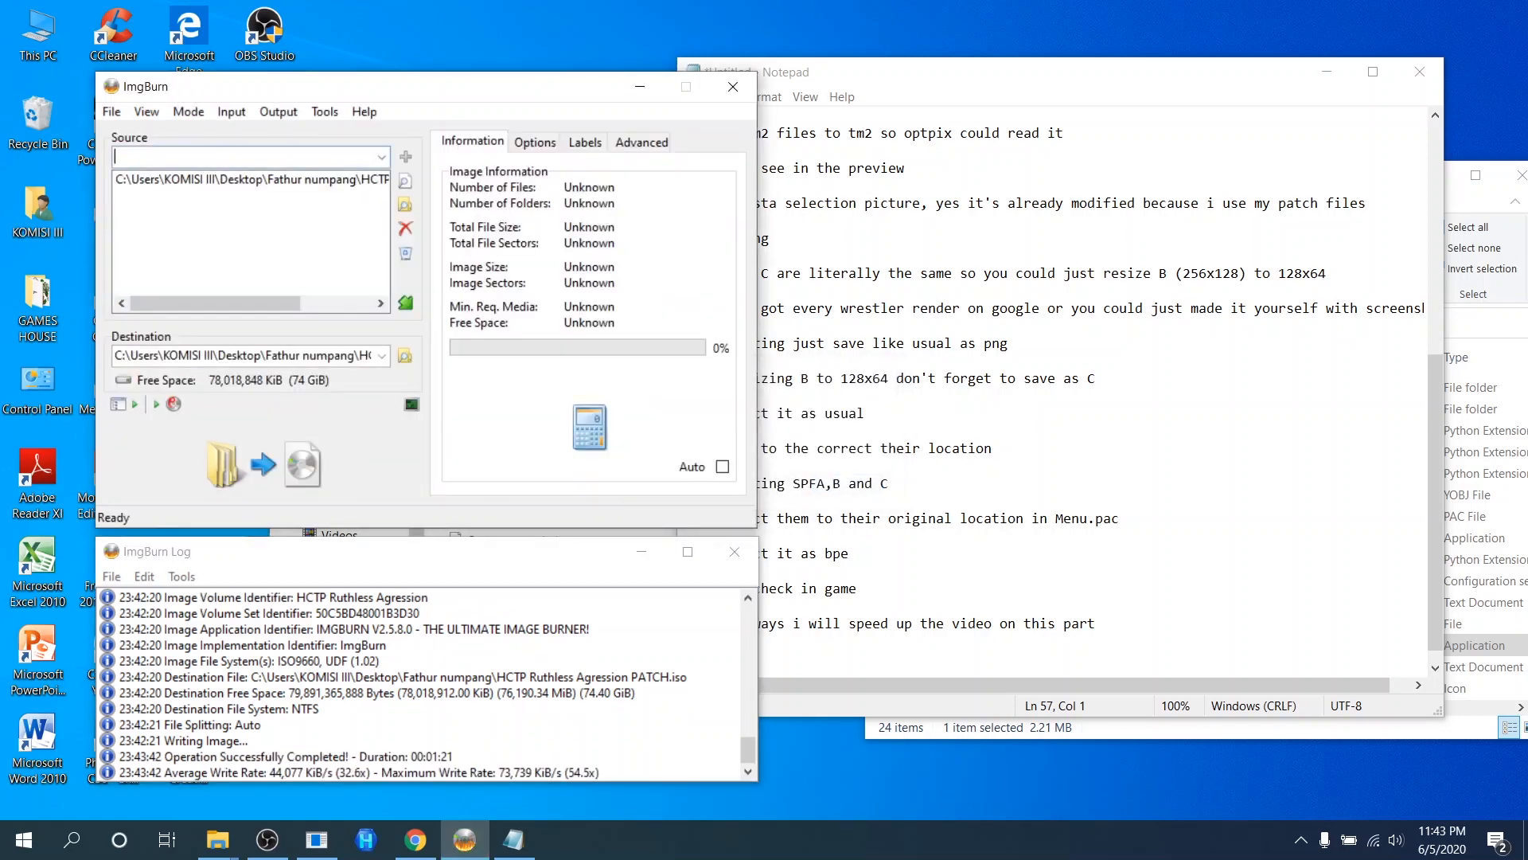
{"action": "left_click", "coordinate": [465, 840]}
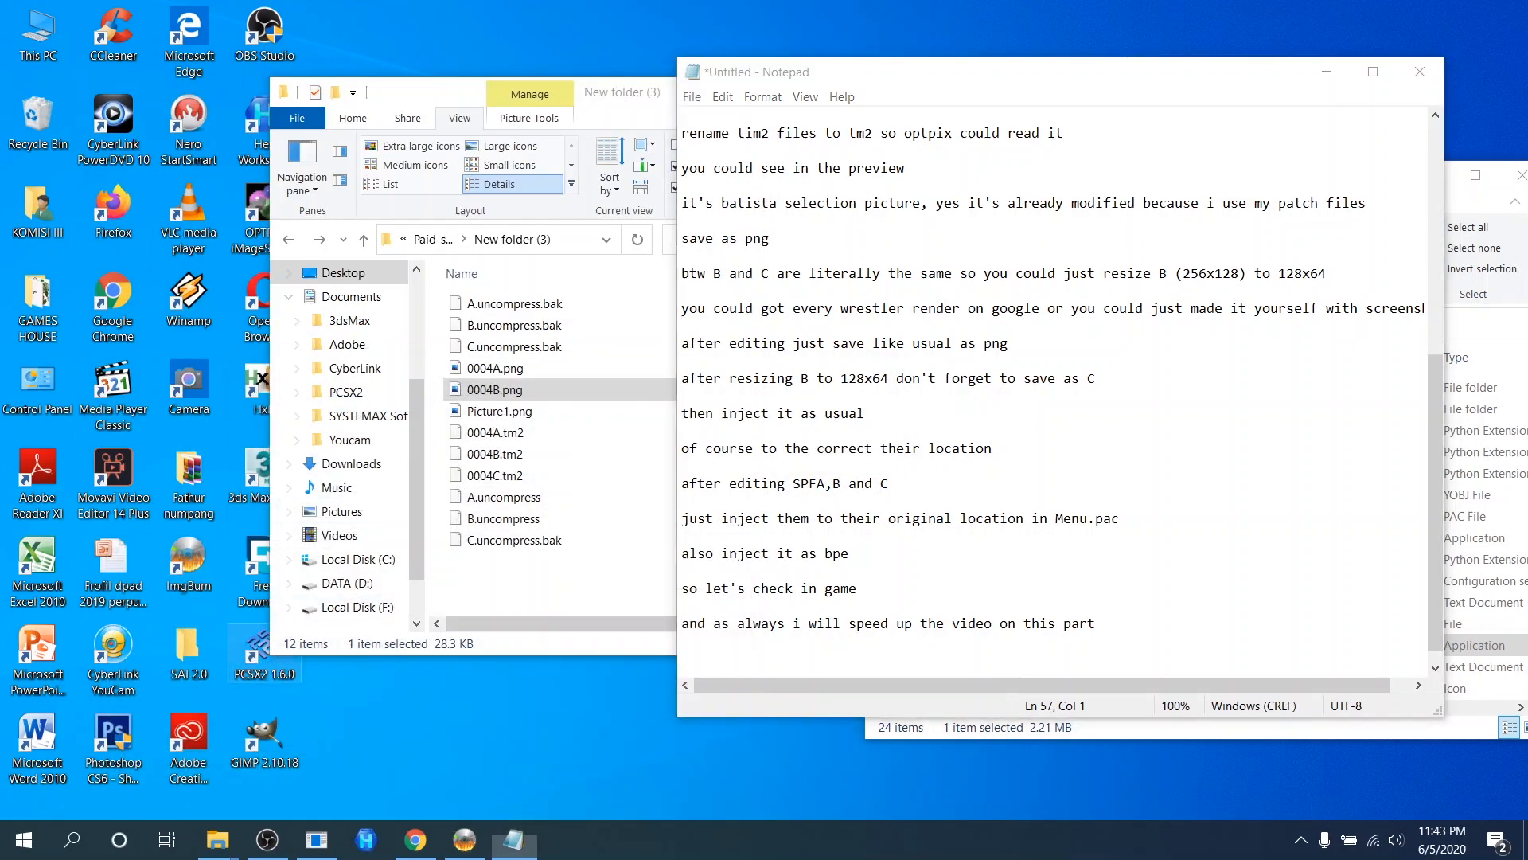
Launch PCSX2 1.6.0 and boot HCTP Ruthless Agression PATCH.iso.
{"action": "left_click", "coordinate": [263, 655]}
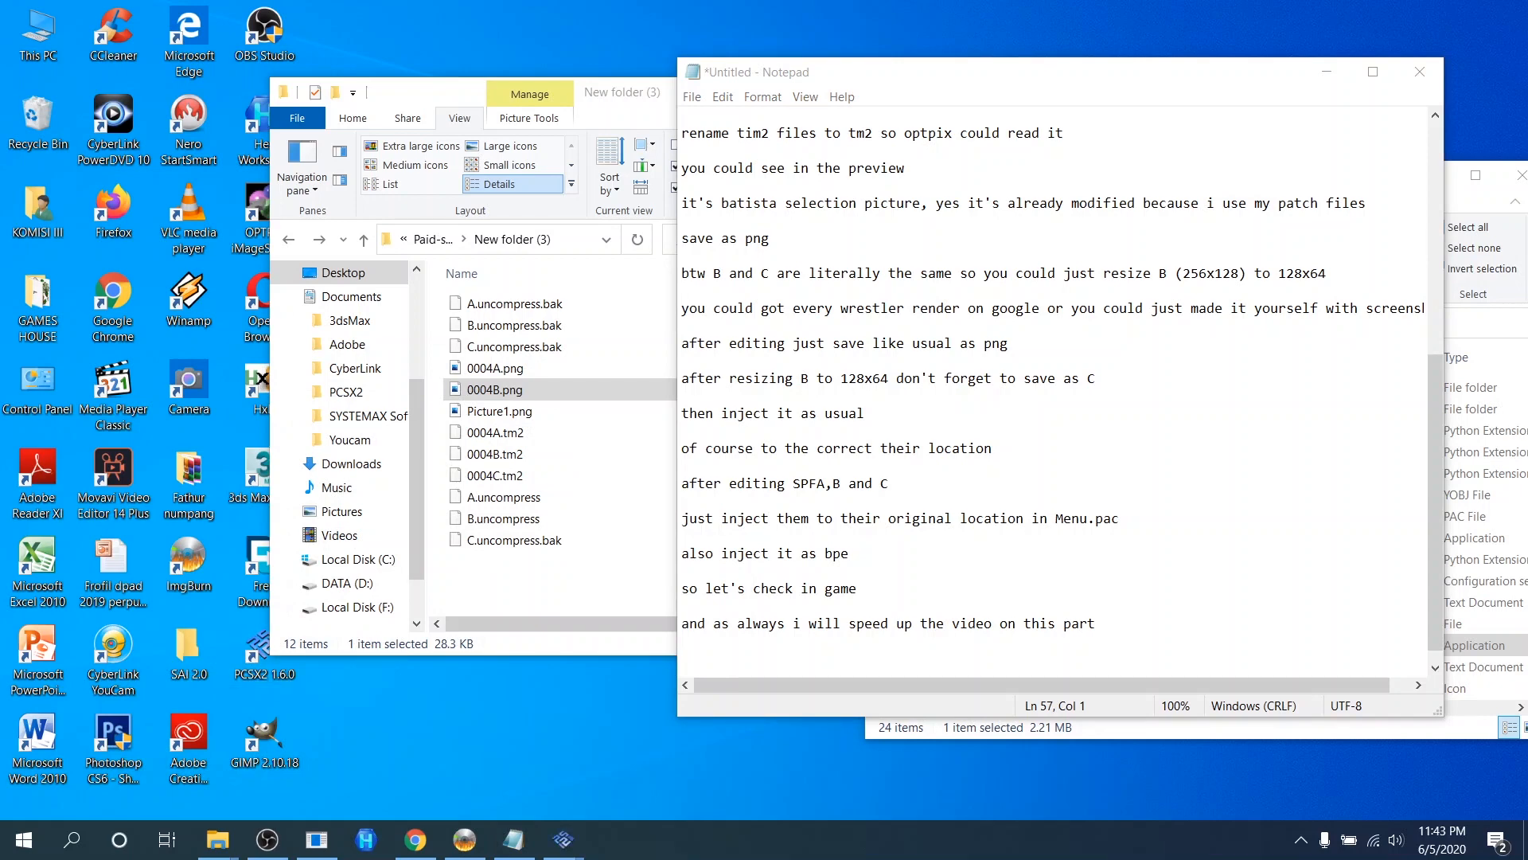
{"action": "mouse_move", "coordinate": [563, 840]}
{"action": "left_click", "coordinate": [641, 749]}
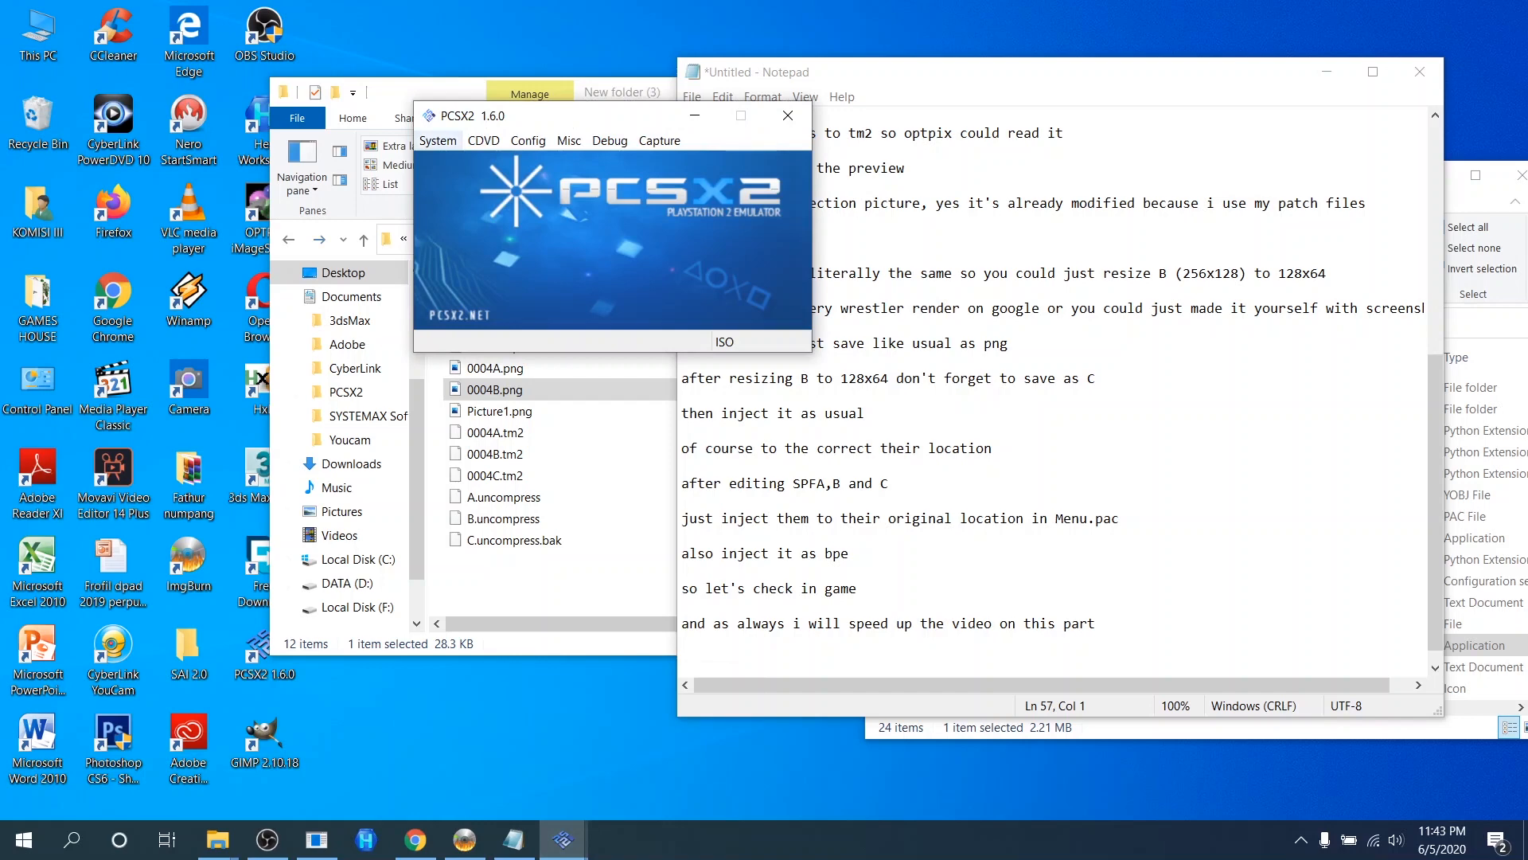
{"action": "left_click", "coordinate": [437, 140]}
{"action": "left_click", "coordinate": [477, 180]}
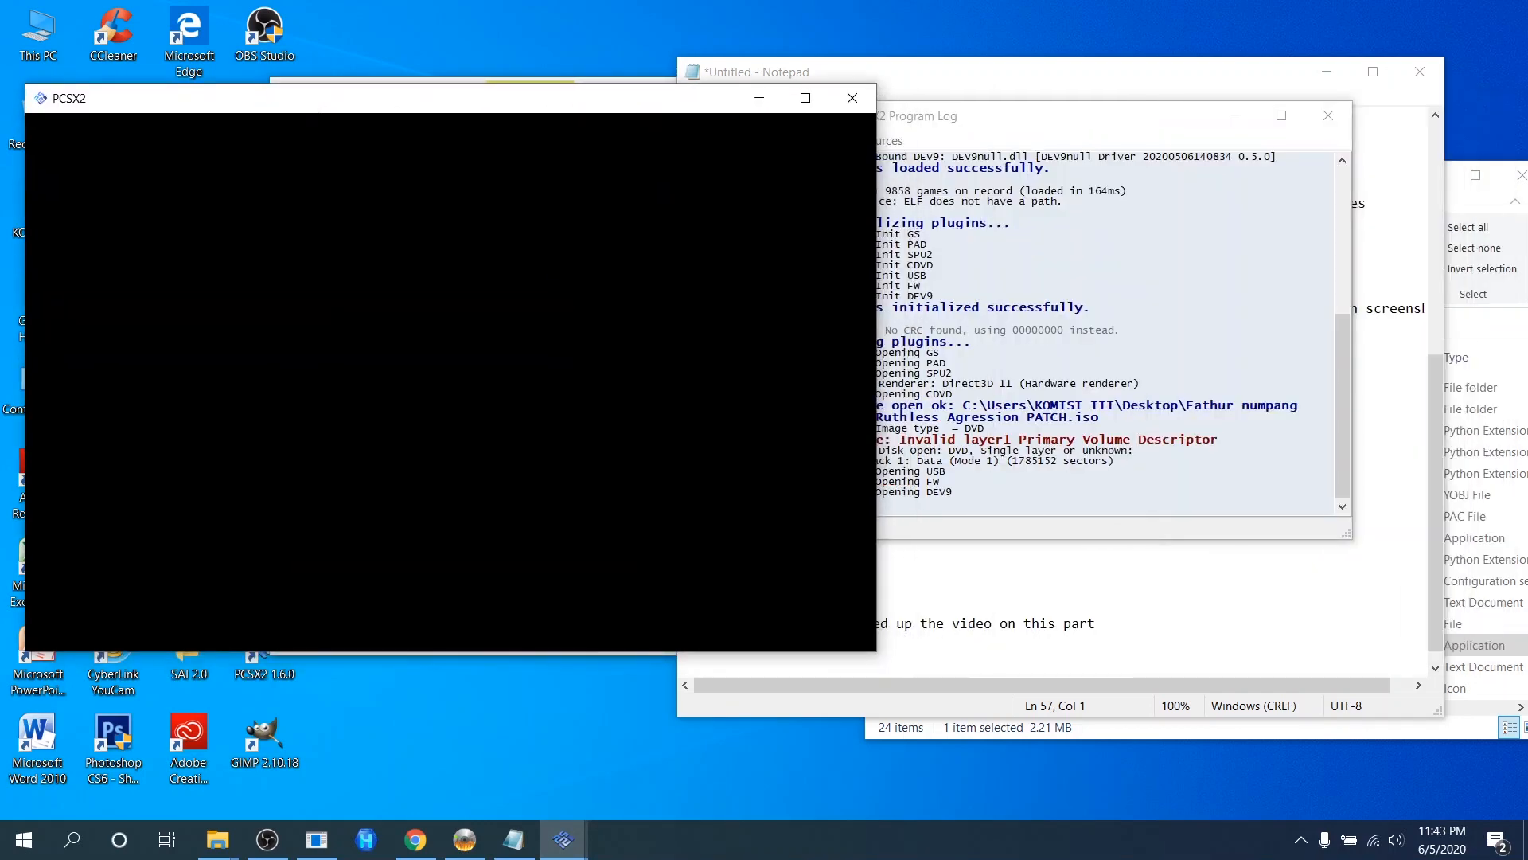
Move the Notepad window aside so the notes are readable beside the game window.
{"action": "left_click", "coordinate": [1147, 654]}
{"action": "scroll", "coordinate": [1146, 654], "scroll_direction": "down", "scroll_amount": 1}
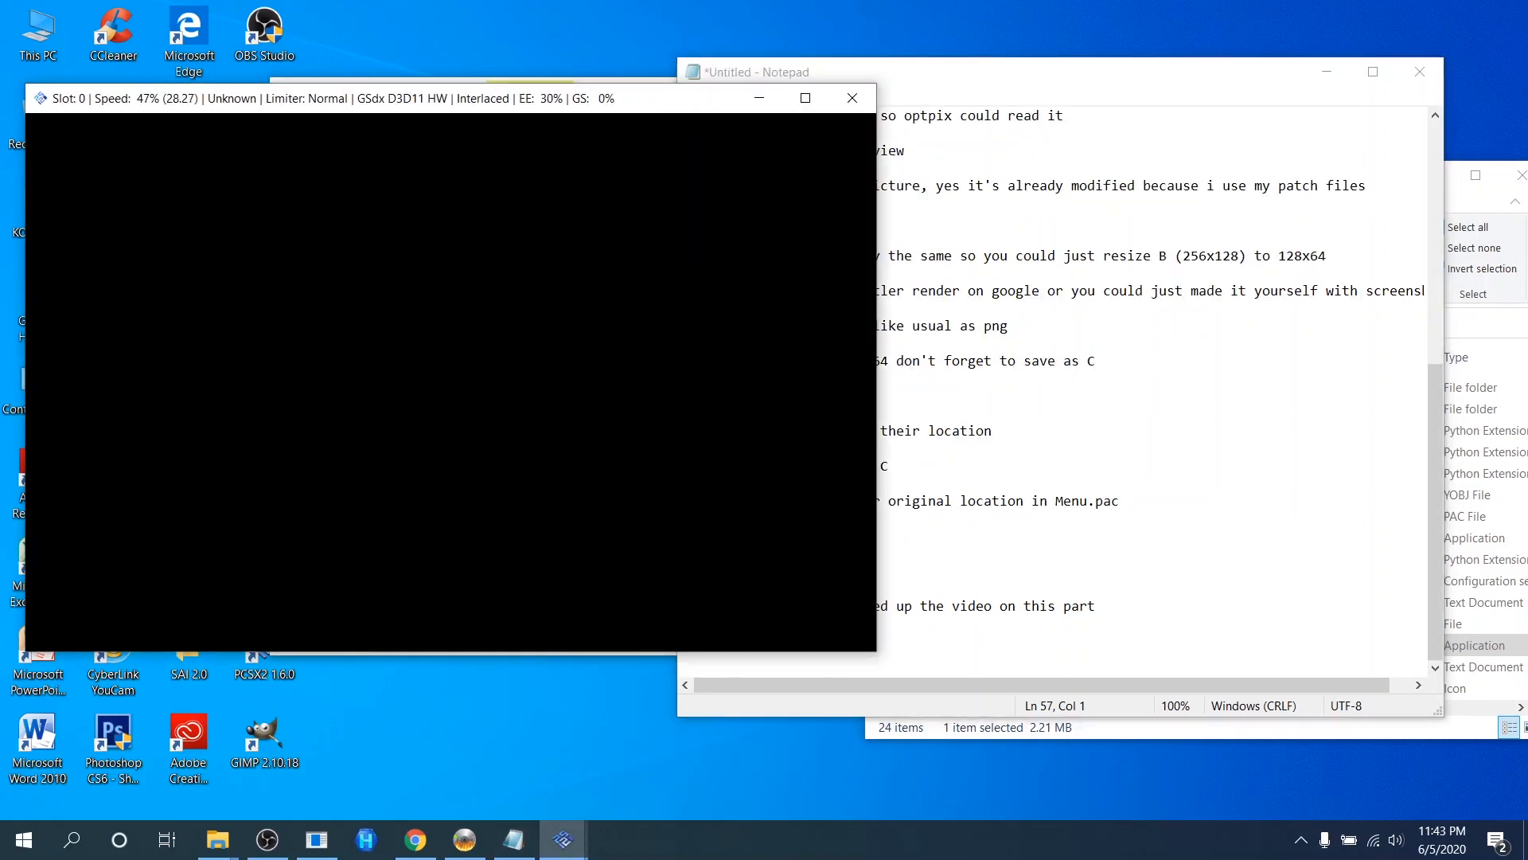
{"action": "left_click_drag", "start_coordinate": [937, 74], "coordinate": [1084, 53]}
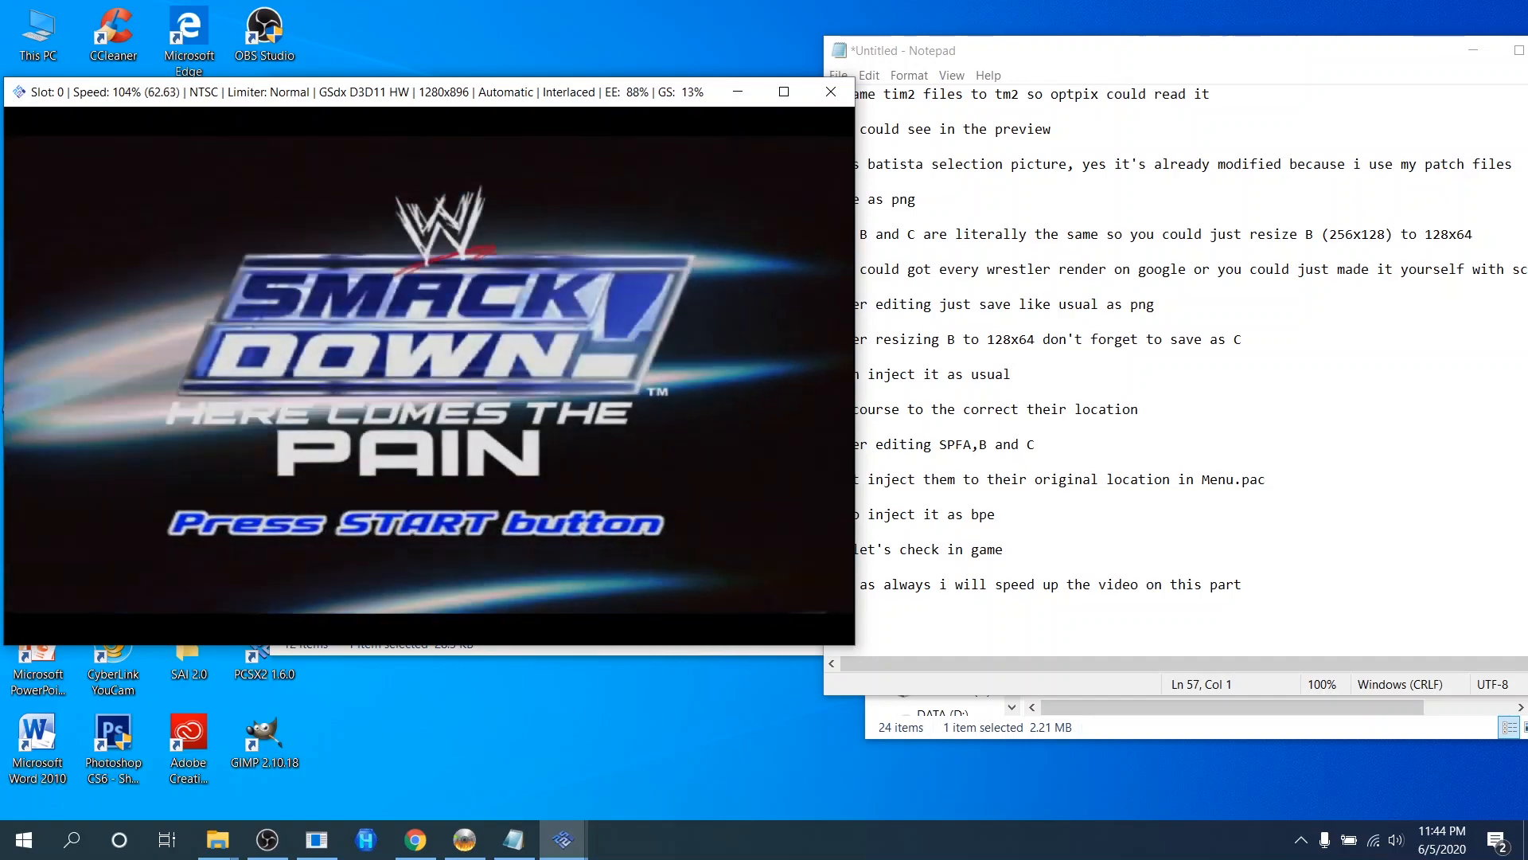
Start the game in PCSX2 and enter a single exhibition match with no manager.
{"action": "key", "text": "Return"}
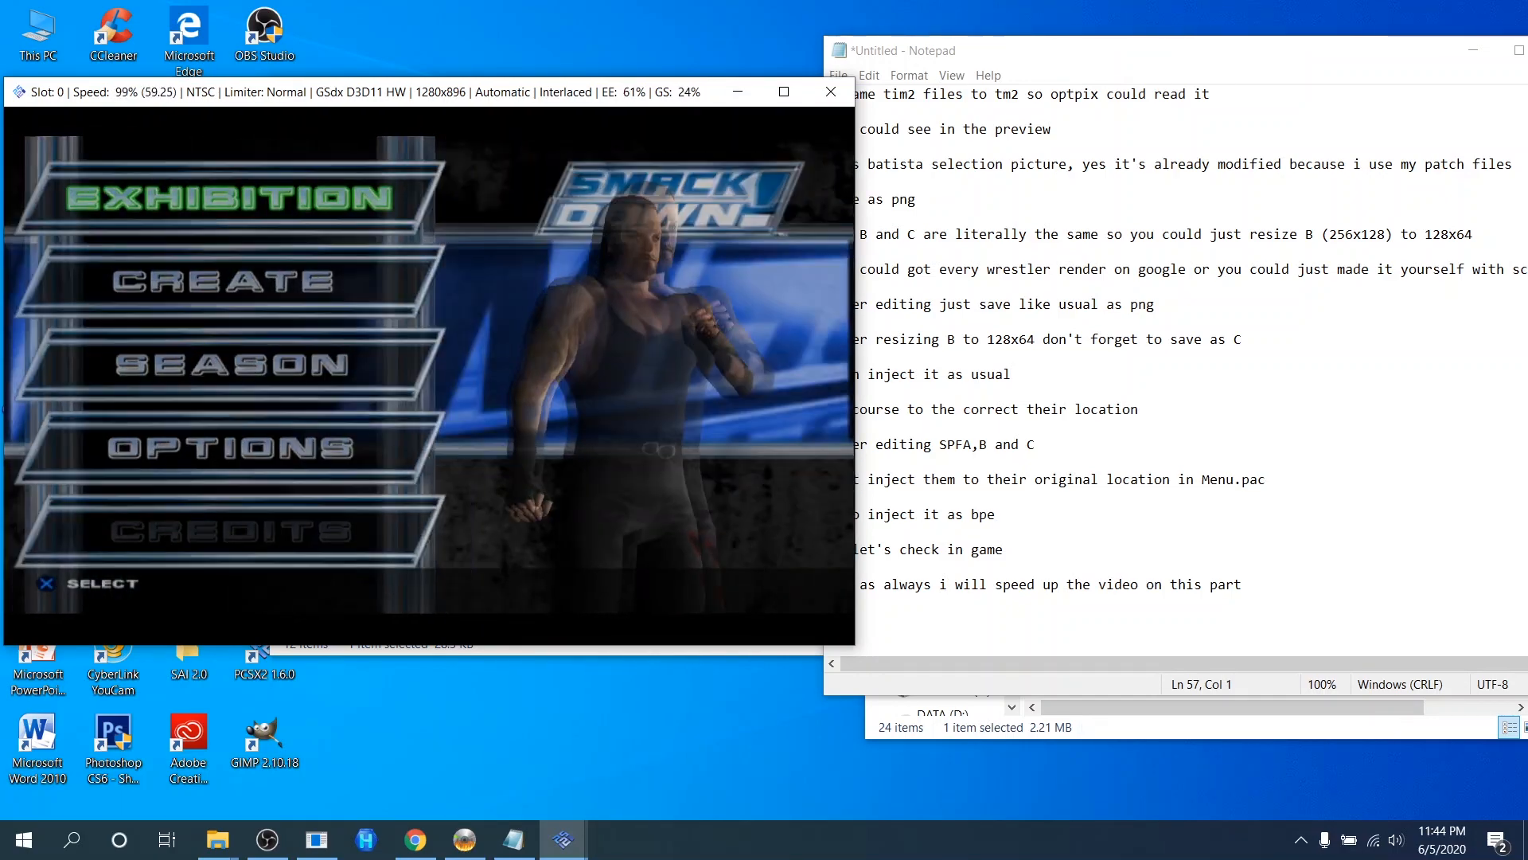
{"action": "key", "text": "Return"}
{"action": "key", "text": "Return"}
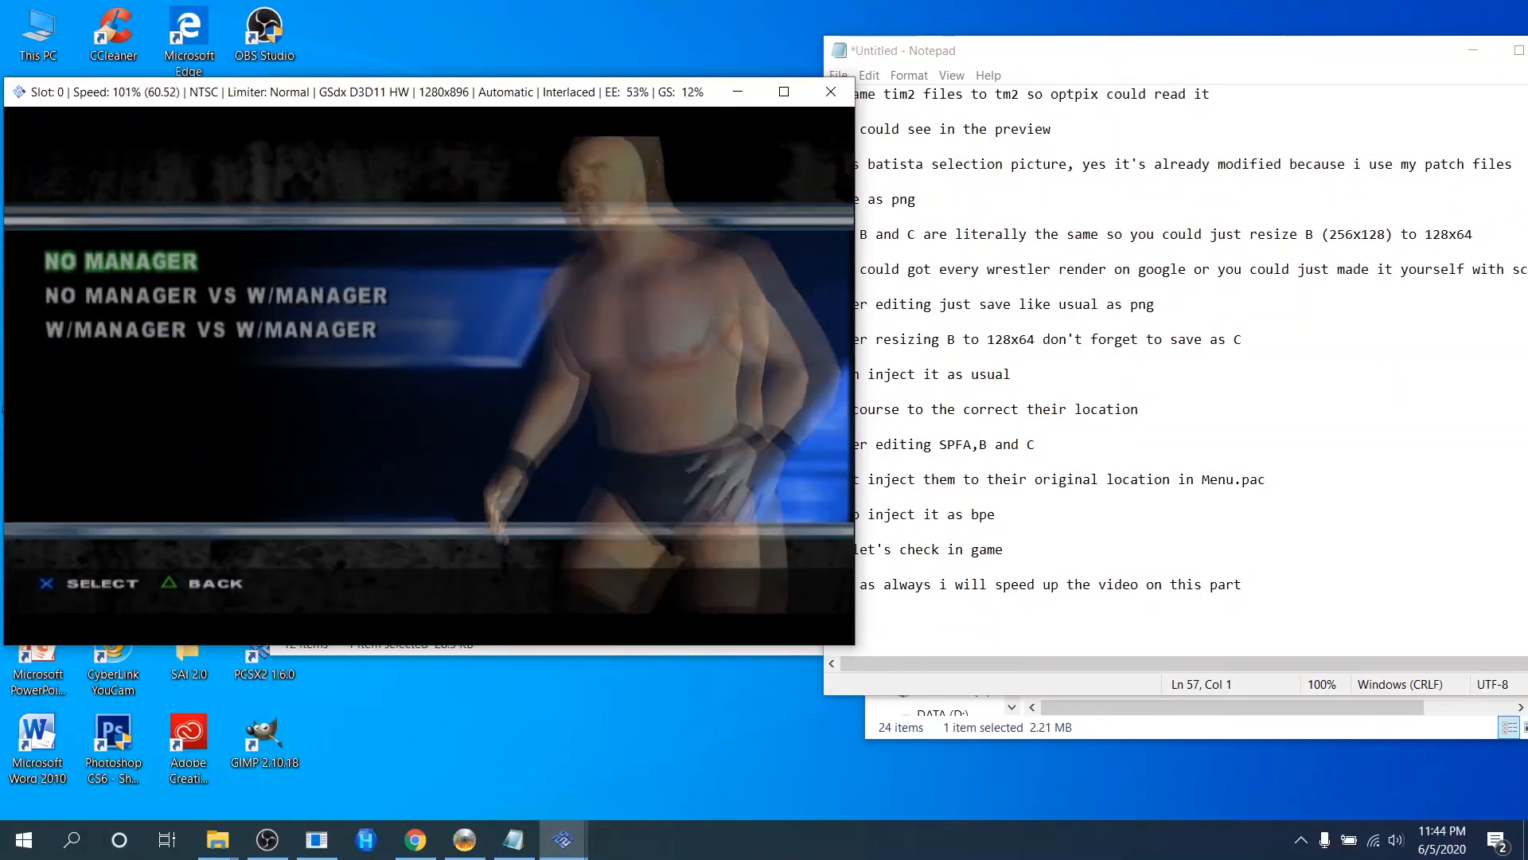
{"action": "key", "text": "Return"}
{"action": "key", "text": "Return"}
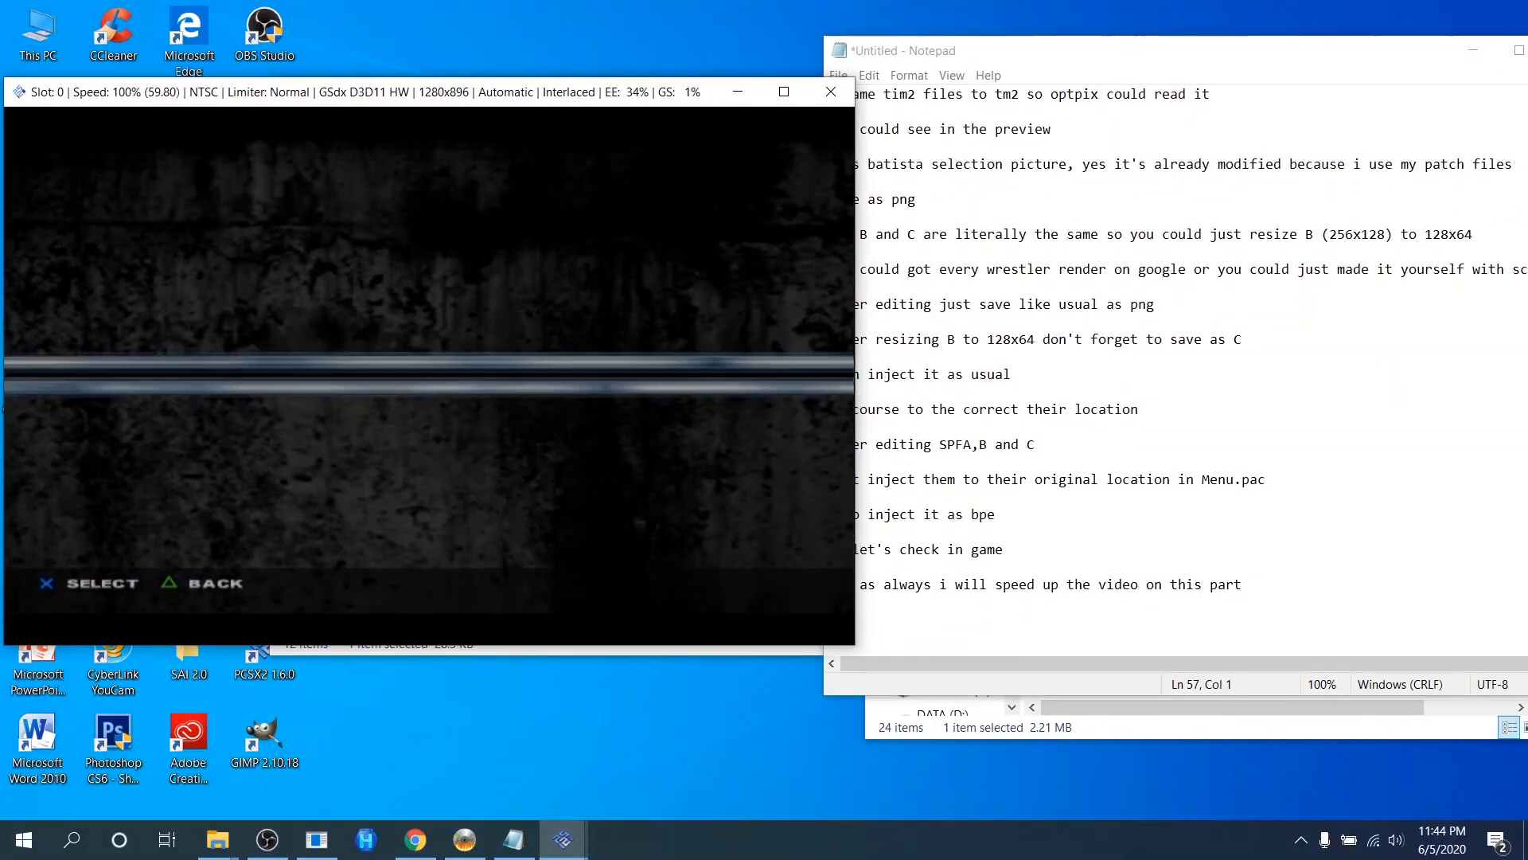
Browse the wrestler selection to Batista to check his replaced selection picture.
{"action": "key", "text": "Right"}
{"action": "key", "text": "Right"}
{"action": "key", "text": "Right"}
{"action": "key", "text": "Right"}
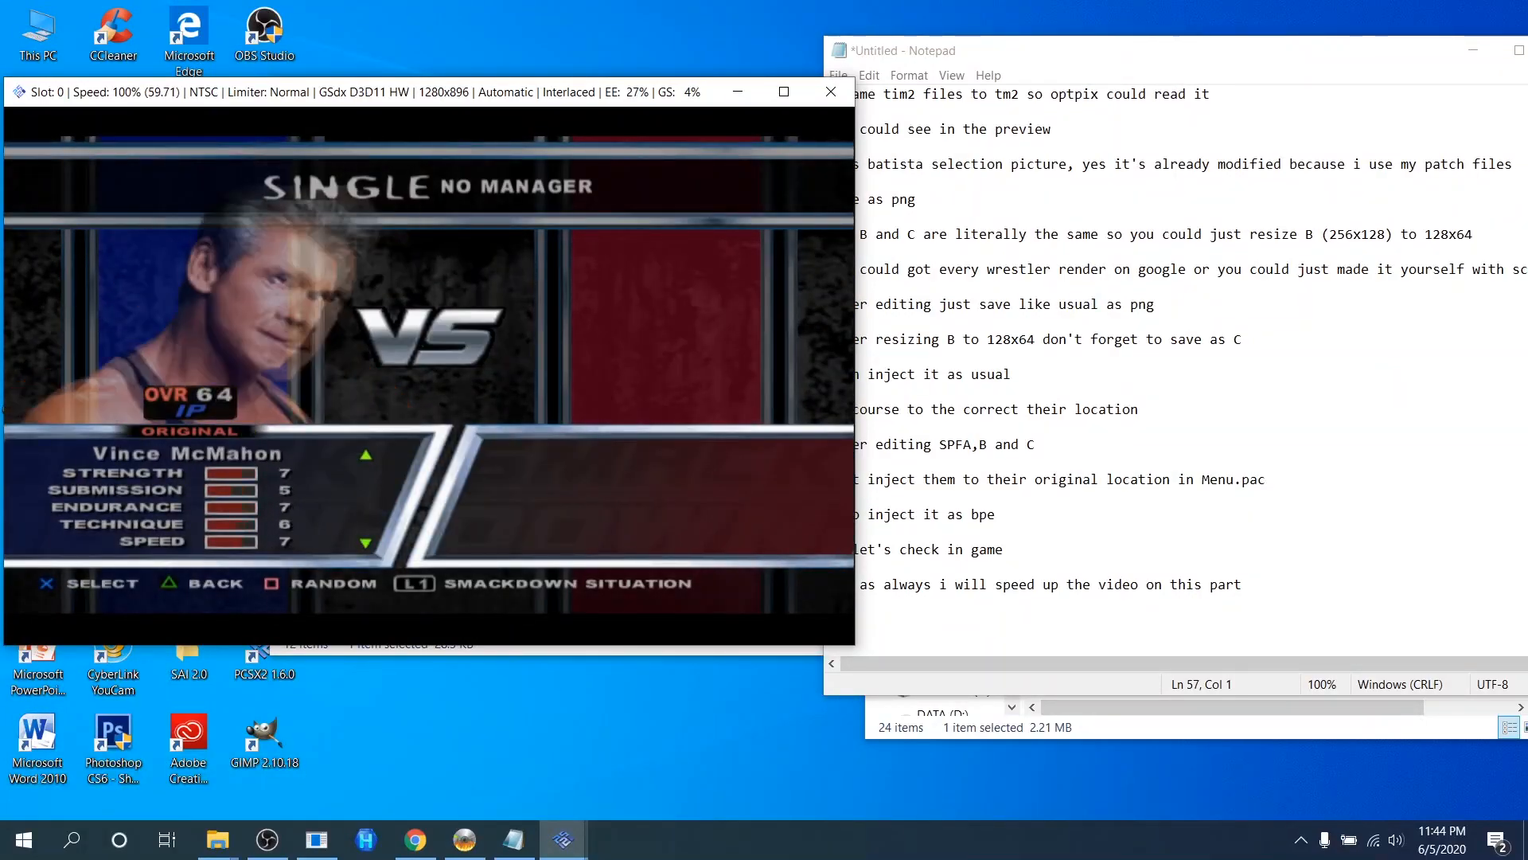
{"action": "key", "text": "Right"}
{"action": "key", "text": "Left"}
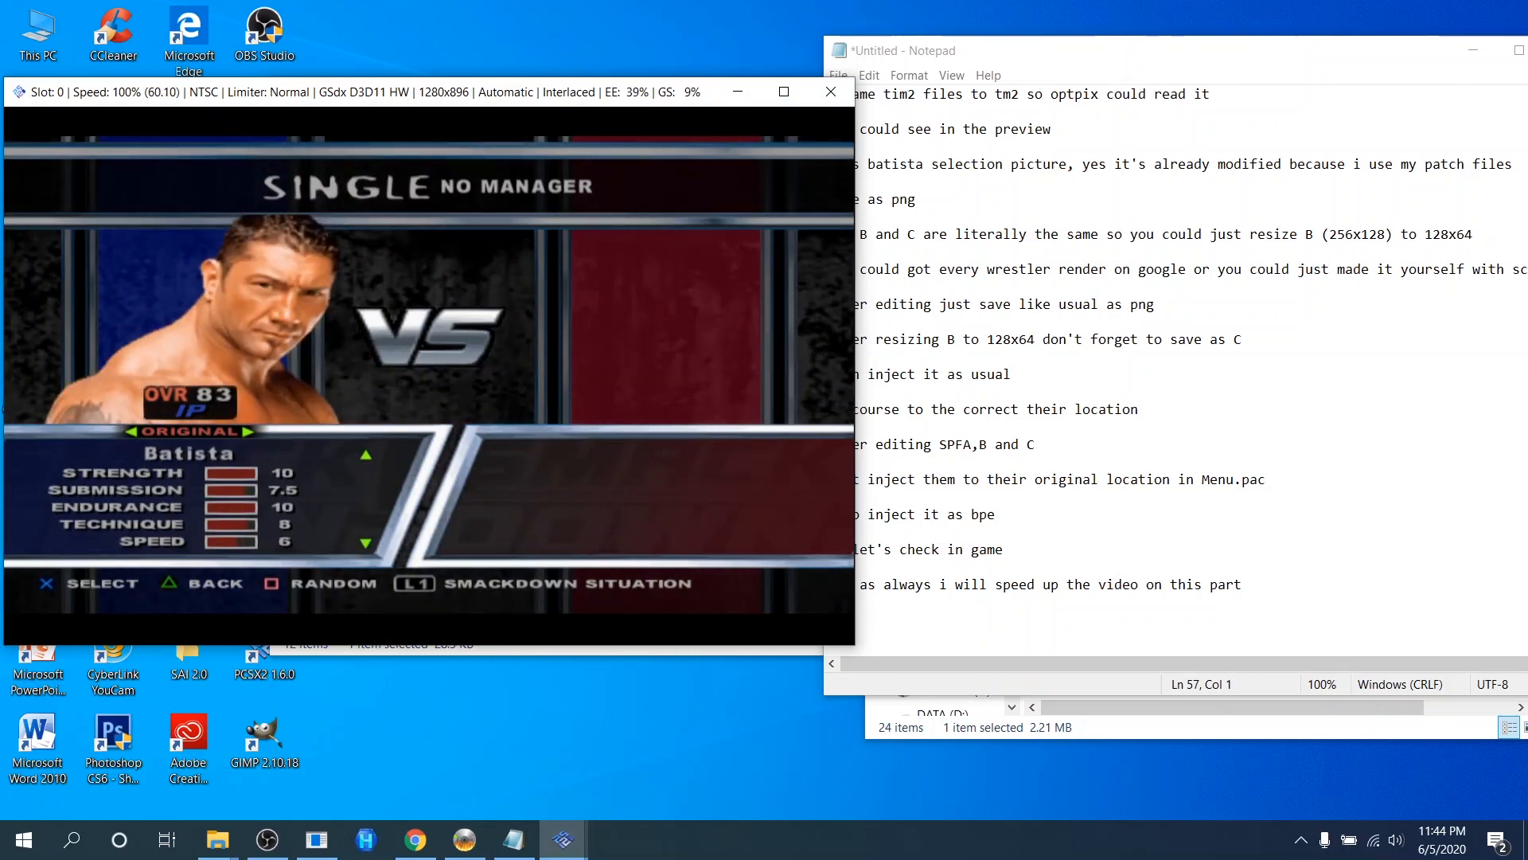
In Notepad, add the note "you could see the selection picture are now change".
{"action": "left_click", "coordinate": [955, 637]}
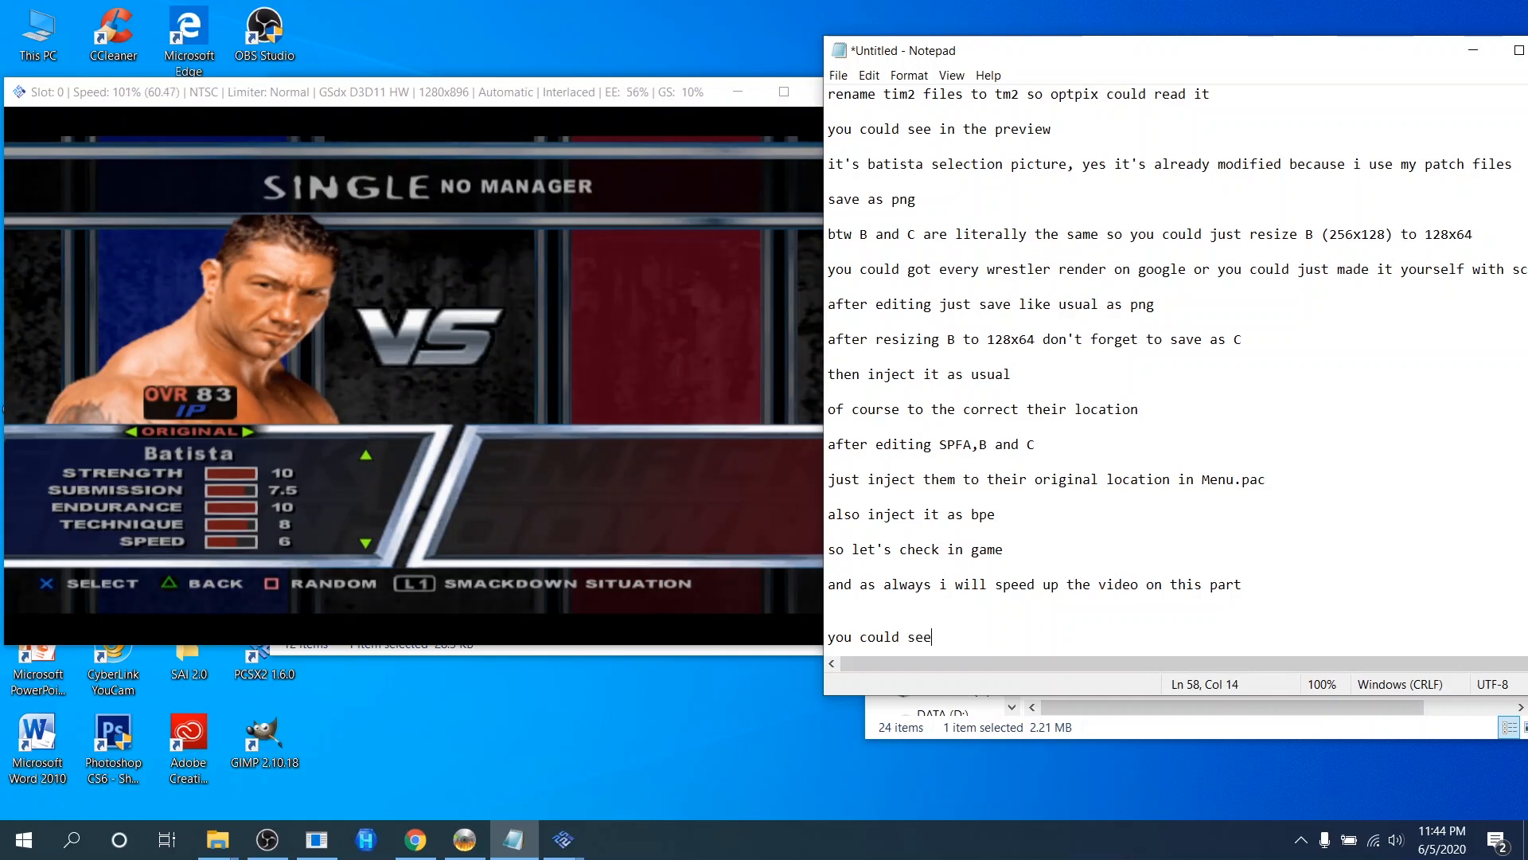
{"action": "type", "text": "the sele"}
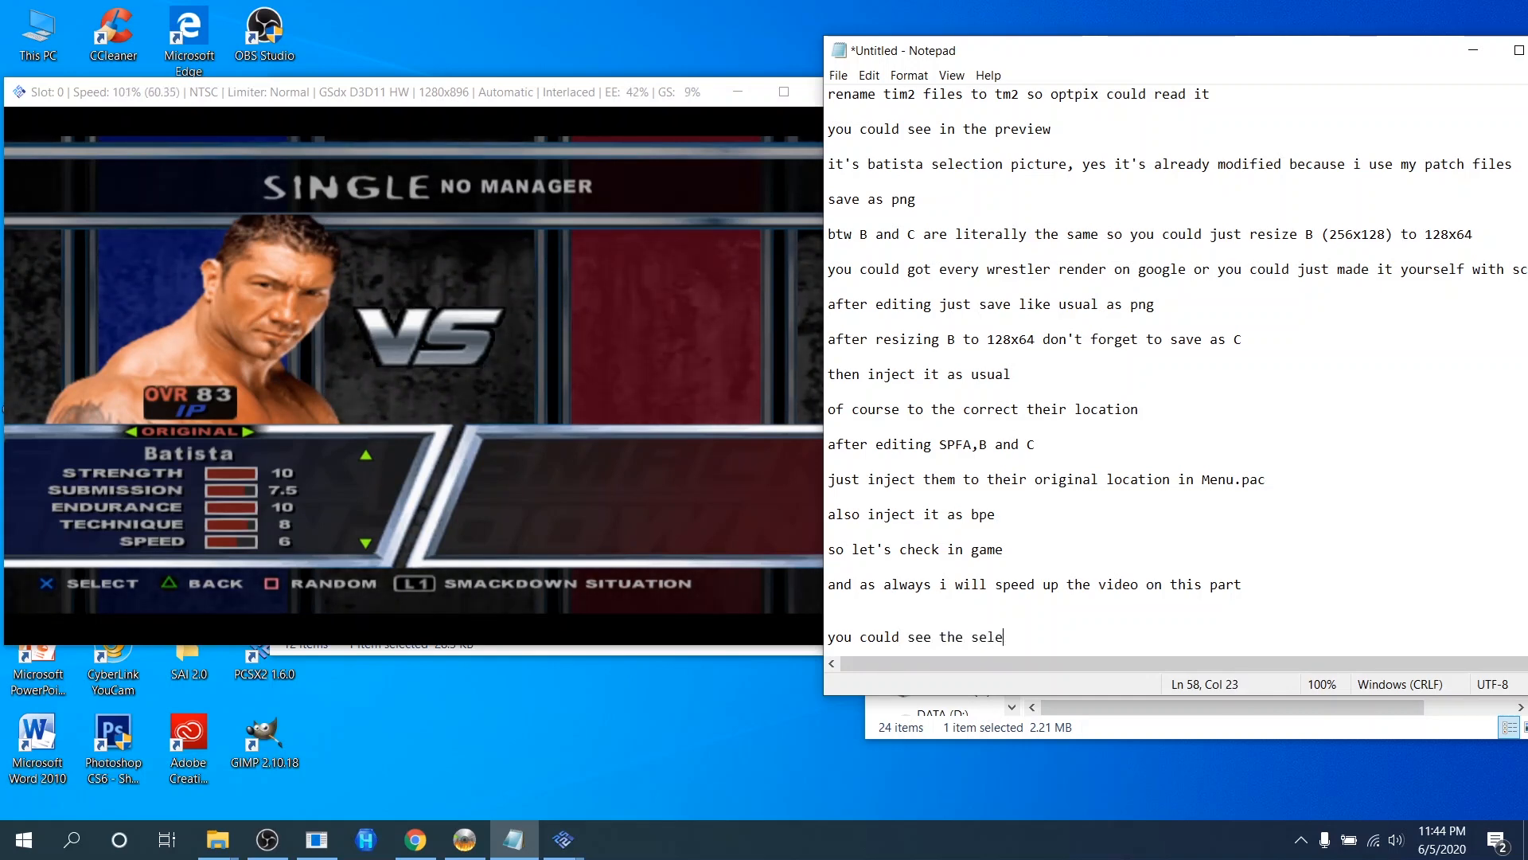
{"action": "type", "text": "ction pictu"}
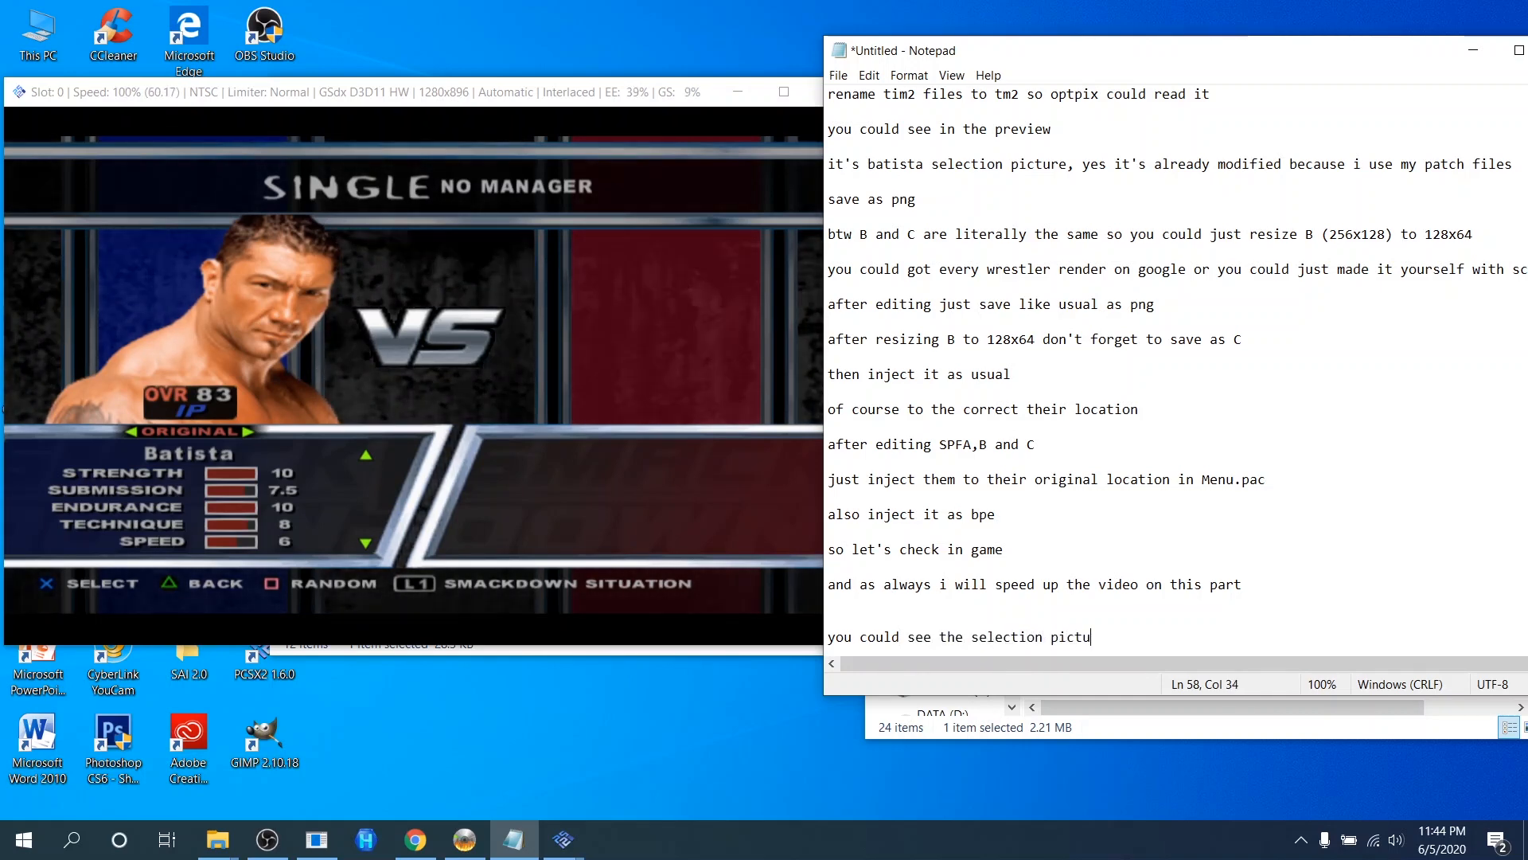
{"action": "type", "text": "re is"}
{"action": "key", "text": "BackSpace"}
{"action": "key", "text": "BackSpace"}
{"action": "type", "text": "are now "}
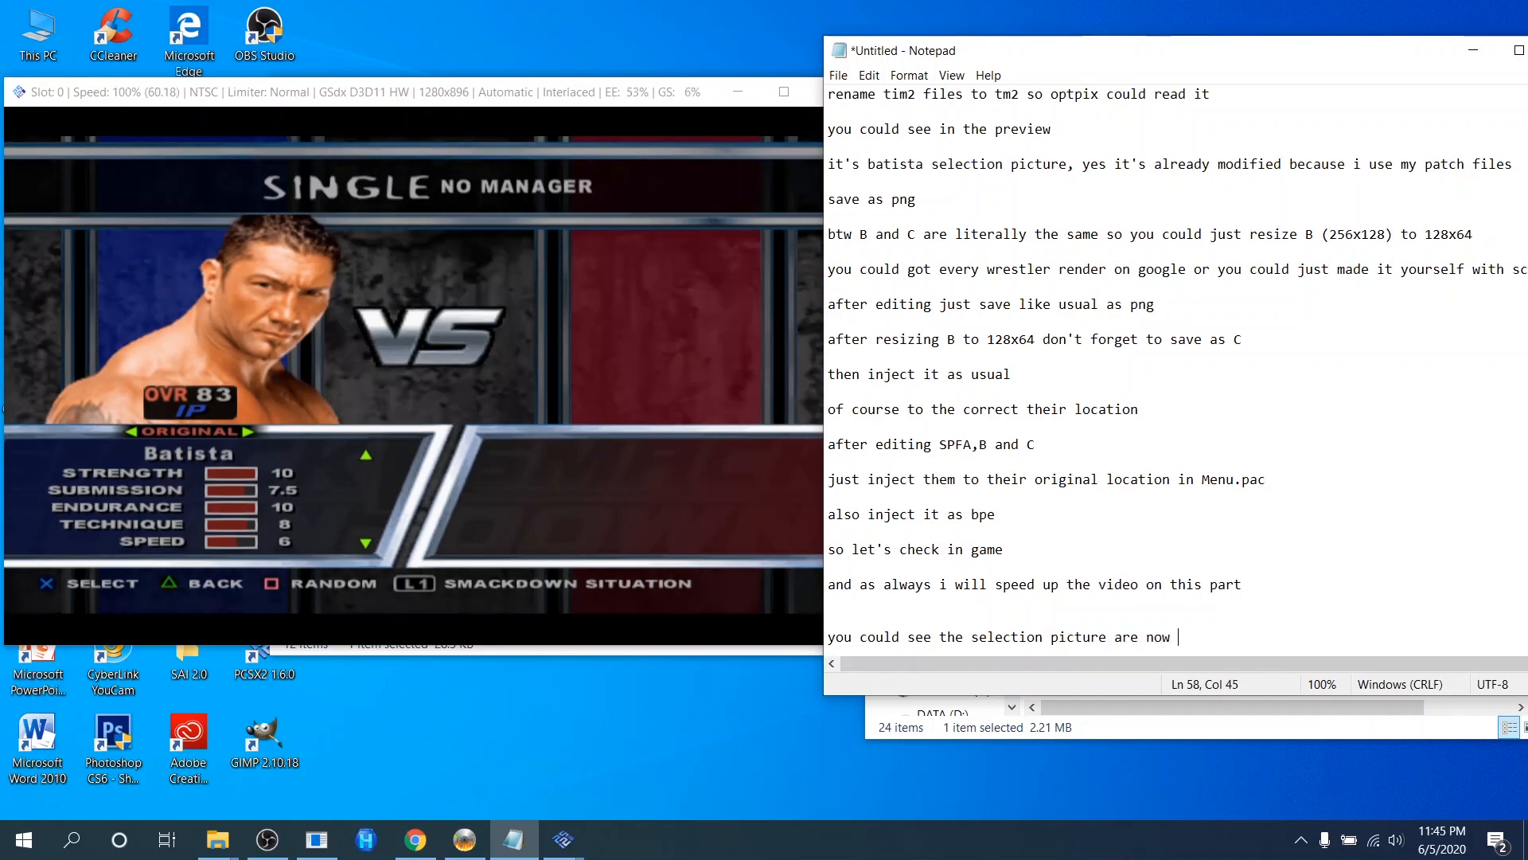
{"action": "type", "text": "rchange"}
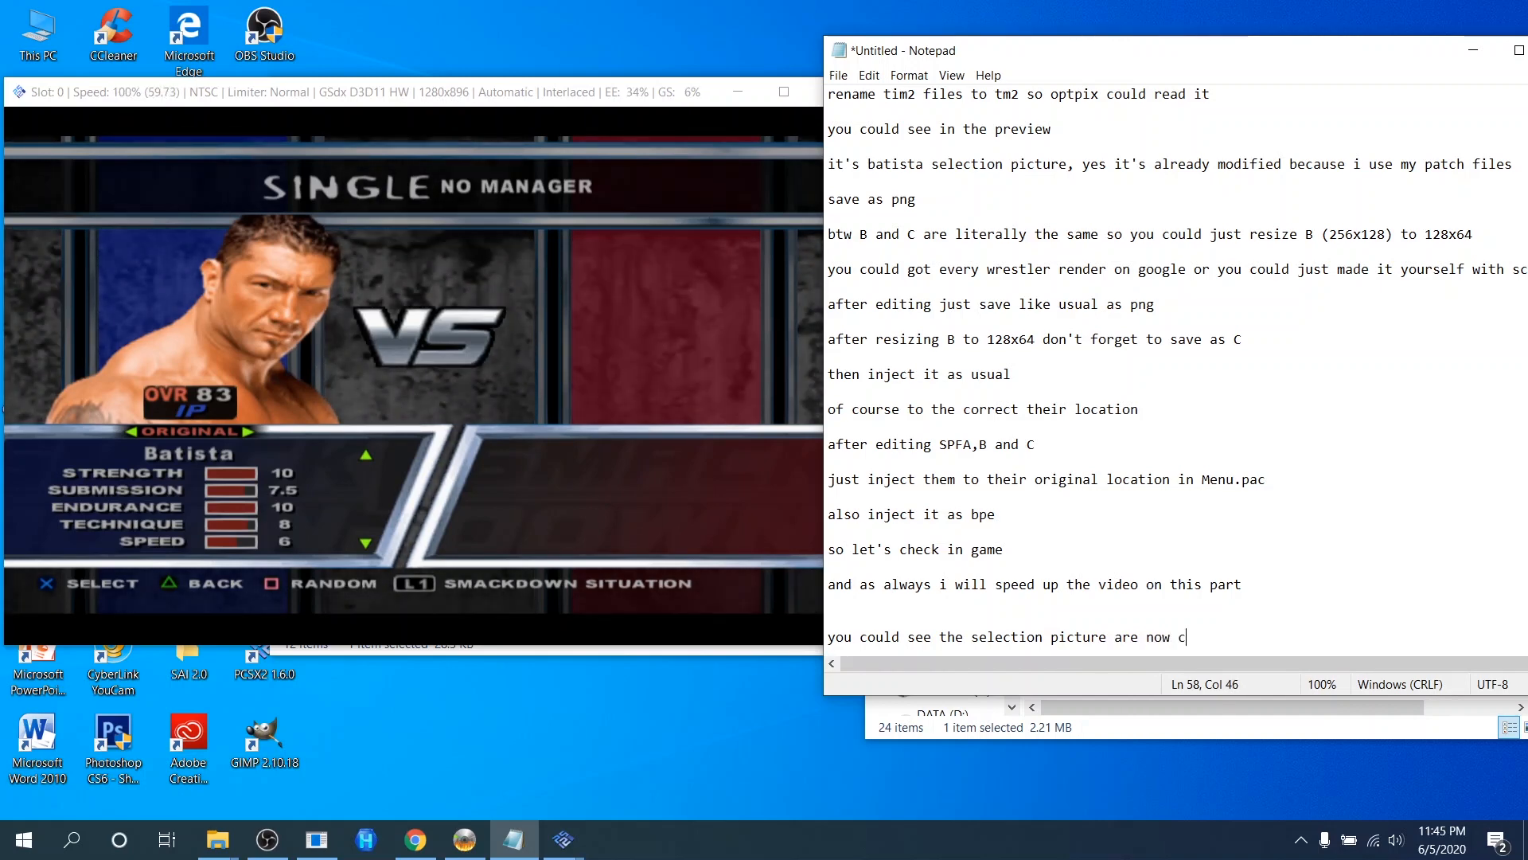
Add the note "let's see the other" on a separate line below.
{"action": "key", "text": "Return"}
{"action": "key", "text": "Return"}
{"action": "type", "text": "let"}
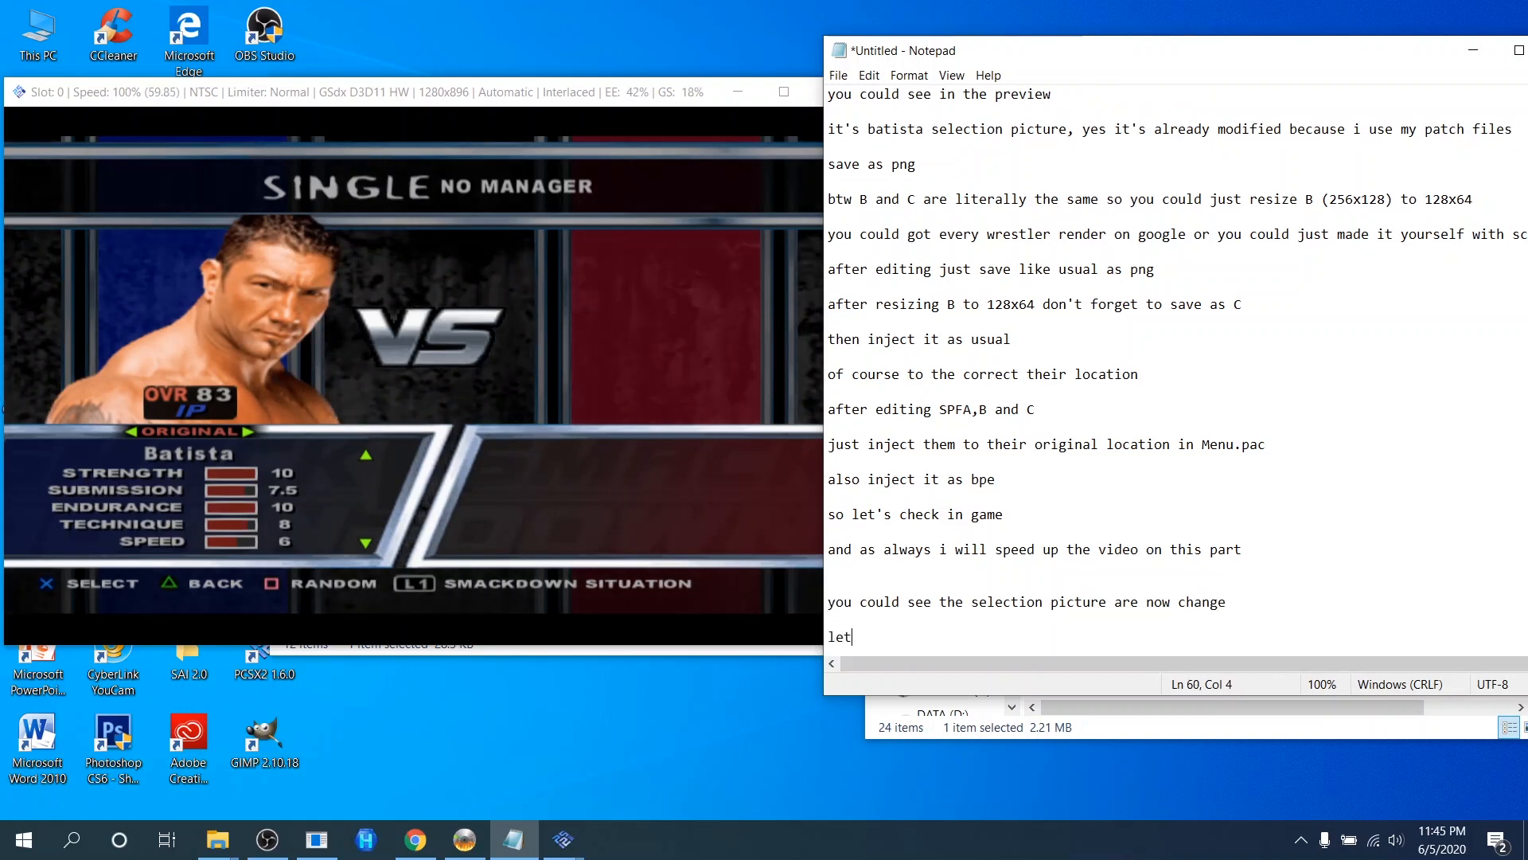
{"action": "type", "text": "'s see the other"}
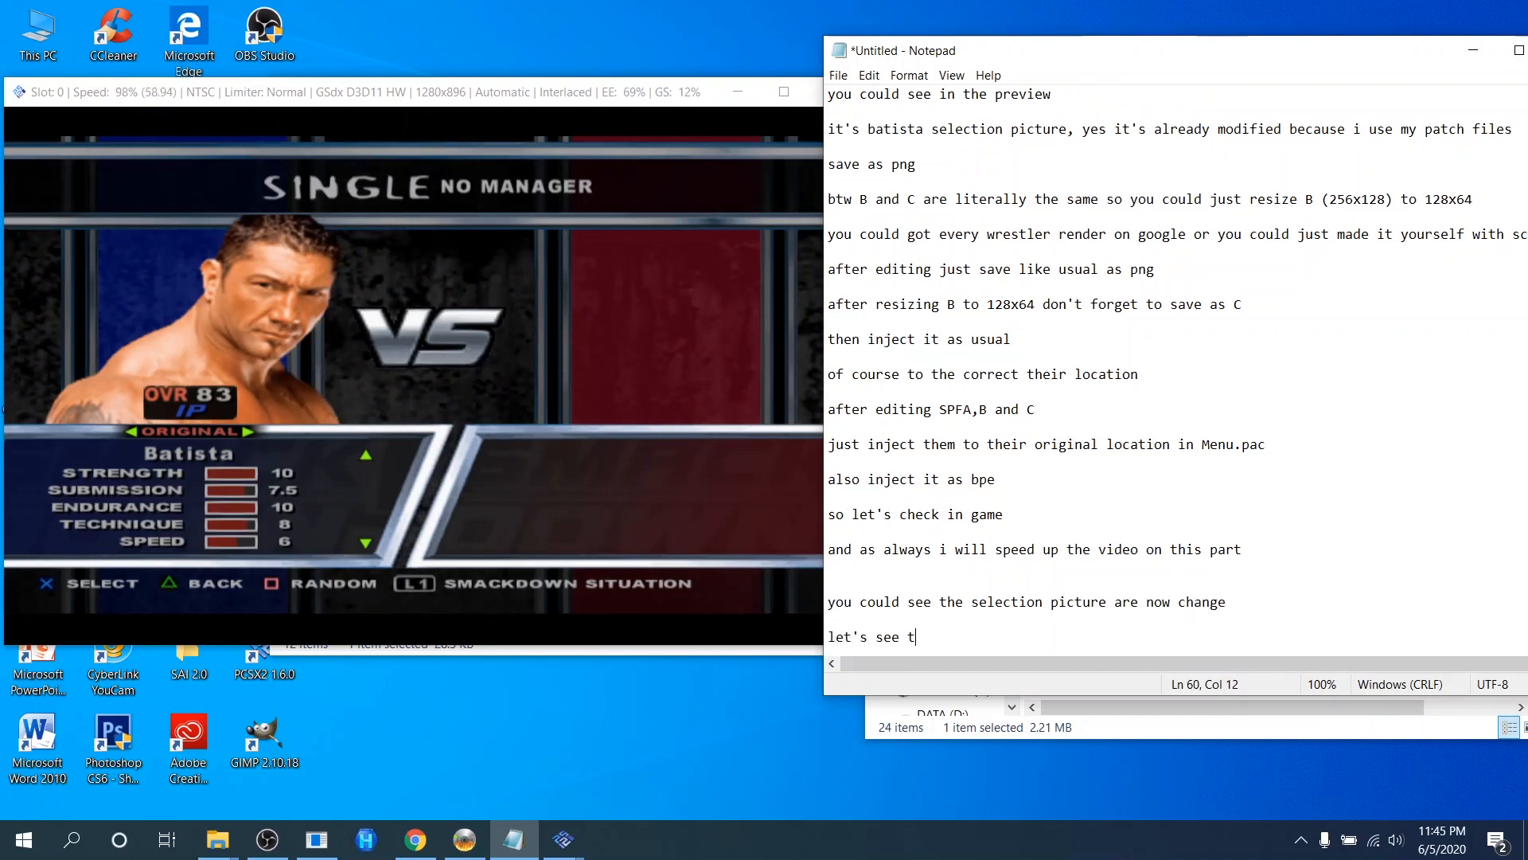
{"action": "key", "text": "Return"}
{"action": "key", "text": "Return"}
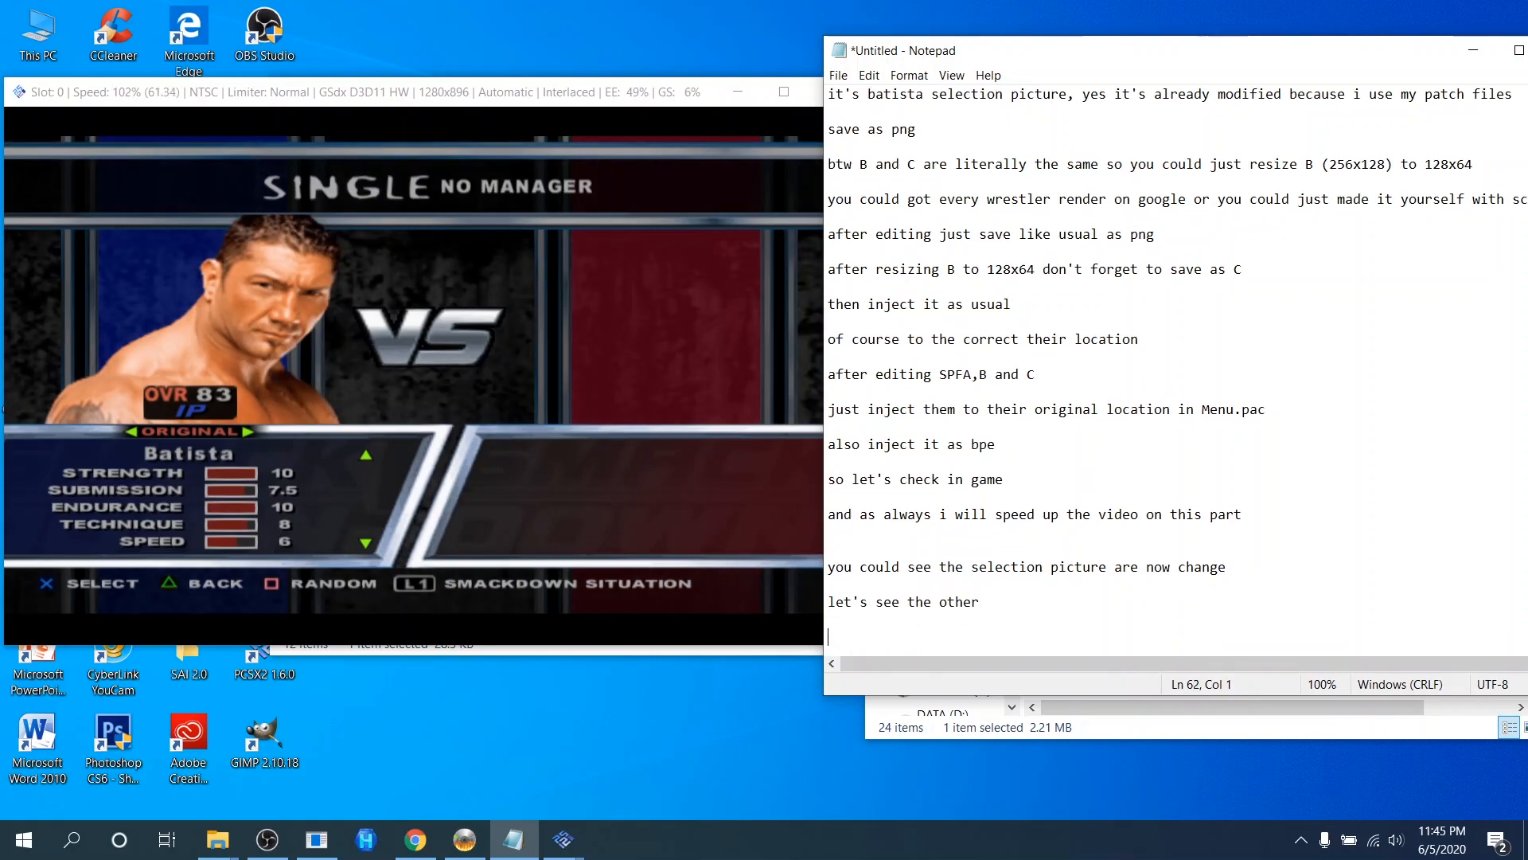
Return to PCSX2, back out of wrestler selection to the game's main menu and enter Season mode.
{"action": "key", "text": "alt+Tab"}
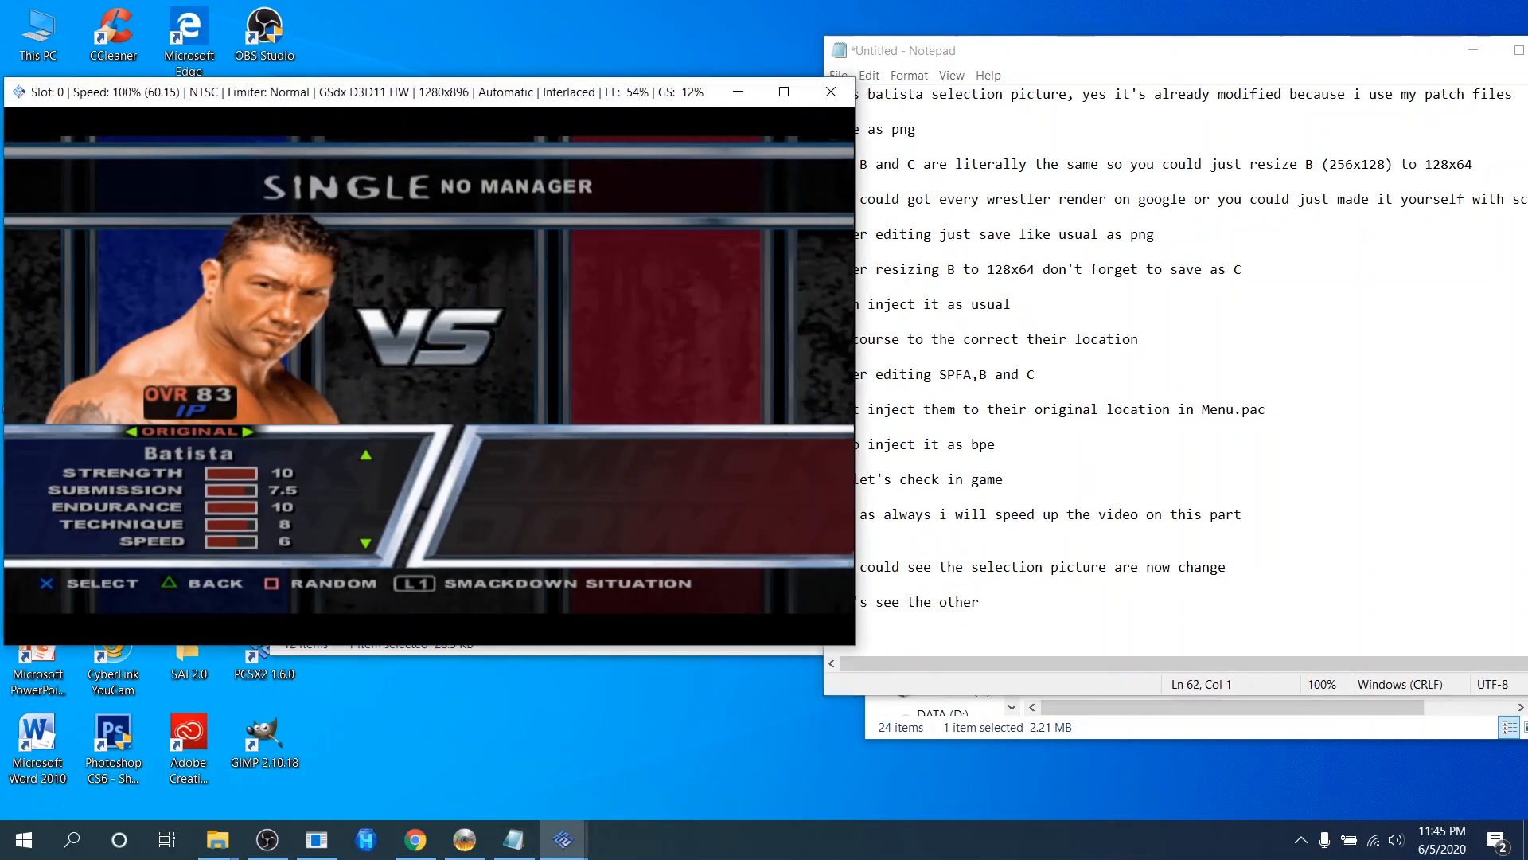
{"action": "key", "text": "i"}
{"action": "key", "text": "i"}
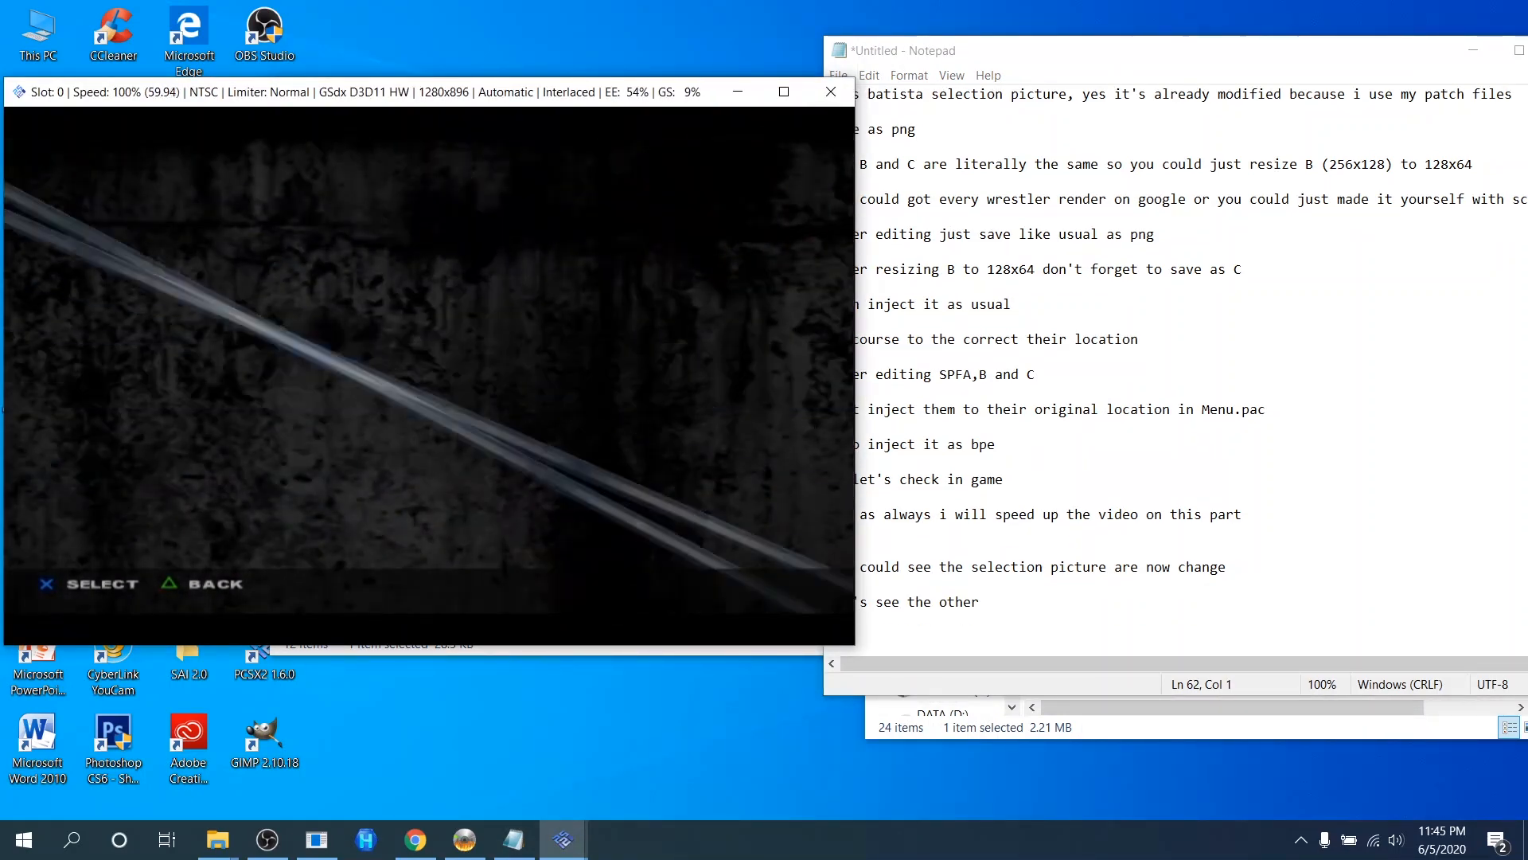
{"action": "key", "text": "i"}
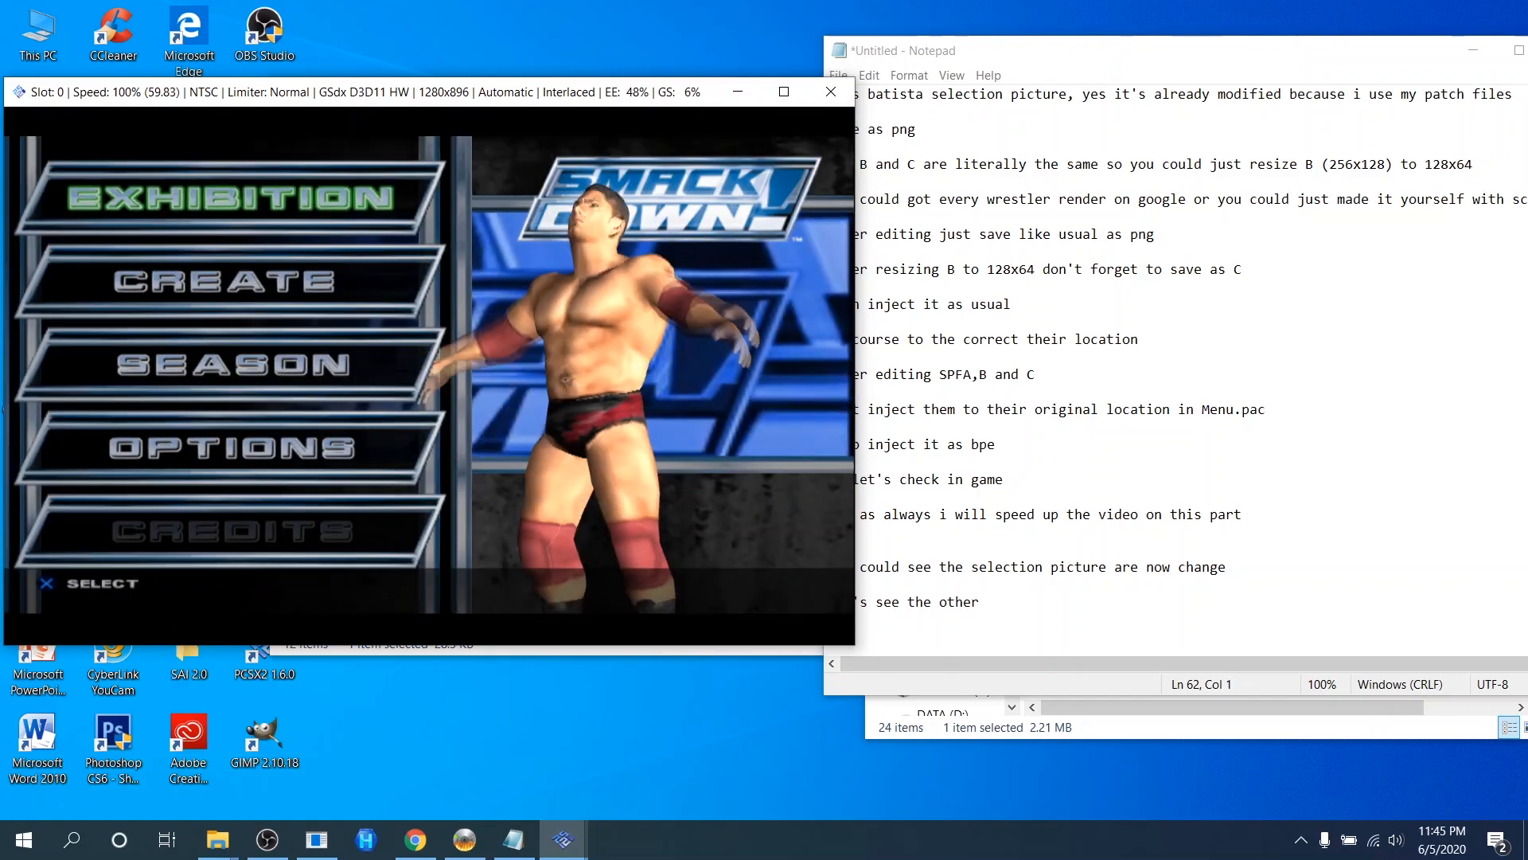
{"action": "key", "text": "Down"}
{"action": "key", "text": "Down"}
{"action": "key", "text": "k"}
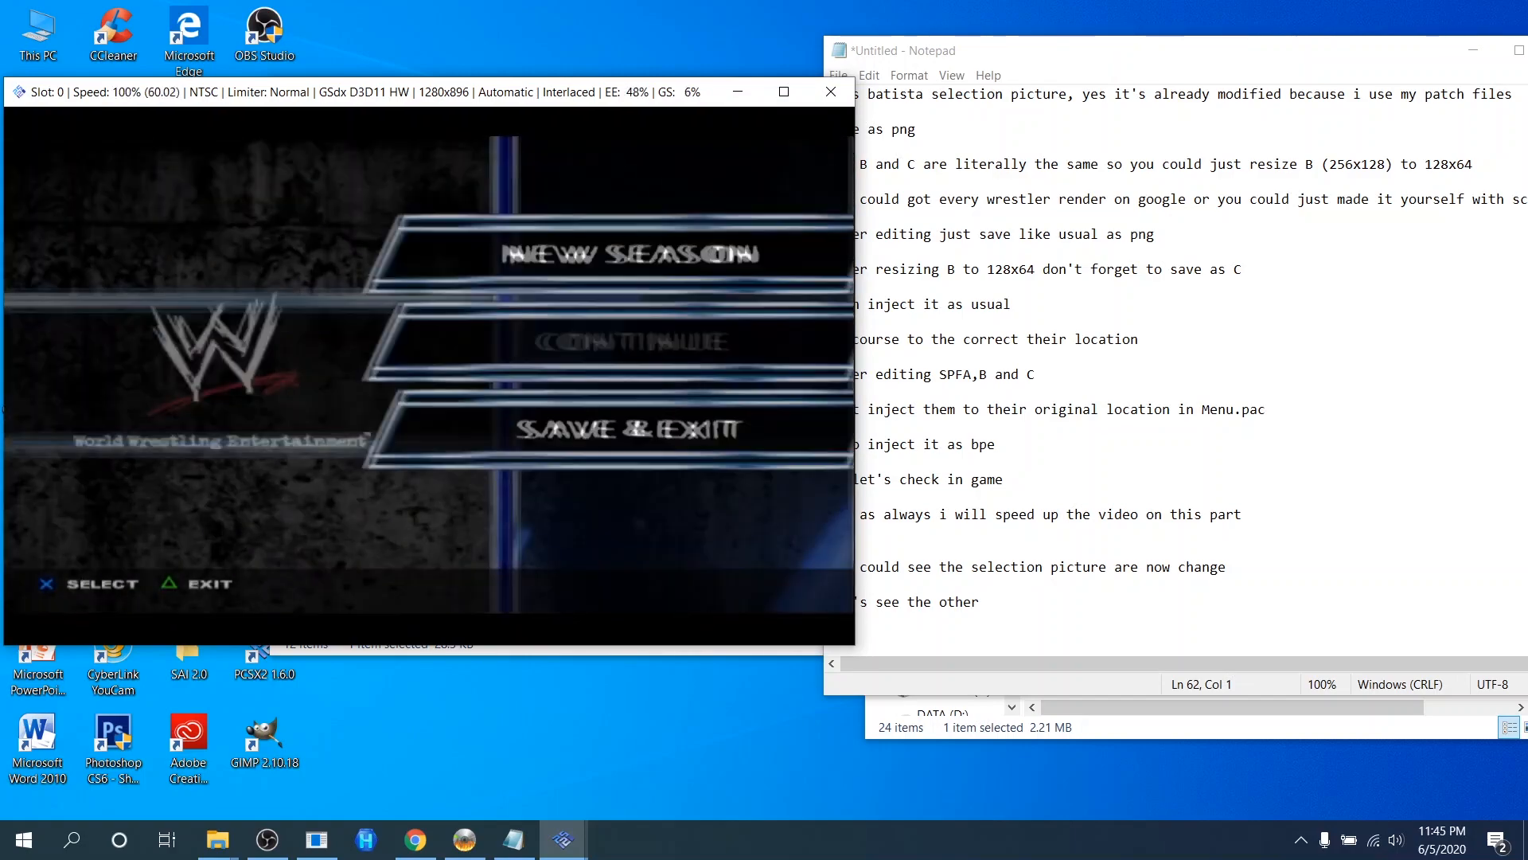
Start a new season with created stables included, check Batista's picture in the season superstar list, and back out.
{"action": "key", "text": "k"}
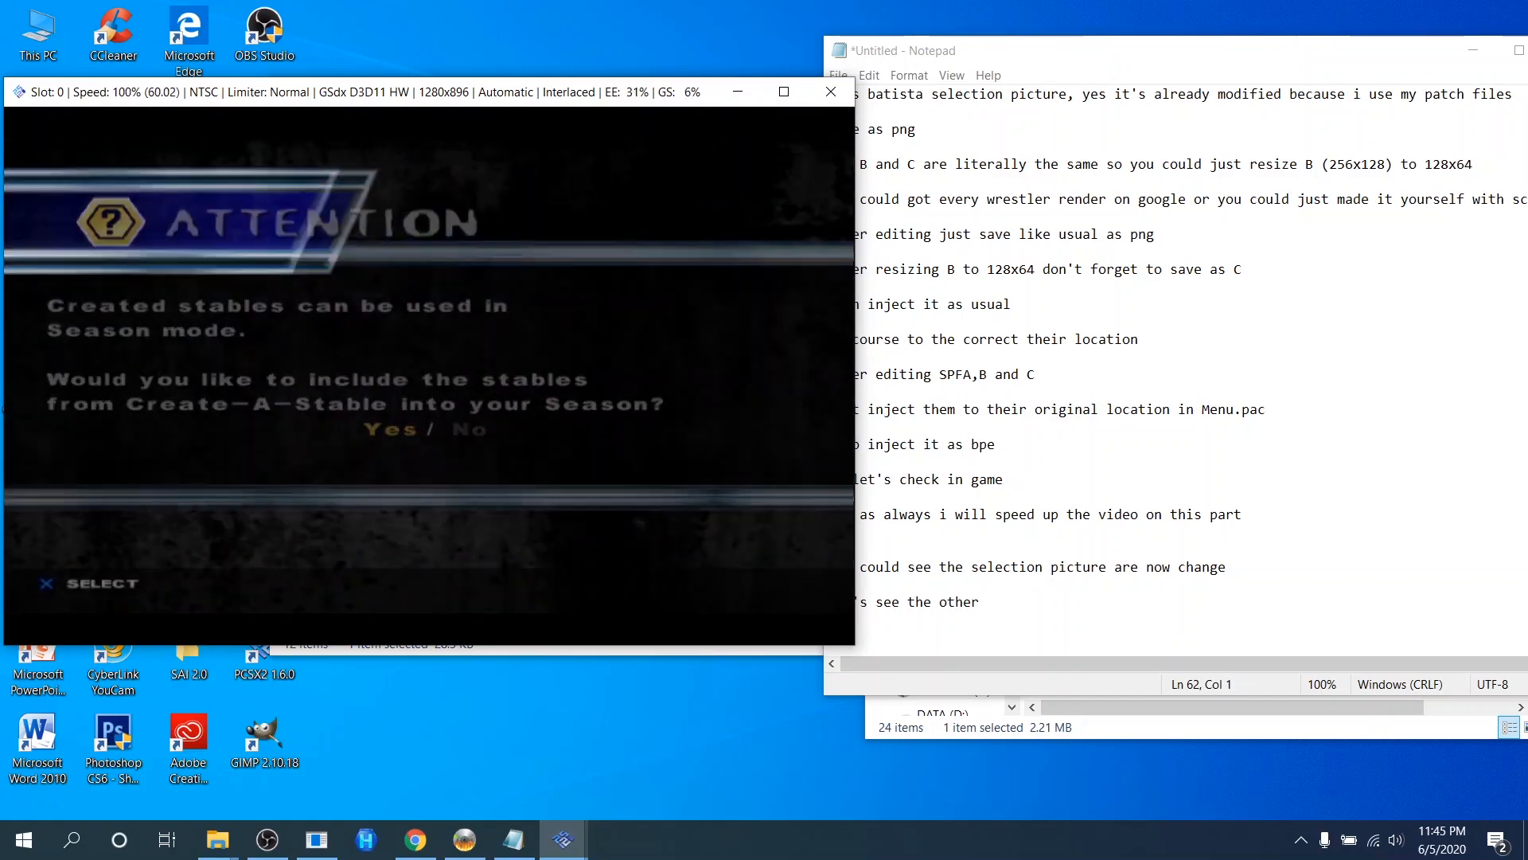
{"action": "key", "text": "k"}
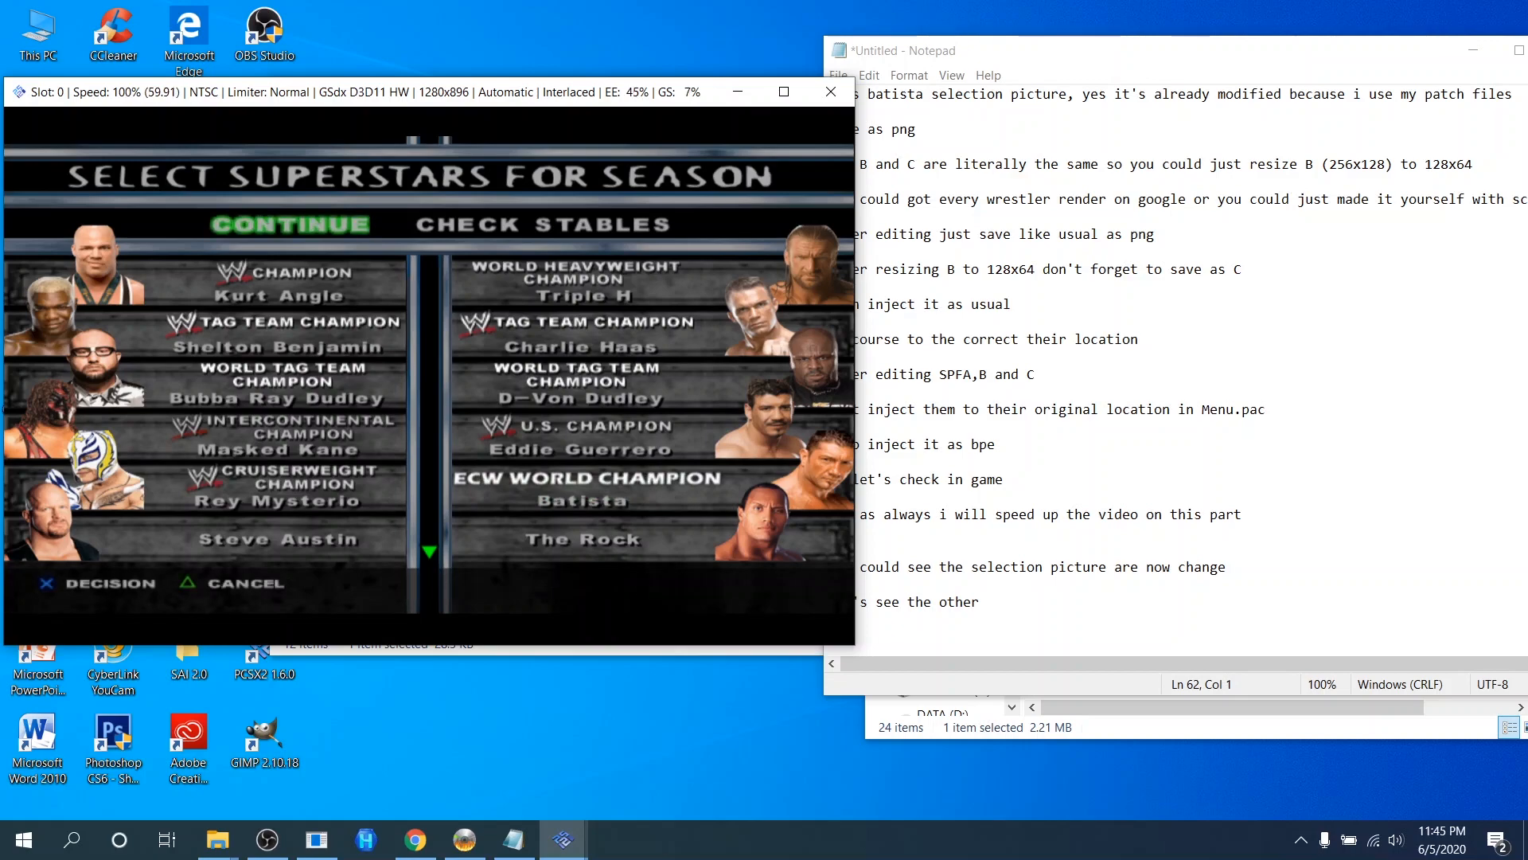
{"action": "key", "text": "i"}
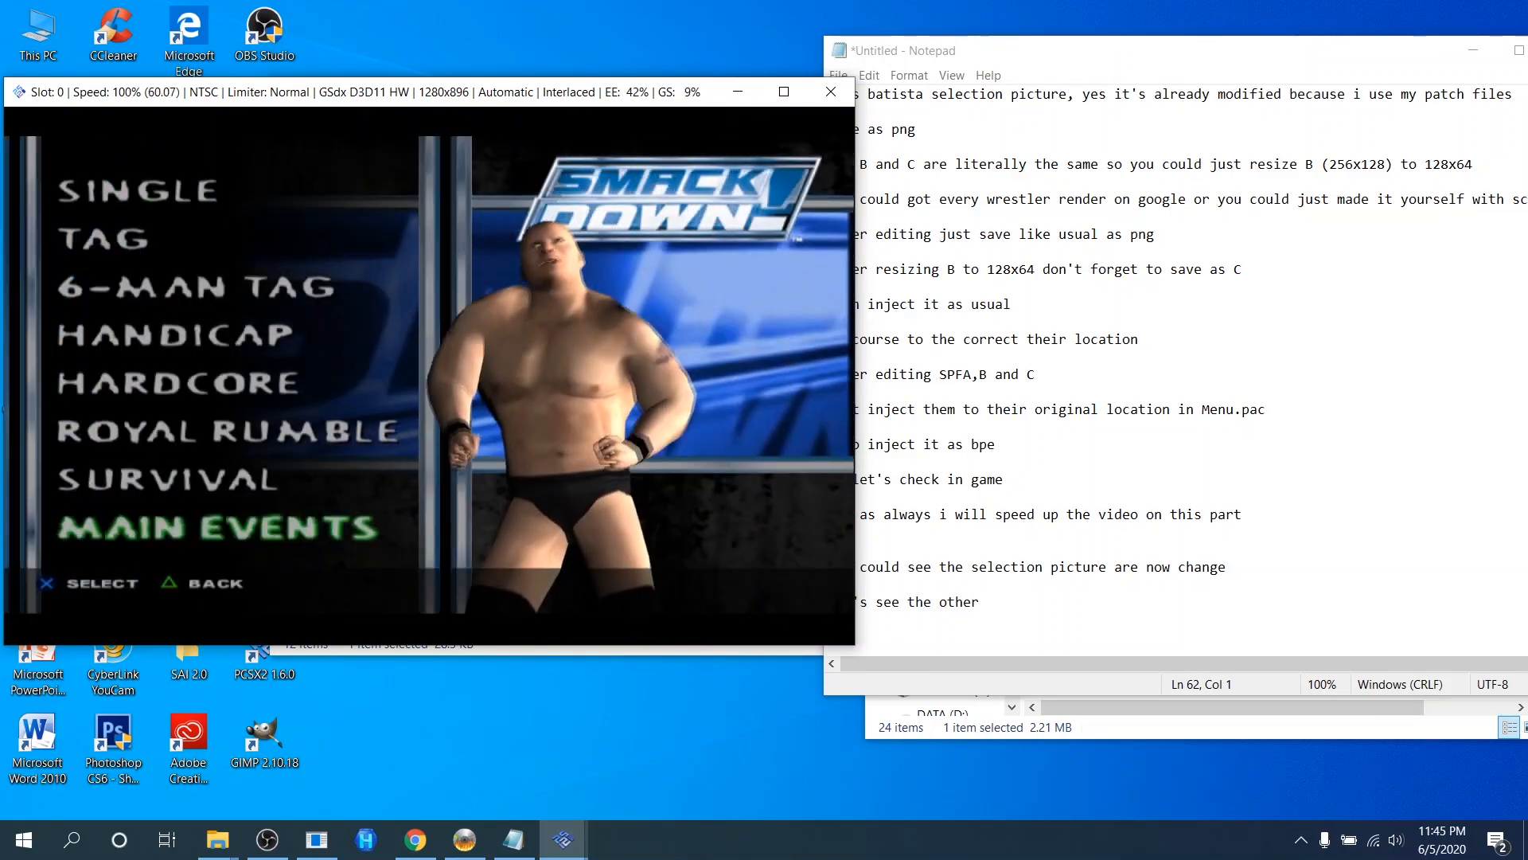
Open a one-player Royal Rumble and choose William Regal as the player's wrestler.
{"action": "key", "text": "k"}
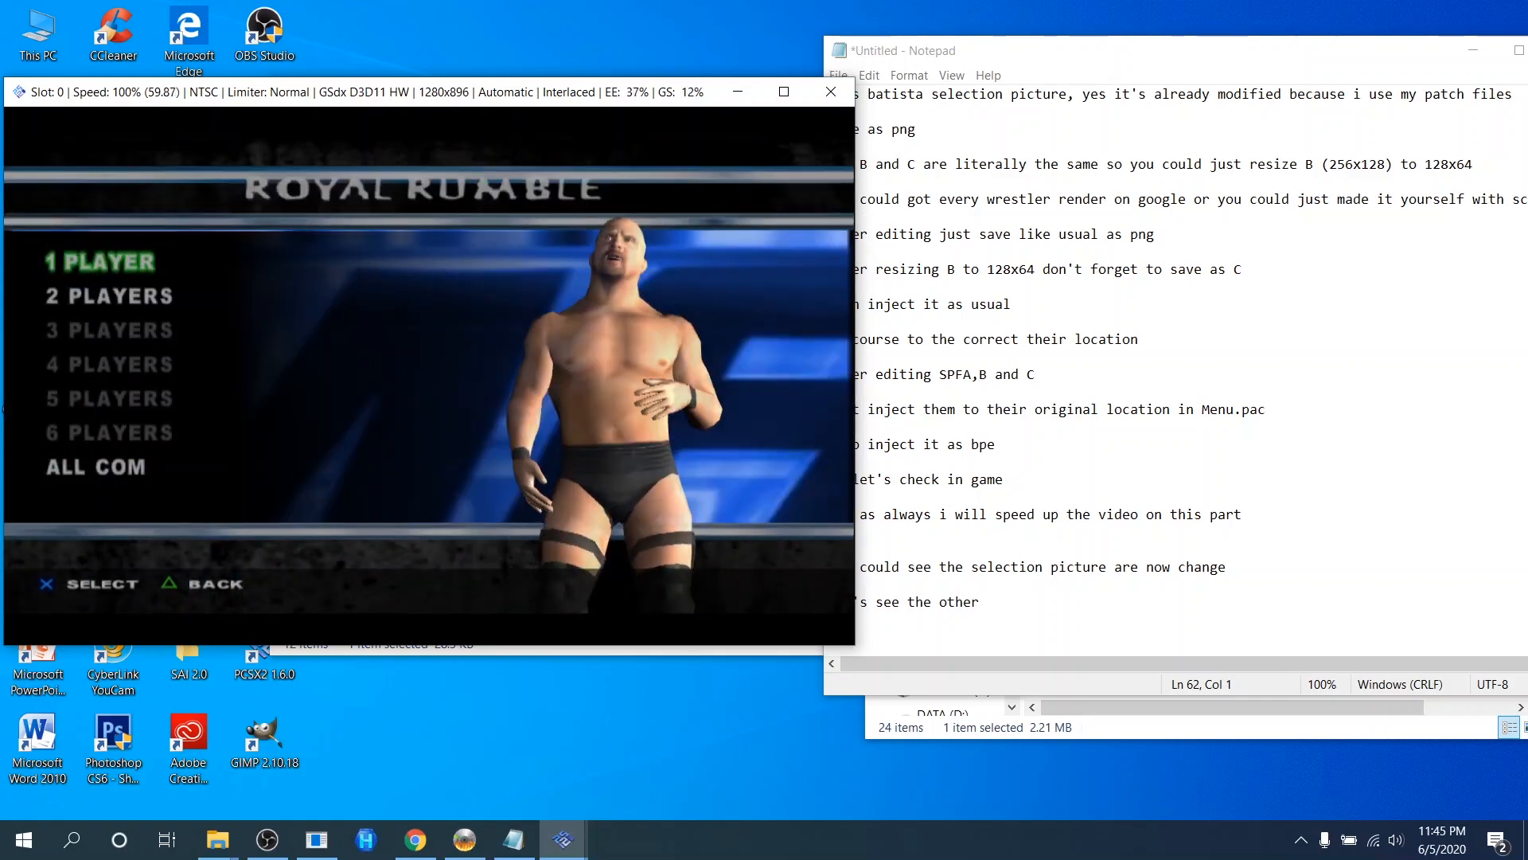
{"action": "key", "text": "k"}
{"action": "key", "text": "Down"}
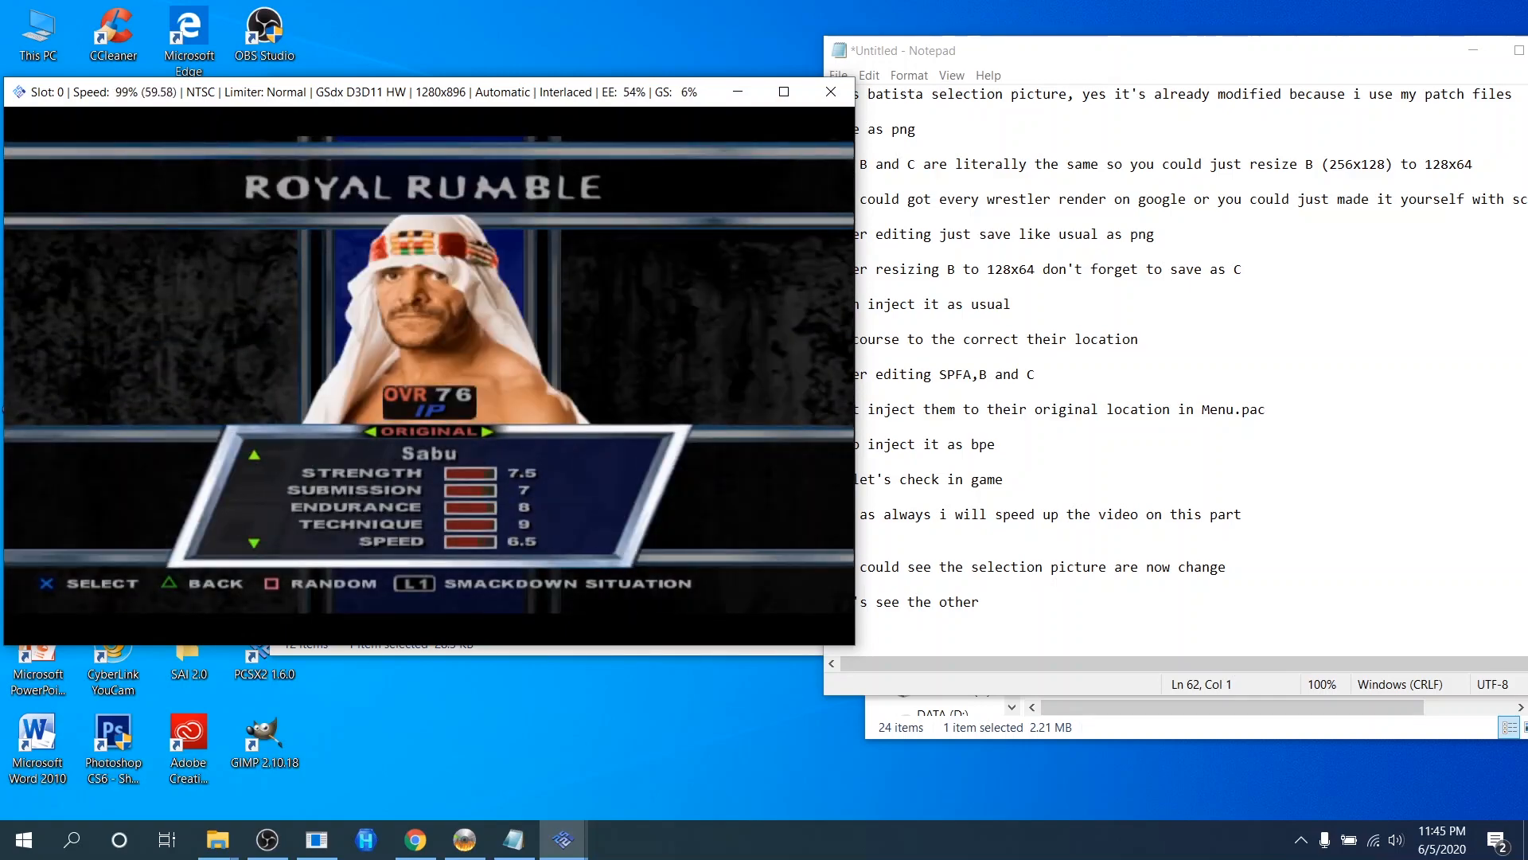
{"action": "key", "text": "Down"}
{"action": "key", "text": "Down"}
{"action": "key", "text": "k"}
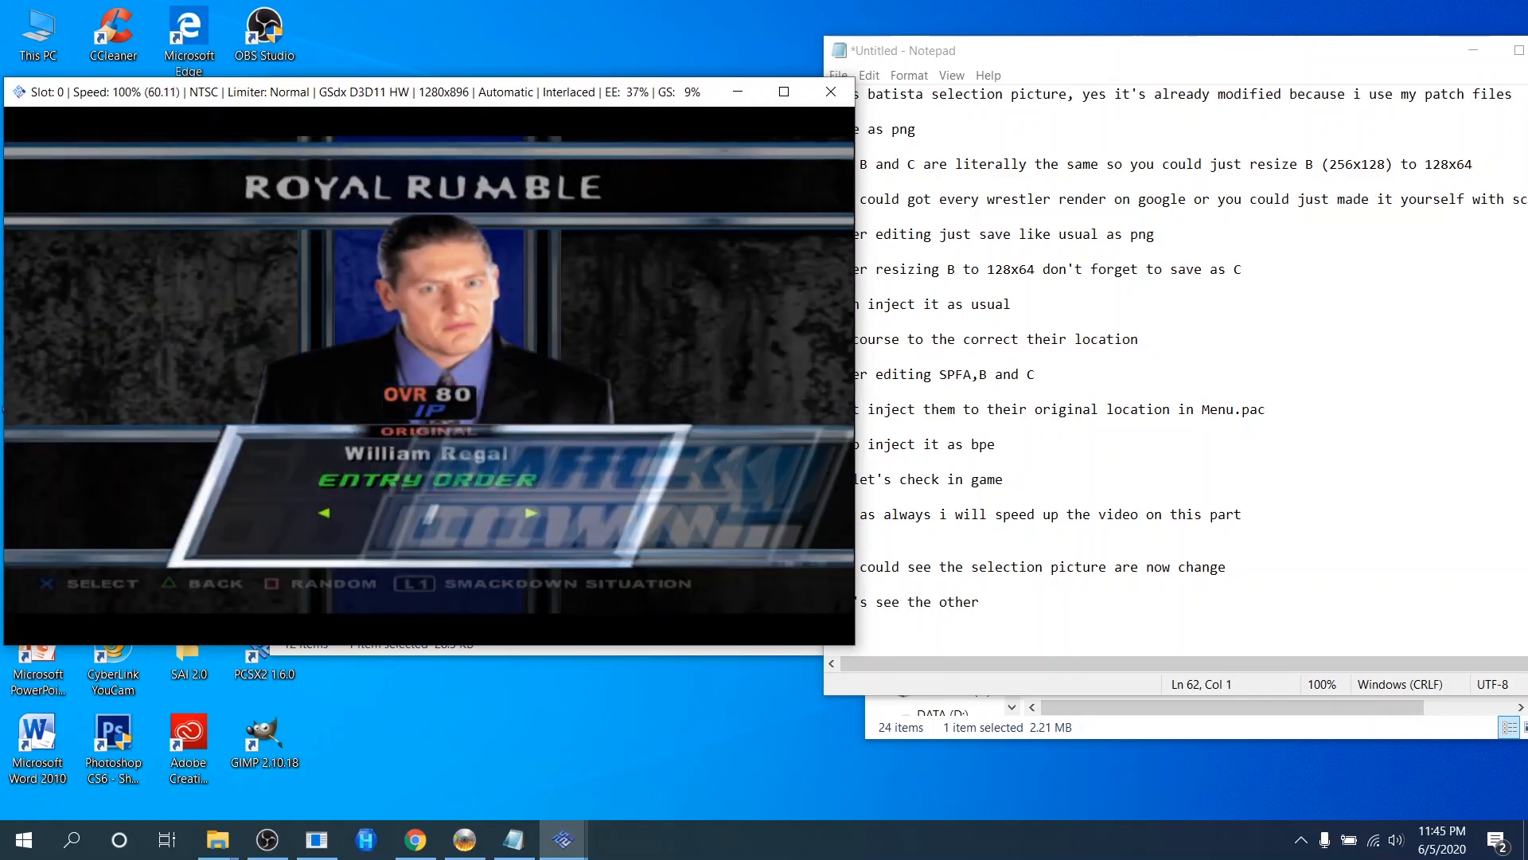
Open the Royal Rumble roster change for Batista to check his smaller selection pictures.
{"action": "key", "text": "Down"}
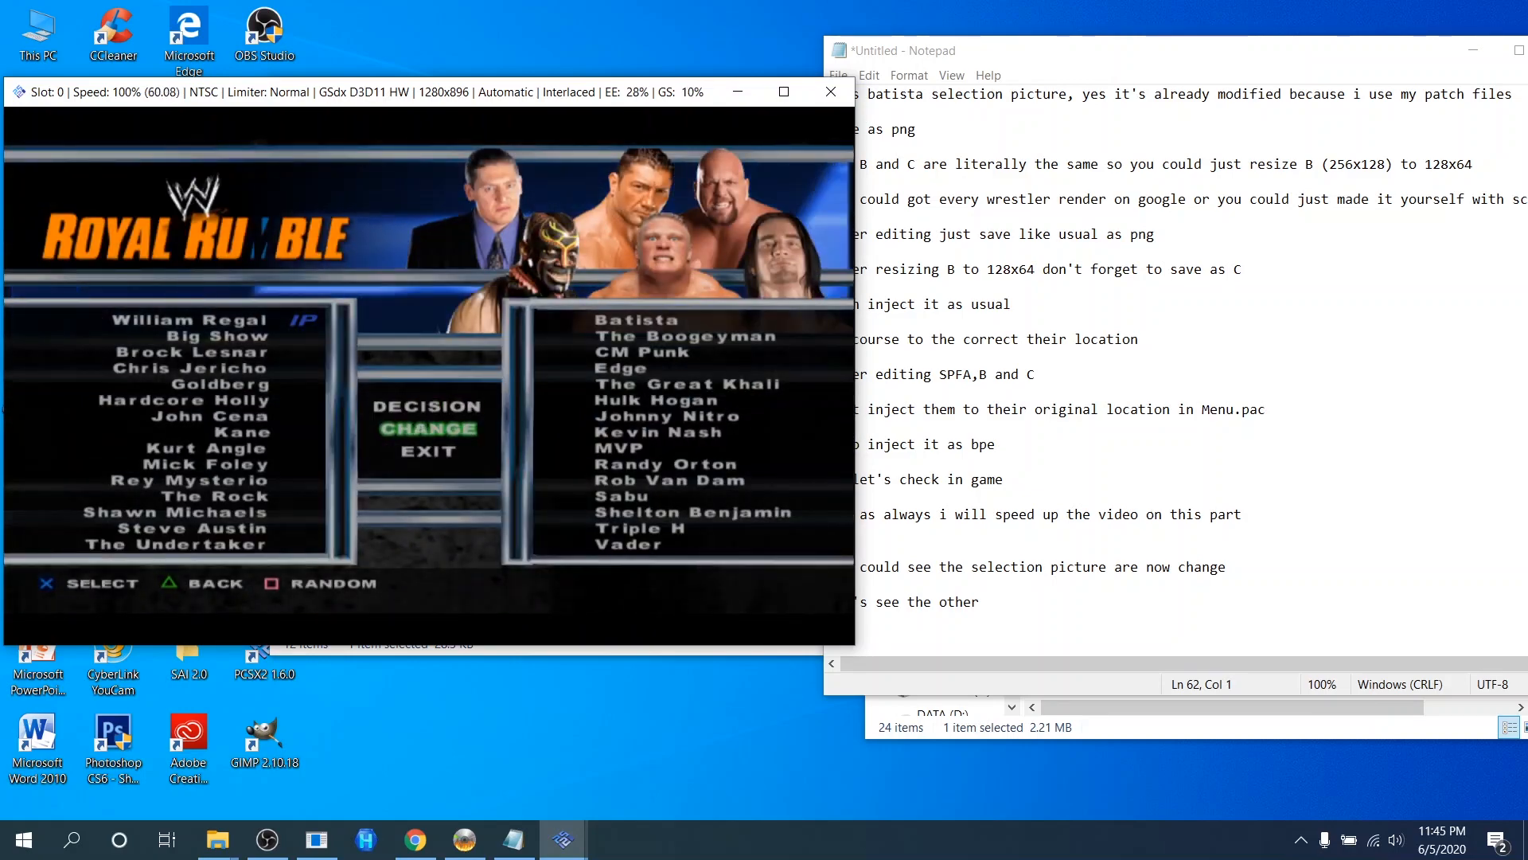
{"action": "key", "text": "k"}
{"action": "key", "text": "k"}
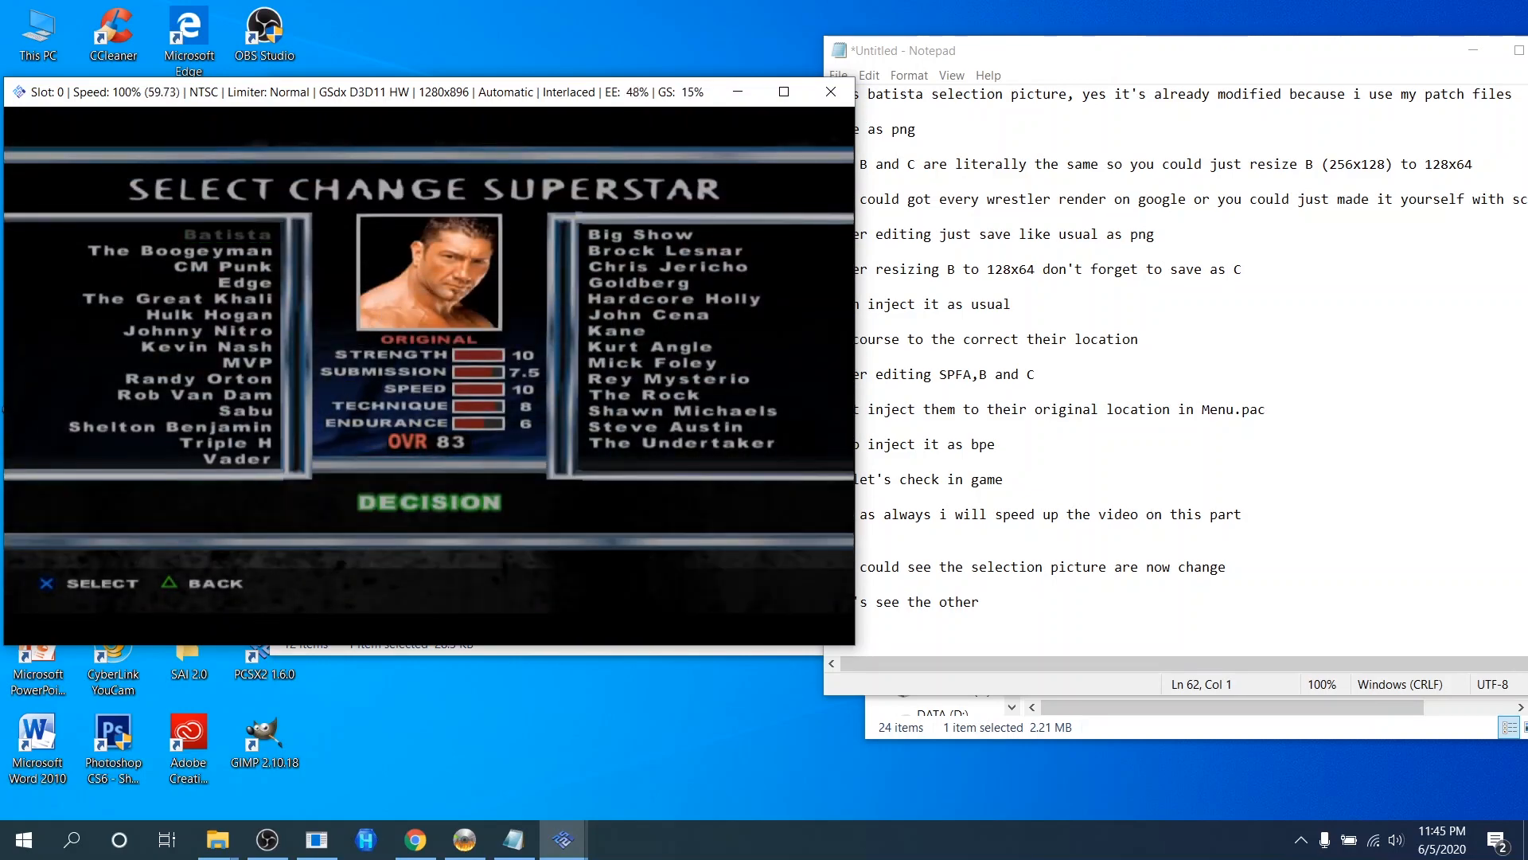
{"action": "key", "text": "k"}
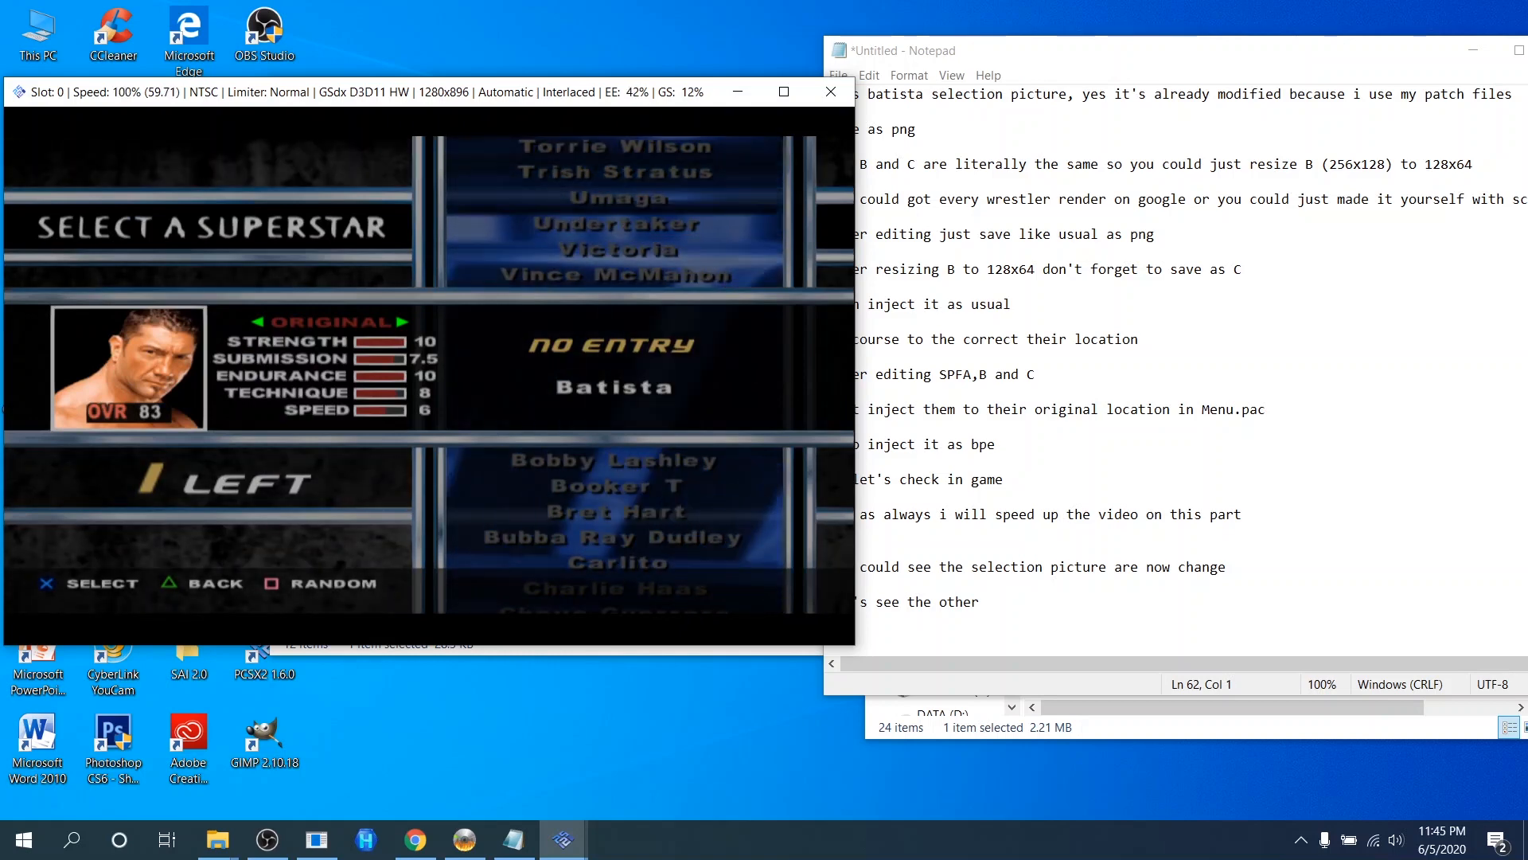
Switch to Notepad and add the note "so after check everything".
{"action": "key", "text": "alt+Tab"}
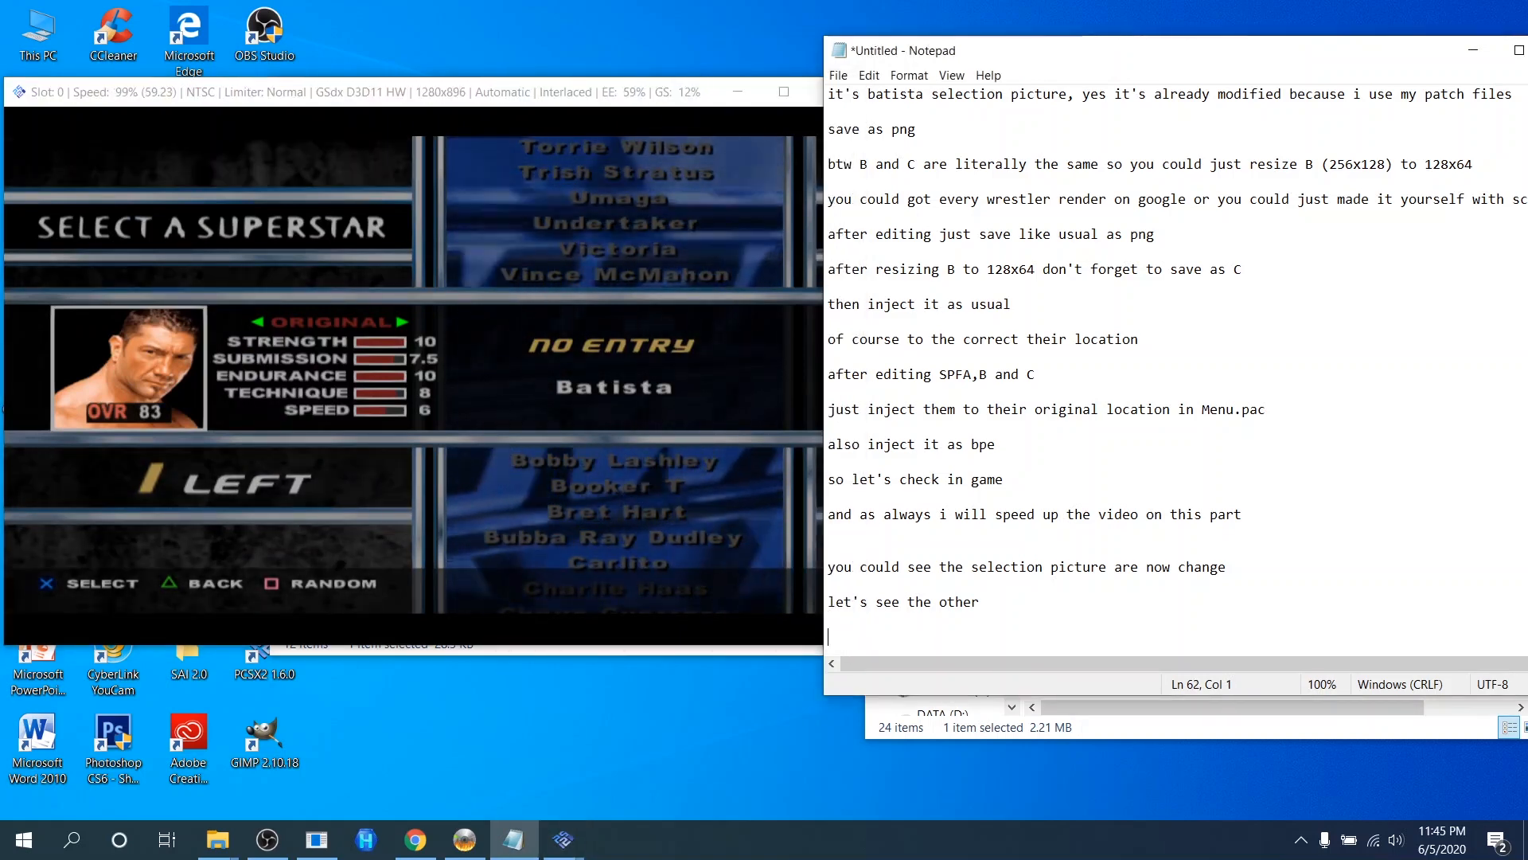
{"action": "type", "text": "so af"}
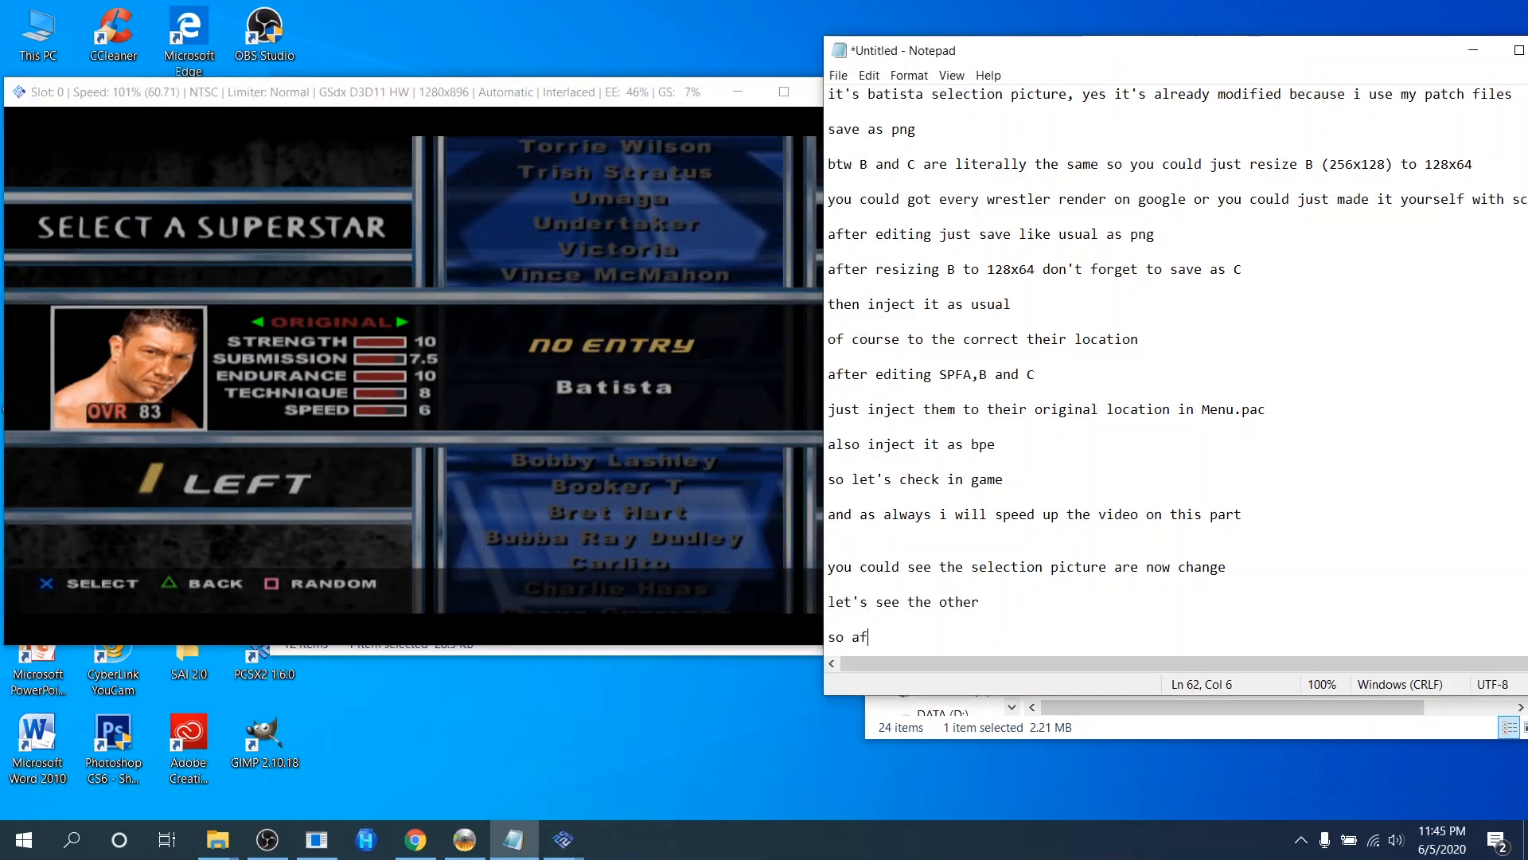
{"action": "type", "text": "ter check e"}
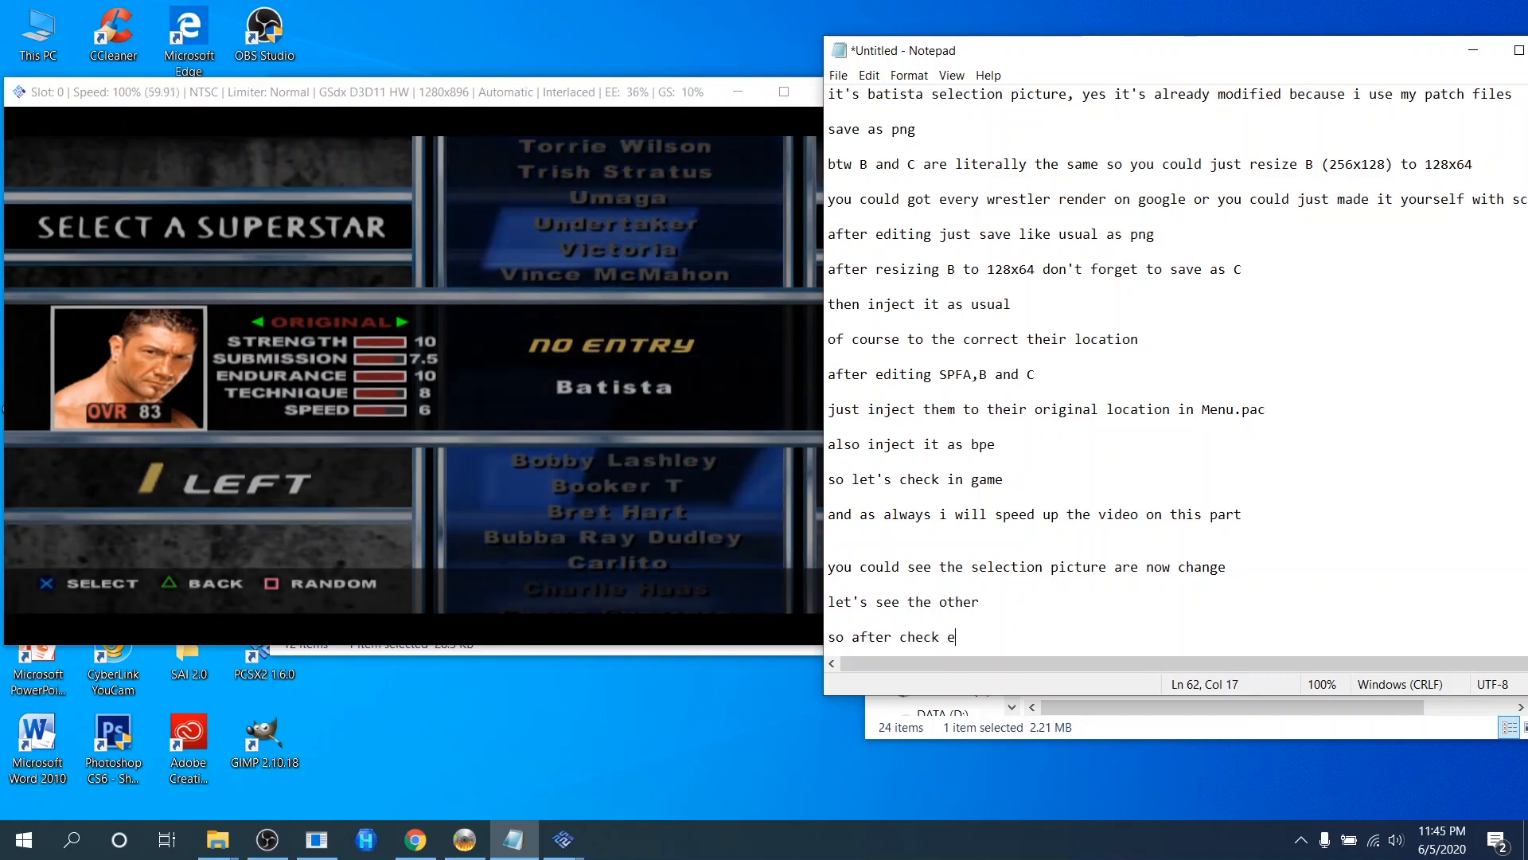
{"action": "type", "text": "verything"}
{"action": "key", "text": "Return"}
{"action": "key", "text": "Return"}
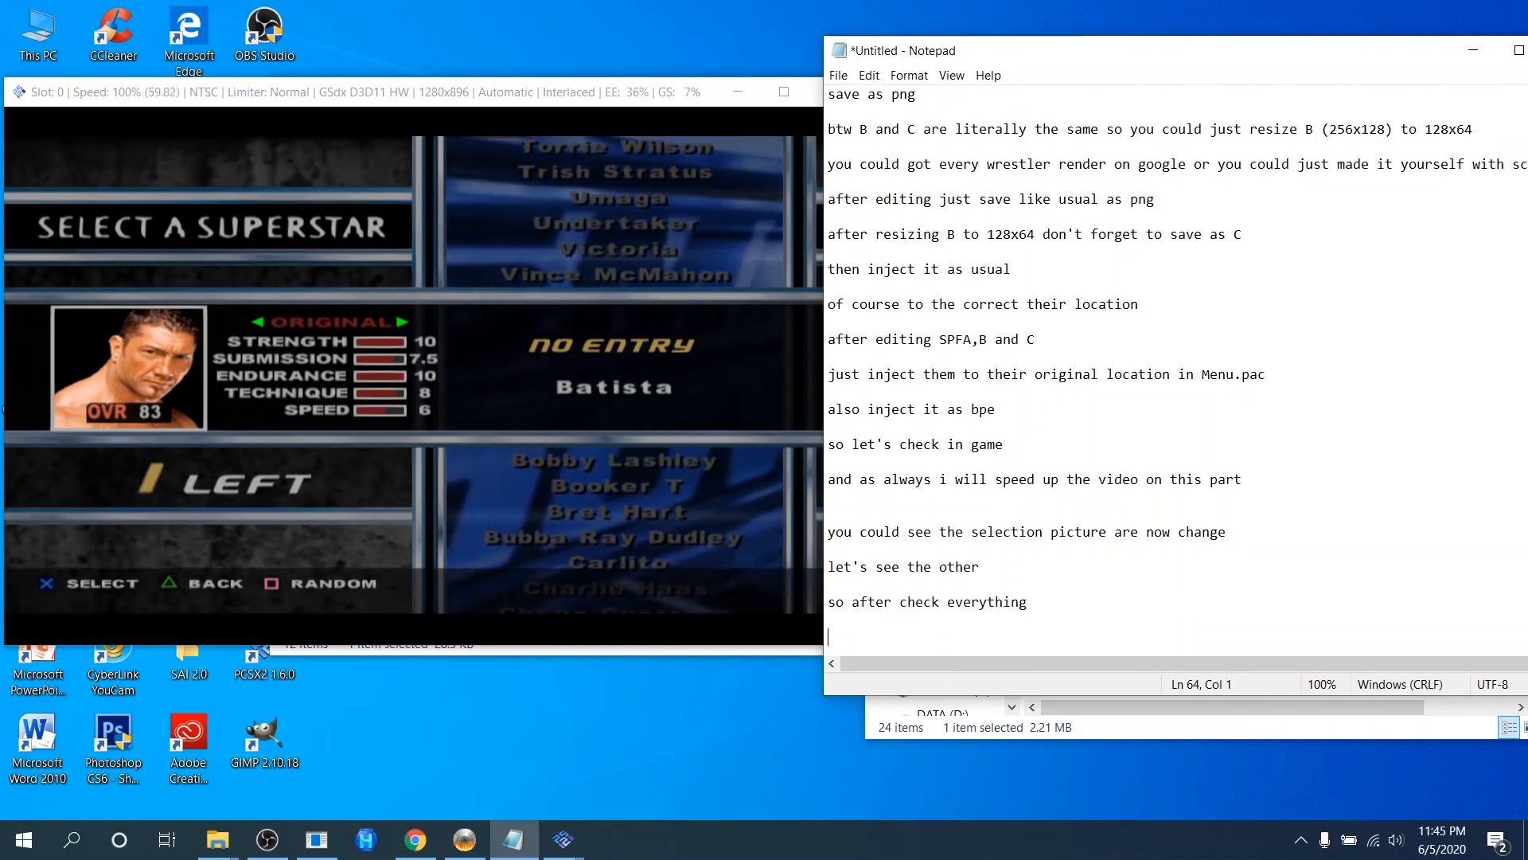
Add the note "we could confirm SPFA,B and C already being replaced" on a separate line.
{"action": "type", "text": "we could c"}
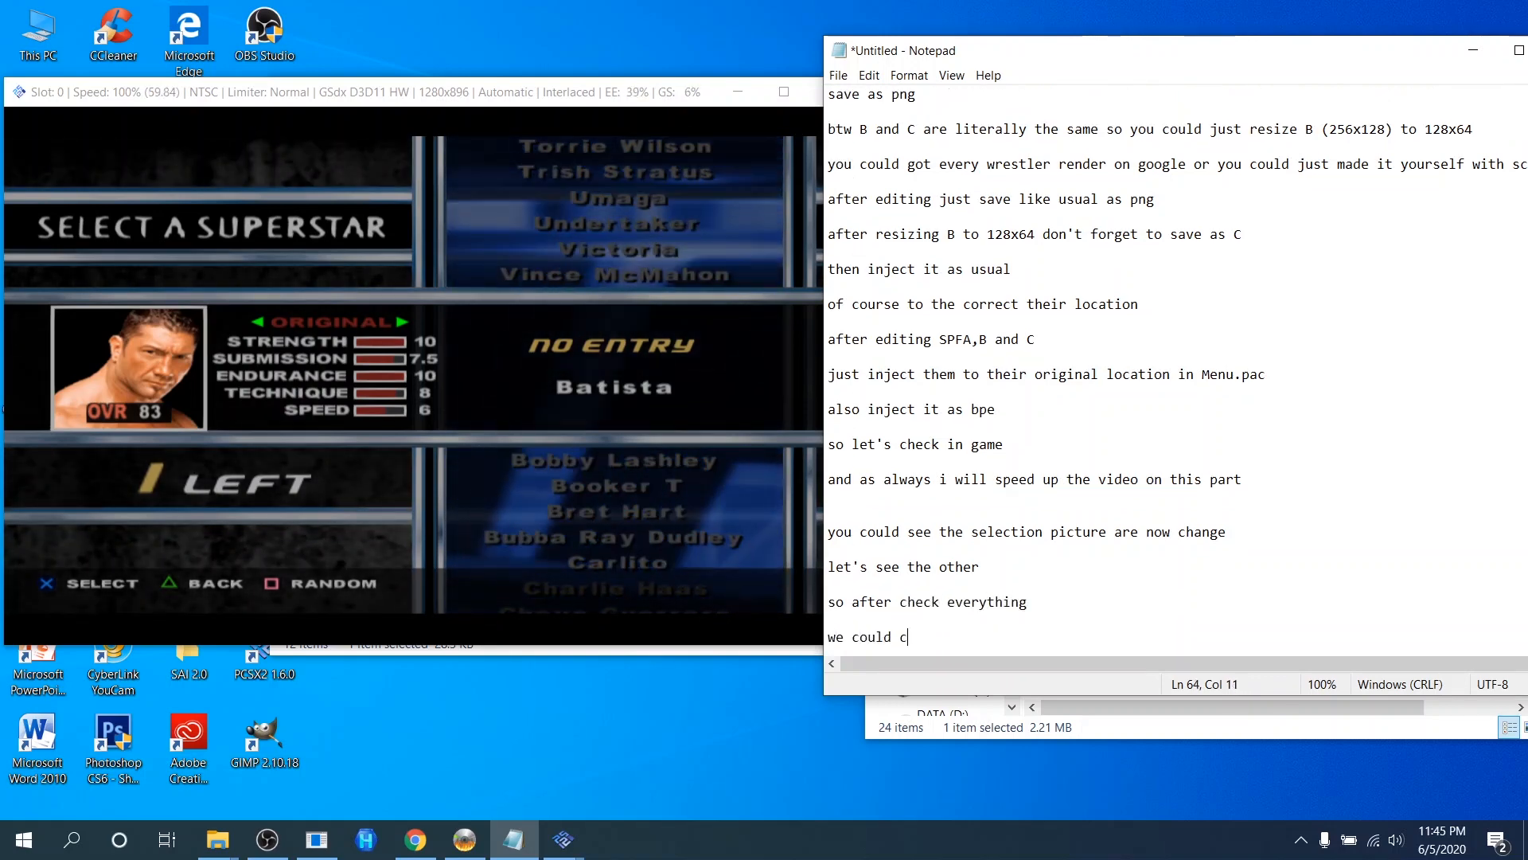
{"action": "type", "text": "onfirm SPF"}
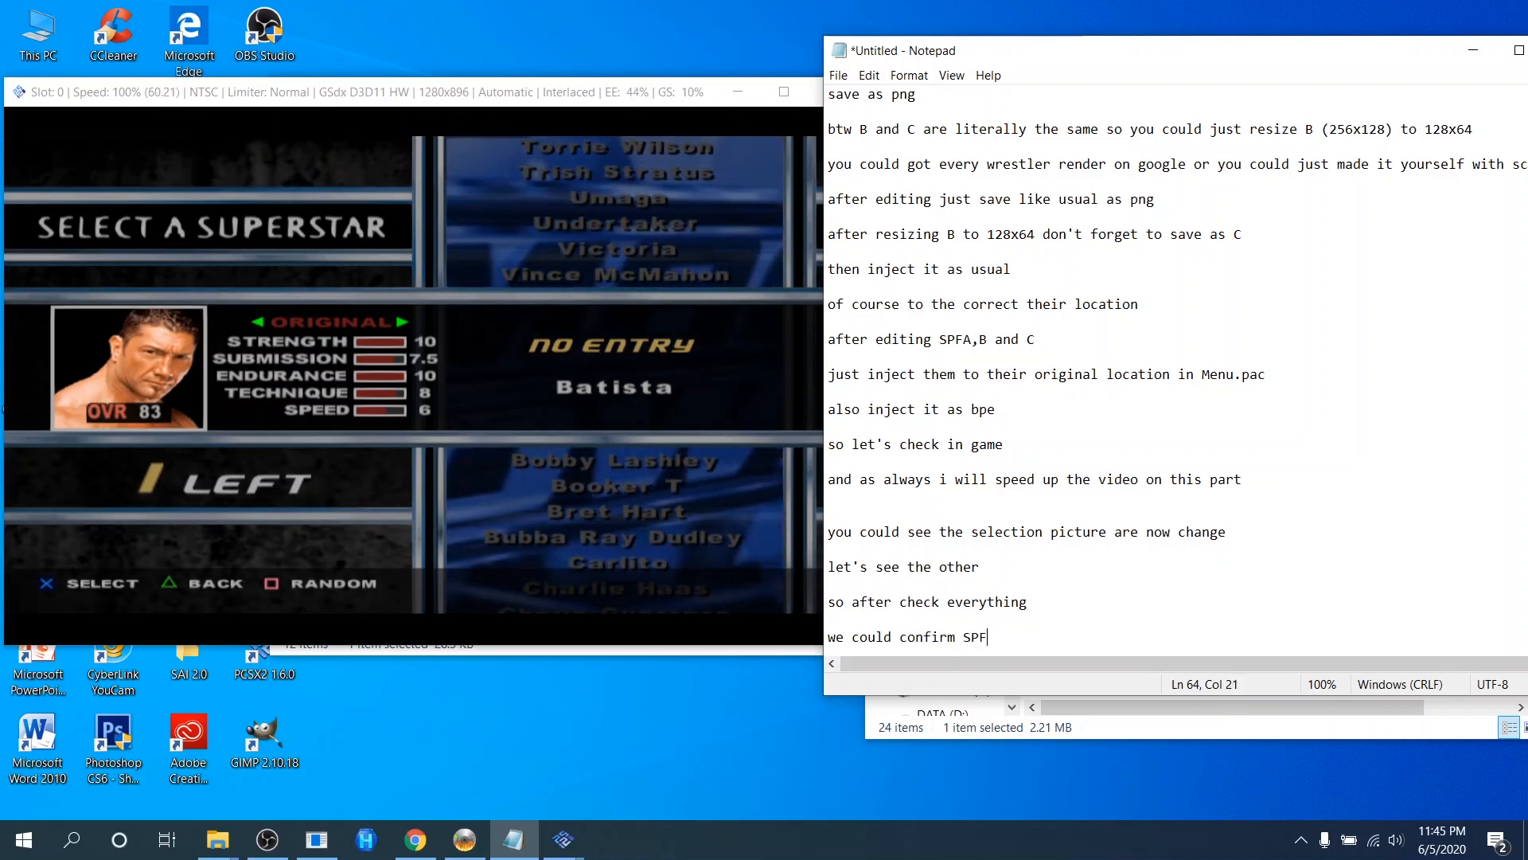
{"action": "type", "text": "A,"}
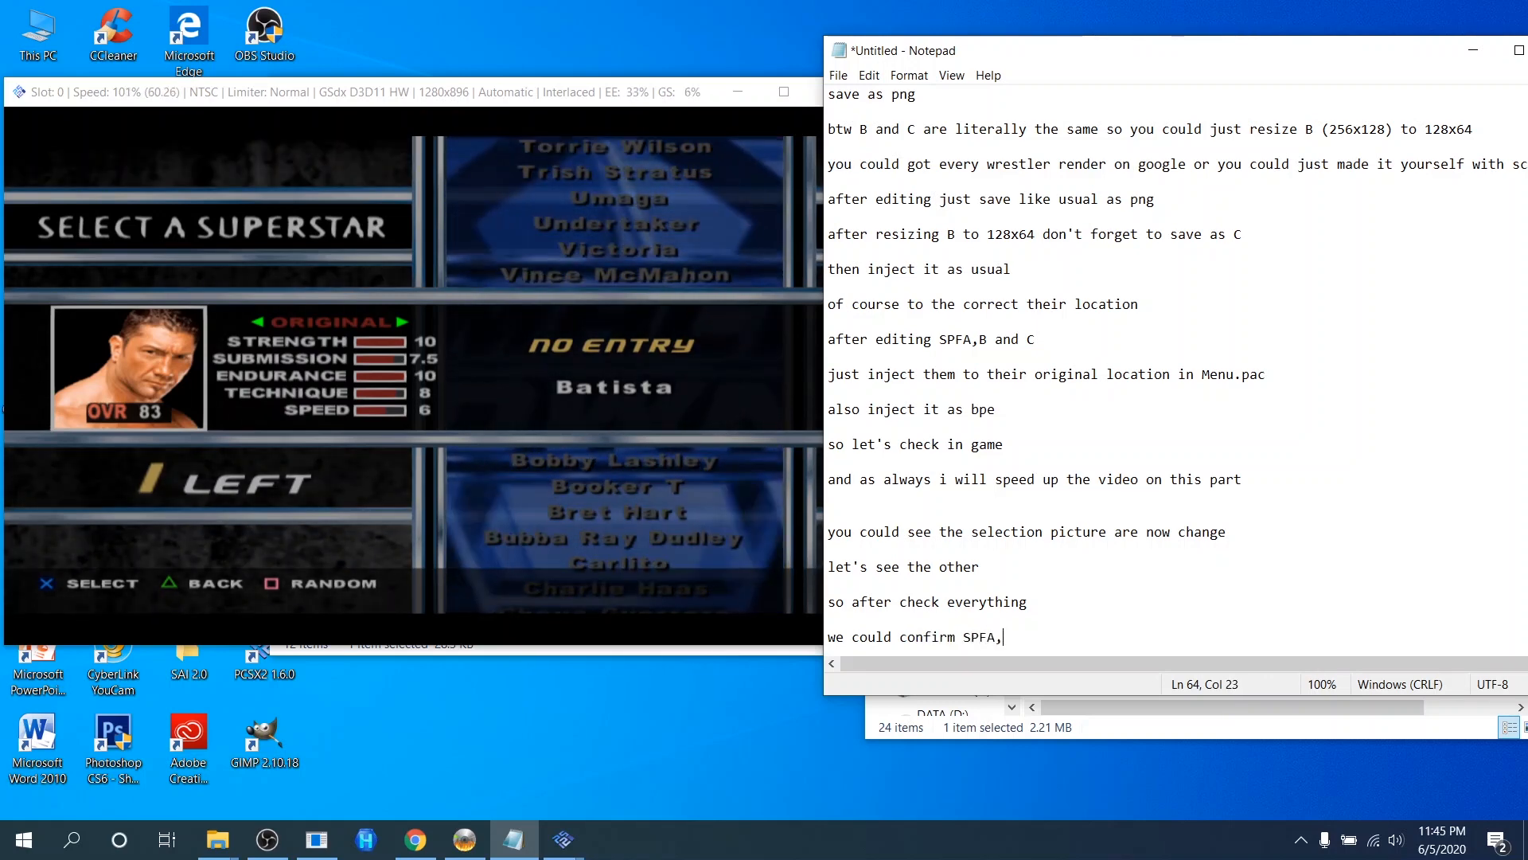
{"action": "type", "text": "B and C "}
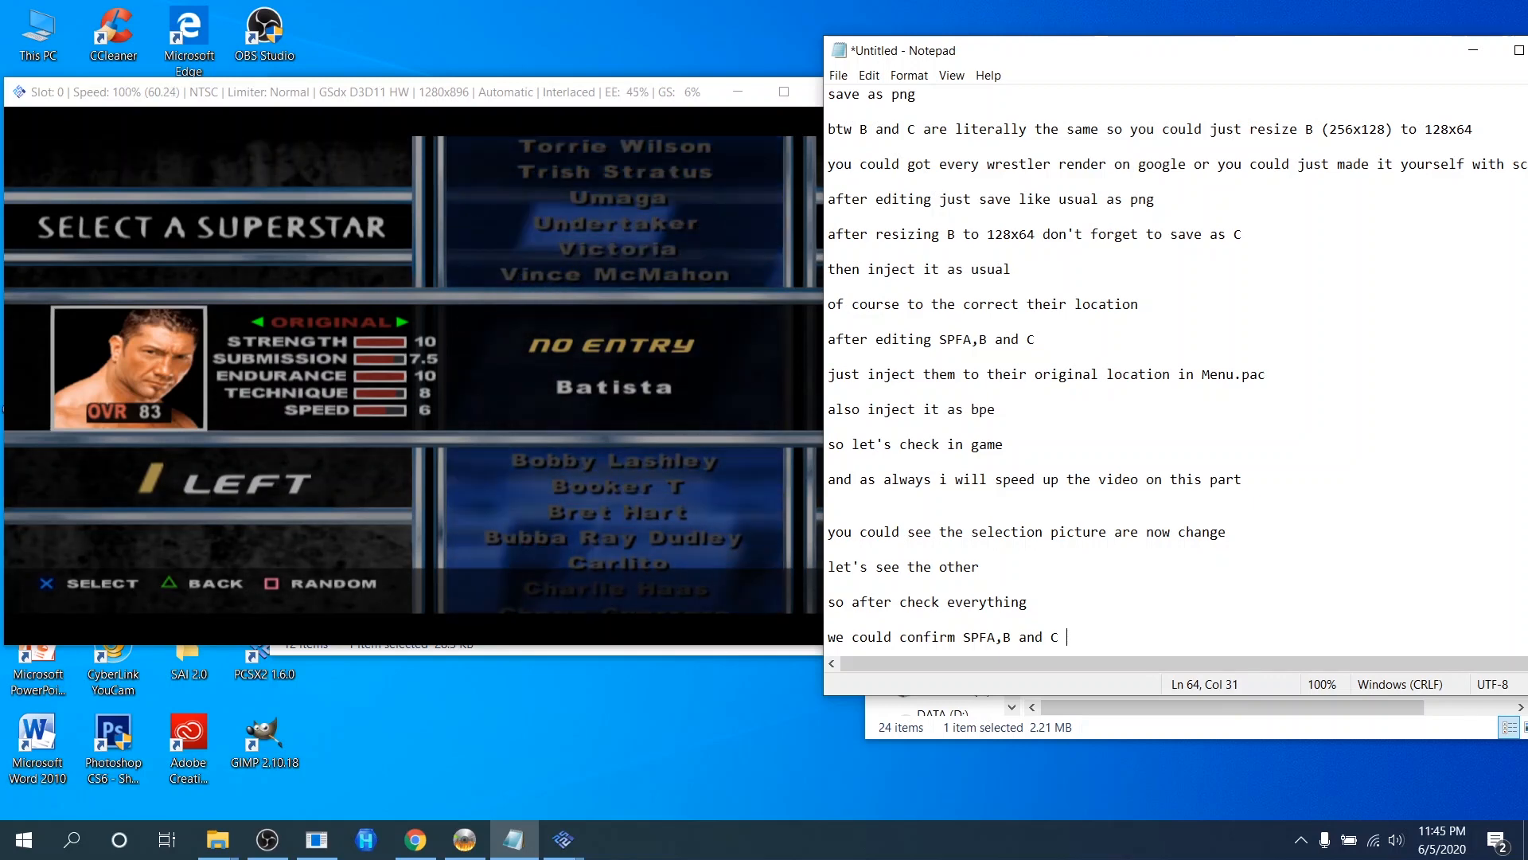
{"action": "type", "text": "already"}
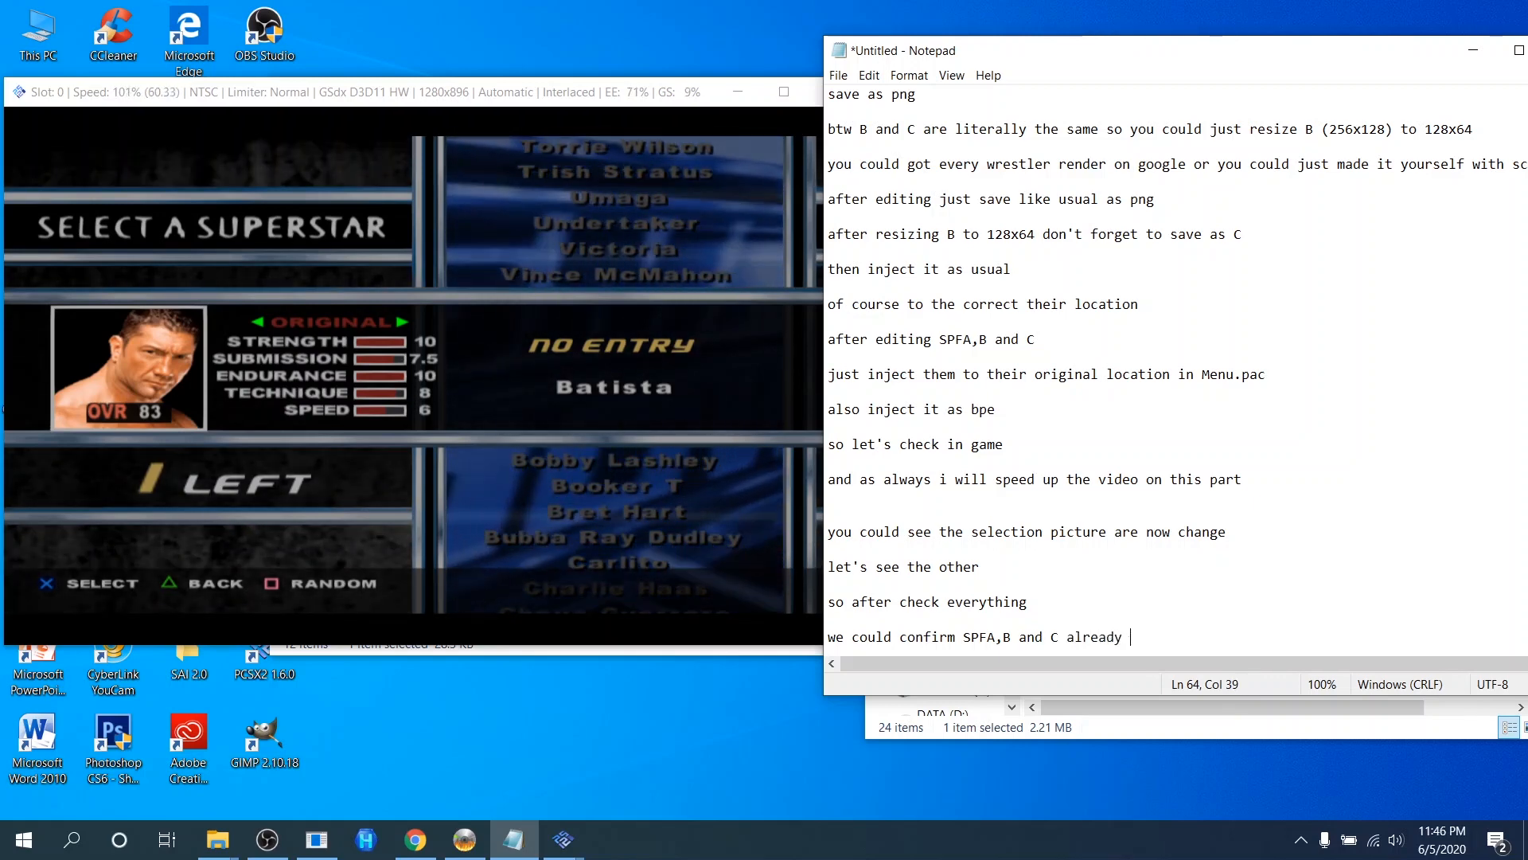
{"action": "type", "text": " being replaced"}
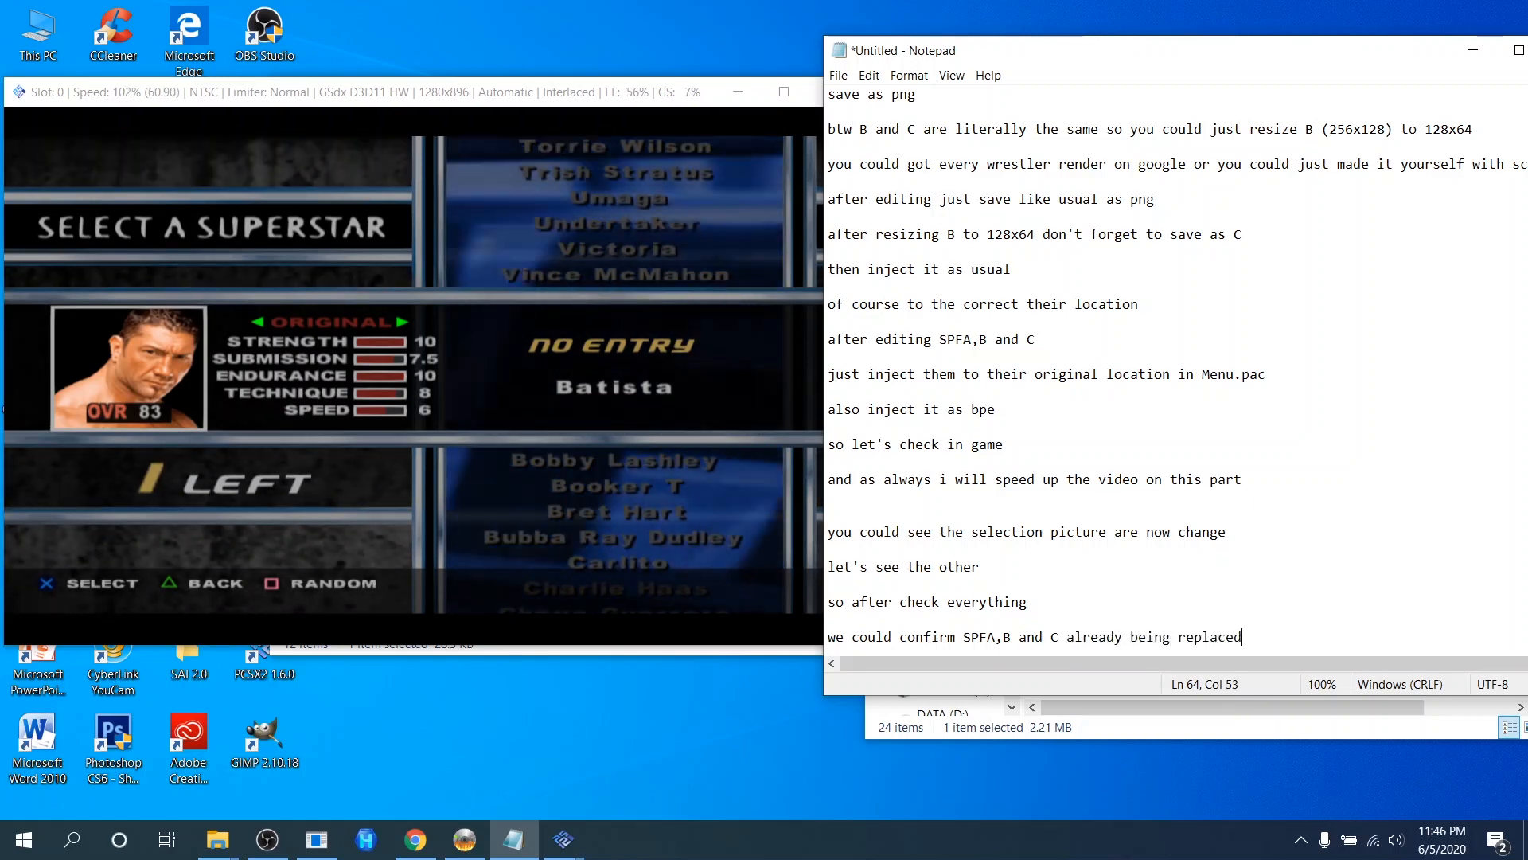
{"action": "key", "text": "Return"}
{"action": "key", "text": "Return"}
Add the note "and that's it guys." and begin a separate line below it with "that's how".
{"action": "type", "text": "and th"}
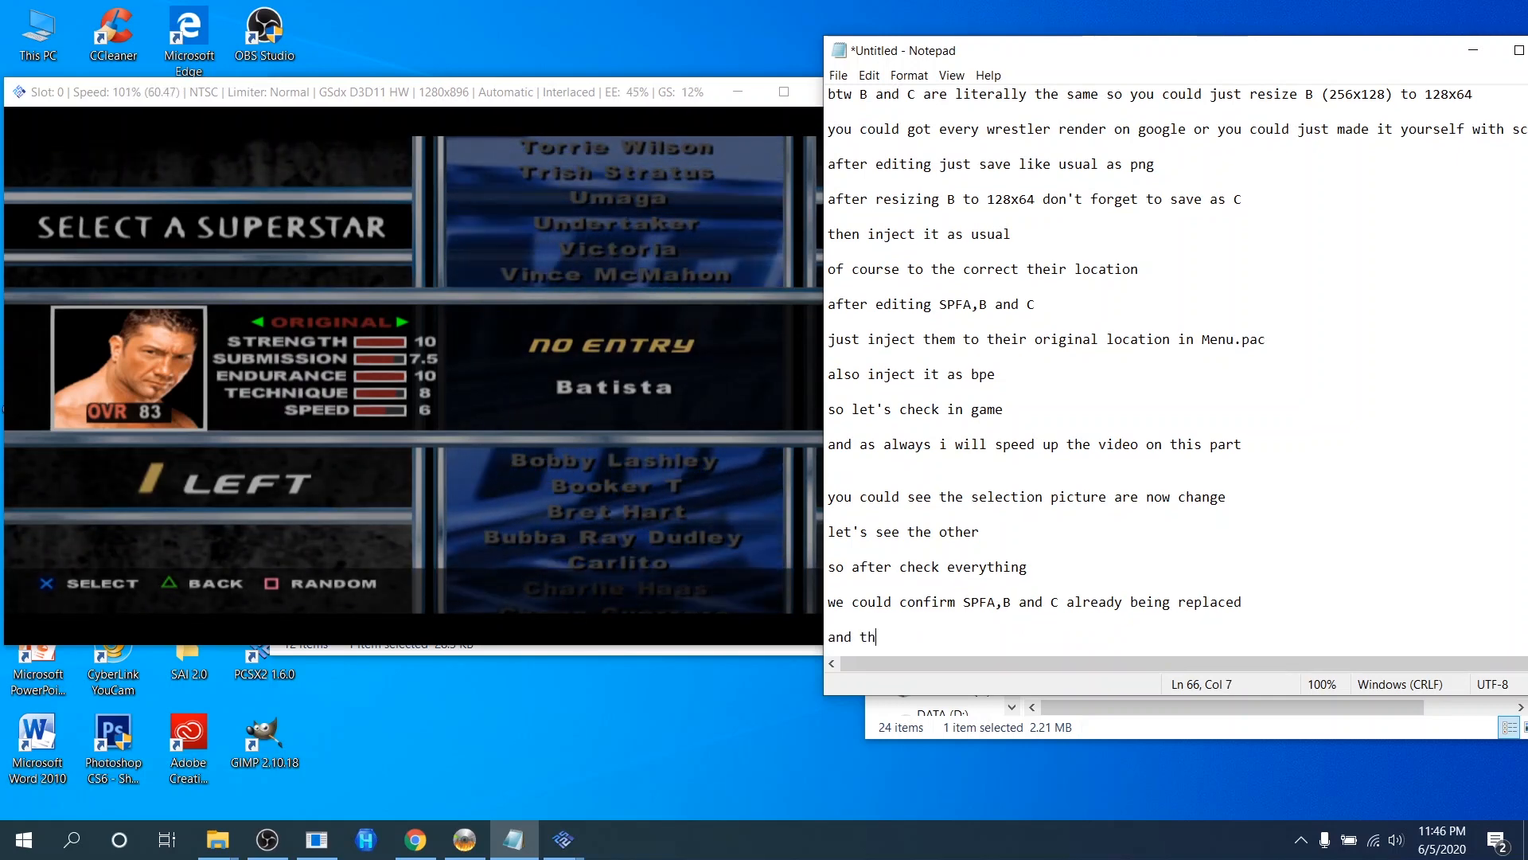
{"action": "type", "text": "at's i"}
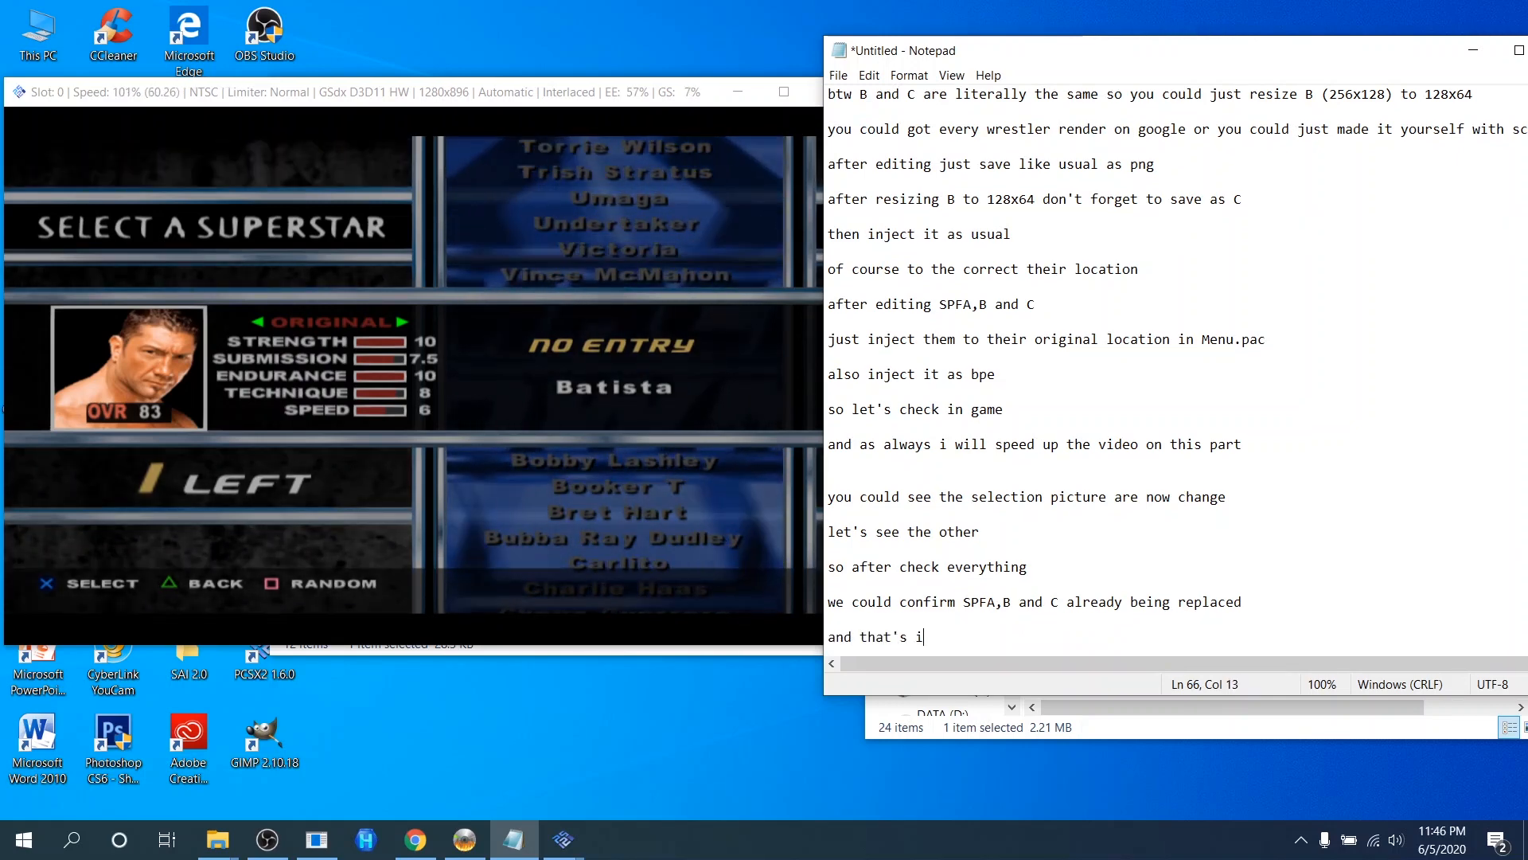
{"action": "type", "text": "t guys."}
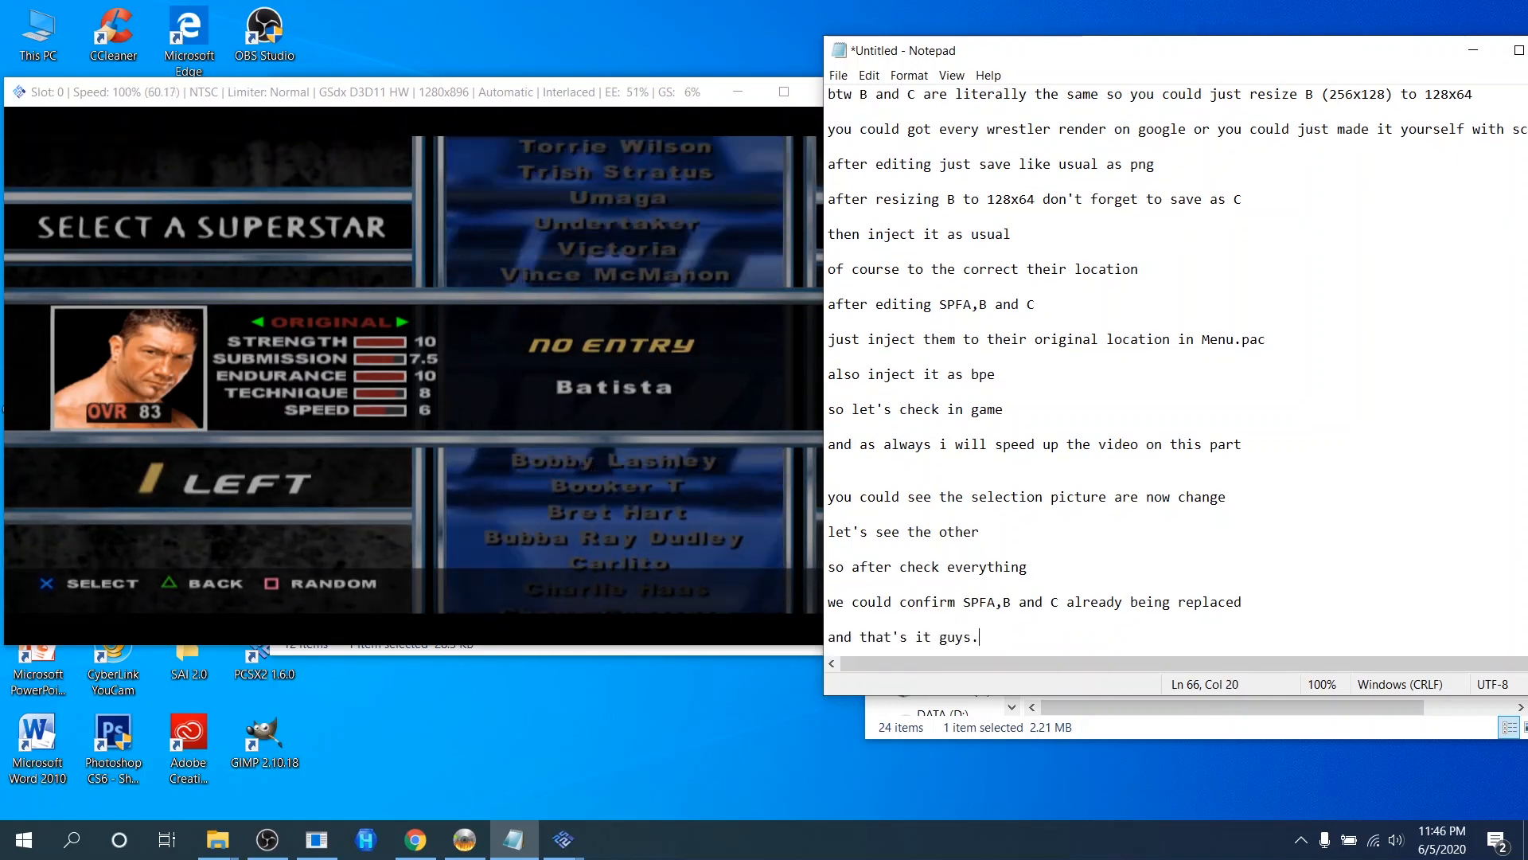
{"action": "key", "text": "Return"}
{"action": "key", "text": "Return"}
{"action": "type", "text": "that'"}
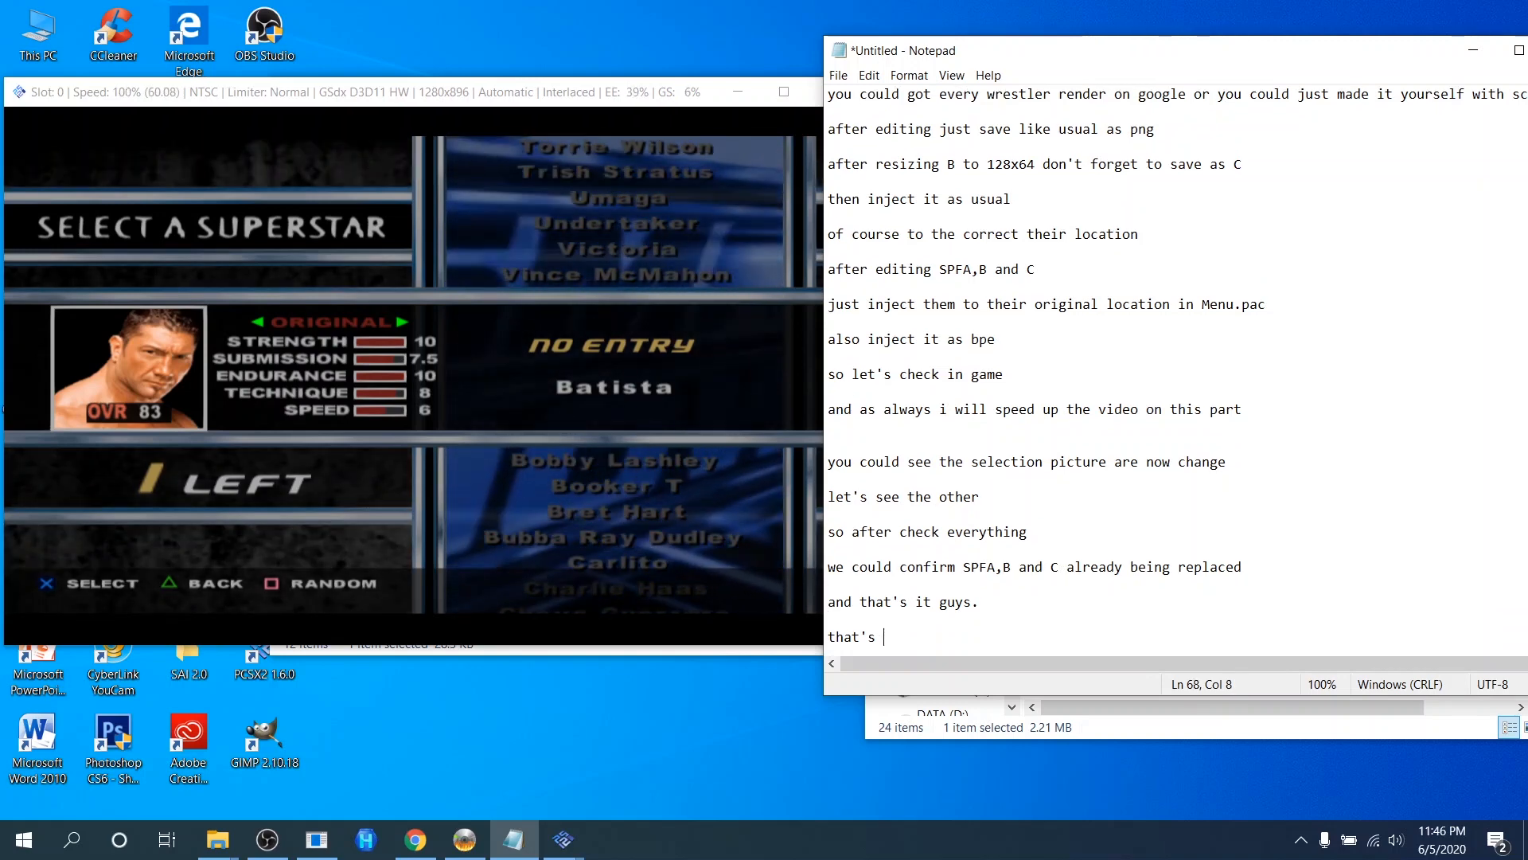
{"action": "type", "text": "s how "}
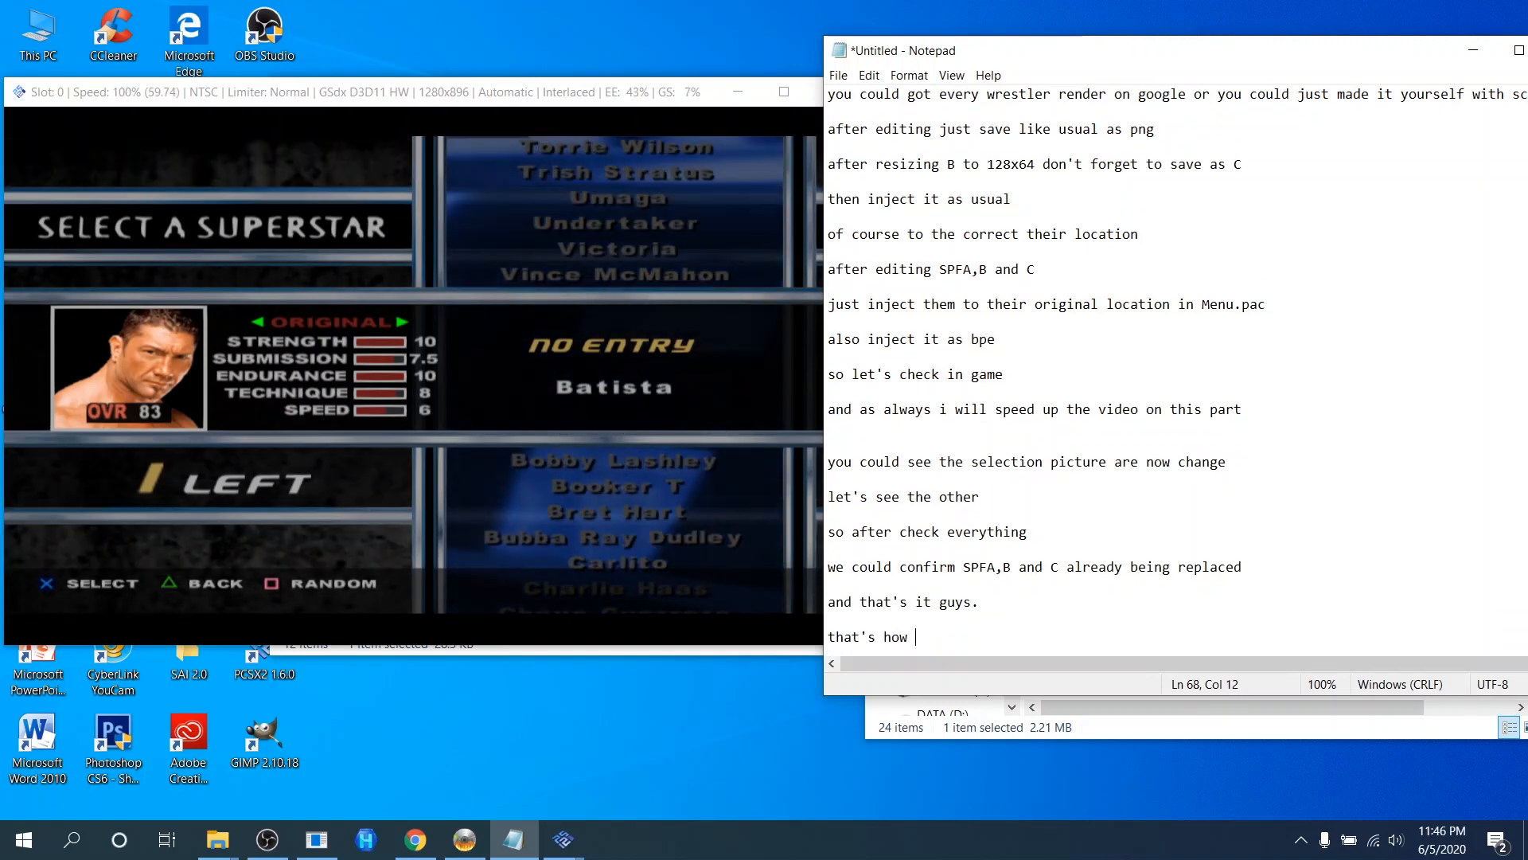
{"action": "type", "text": "you guys "}
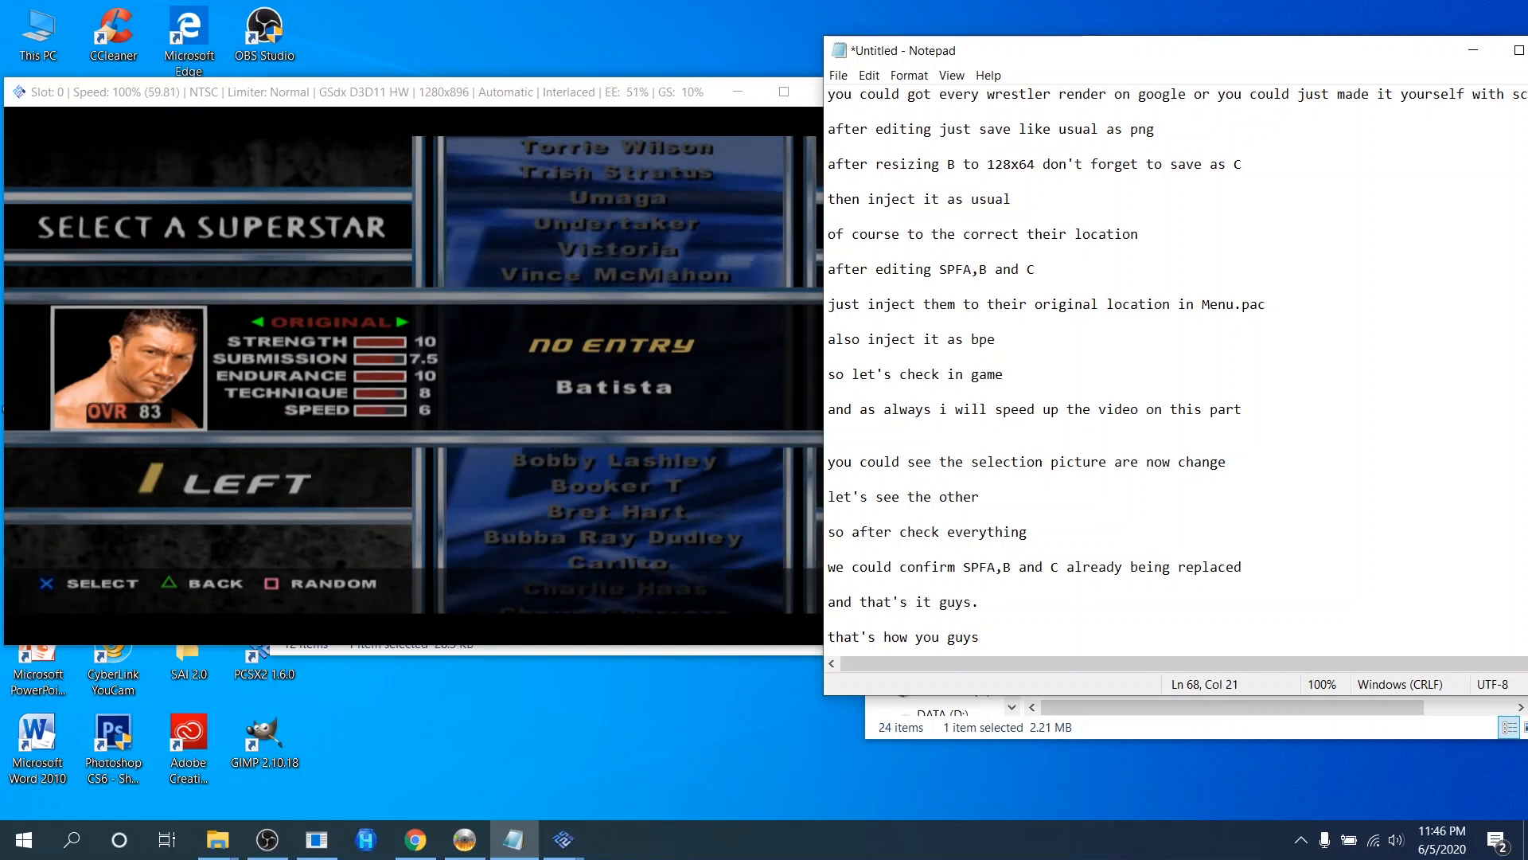
{"action": "type", "text": "could"}
{"action": "type", "text": " n"}
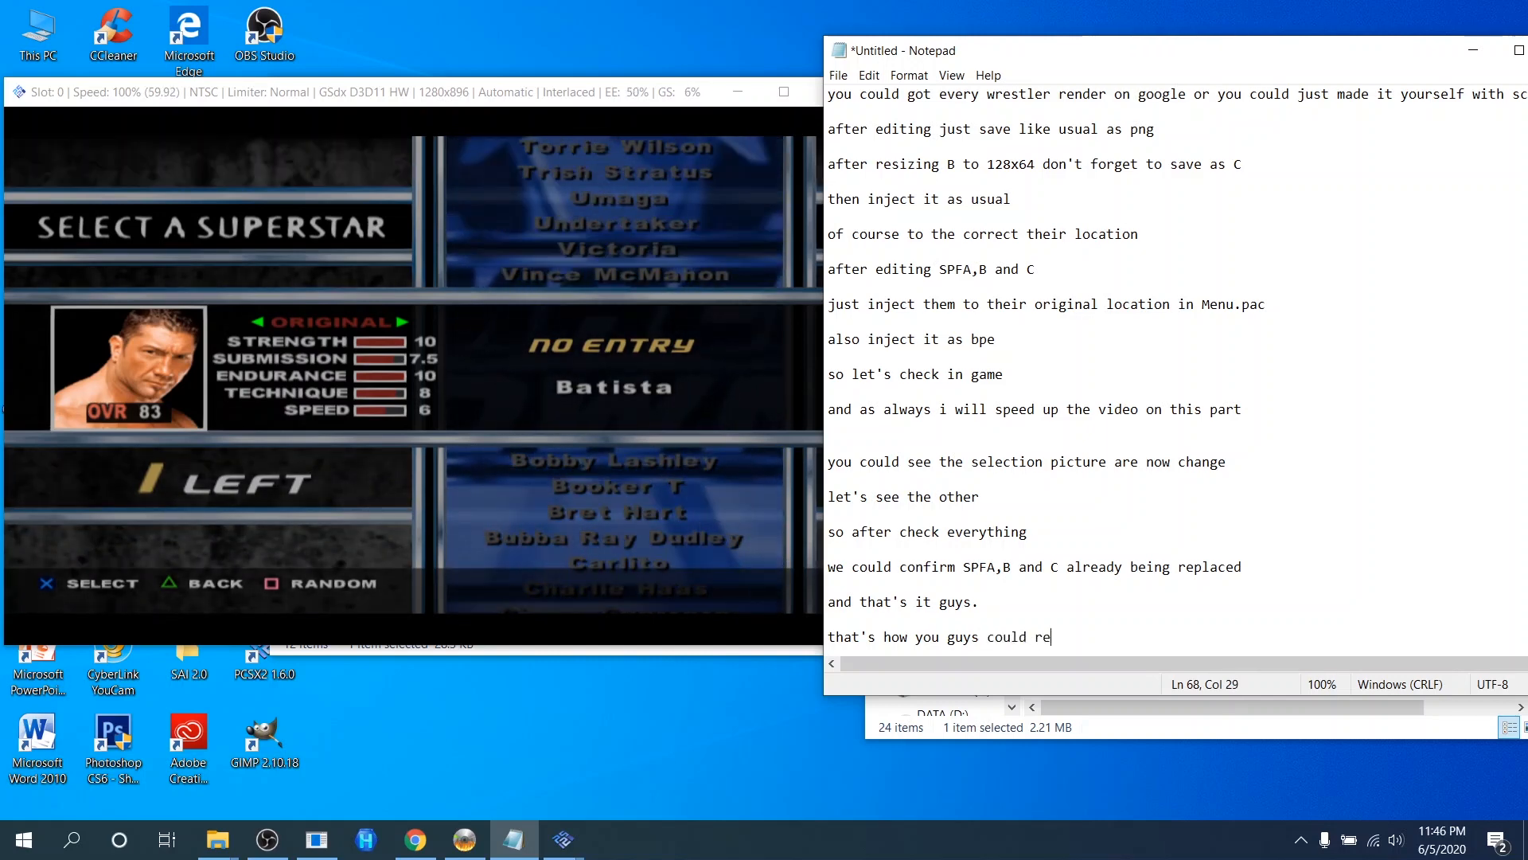
{"action": "key", "text": "BackSpace"}
{"action": "key", "text": "BackSpace"}
{"action": "key", "text": "BackSpace"}
{"action": "key", "text": "BackSpace"}
{"action": "key", "text": "BackSpace"}
{"action": "key", "text": "BackSpace"}
{"action": "key", "text": "BackSpace"}
{"action": "key", "text": "BackSpace"}
{"action": "key", "text": "BackSpace"}
{"action": "key", "text": "BackSpace"}
{"action": "key", "text": "BackSpace"}
{"action": "key", "text": "BackSpace"}
{"action": "key", "text": "BackSpace"}
{"action": "key", "text": "BackSpace"}
{"action": "key", "text": "BackSpace"}
{"action": "key", "text": "BackSpace"}
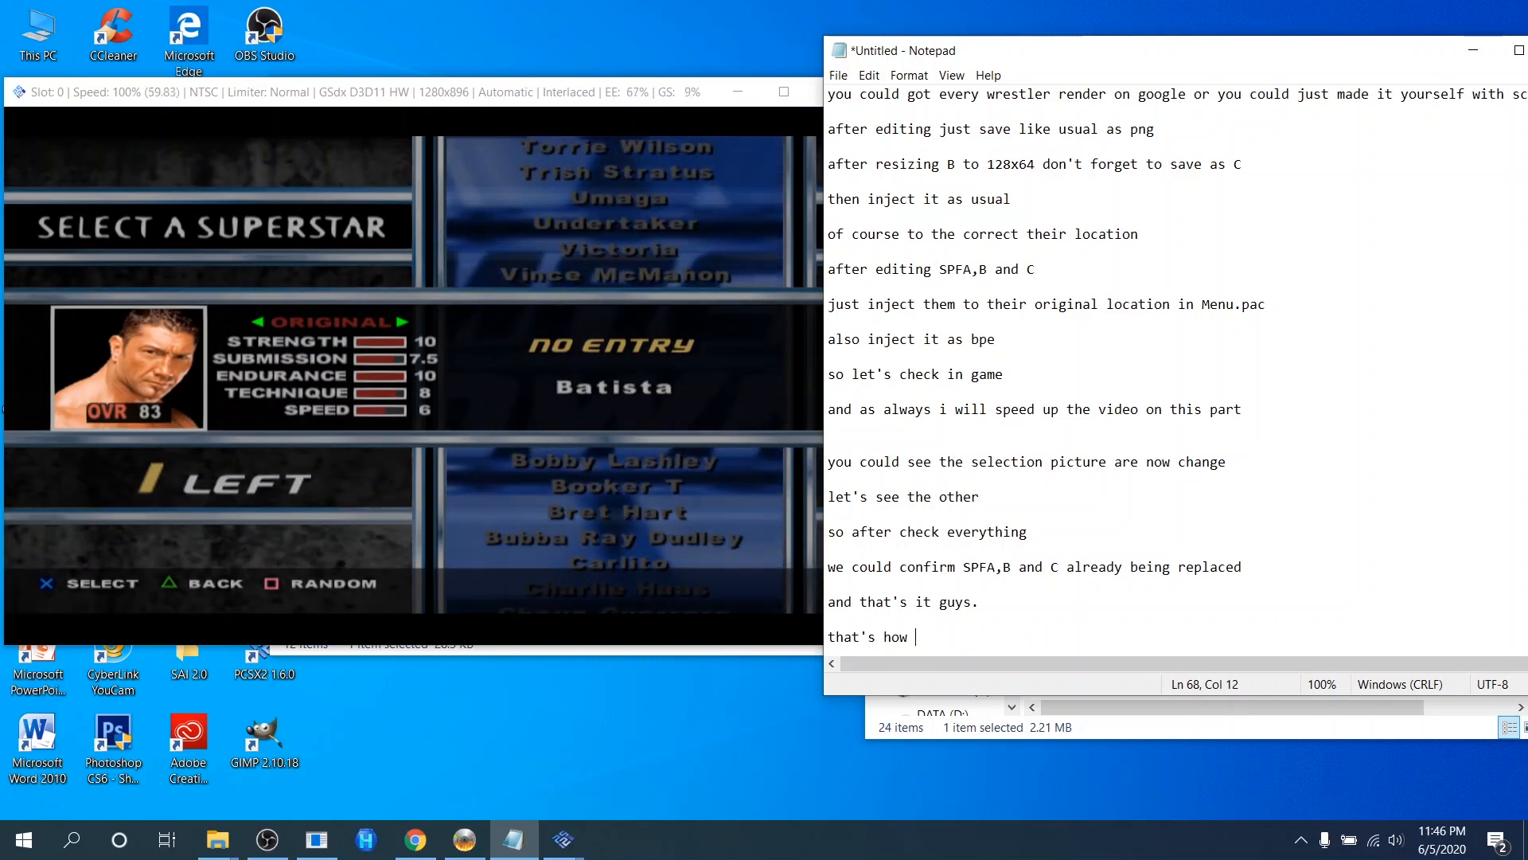
Complete the current line so it reads "that's how to replace selection picture for hctp".
{"action": "type", "text": "to repl"}
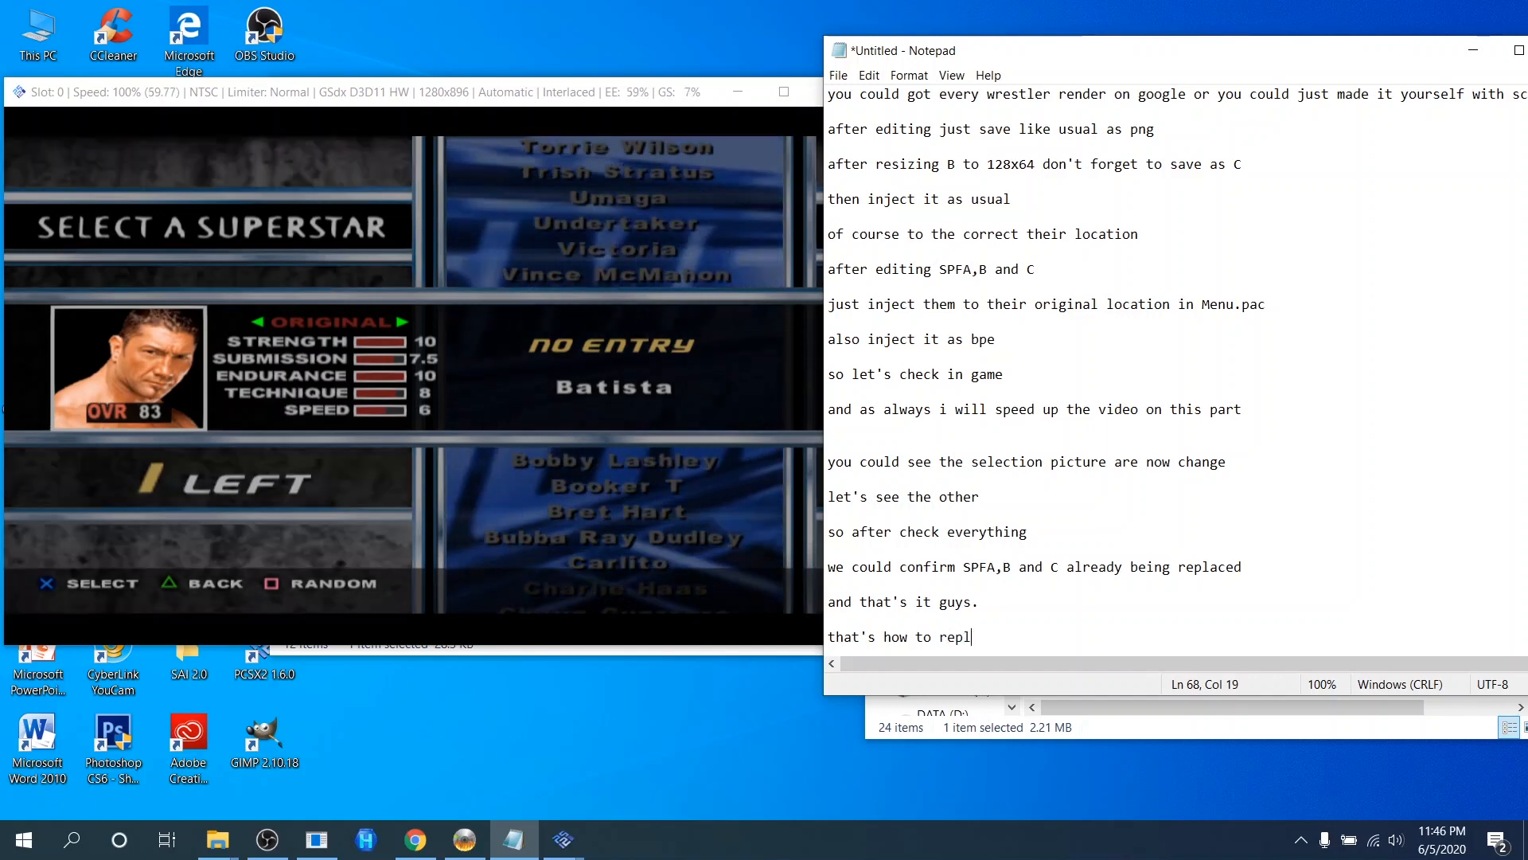
{"action": "type", "text": "ace selectio"}
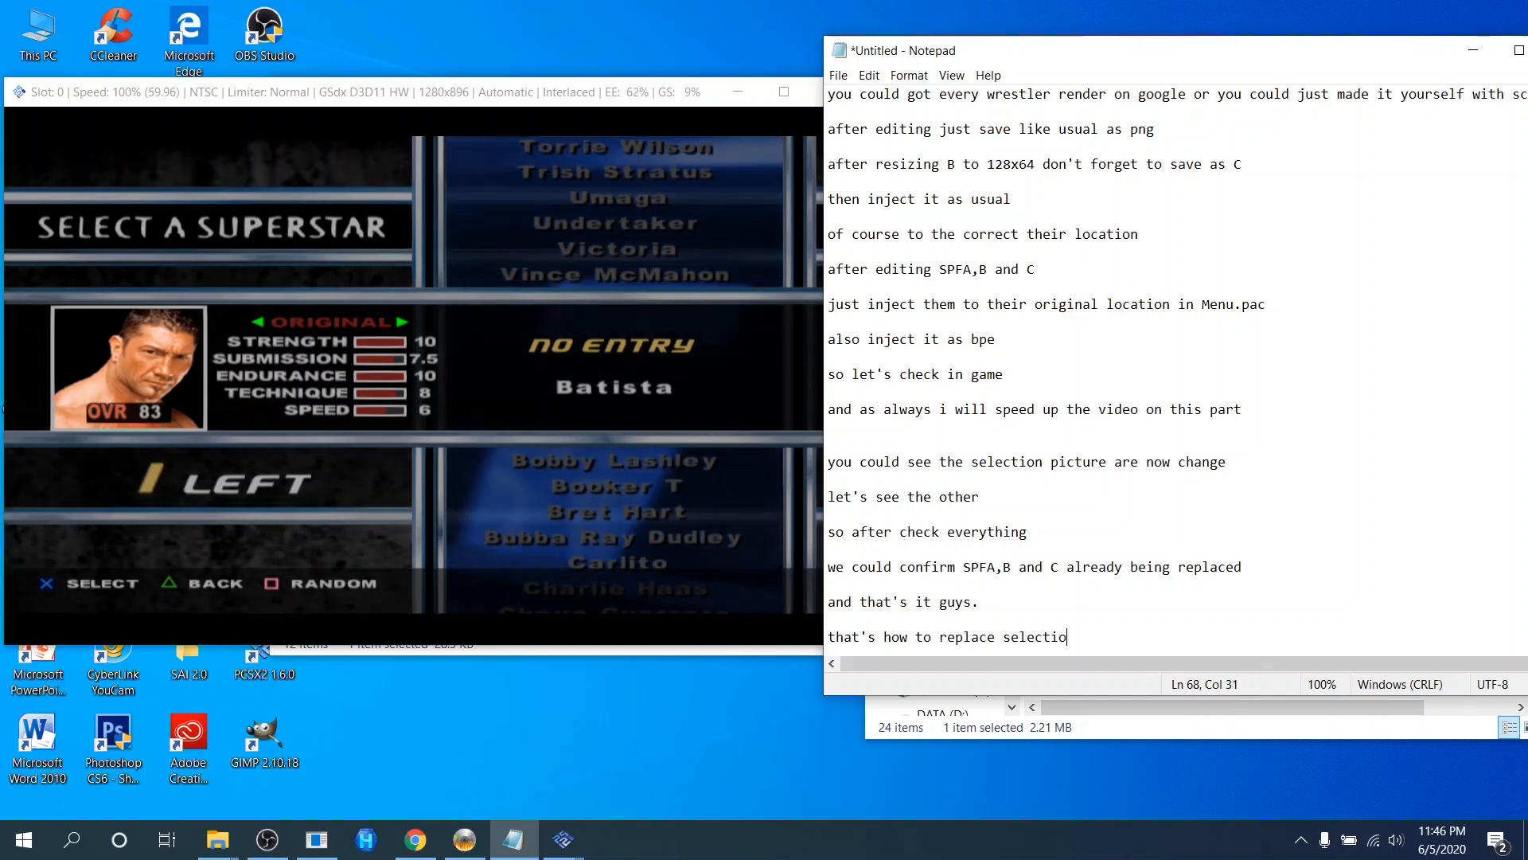
{"action": "type", "text": "n picture in"}
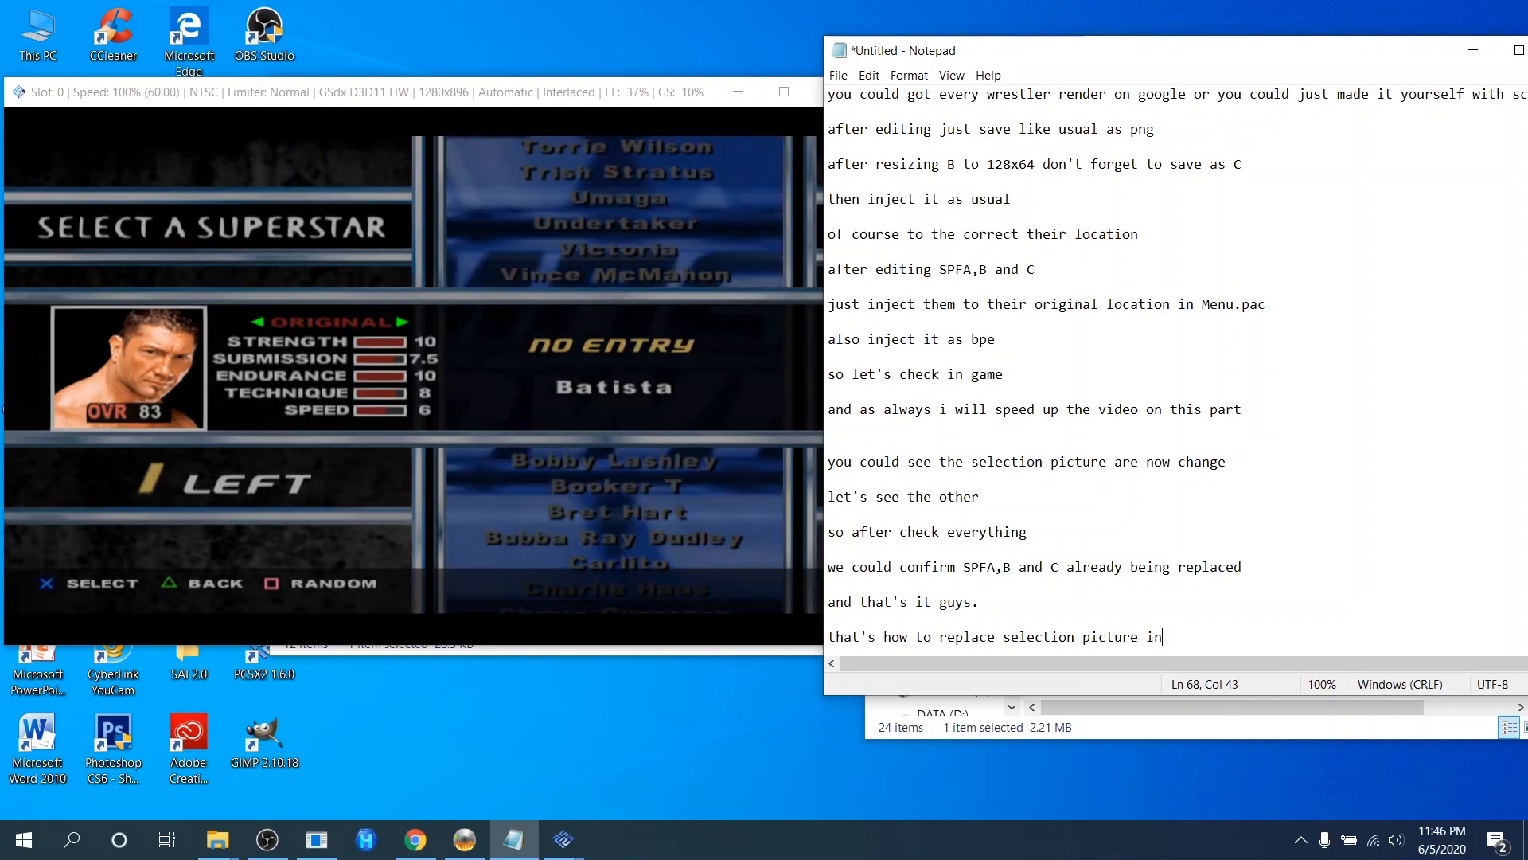
{"action": "key", "text": "BackSpace"}
{"action": "key", "text": "BackSpace"}
{"action": "type", "text": "for hctp"}
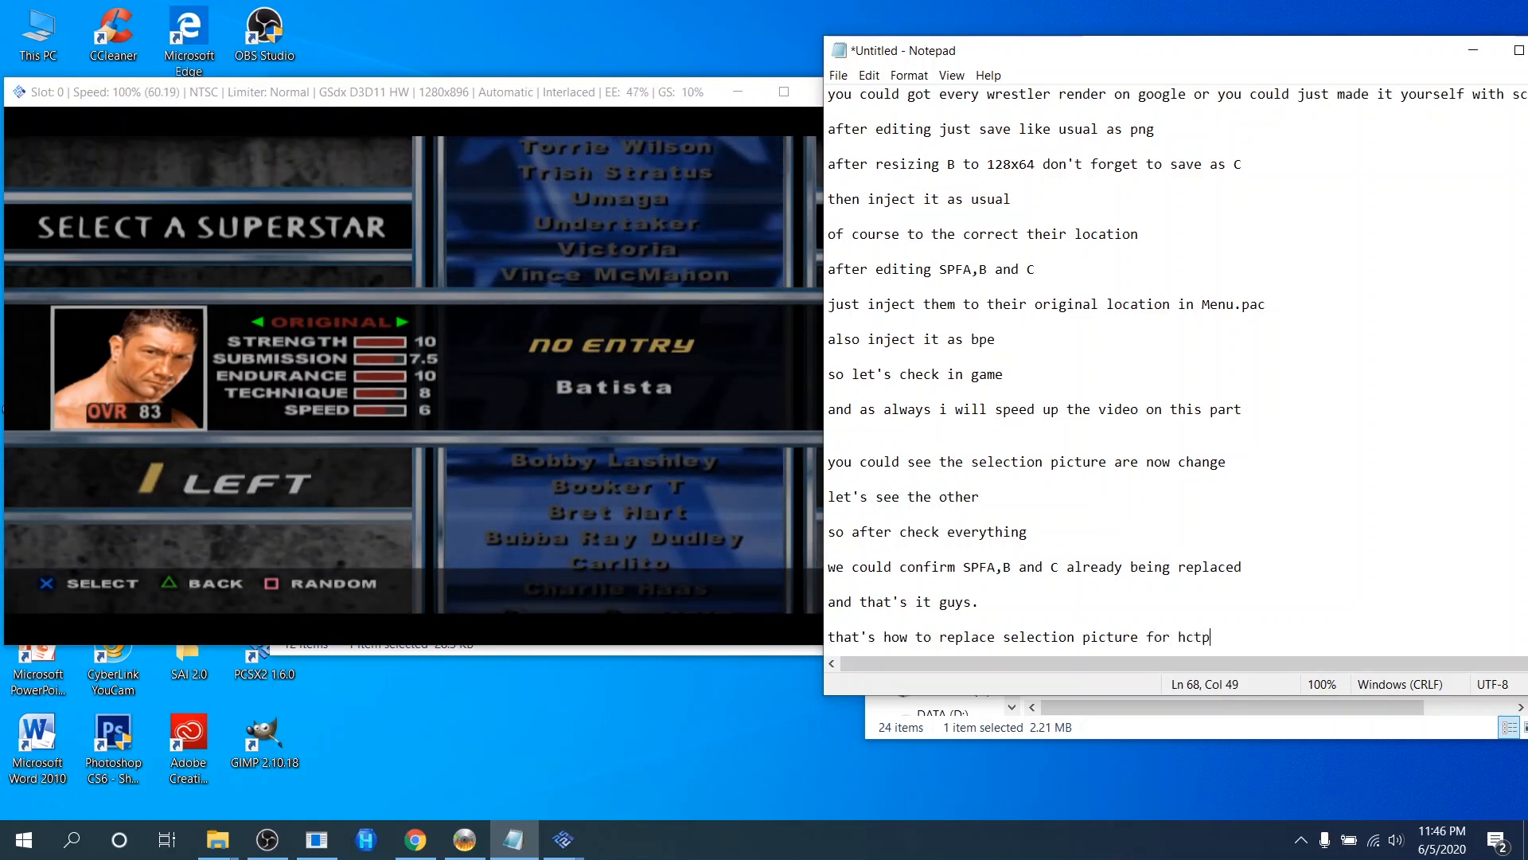
{"action": "key", "text": "Return"}
{"action": "key", "text": "Return"}
Add the closing notes "happy modding" and "and" on separate lines.
{"action": "type", "text": "h"}
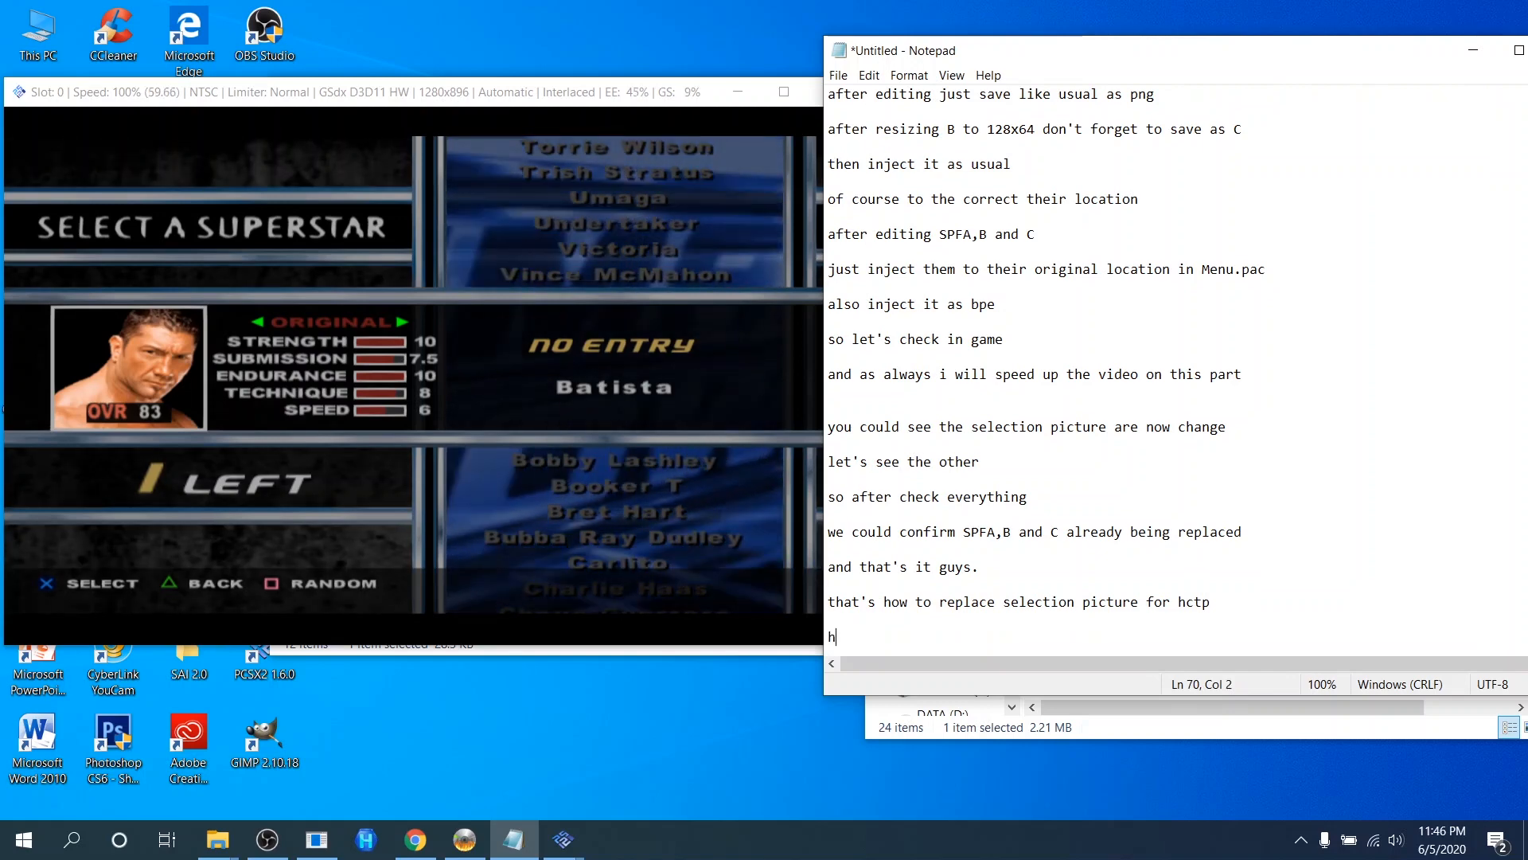
{"action": "type", "text": "appy modding"}
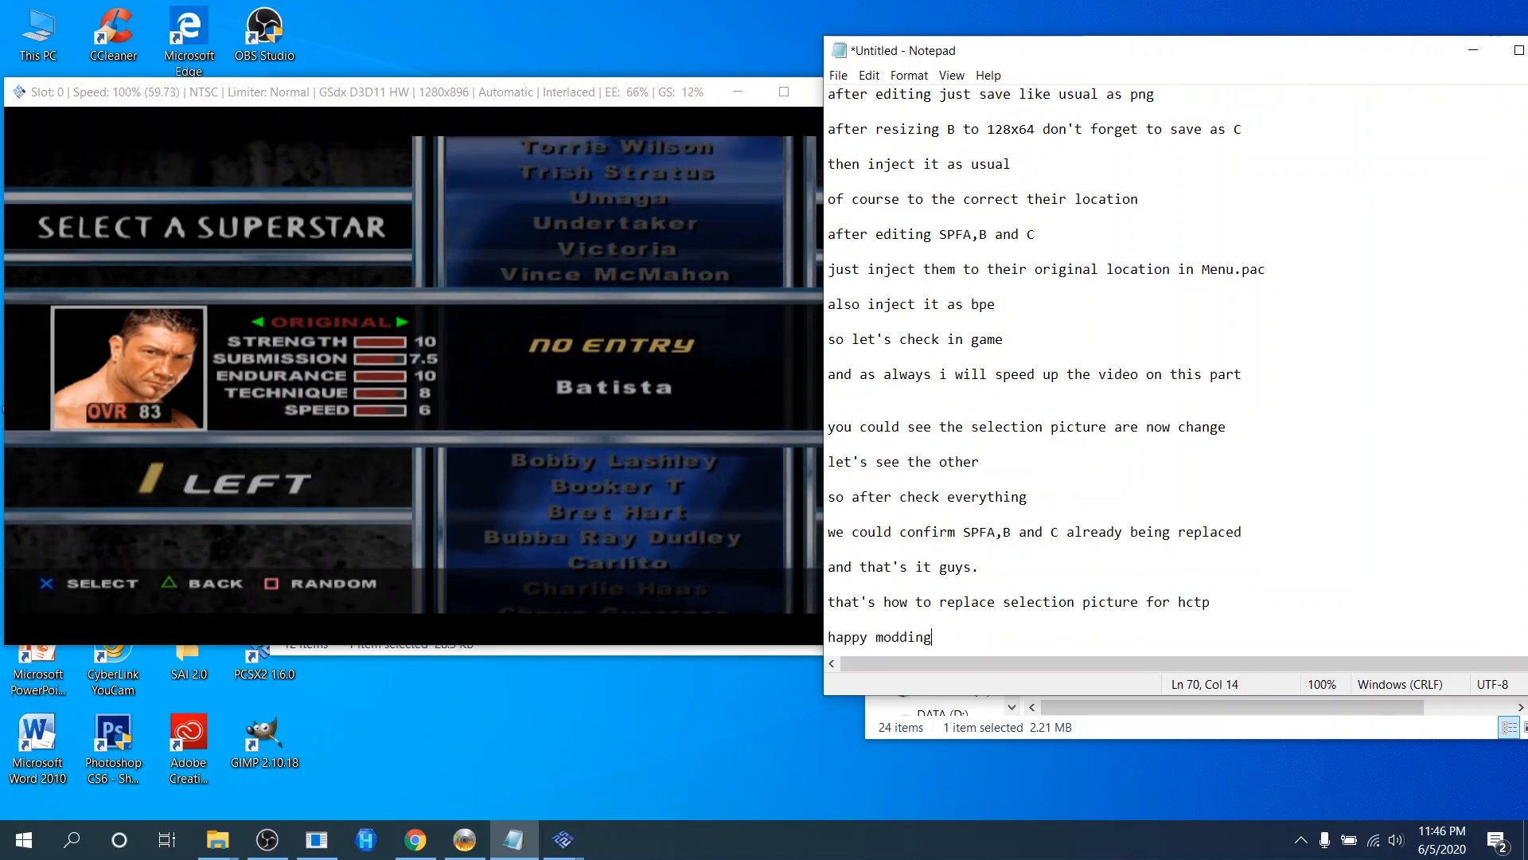
{"action": "key", "text": "Return"}
{"action": "key", "text": "Return"}
{"action": "type", "text": "and"}
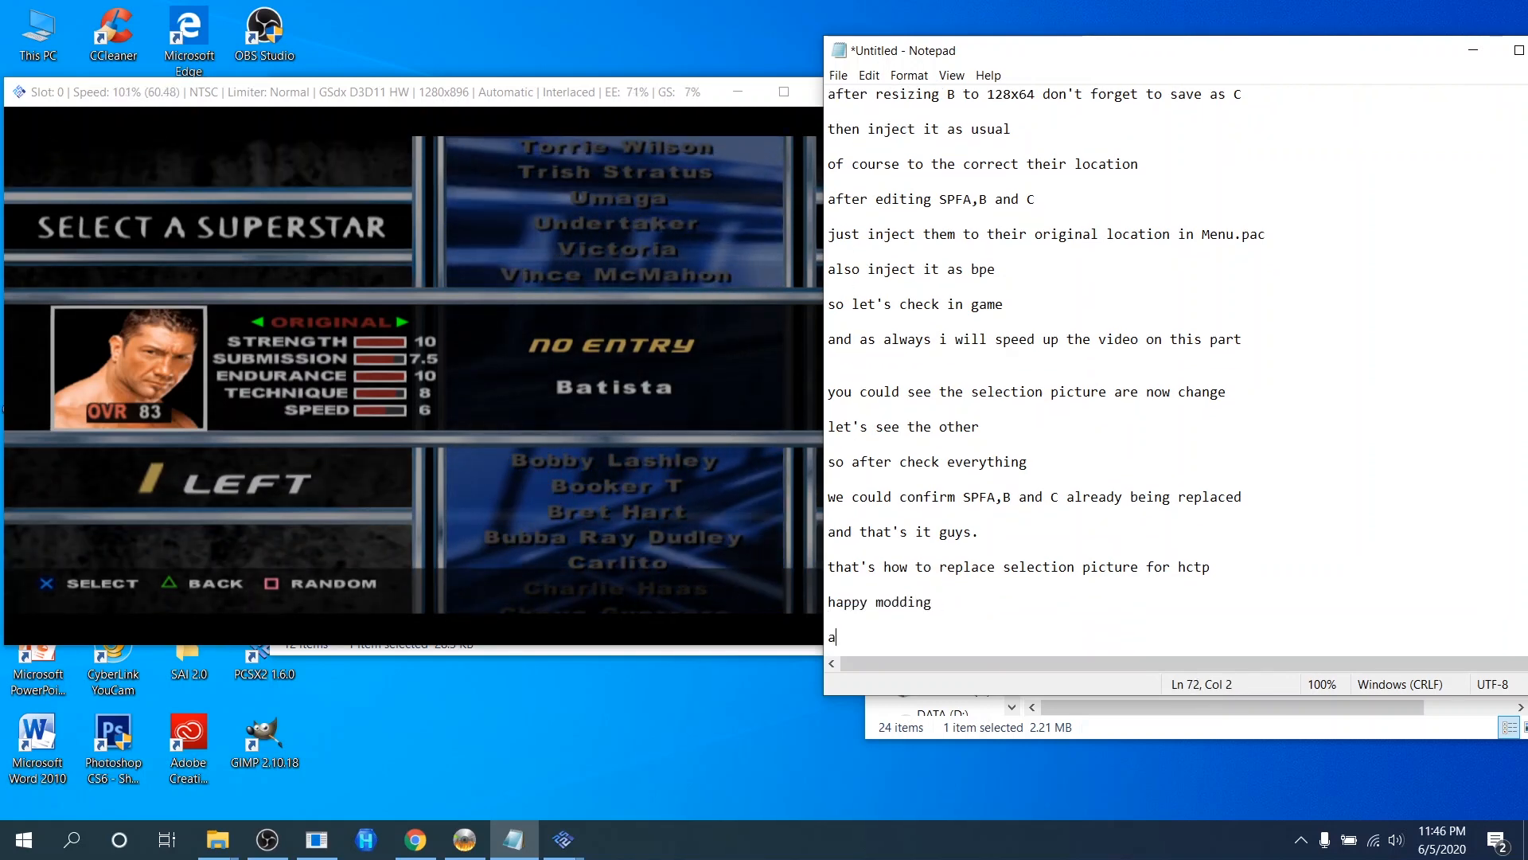
{"action": "key", "text": "Return"}
{"action": "key", "text": "Return"}
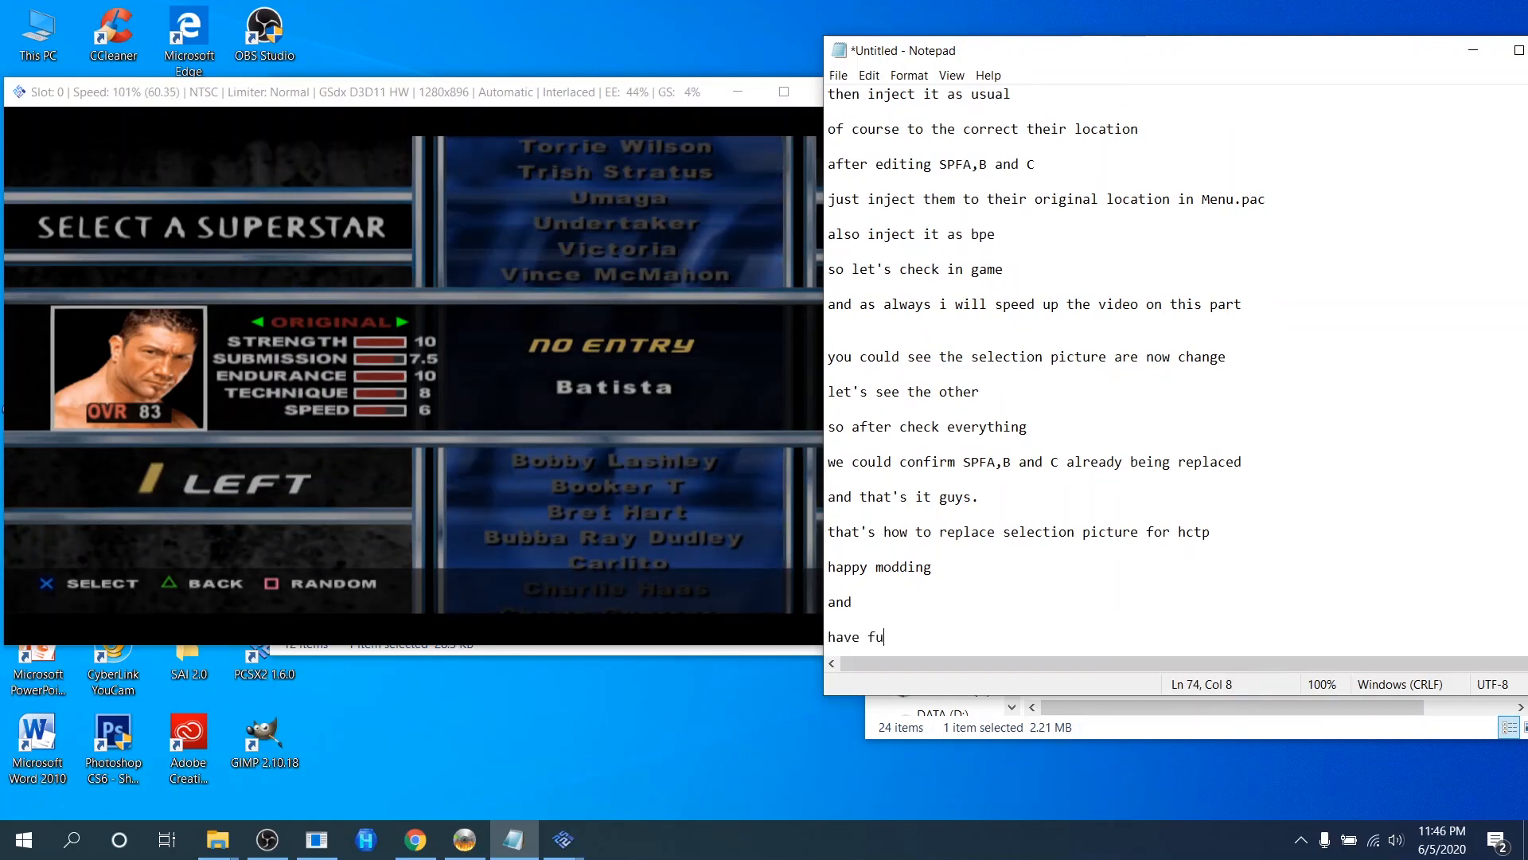